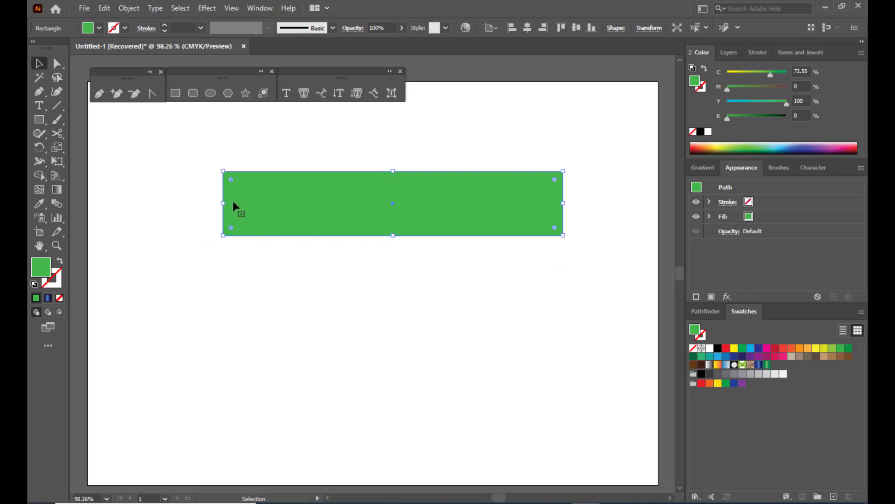
# Step: Shift the green banner about 7 pt right and 13 pt up, and draw a small rectangle just beneath its left end
pyautogui.moveTo(416, 203); pyautogui.dragTo(420, 194)
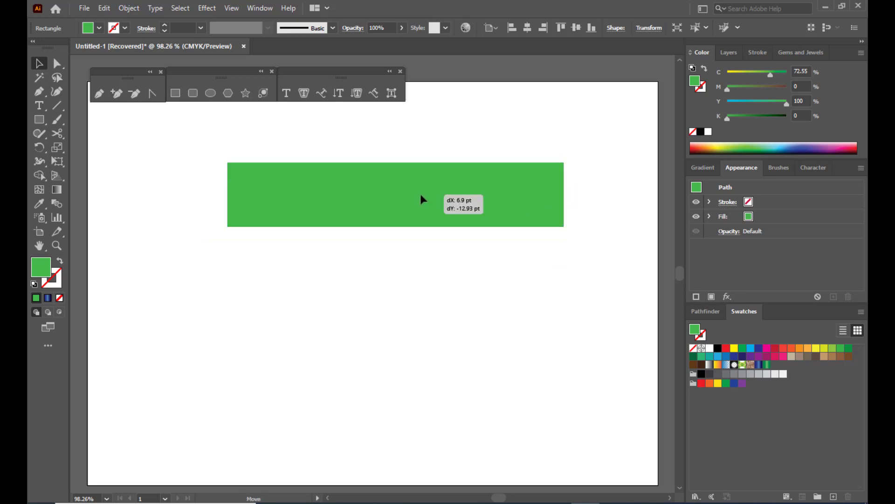
pyautogui.click(46, 124)
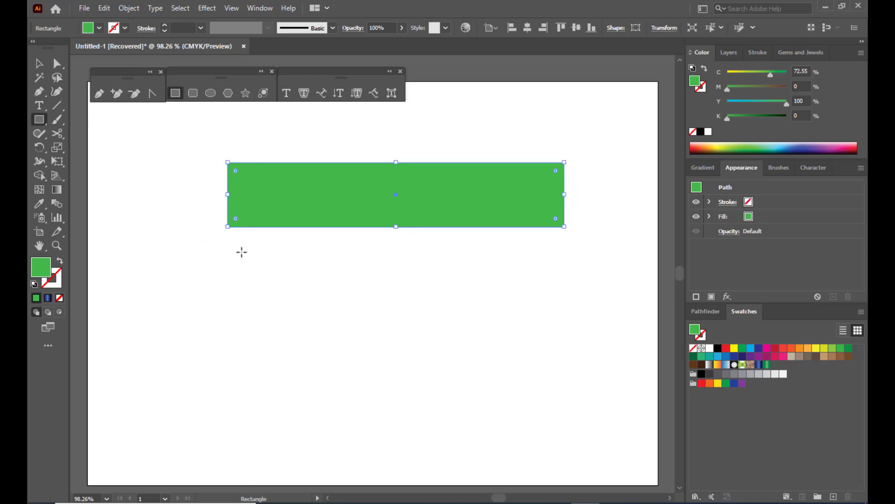
pyautogui.moveTo(229, 235)
pyautogui.mouseDown()
pyautogui.moveTo(273, 250)
pyautogui.moveTo(311, 299)
pyautogui.mouseUp()
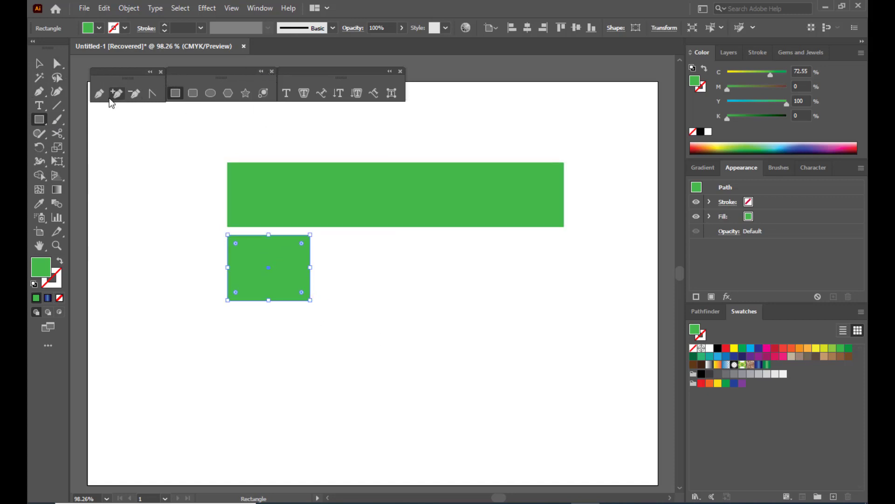
# Step: Turn the small rectangle into a triangle by deleting its lower-left anchor point, and move it up close to the banner's lower edge
pyautogui.click(135, 95)
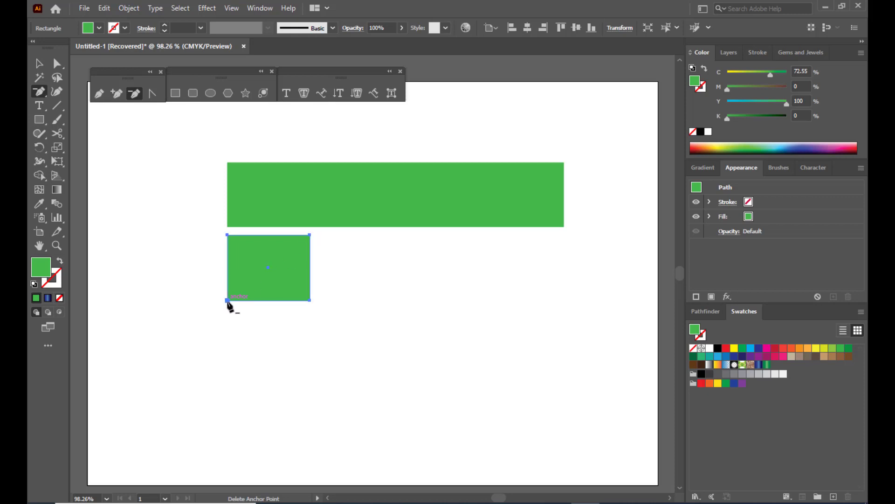
pyautogui.click(227, 300)
pyautogui.click(39, 63)
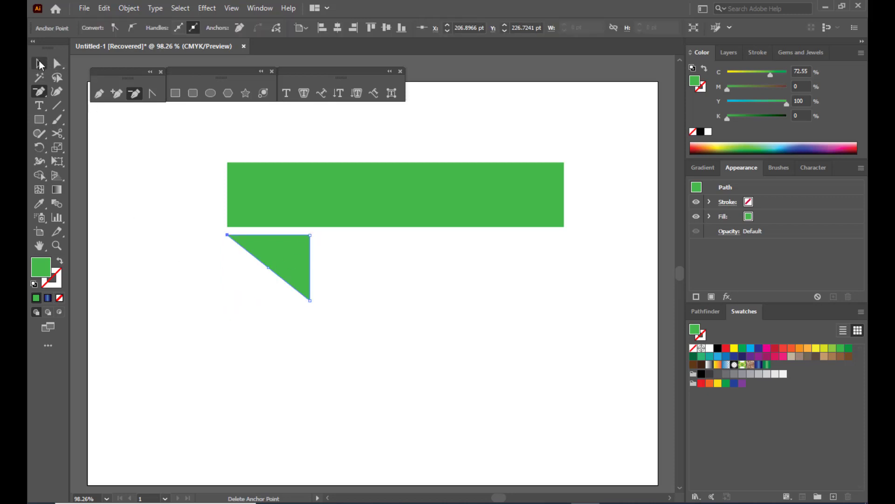
pyautogui.click(250, 257)
pyautogui.moveTo(286, 252); pyautogui.dragTo(286, 250)
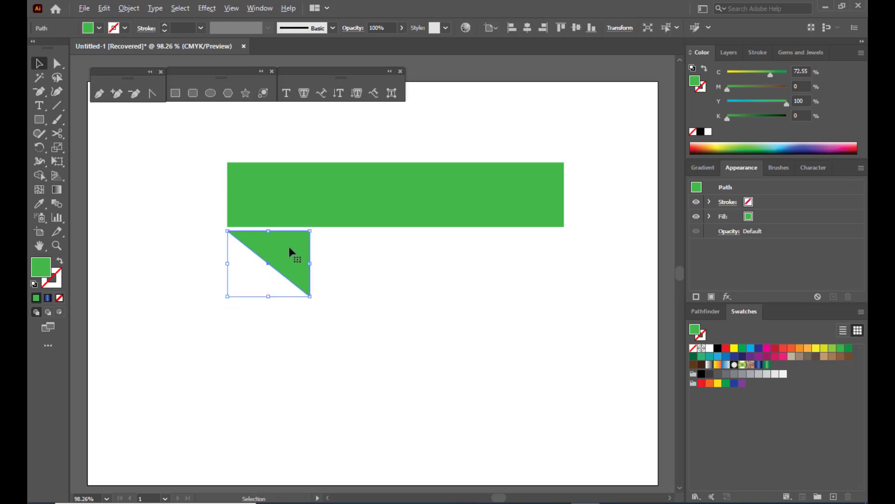
# Step: Copy the triangle horizontally to the banner's right end and reflect the copy across the vertical axis
pyautogui.moveTo(290, 249); pyautogui.dragTo(548, 252)
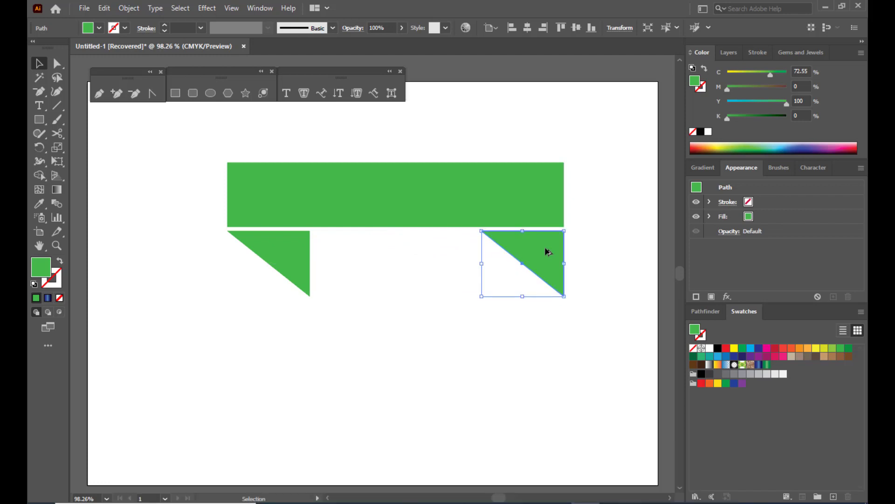
pyautogui.rightClick(542, 243)
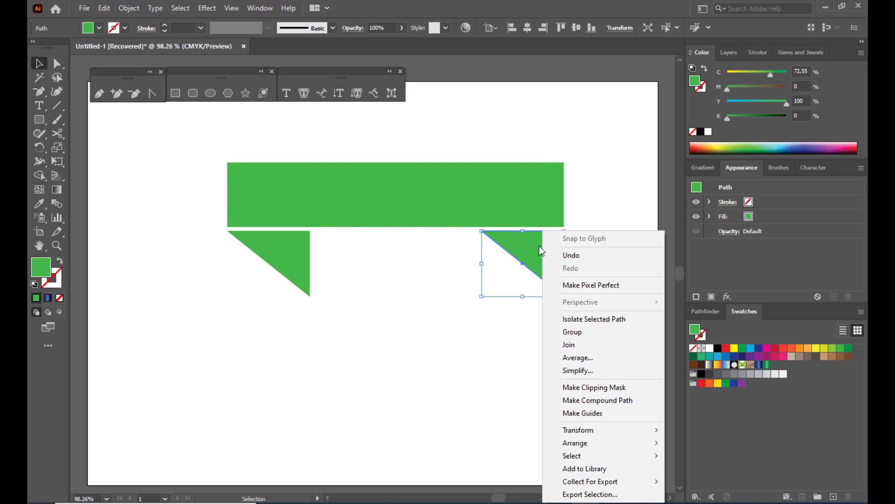
pyautogui.moveTo(579, 432)
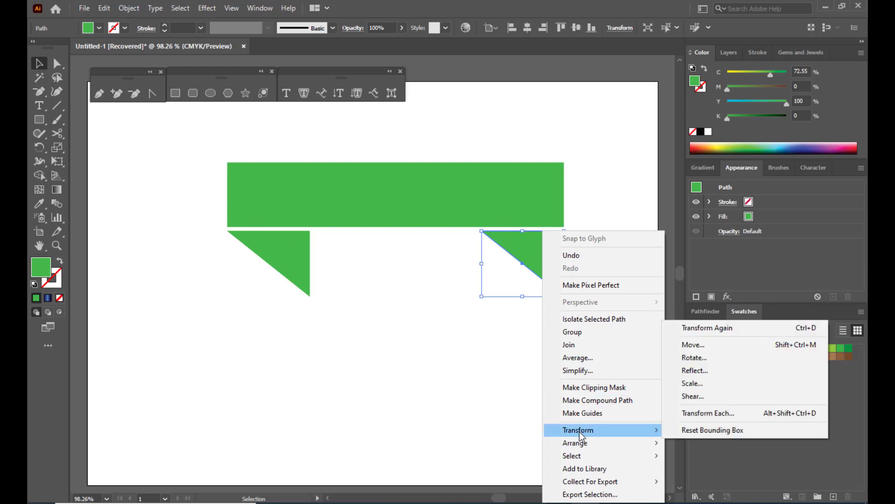
pyautogui.click(721, 373)
pyautogui.moveTo(658, 57); pyautogui.dragTo(635, 60)
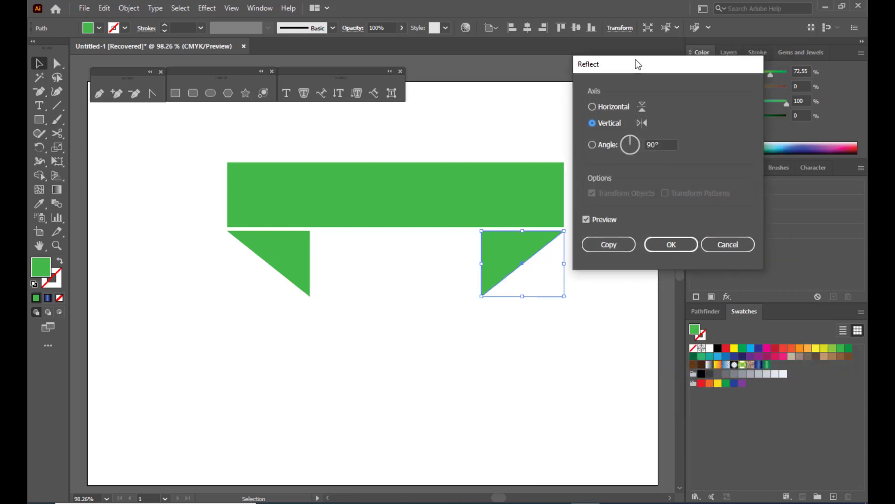
pyautogui.click(657, 243)
pyautogui.click(204, 138)
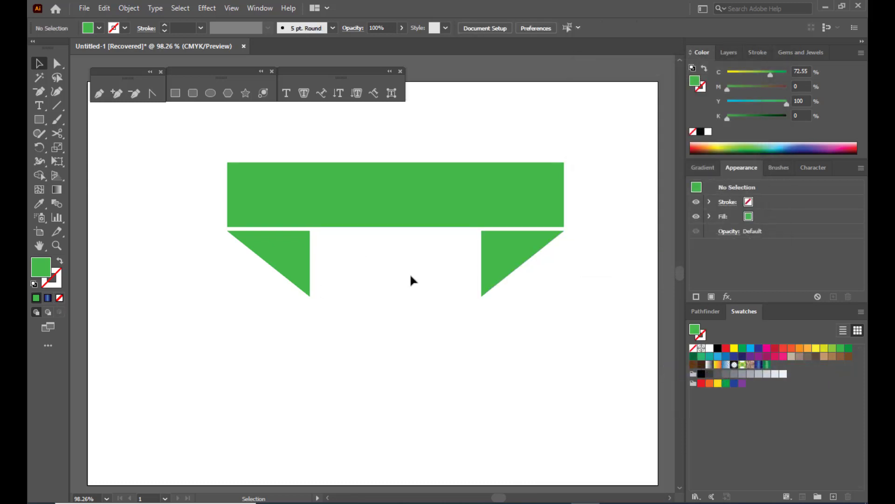
# Step: Fill both triangles below the banner with the red swatch
pyautogui.click(287, 265)
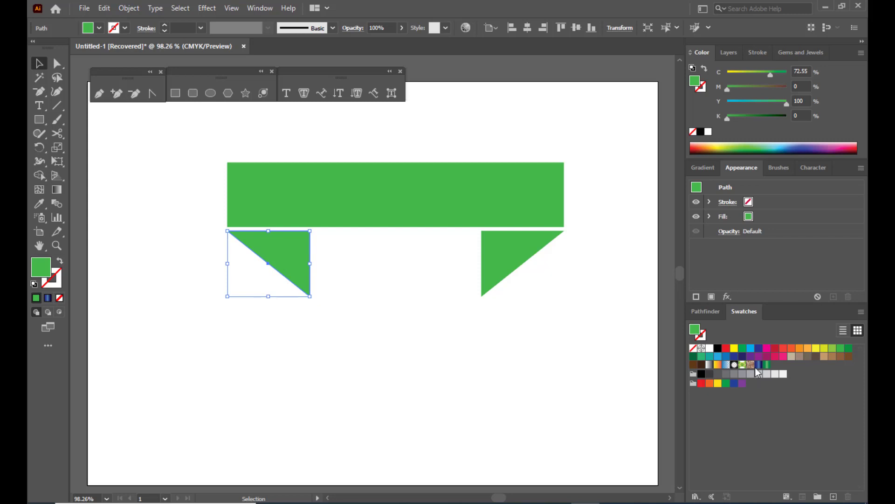
pyautogui.click(726, 348)
pyautogui.click(514, 254)
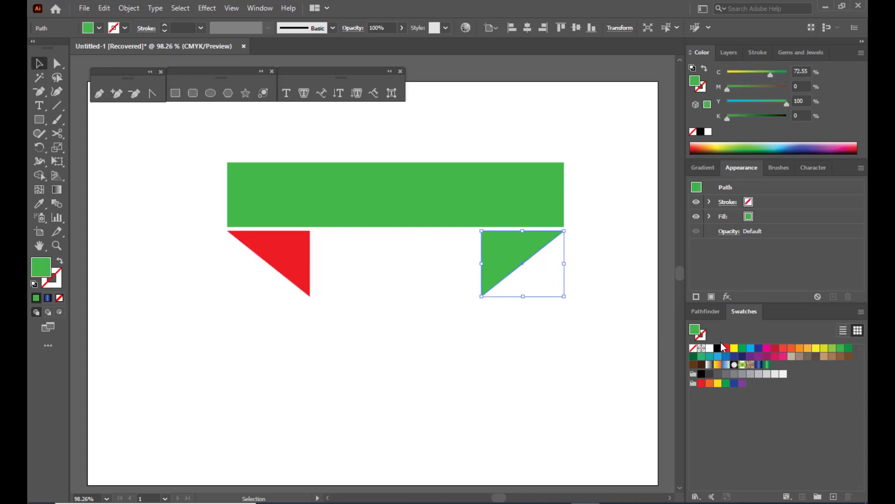
pyautogui.click(726, 348)
pyautogui.click(497, 312)
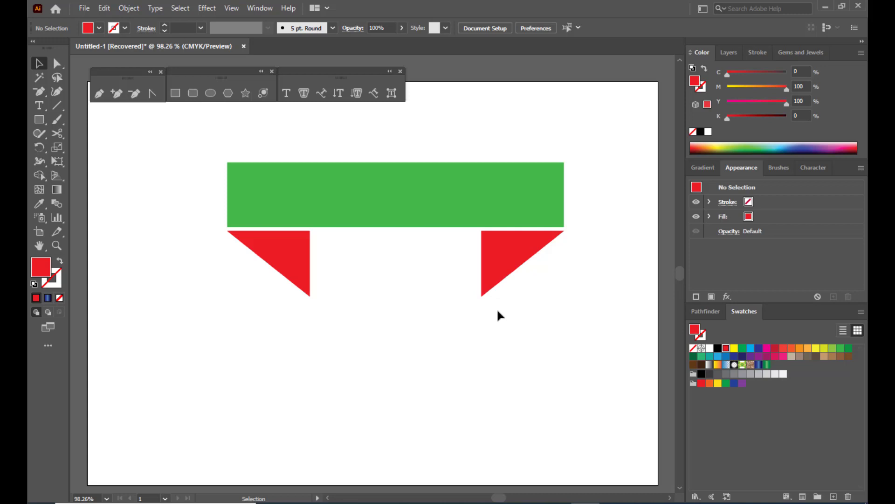
# Step: Draw a rectangle in the banner's sampled green and place it over the left triangle, aligned with the triangle's top and right edges
pyautogui.click(174, 92)
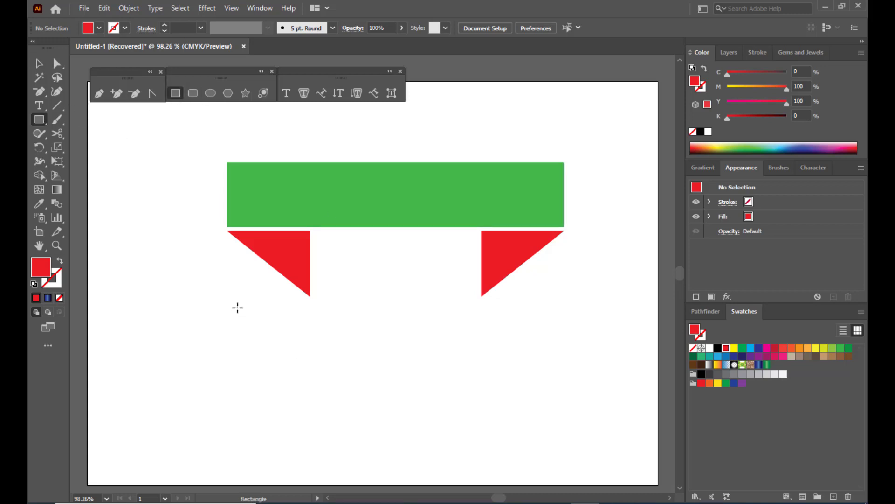
pyautogui.moveTo(206, 294)
pyautogui.mouseDown()
pyautogui.moveTo(356, 372)
pyautogui.moveTo(344, 378)
pyautogui.mouseUp()
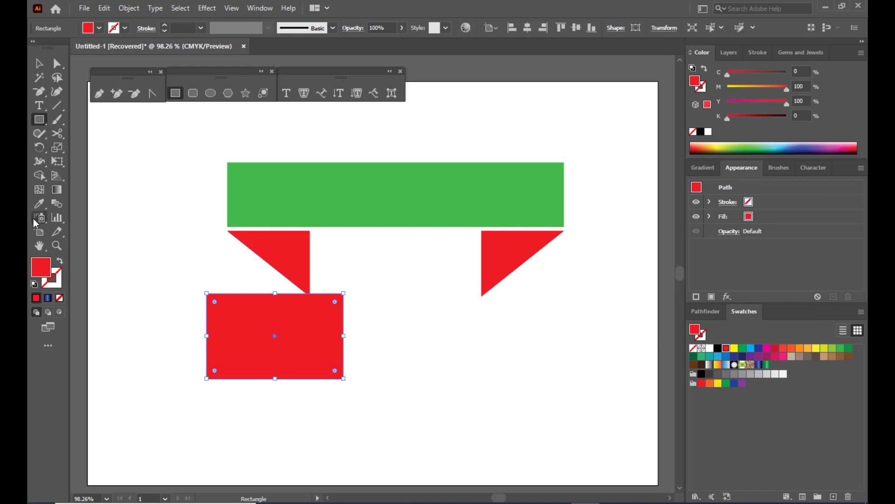
pyautogui.click(39, 203)
pyautogui.click(315, 187)
pyautogui.press('v')
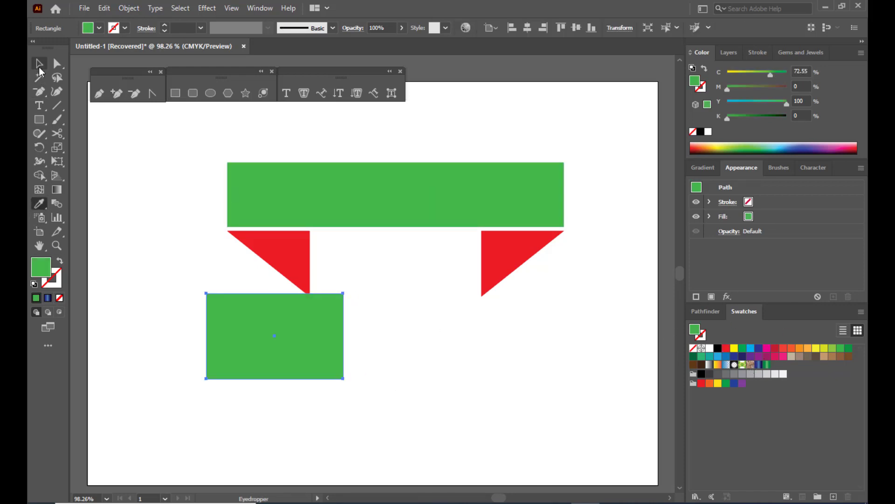
pyautogui.moveTo(256, 339); pyautogui.dragTo(286, 266)
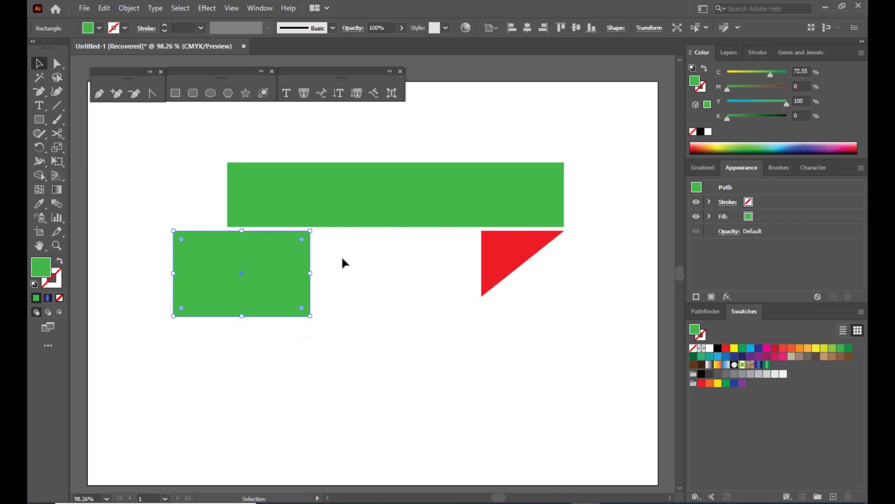
# Step: Add an anchor point midway on the new rectangle's left edge and pull it inward to about X 213 pt, Y 287 pt
pyautogui.click(117, 93)
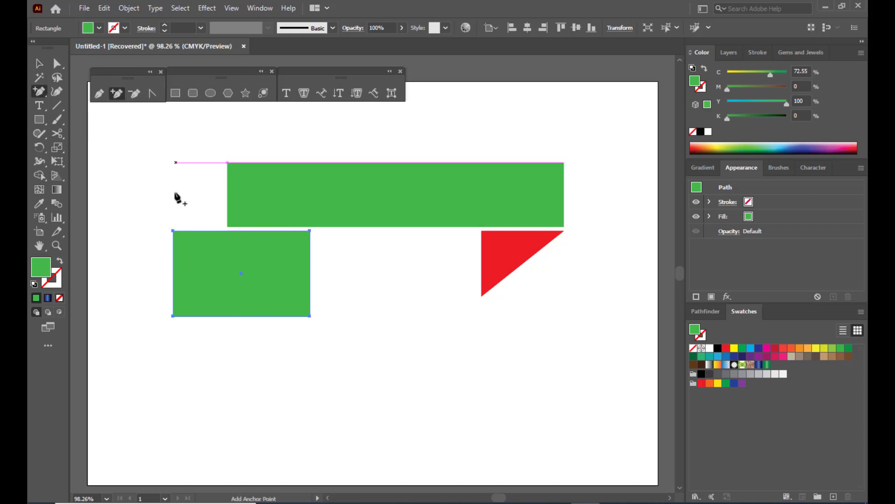
pyautogui.click(173, 273)
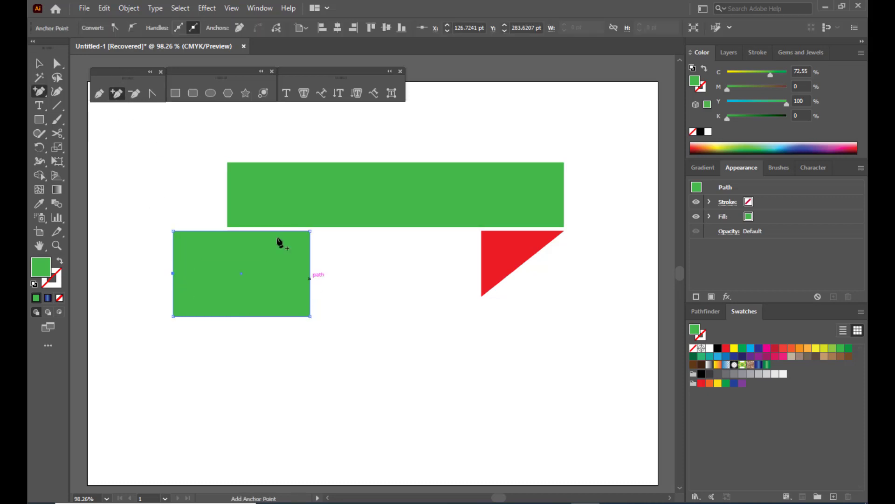
pyautogui.press('a')
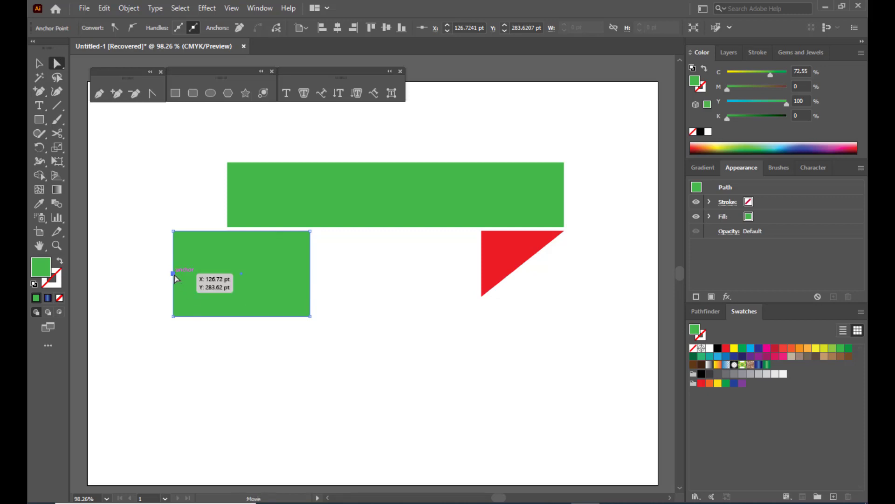
pyautogui.moveTo(173, 274); pyautogui.dragTo(231, 276)
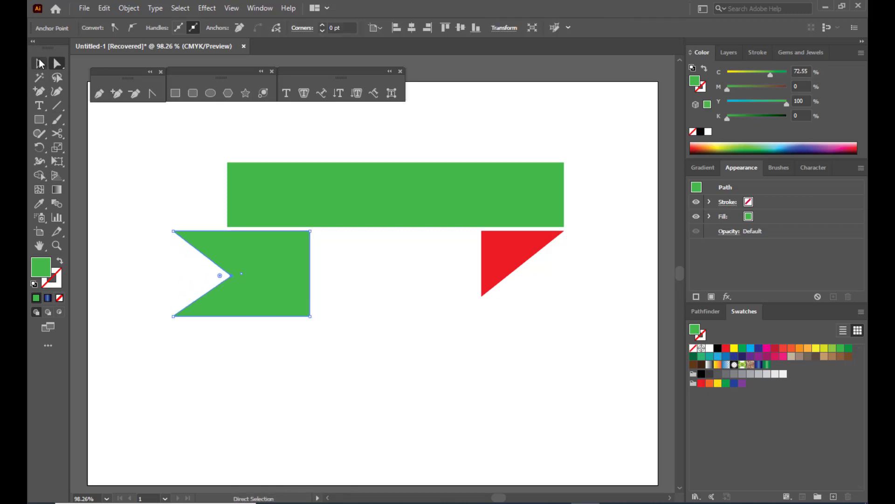
# Step: Send the notched green shape to the back, behind the left red triangle
pyautogui.click(38, 64)
pyautogui.rightClick(296, 259)
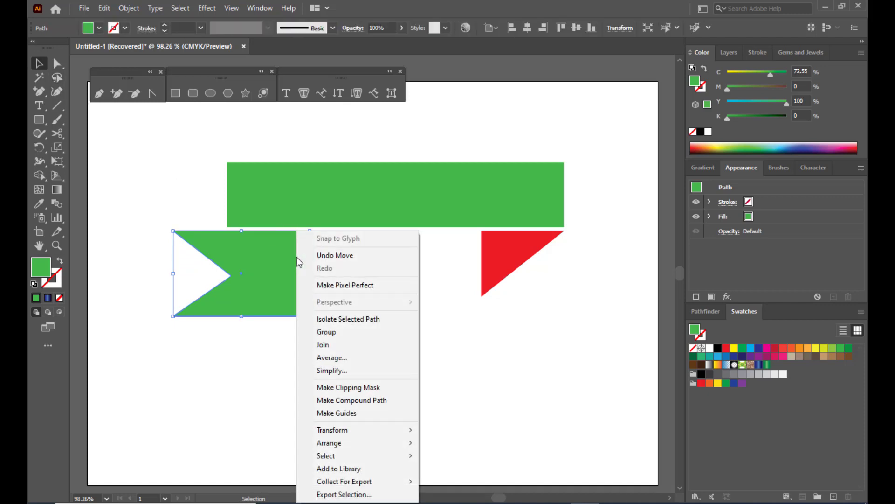
pyautogui.moveTo(409, 443)
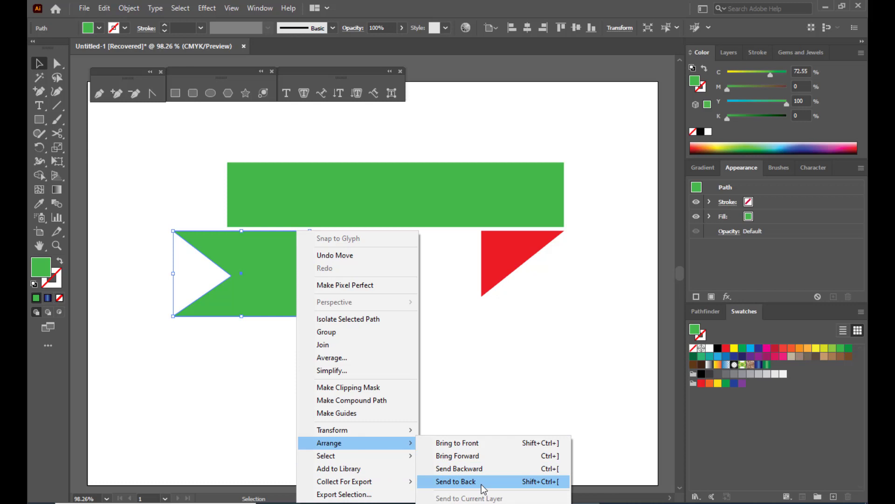
pyautogui.click(456, 481)
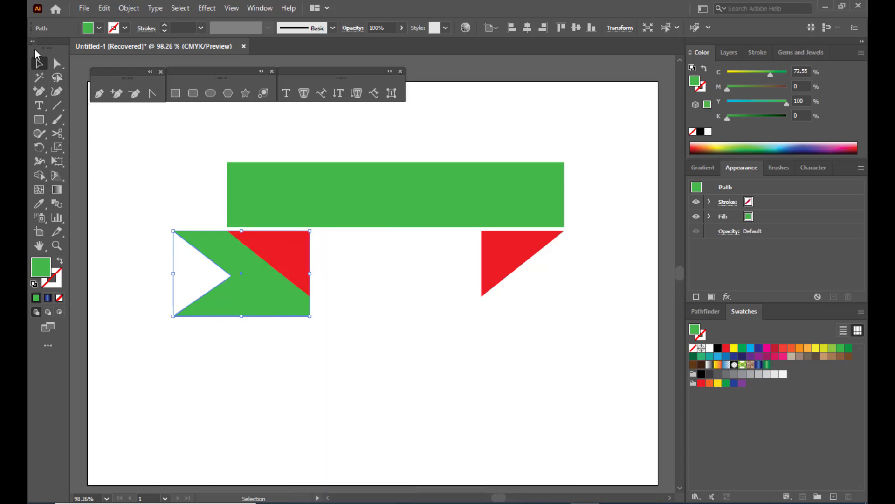
# Step: Raise the two bottom anchor points of the notched tail until its lower edge meets the red triangle's lowest corner
pyautogui.click(56, 63)
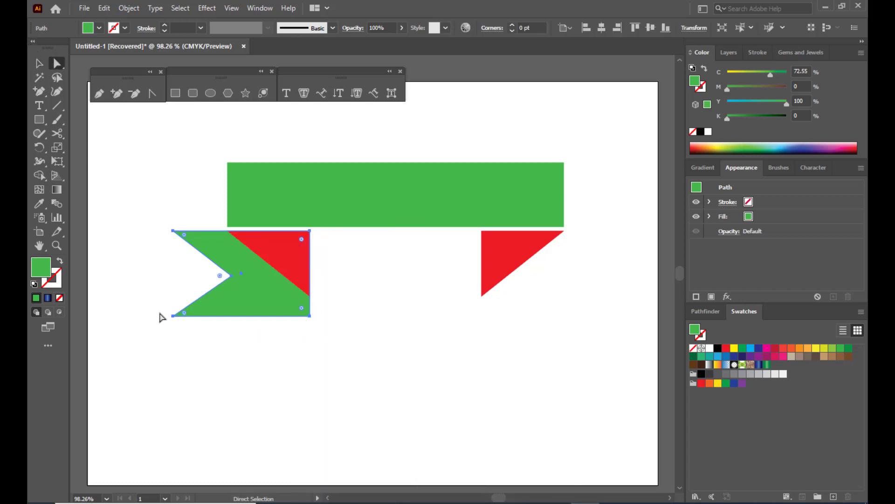
pyautogui.click(156, 326)
pyautogui.moveTo(154, 310); pyautogui.dragTo(336, 352)
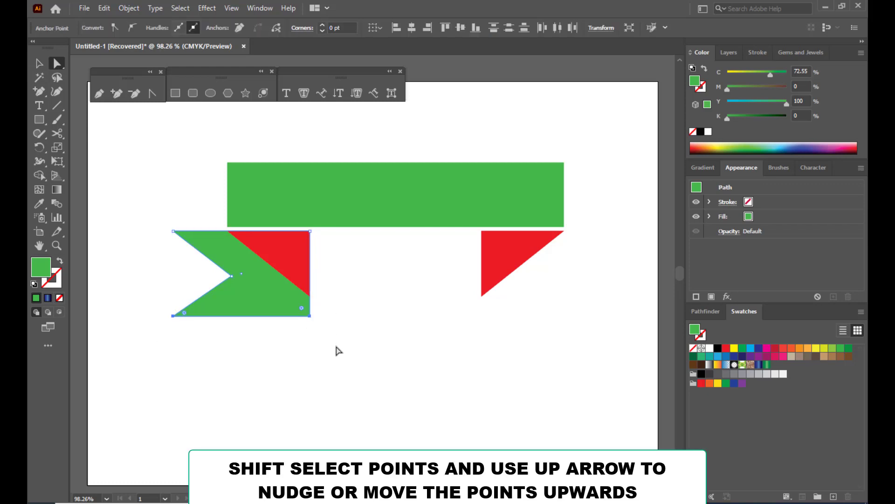
pyautogui.press('Up')
pyautogui.press('Up')
pyautogui.press('Up')
pyautogui.press('Up')
pyautogui.press('Up')
pyautogui.press('Up')
pyautogui.press('Up')
pyautogui.press('Up')
pyautogui.press('Up')
pyautogui.press('Up')
pyautogui.press('Up')
pyautogui.press('Up')
pyautogui.press('Up')
pyautogui.press('Up')
pyautogui.press('Up')
pyautogui.press('Up')
pyautogui.press('Up')
pyautogui.press('Up')
pyautogui.press('Up')
pyautogui.press('Up')
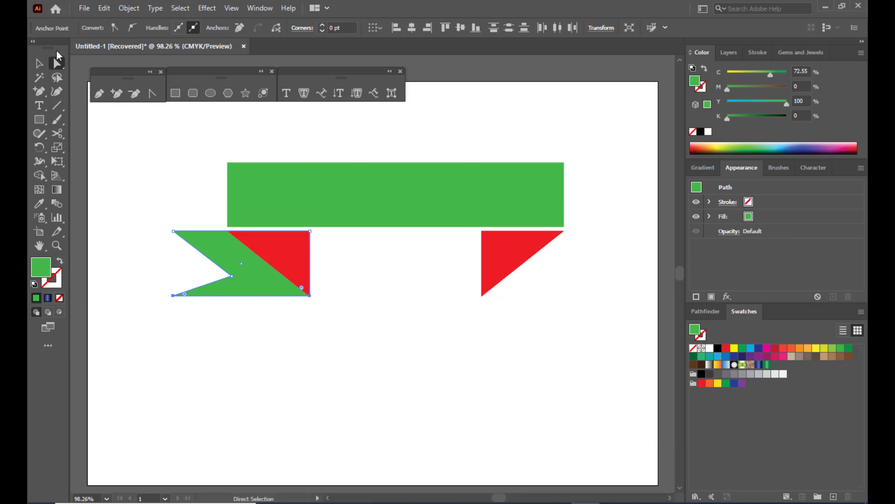
pyautogui.click(239, 341)
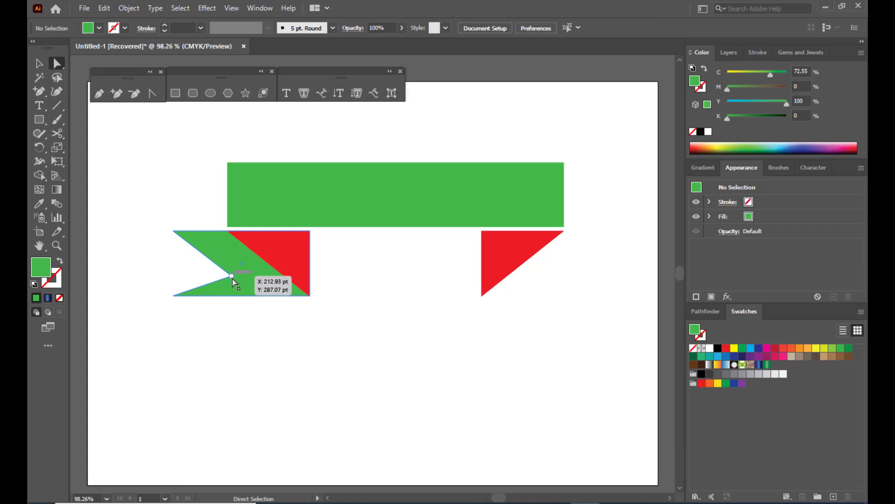
# Step: Move the tail's inner notch point up and left so the notch is vertically centred
pyautogui.click(232, 277)
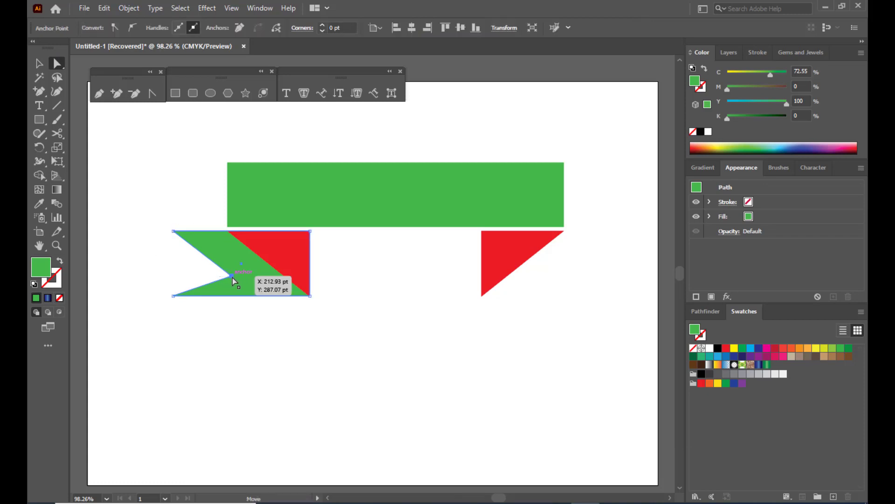
pyautogui.moveTo(232, 277); pyautogui.dragTo(217, 263)
pyautogui.click(370, 303)
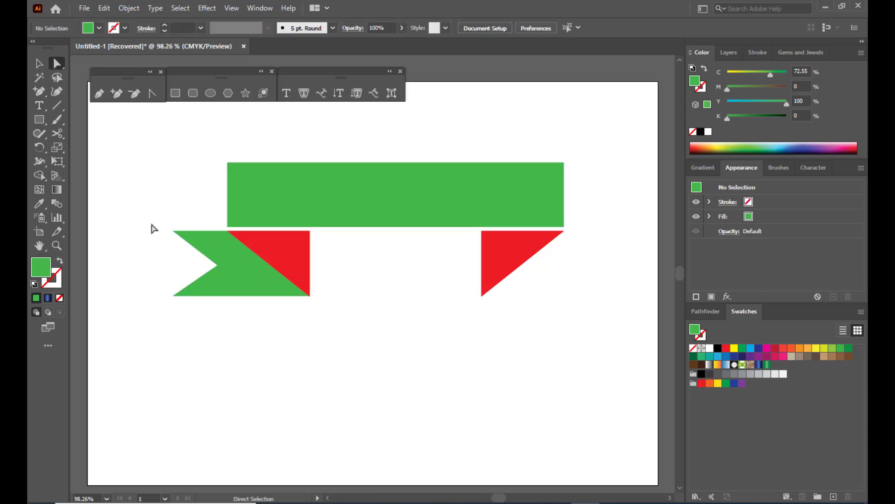
# Step: Lengthen the ribbon tail by shifting its two left corner points and the notch point further left together
pyautogui.moveTo(149, 222); pyautogui.dragTo(223, 336)
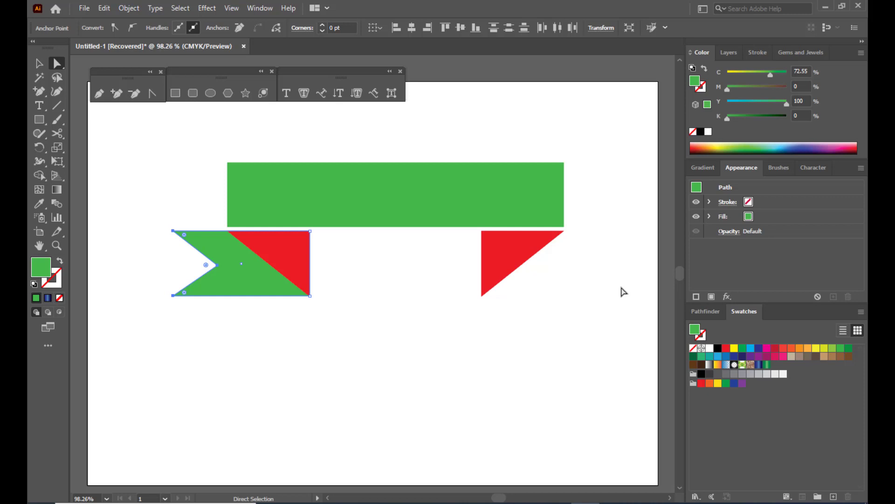
pyautogui.hotkey('shift', 'Left')
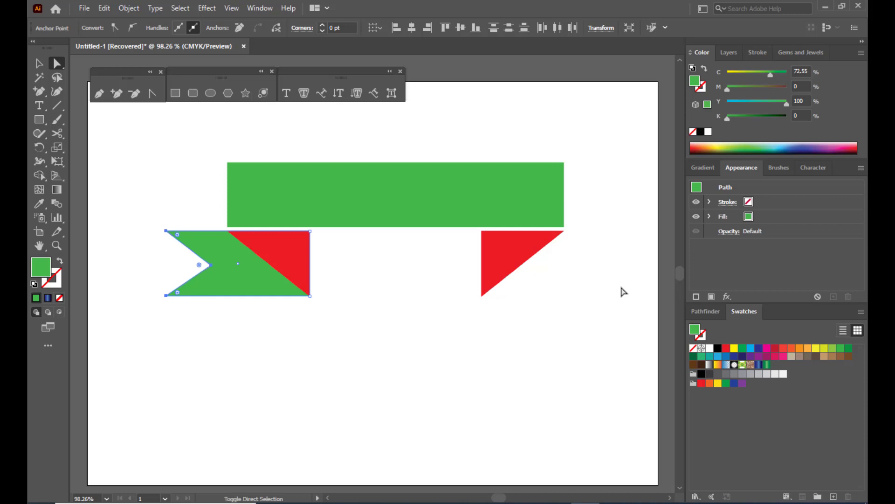
pyautogui.hotkey('shift', 'Left')
pyautogui.hotkey('shift', 'Left')
pyautogui.hotkey('shift', 'Left')
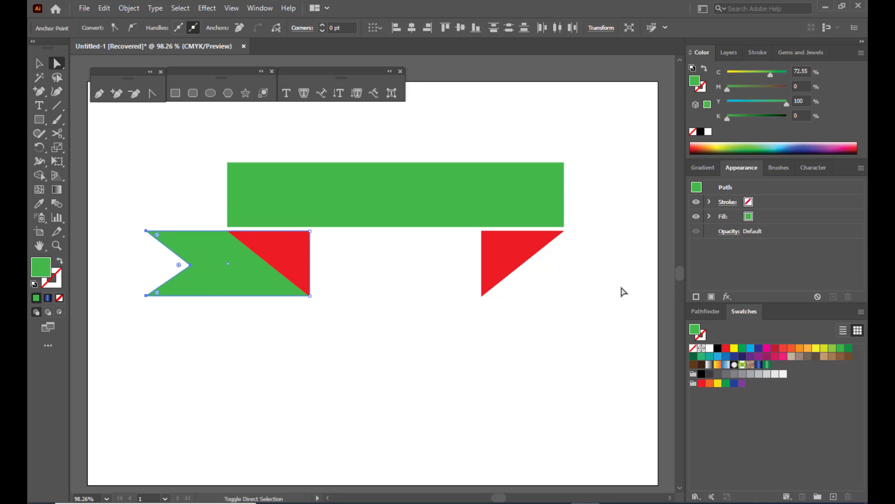
pyautogui.hotkey('shift', 'Left')
pyautogui.hotkey('shift', 'Left')
pyautogui.hotkey('shift', 'Right')
pyautogui.hotkey('shift', 'Left')
pyautogui.hotkey('shift', 'Right')
pyautogui.hotkey('shift', 'Right')
pyautogui.click(166, 155)
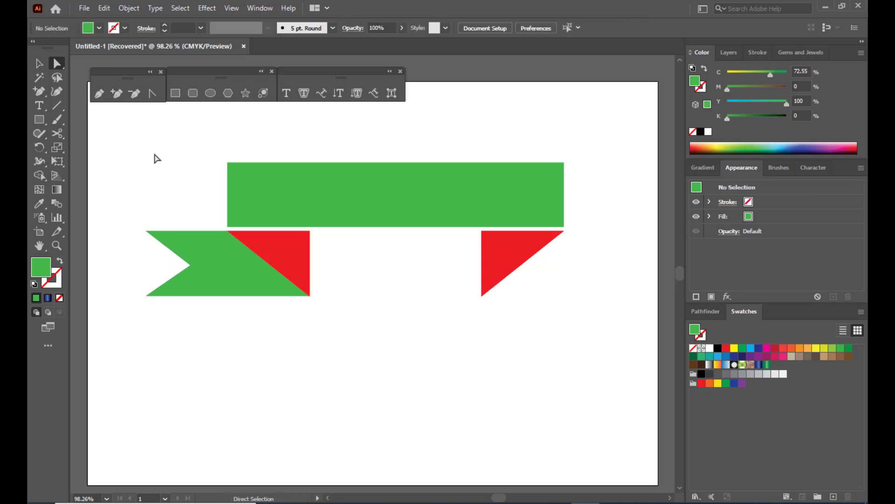
# Step: Duplicate the left green notched tail and place the copy below the right red triangle
pyautogui.click(39, 64)
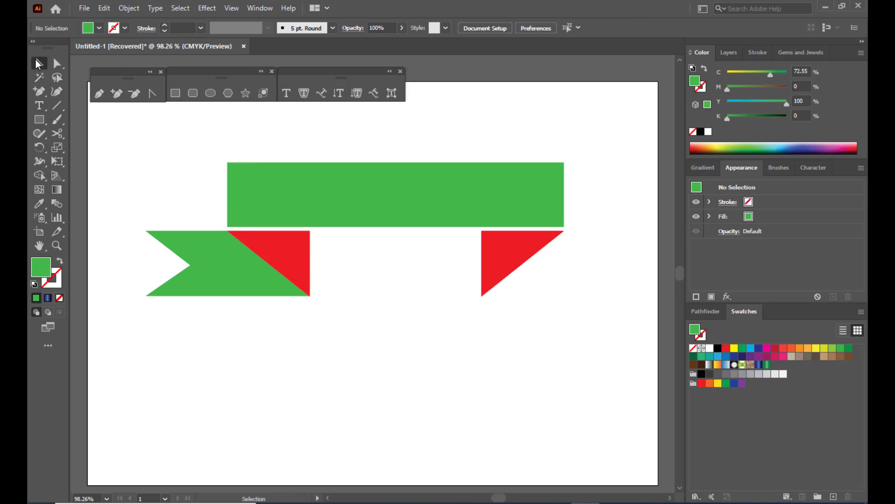
pyautogui.click(248, 279)
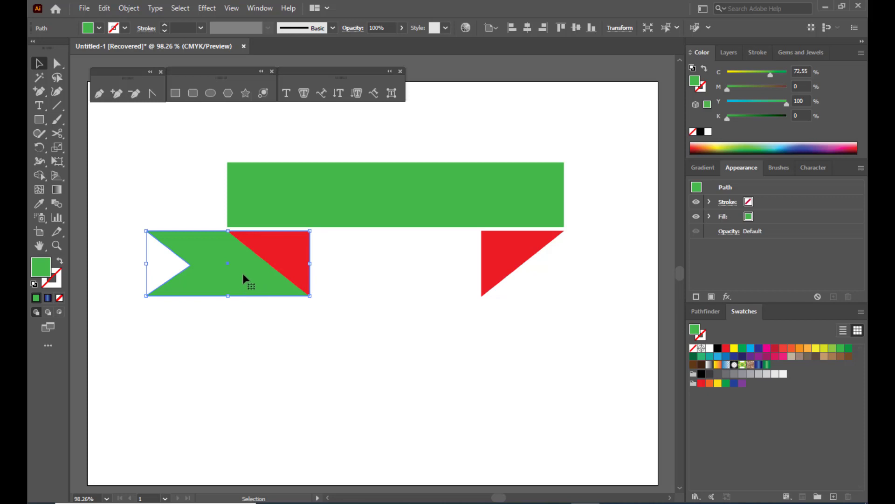
pyautogui.moveTo(243, 273); pyautogui.dragTo(498, 347)
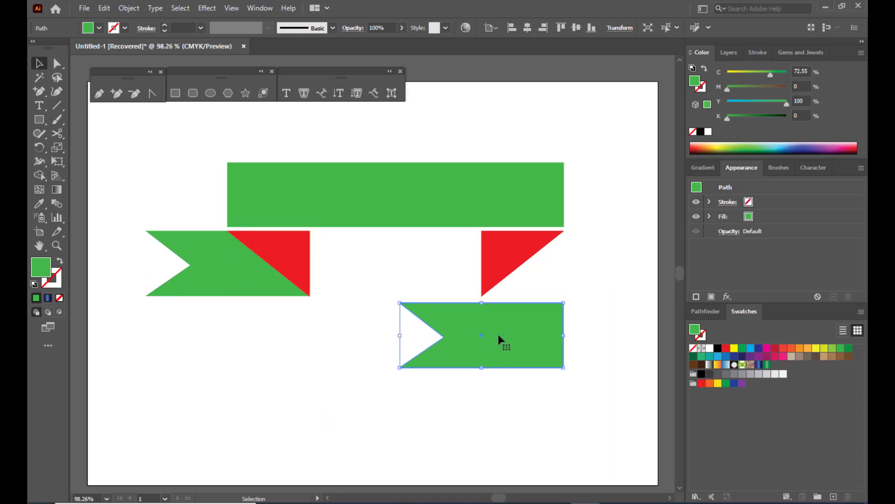
# Step: Reflect the copied tail across the vertical axis and position it behind the right red triangle, aligned with its edges
pyautogui.rightClick(512, 336)
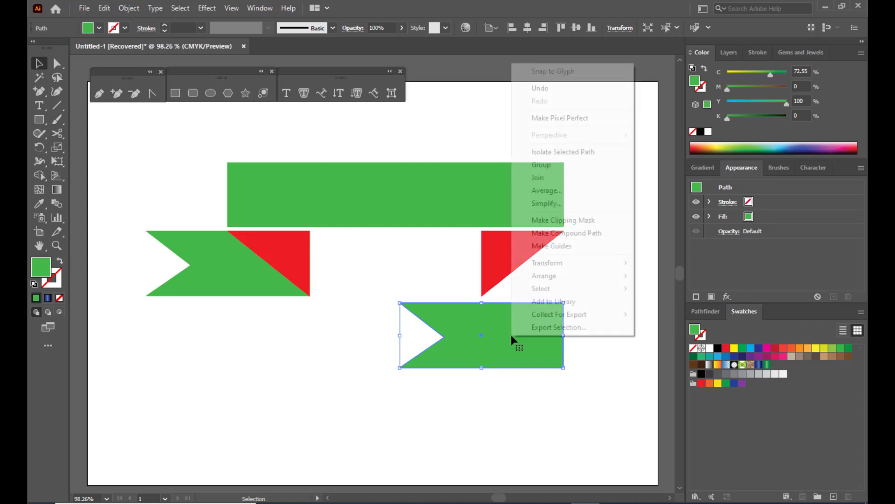
pyautogui.moveTo(576, 262)
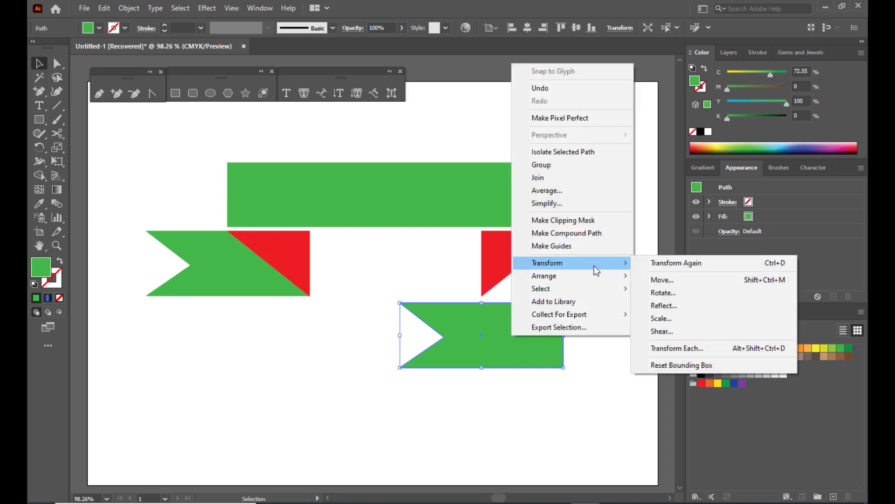
pyautogui.click(684, 306)
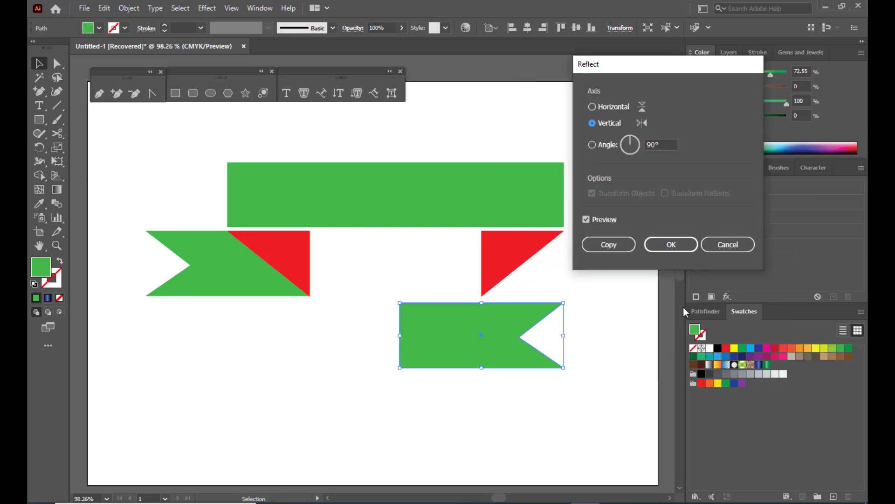
pyautogui.moveTo(609, 66); pyautogui.dragTo(630, 99)
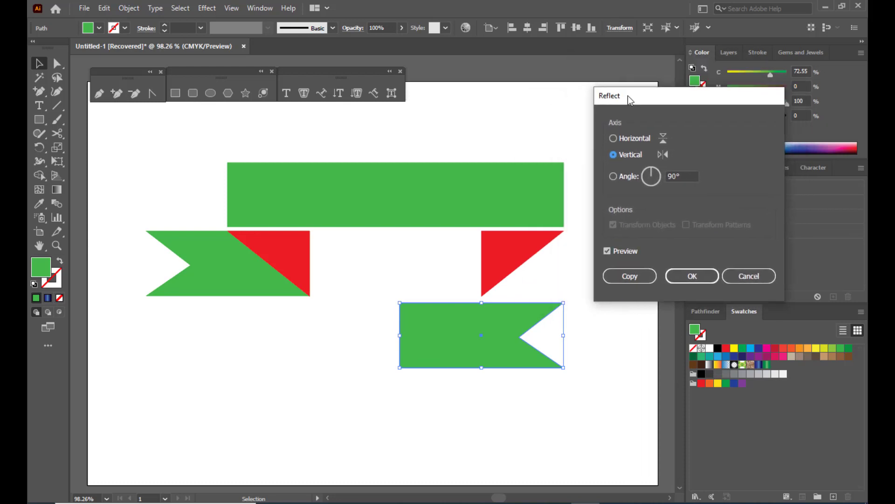
pyautogui.click(693, 276)
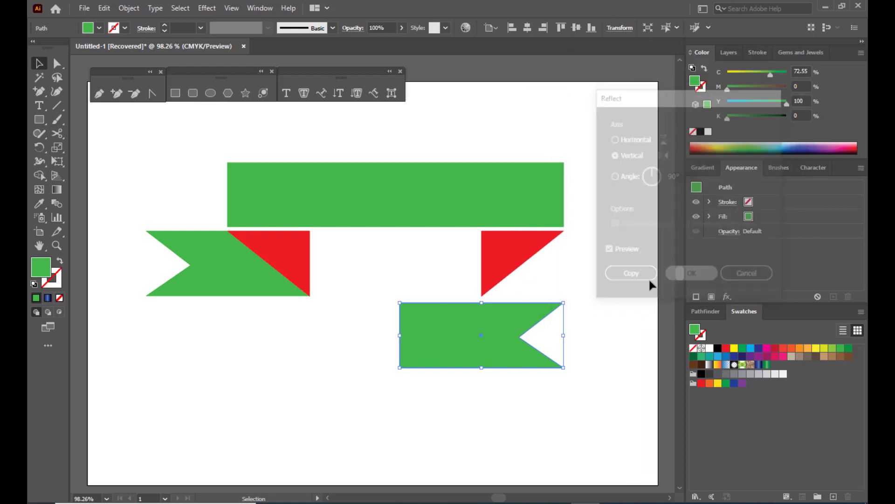
pyautogui.moveTo(451, 327); pyautogui.dragTo(533, 256)
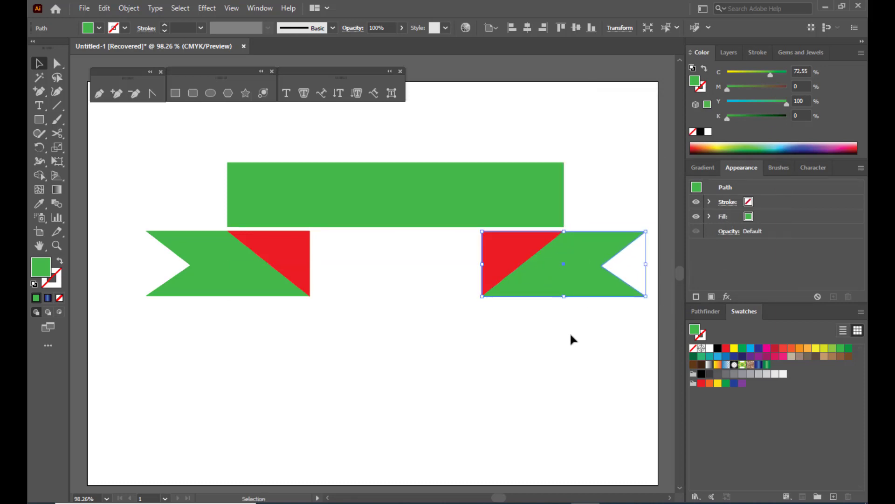
pyautogui.click(571, 335)
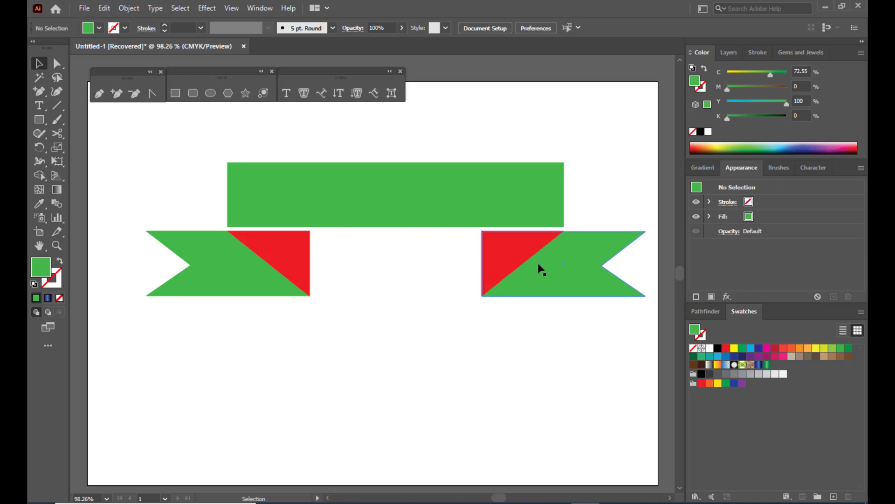
# Step: Move the right tail's lower-left anchor point onto the bottom corner of the right red triangle
pyautogui.click(55, 63)
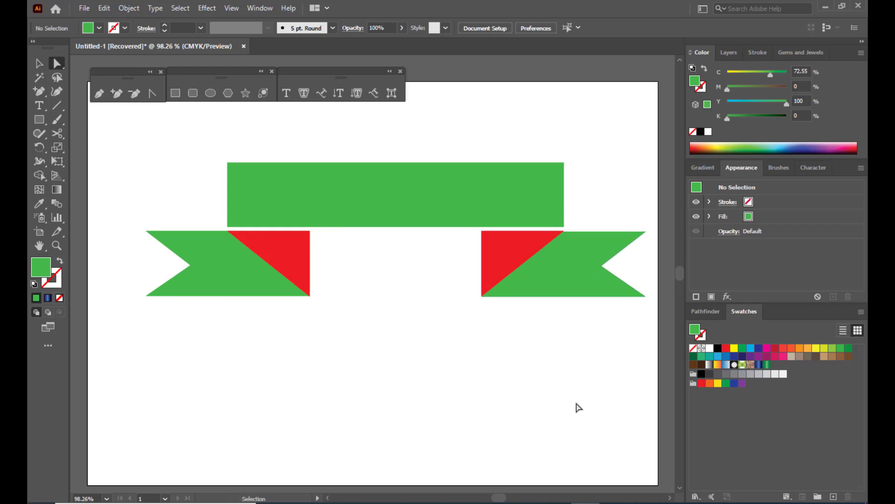
pyautogui.hotkey('ctrl', '+')
pyautogui.scroll(2, 577, 380)
pyautogui.click(147, 323)
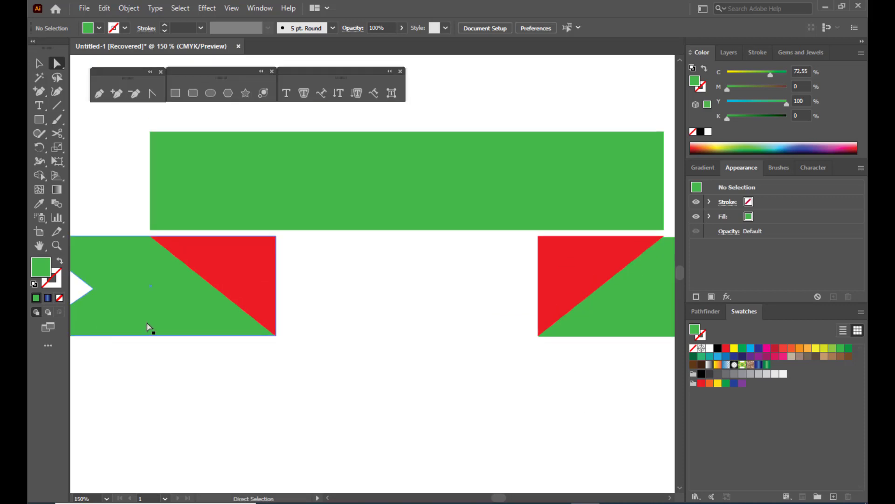
pyautogui.click(552, 324)
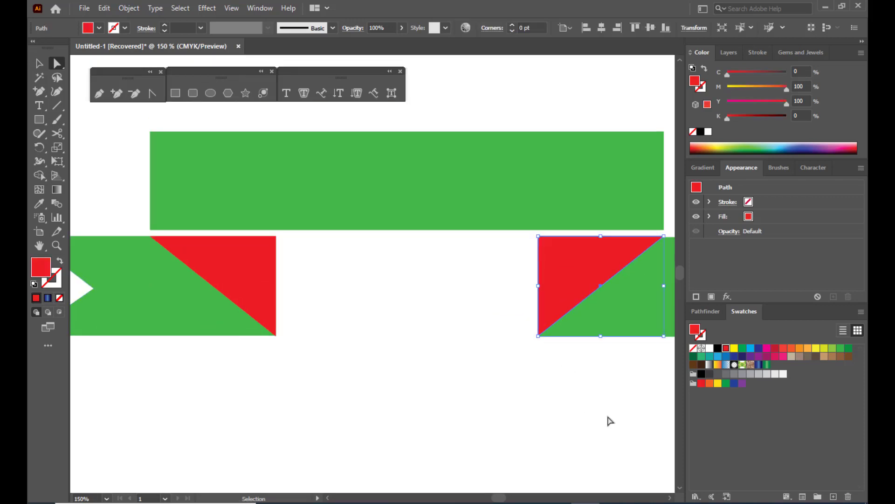
pyautogui.hotkey('ctrl', '+')
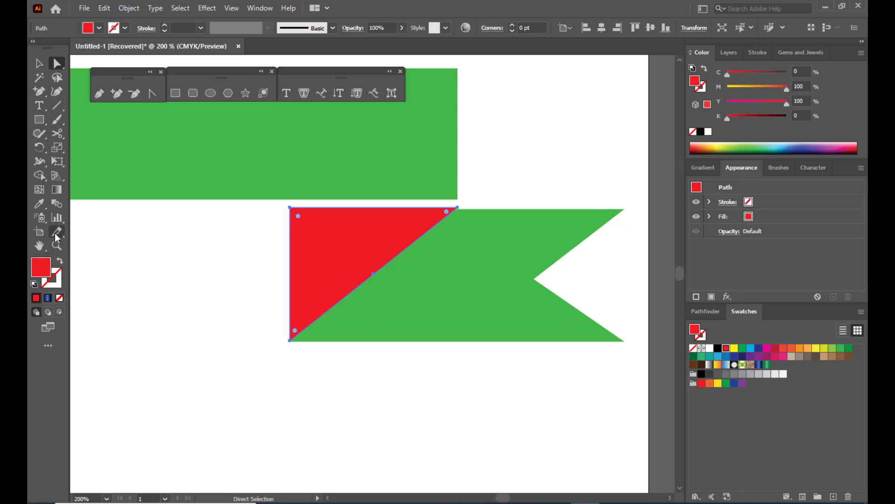
pyautogui.click(57, 245)
pyautogui.moveTo(313, 349); pyautogui.dragTo(511, 469)
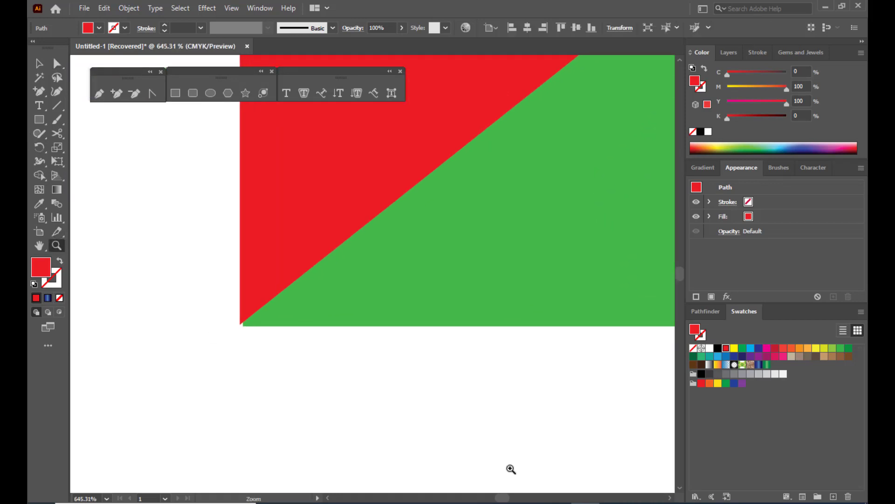
pyautogui.click(57, 64)
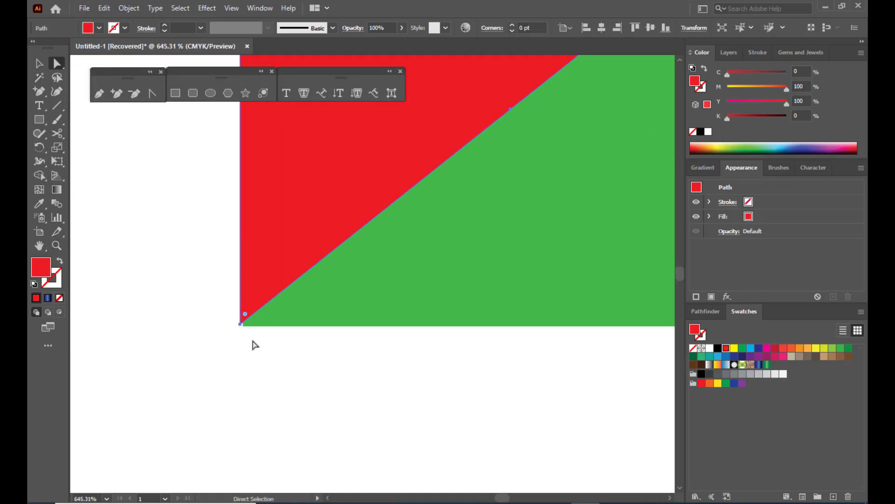
pyautogui.click(258, 335)
pyautogui.click(244, 325)
pyautogui.moveTo(244, 327); pyautogui.dragTo(241, 327)
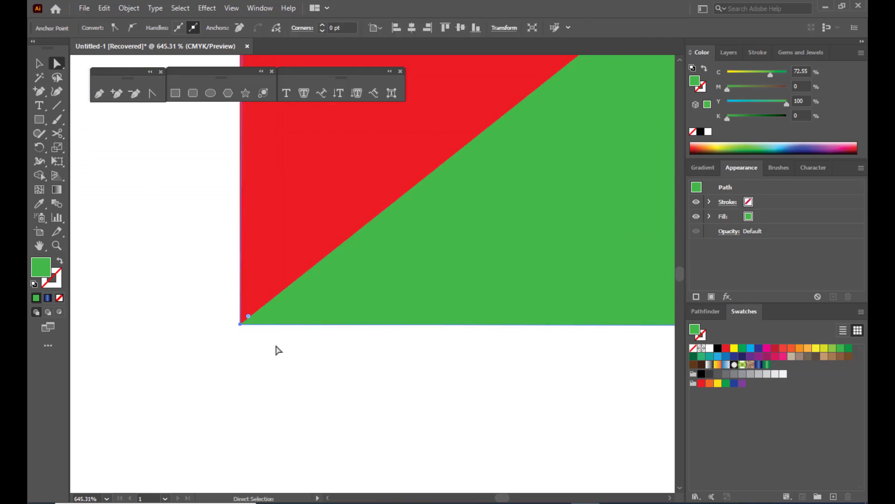
pyautogui.scroll(3, 278, 347)
pyautogui.scroll(-3, 321, 319)
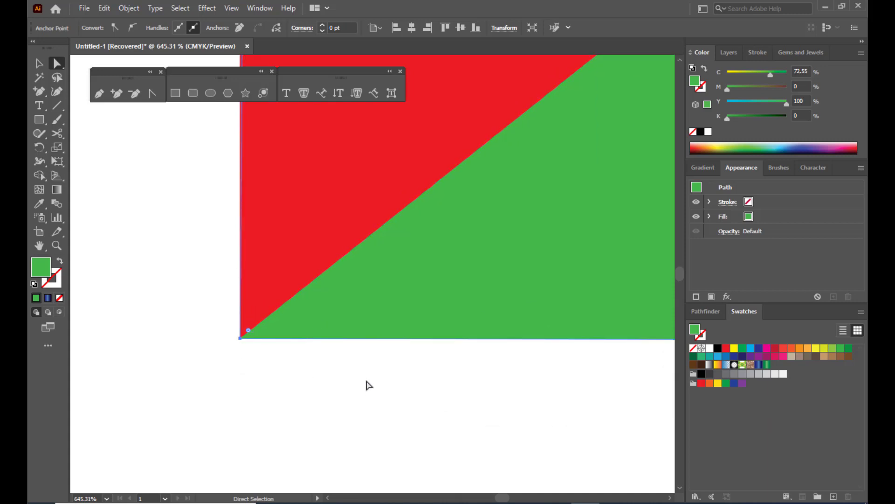
# Step: Raise the left red triangle's bottom anchor point to meet the lower-right corner of the left green tail
pyautogui.hotkey('ctrl', '1')
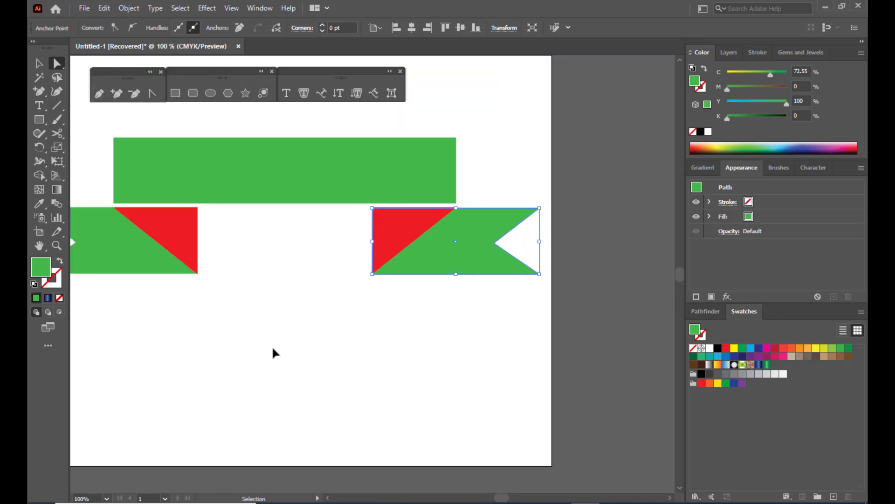
pyautogui.moveTo(209, 304); pyautogui.dragTo(406, 308)
pyautogui.hotkey('ctrl', '+')
pyautogui.moveTo(330, 317); pyautogui.dragTo(663, 318)
pyautogui.moveTo(343, 315); pyautogui.dragTo(445, 326)
pyautogui.moveTo(507, 309); pyautogui.dragTo(449, 307)
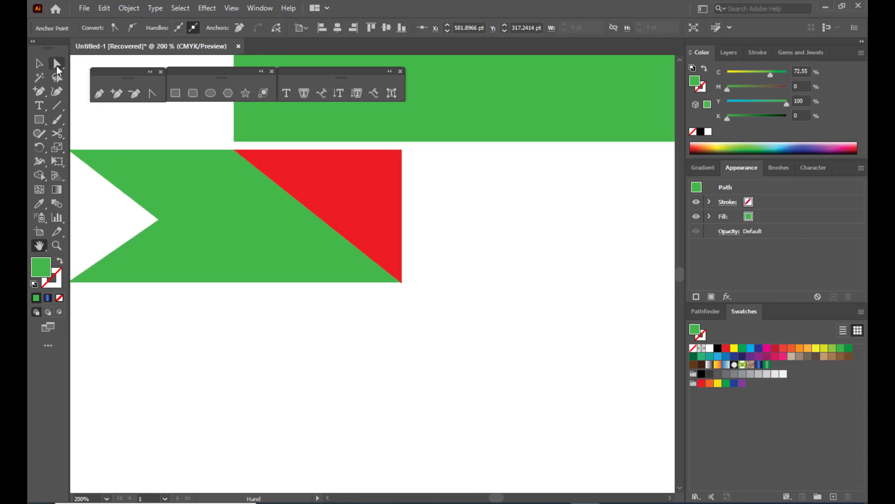
pyautogui.click(57, 70)
pyautogui.scroll(3, 382, 333)
pyautogui.click(59, 249)
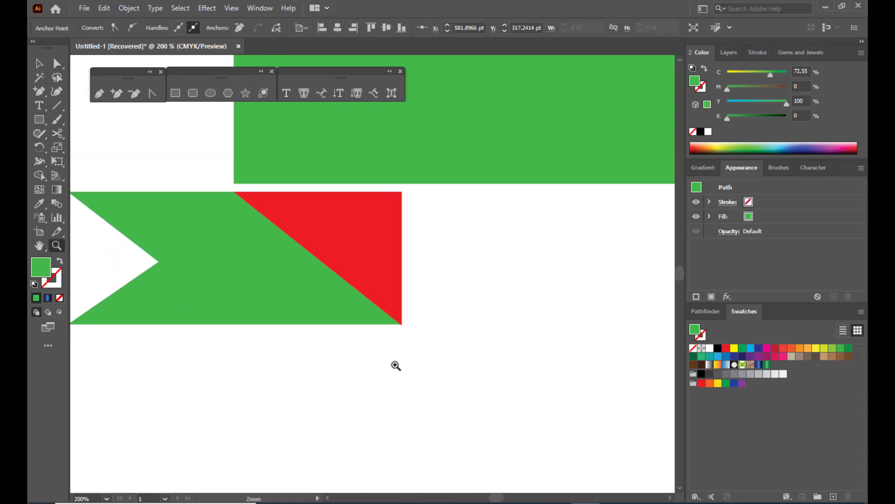
pyautogui.moveTo(411, 326); pyautogui.dragTo(603, 492)
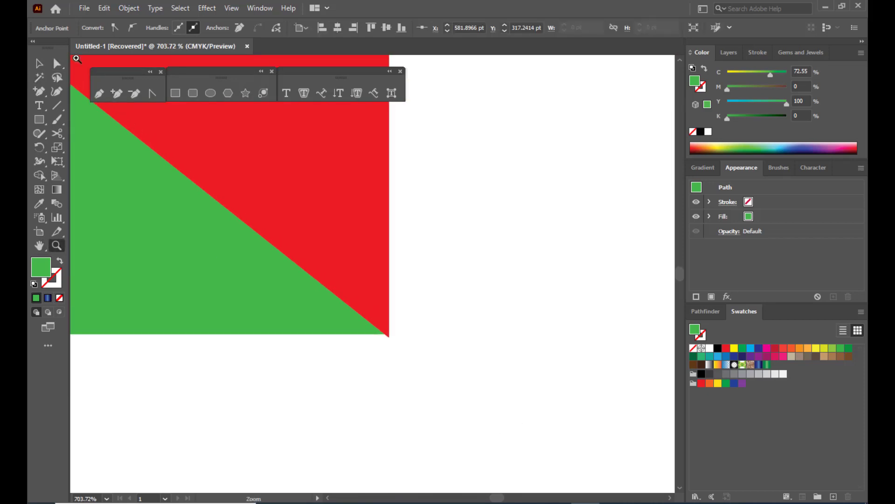
pyautogui.click(57, 63)
pyautogui.click(390, 339)
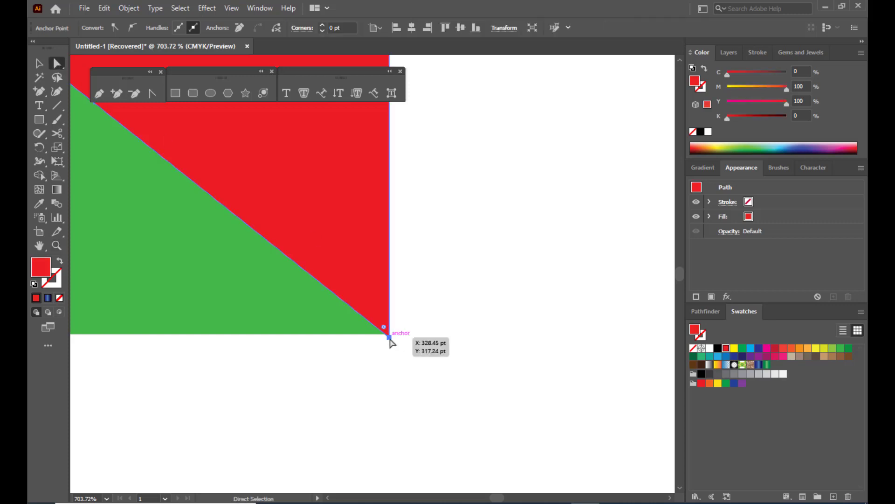
pyautogui.moveTo(390, 340); pyautogui.dragTo(388, 334)
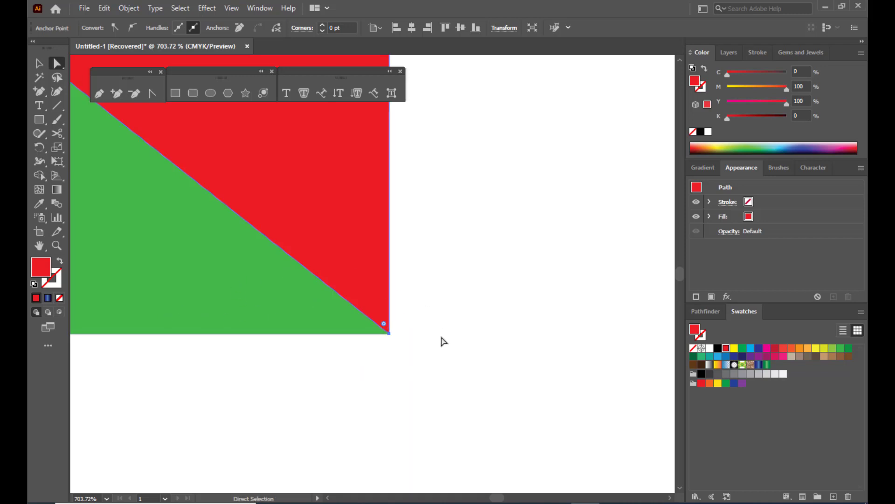
pyautogui.hotkey('ctrl', '-')
pyautogui.hotkey('ctrl', '-')
pyautogui.hotkey('ctrl', '-')
pyautogui.hotkey('ctrl', '-')
pyautogui.hotkey('ctrl', '-')
pyautogui.hotkey('ctrl', '-')
pyautogui.hotkey('ctrl', '-')
pyautogui.hotkey('ctrl', '-')
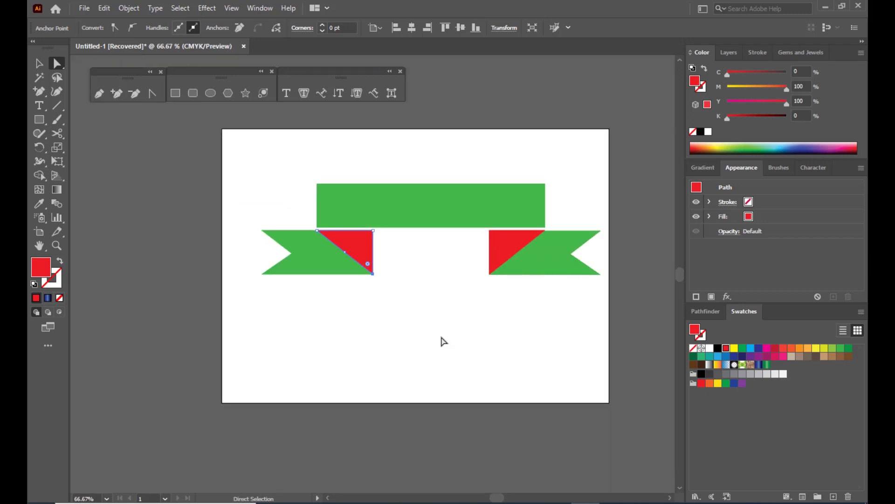
pyautogui.click(442, 337)
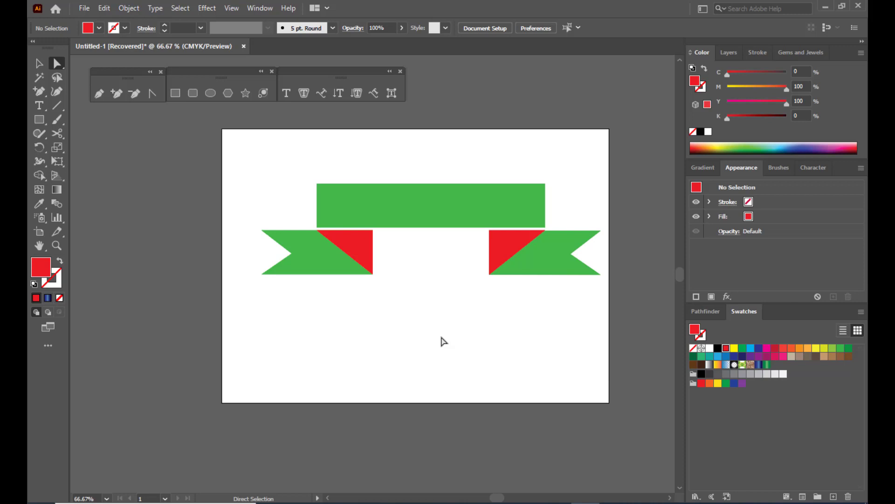
# Step: Open the Gems and Jewels gradient swatch library
pyautogui.click(256, 11)
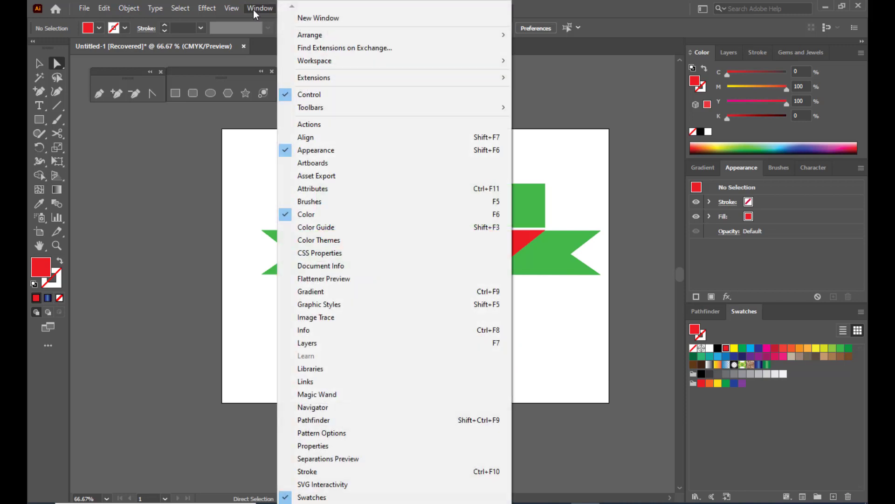
pyautogui.click(335, 499)
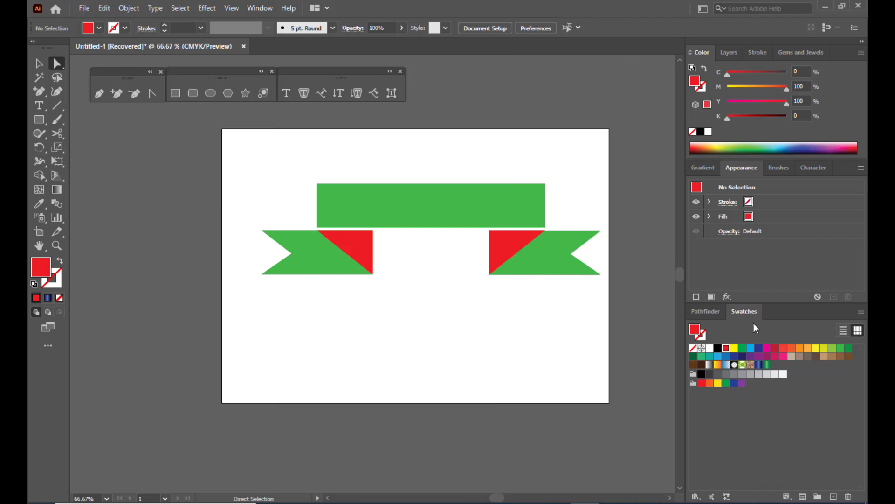
pyautogui.click(696, 497)
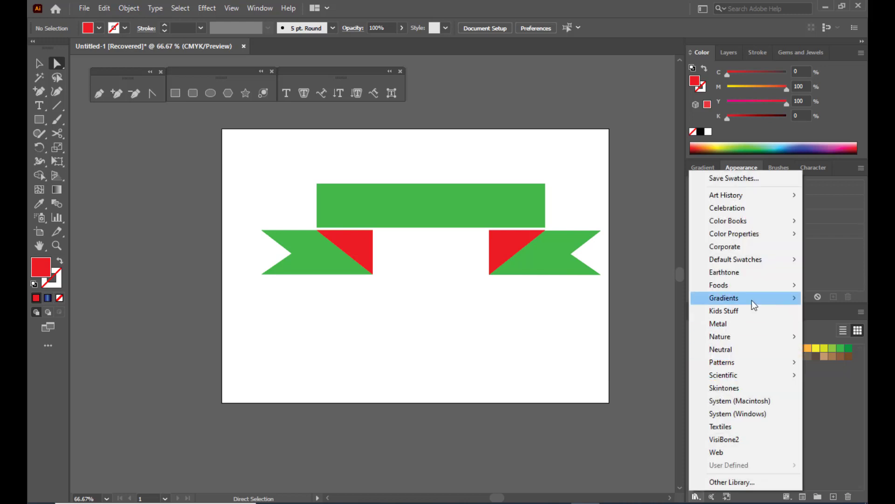
pyautogui.moveTo(746, 303)
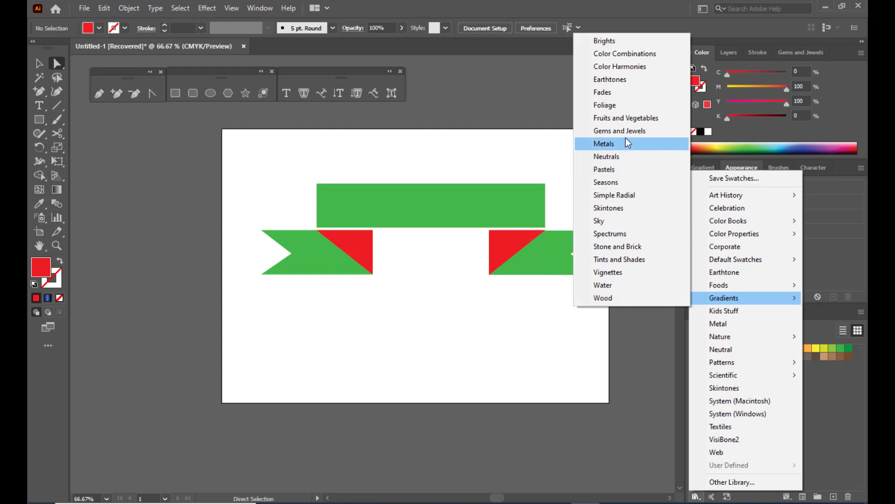
pyautogui.click(660, 139)
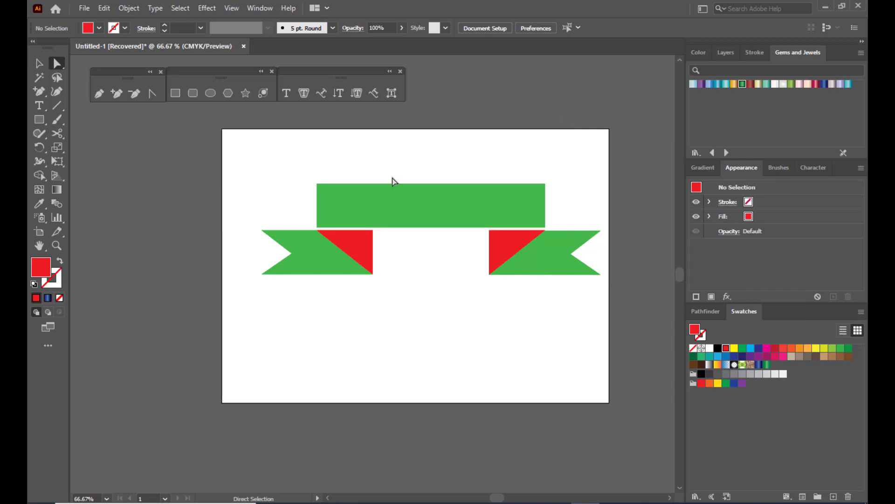
# Step: Fill the main banner rectangle and the left notched tail with the dark blue Gems and Jewels gradient
pyautogui.click(39, 63)
pyautogui.click(420, 204)
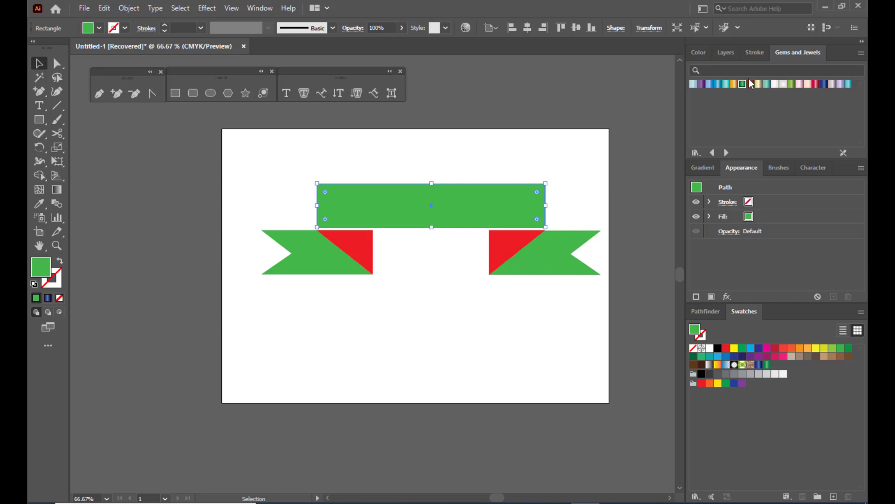
pyautogui.click(825, 85)
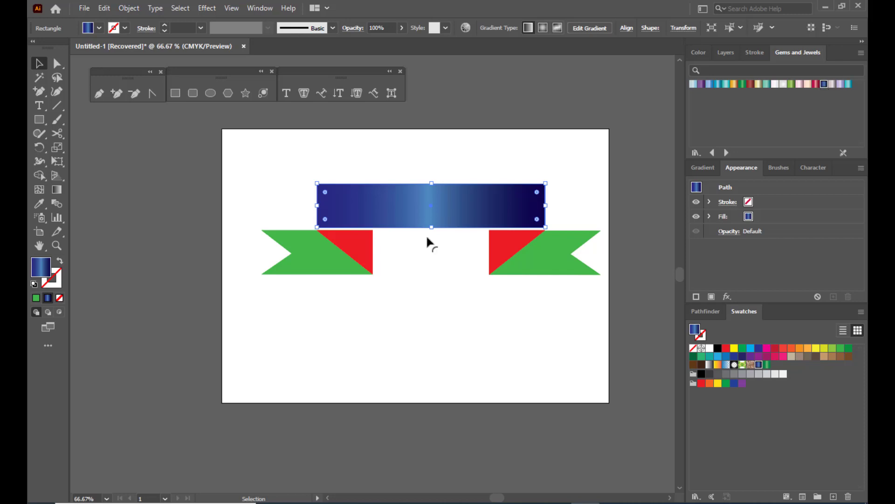
pyautogui.click(300, 249)
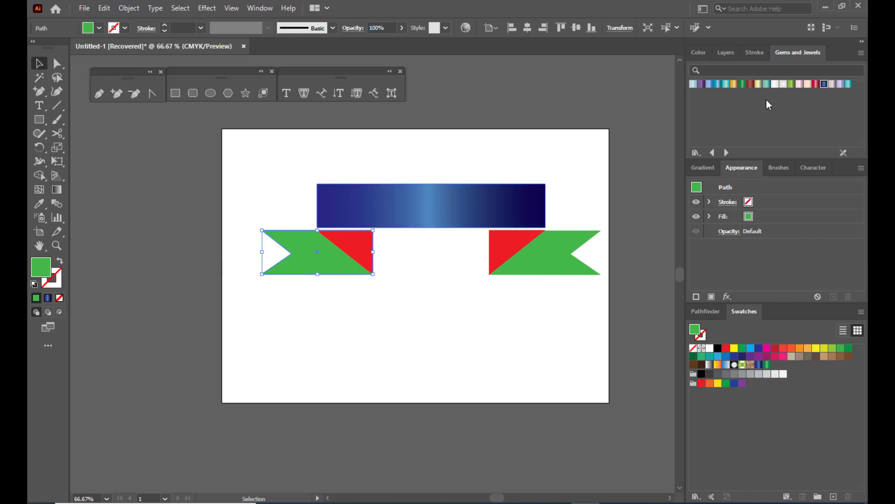
pyautogui.click(824, 85)
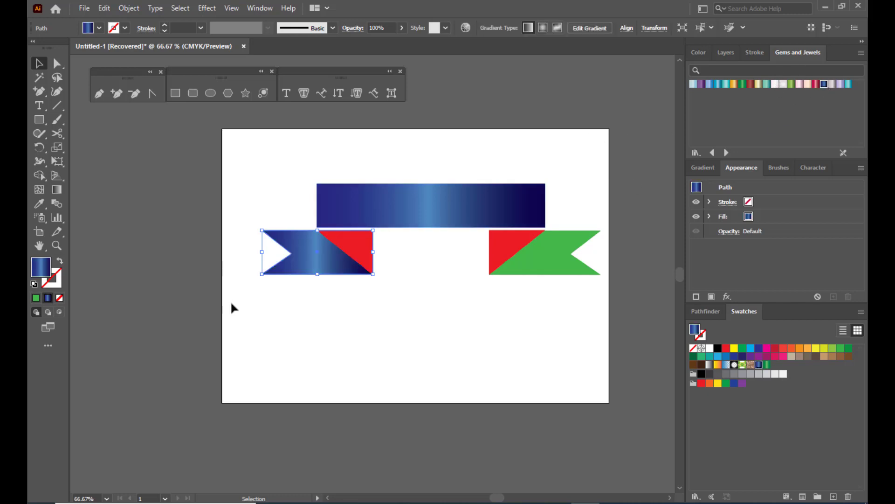
# Step: Fill the right green notched tail with the dark blue Gems and Jewels gradient
pyautogui.click(577, 252)
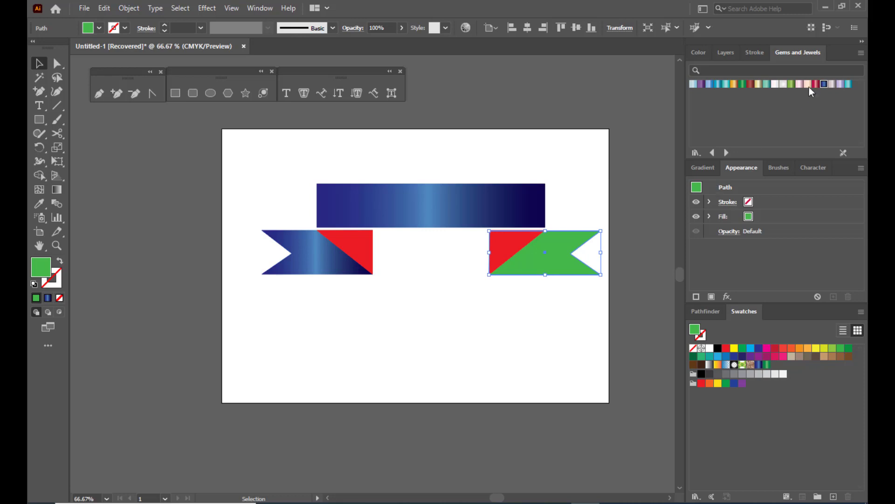
pyautogui.click(824, 85)
pyautogui.click(461, 301)
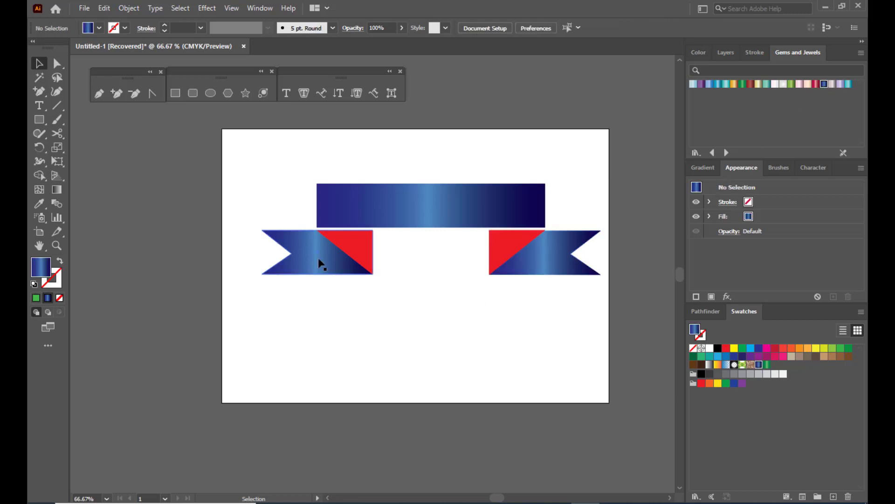
# Step: Fill both red fold triangles with the green Gems and Jewels gradient
pyautogui.click(356, 252)
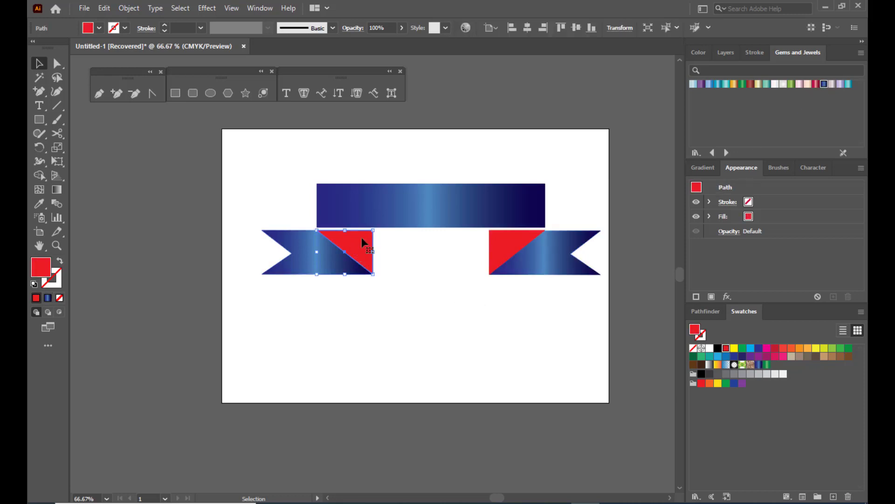
pyautogui.click(743, 85)
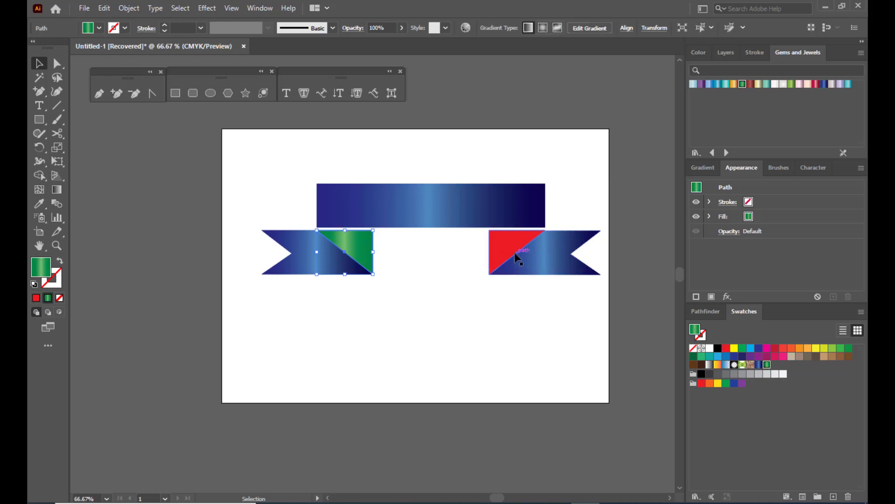
pyautogui.click(517, 257)
pyautogui.click(743, 85)
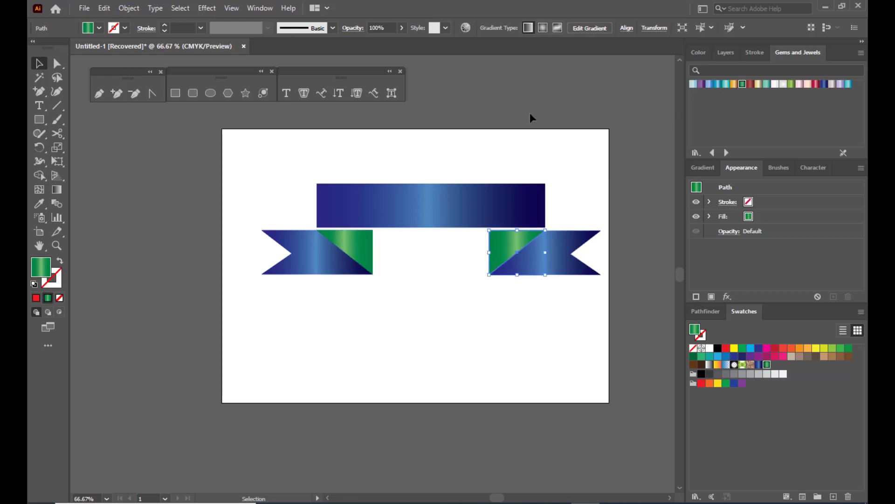
pyautogui.click(530, 112)
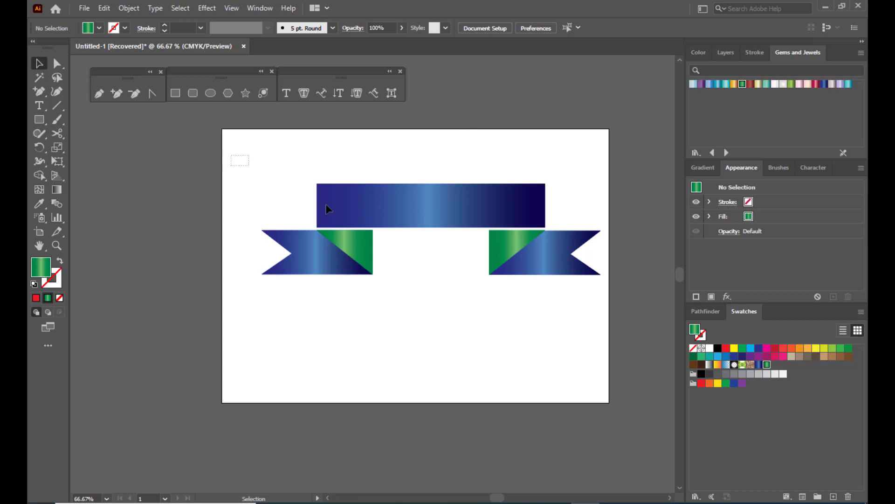
# Step: Center the complete banner on the artboard and group all of its pieces
pyautogui.moveTo(249, 165); pyautogui.dragTo(637, 334)
pyautogui.moveTo(480, 208); pyautogui.dragTo(461, 235)
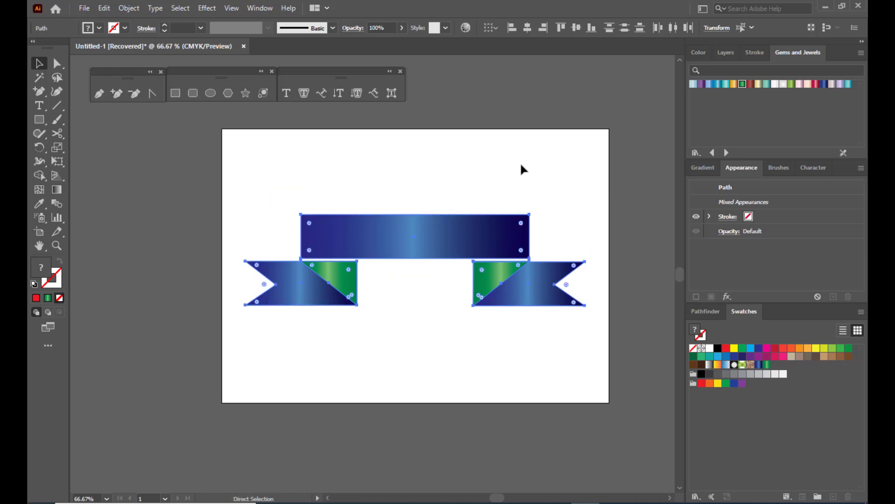
pyautogui.hotkey('ctrl', 'g')
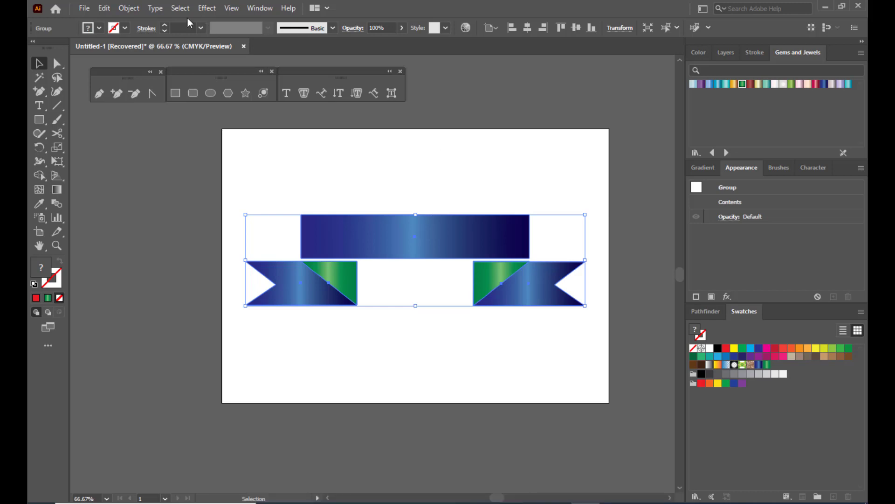
pyautogui.click(206, 8)
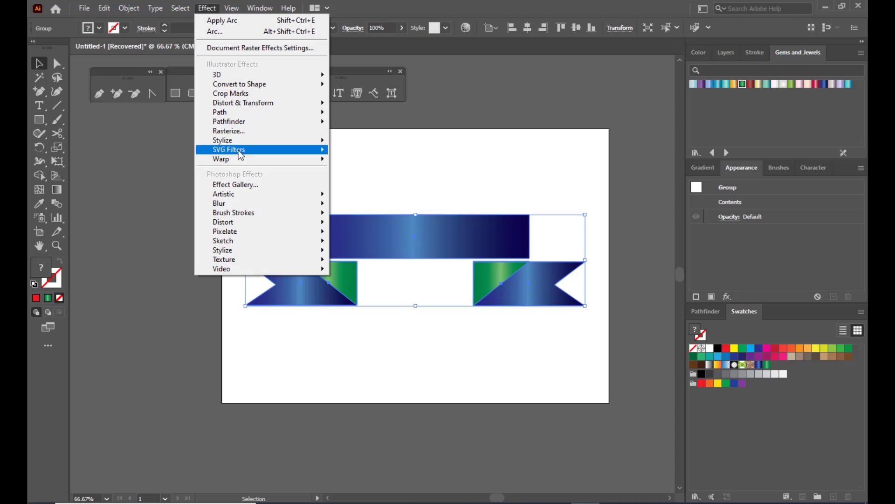
pyautogui.moveTo(234, 161)
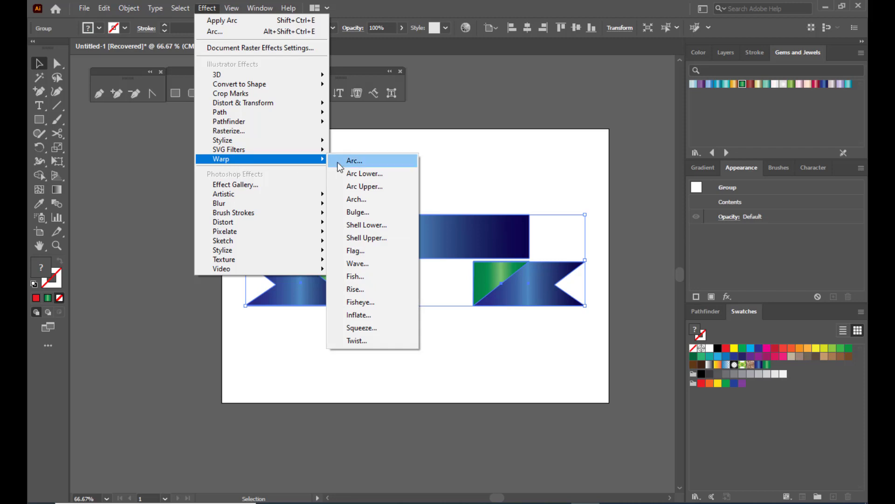
pyautogui.click(355, 162)
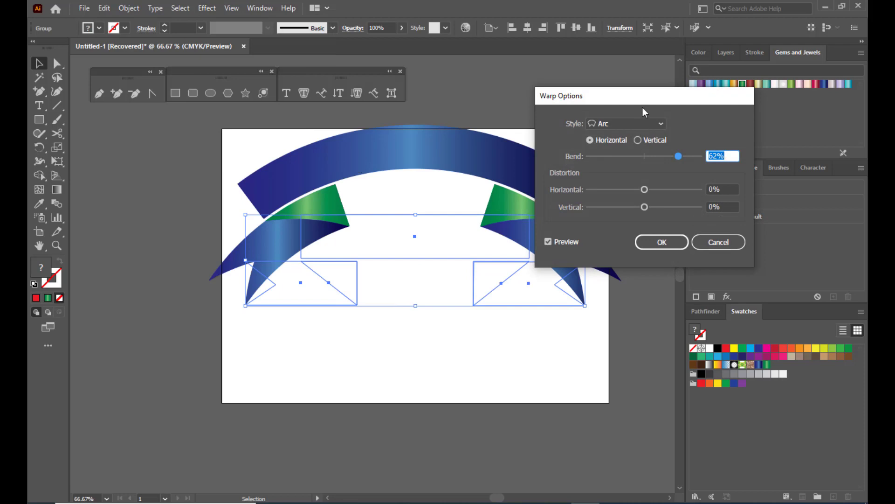
pyautogui.moveTo(643, 108); pyautogui.dragTo(673, 94)
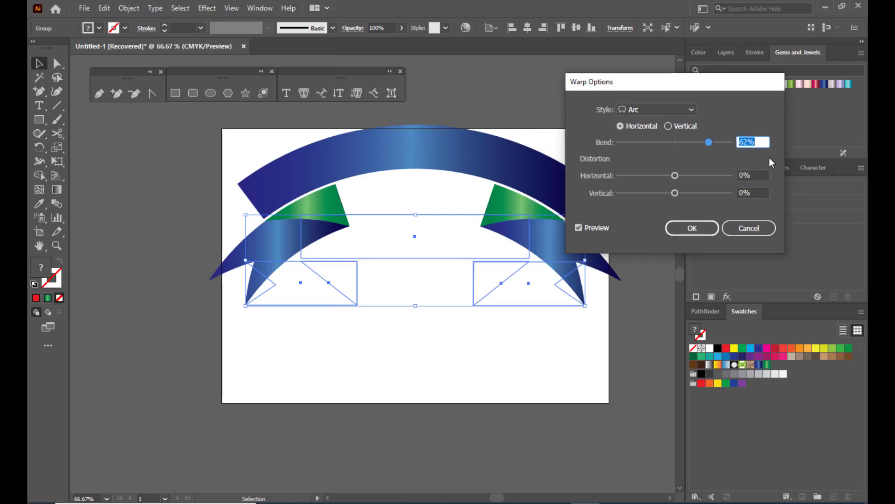
pyautogui.moveTo(633, 79)
pyautogui.mouseDown()
pyautogui.moveTo(641, 75)
pyautogui.moveTo(634, 77)
pyautogui.mouseUp()
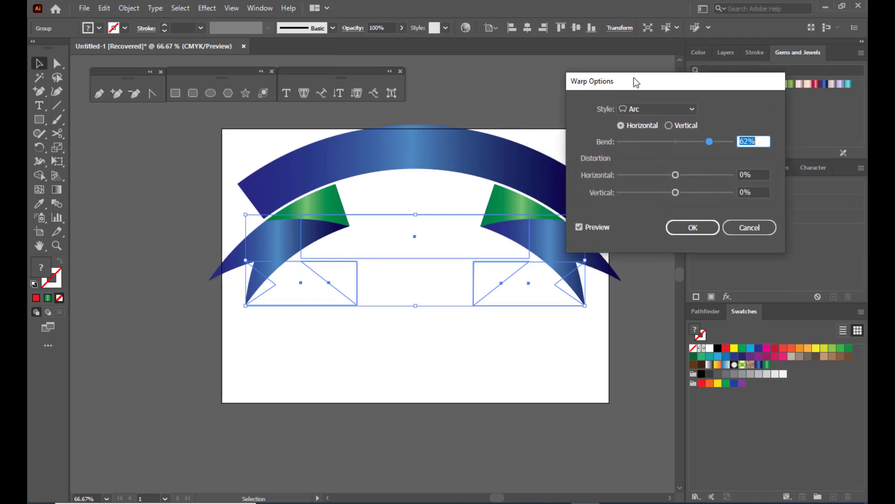
pyautogui.click(743, 228)
pyautogui.click(505, 112)
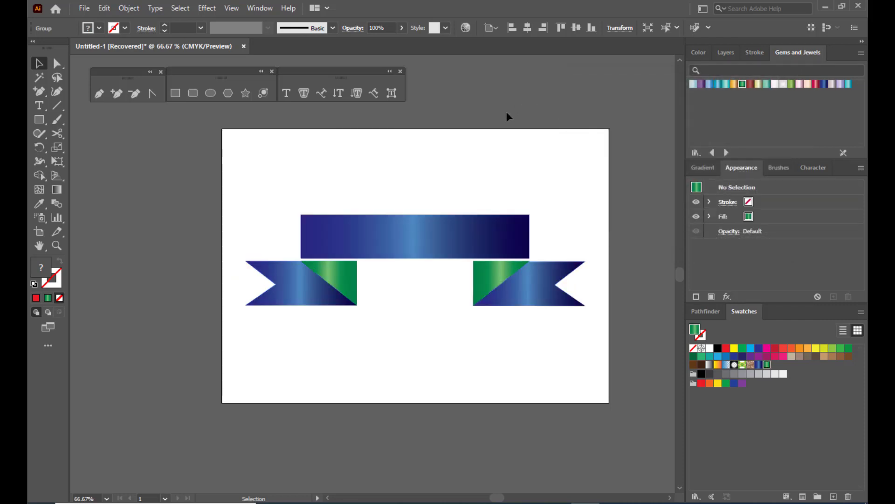
# Step: Enlarge the artboard on all four sides to leave more white space around the banner
pyautogui.scroll(2, 519, 138)
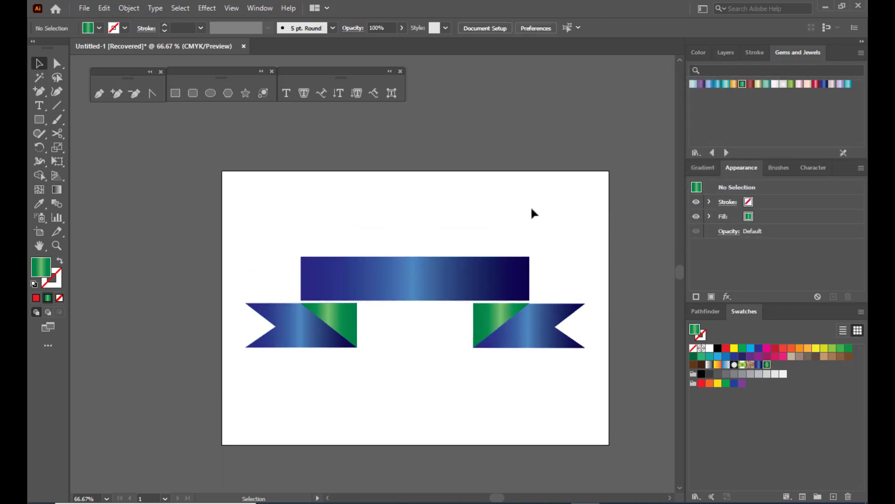
pyautogui.hotkey('shift', 'o')
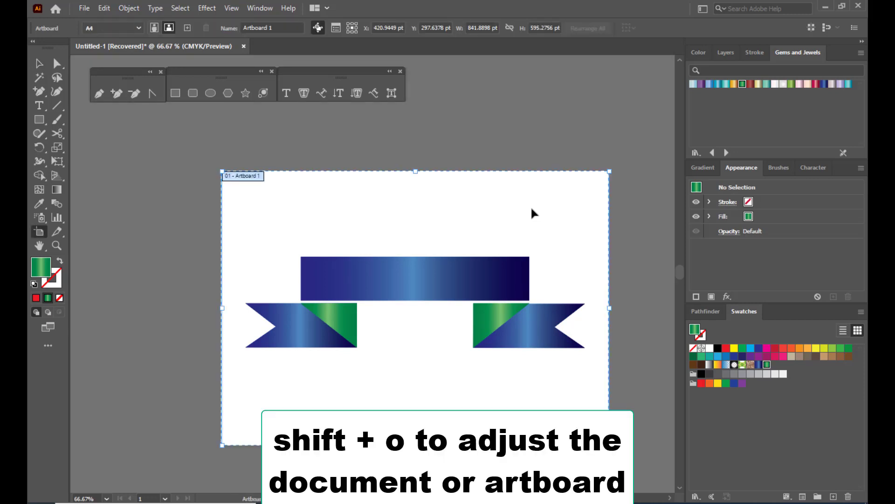
pyautogui.moveTo(416, 172); pyautogui.dragTo(416, 139)
pyautogui.moveTo(610, 293)
pyautogui.mouseDown()
pyautogui.moveTo(631, 294)
pyautogui.moveTo(624, 292)
pyautogui.mouseUp()
pyautogui.moveTo(222, 293); pyautogui.dragTo(175, 292)
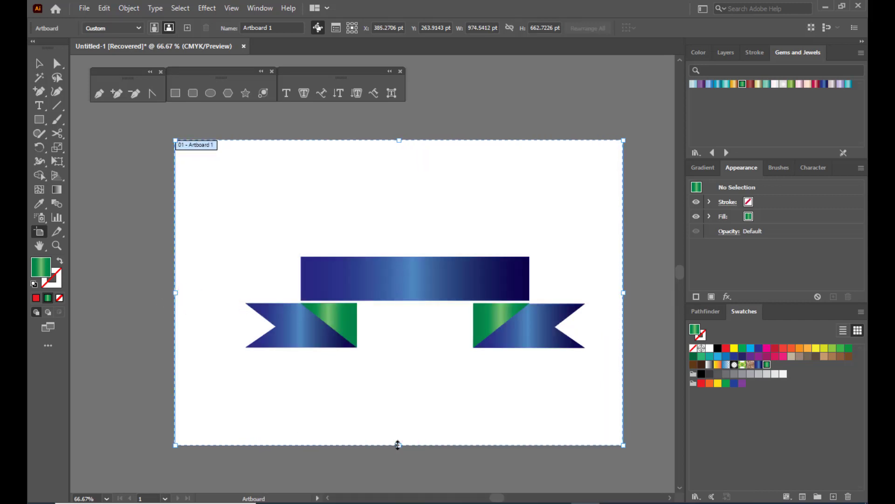
pyautogui.moveTo(399, 446); pyautogui.dragTo(401, 478)
pyautogui.moveTo(624, 309); pyautogui.dragTo(656, 309)
pyautogui.moveTo(416, 139); pyautogui.dragTo(416, 128)
pyautogui.click(39, 63)
# Step: Apply a horizontal Arc warp with a 76% bend to the banner group
pyautogui.click(450, 281)
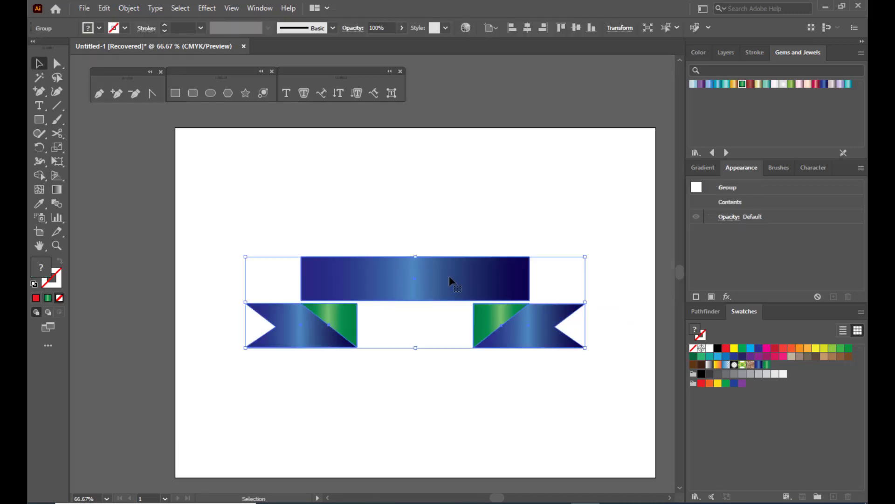
pyautogui.click(207, 9)
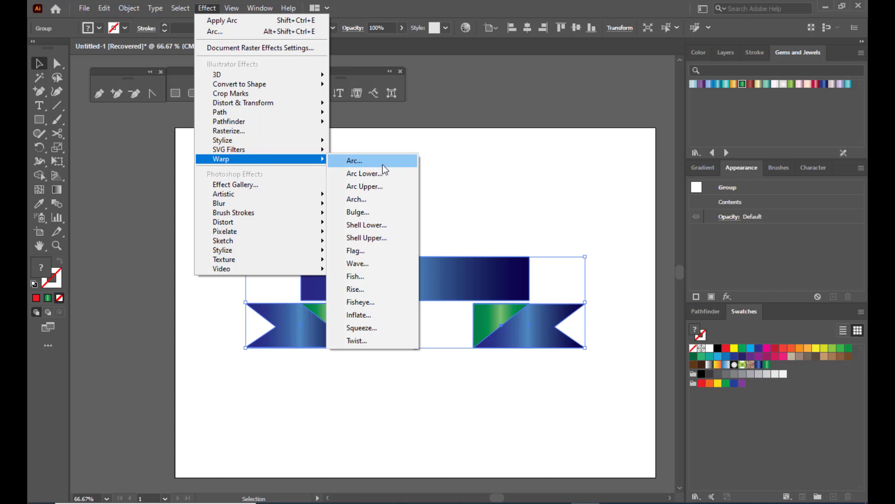
pyautogui.click(380, 163)
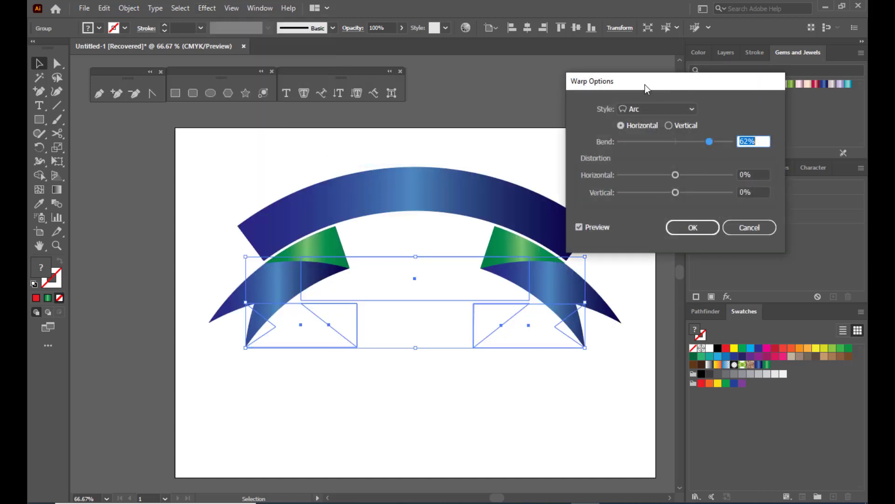
pyautogui.moveTo(645, 84); pyautogui.dragTo(681, 79)
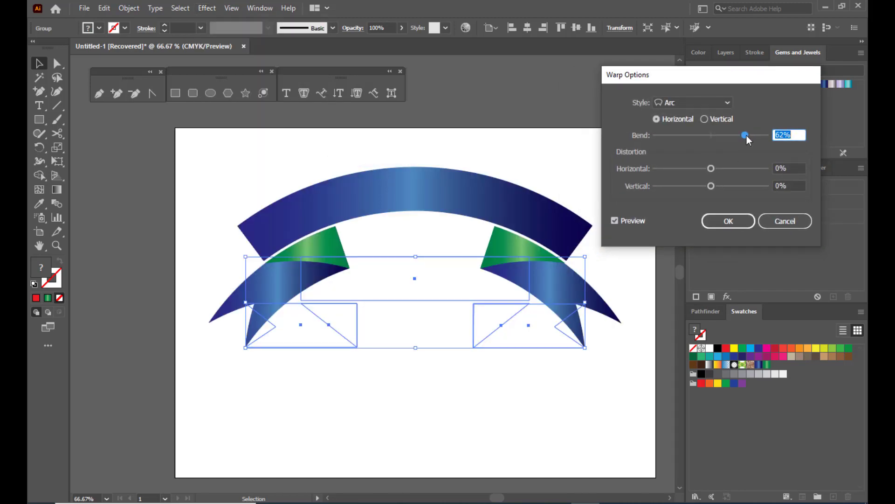
pyautogui.moveTo(746, 135)
pyautogui.mouseDown()
pyautogui.moveTo(678, 138)
pyautogui.moveTo(754, 136)
pyautogui.mouseUp()
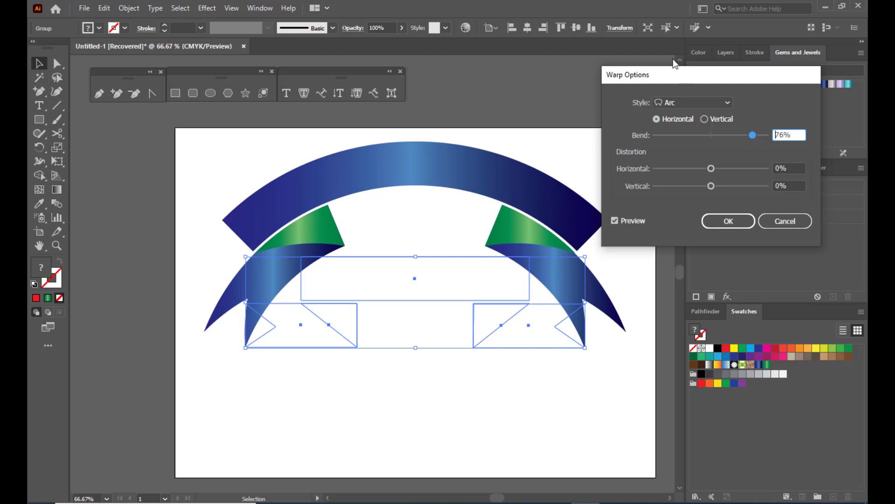
pyautogui.moveTo(676, 77); pyautogui.dragTo(665, 79)
pyautogui.click(710, 225)
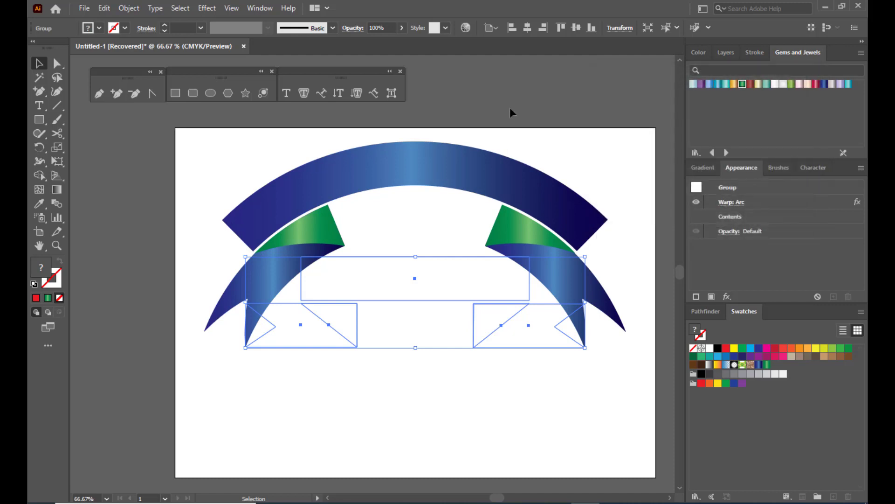
pyautogui.click(515, 134)
# Step: Move the arched banner down on the artboard and expand its appearance
pyautogui.moveTo(503, 168); pyautogui.dragTo(510, 250)
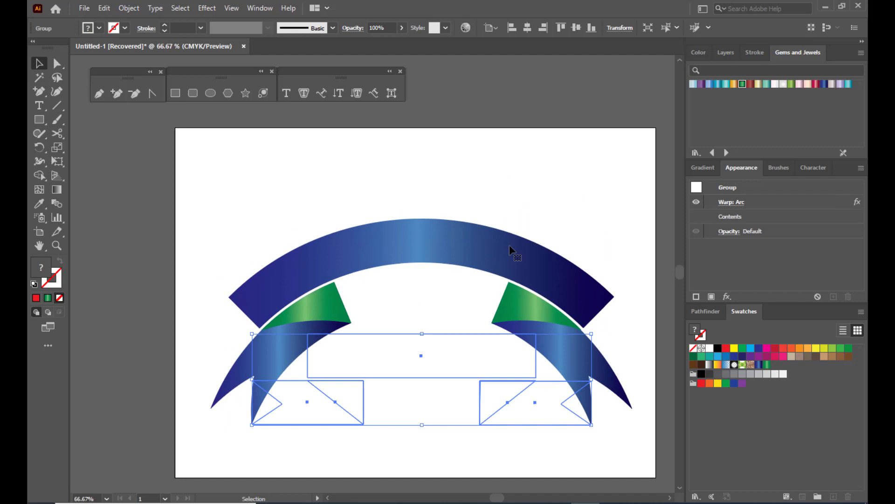
pyautogui.click(129, 9)
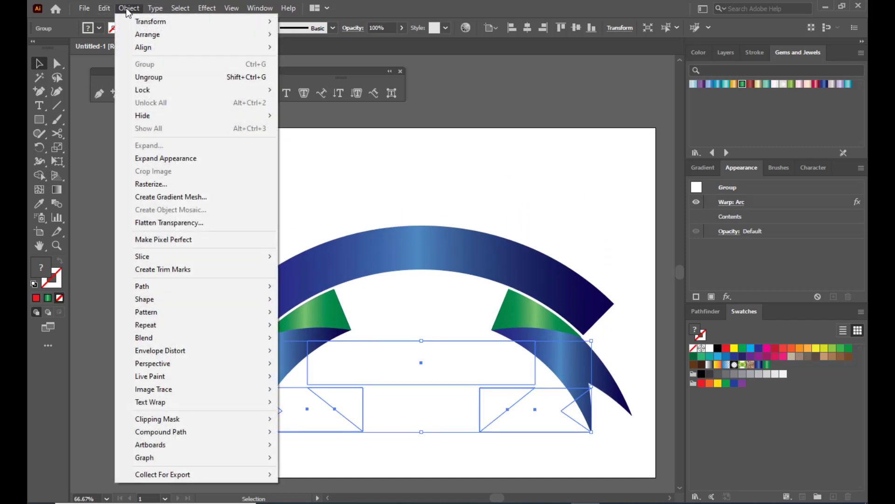
pyautogui.click(195, 158)
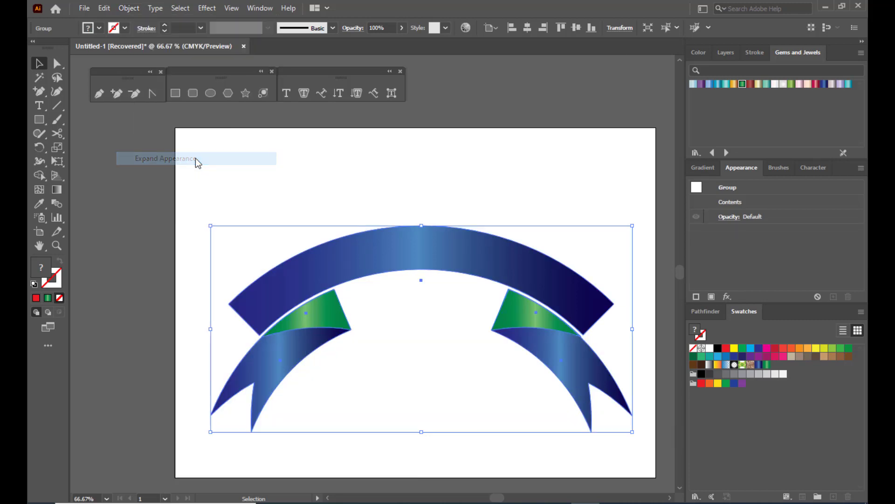
pyautogui.click(421, 146)
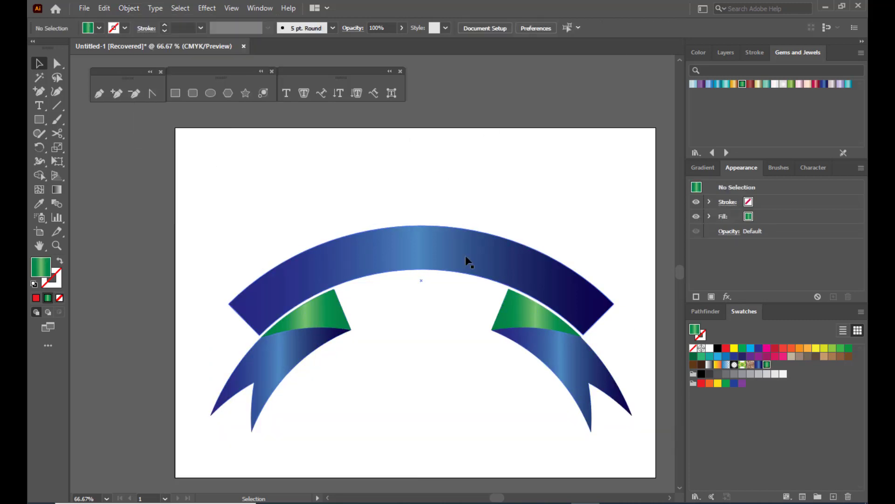
# Step: Lower the expanded banner slightly and scale it up a little from its center
pyautogui.moveTo(449, 250); pyautogui.dragTo(445, 265)
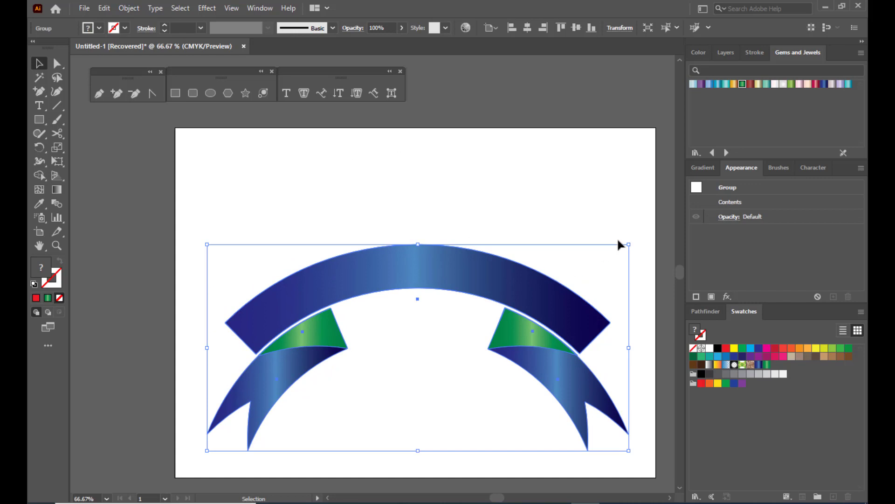
pyautogui.moveTo(629, 244); pyautogui.dragTo(636, 242)
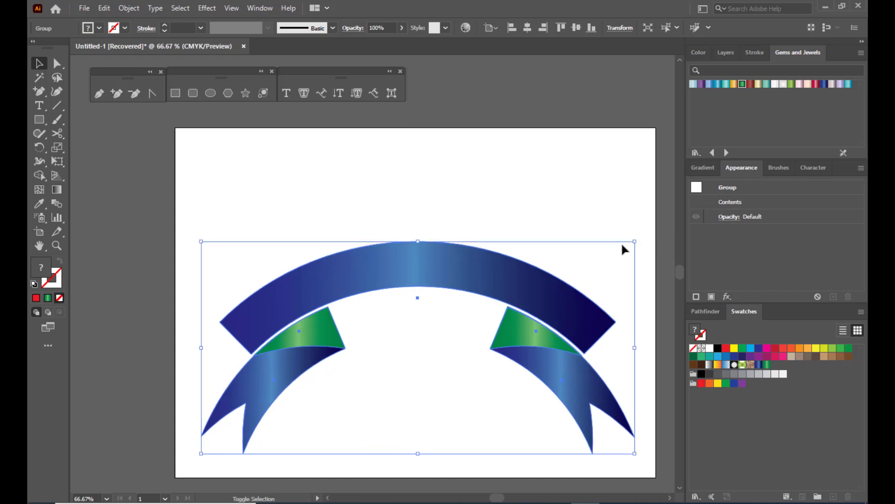
pyautogui.moveTo(546, 277); pyautogui.dragTo(545, 280)
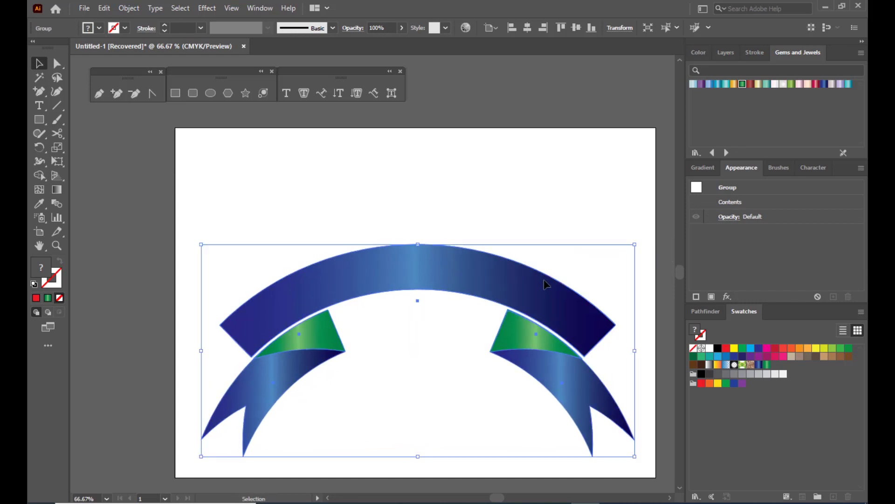
pyautogui.click(509, 182)
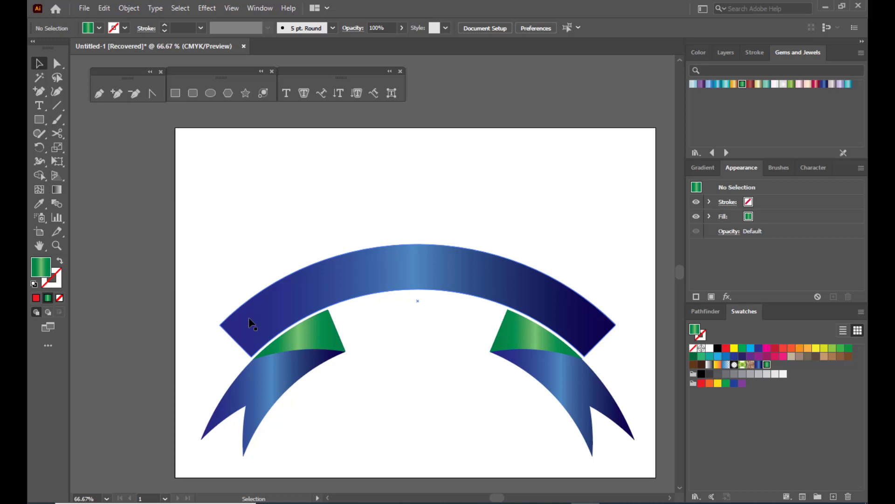
# Step: Set up the Pen tool with no fill and a very dark reddish-brown 1 pt stroke
pyautogui.click(98, 93)
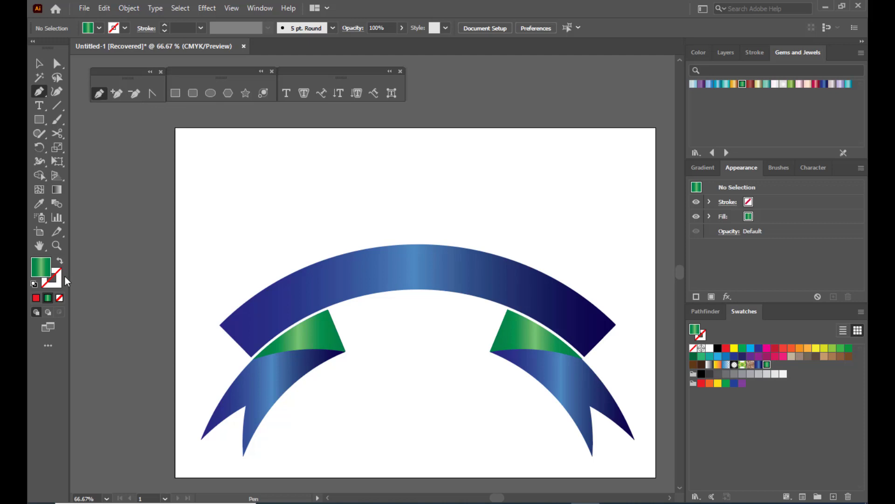
pyautogui.click(60, 261)
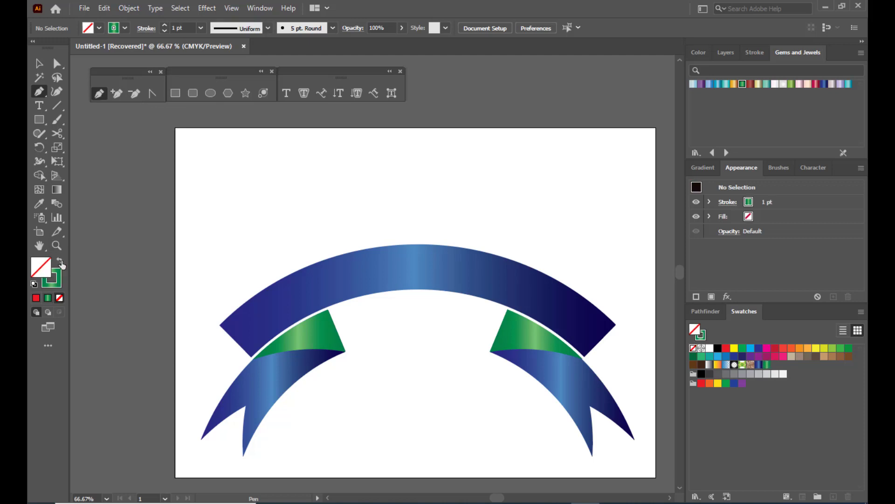
pyautogui.doubleClick(55, 286)
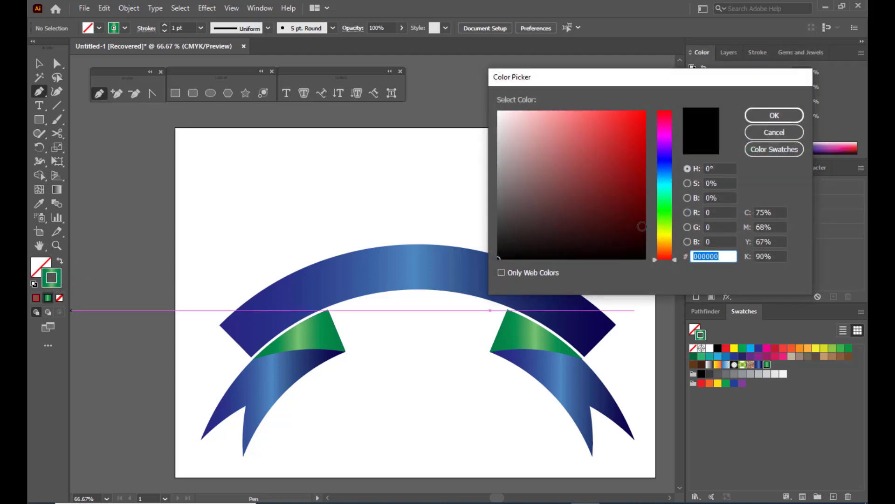
pyautogui.click(642, 227)
pyautogui.click(774, 115)
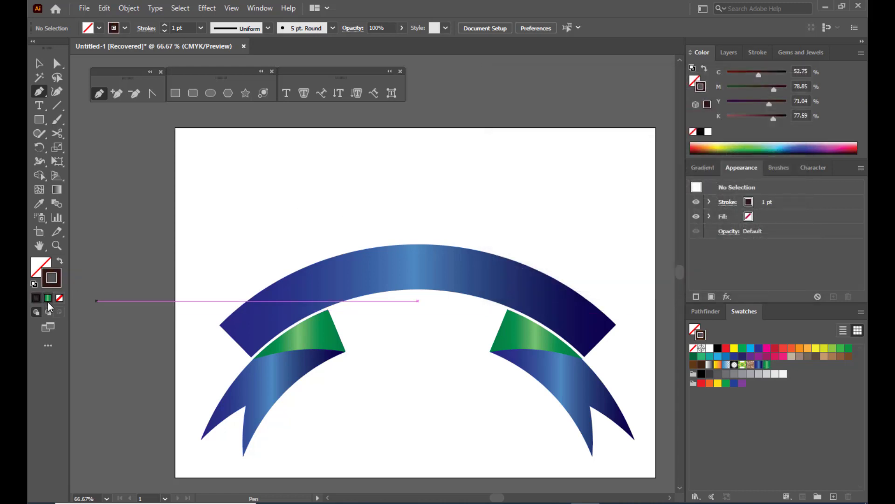
# Step: Draw an open three-point path arching just above the blue banner, from its left end to its right end
pyautogui.click(215, 315)
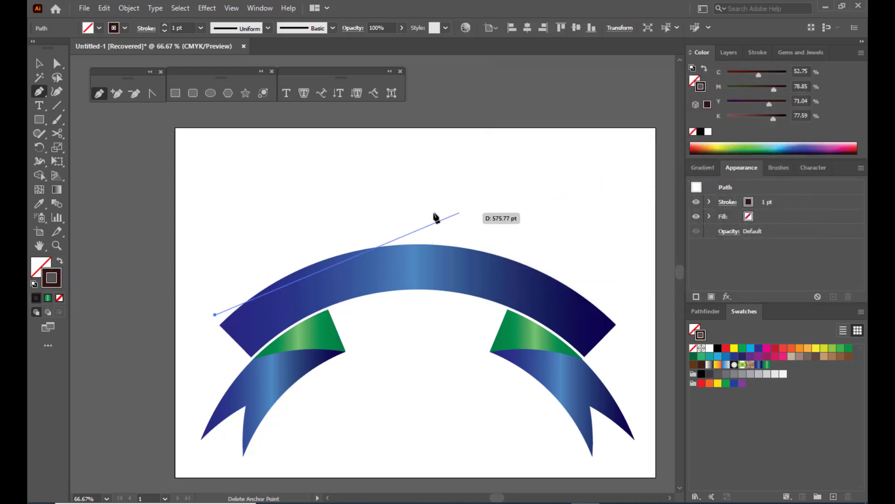
pyautogui.moveTo(395, 230); pyautogui.dragTo(491, 228)
pyautogui.click(616, 316)
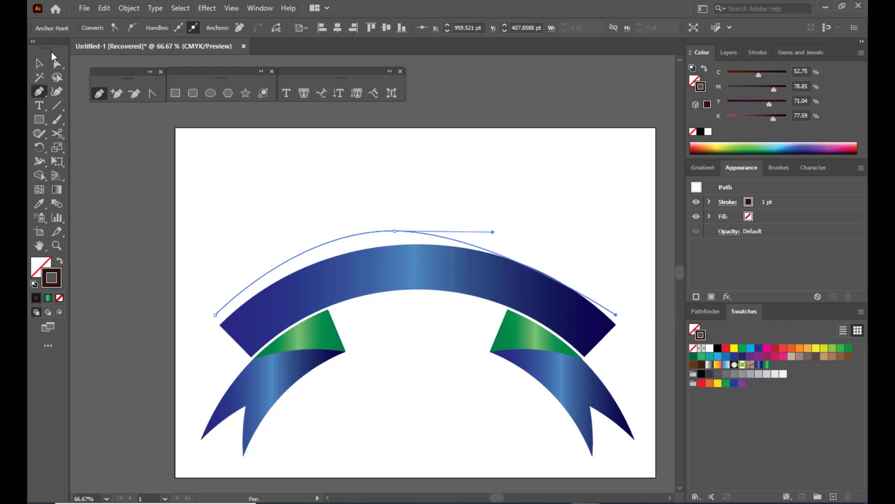
# Step: Shift the path's middle anchor slightly right and up, and level its handles so the curve follows the banner's arch
pyautogui.click(57, 63)
pyautogui.click(395, 231)
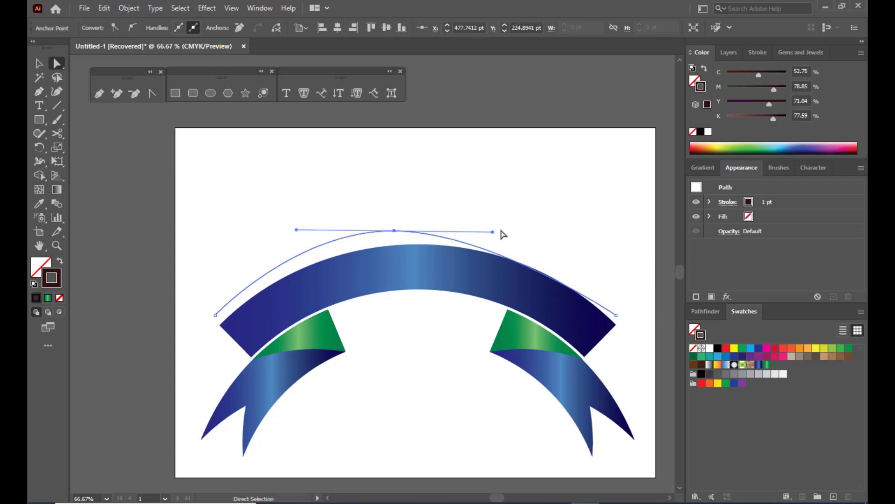
pyautogui.moveTo(493, 232); pyautogui.dragTo(534, 222)
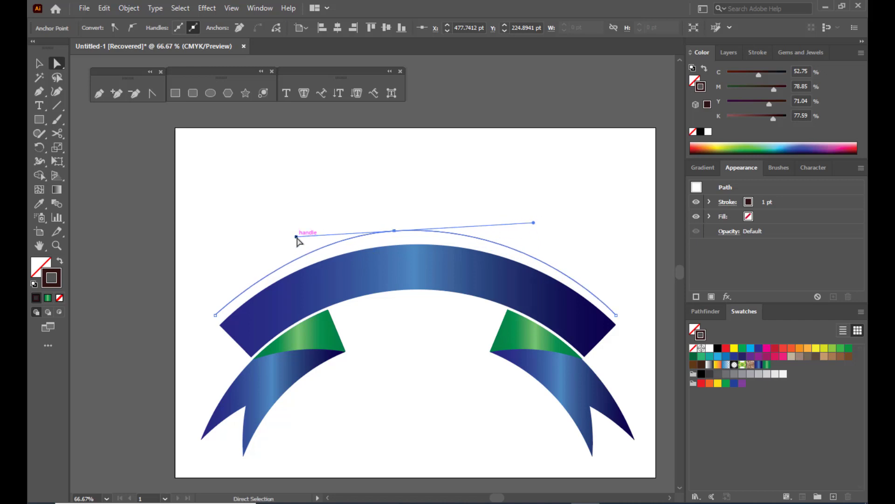
pyautogui.moveTo(296, 236); pyautogui.dragTo(294, 237)
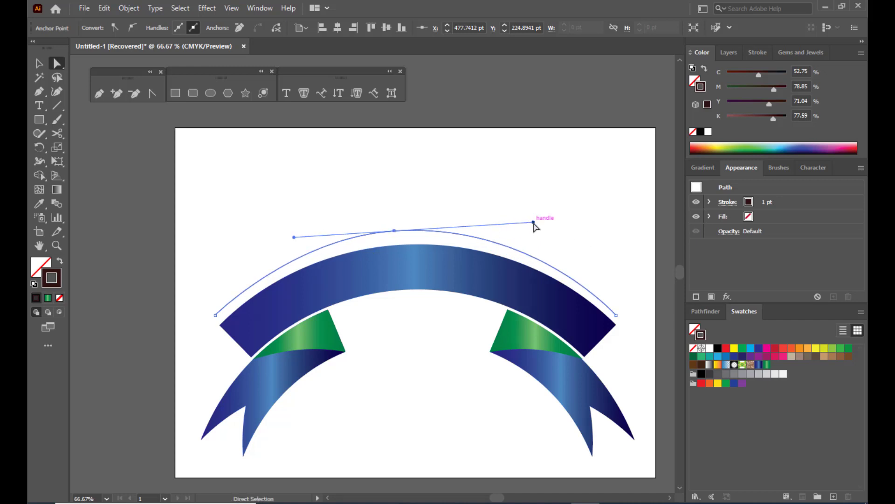
pyautogui.moveTo(534, 223); pyautogui.dragTo(536, 225)
pyautogui.moveTo(394, 231)
pyautogui.mouseDown()
pyautogui.moveTo(421, 226)
pyautogui.moveTo(406, 226)
pyautogui.mouseUp()
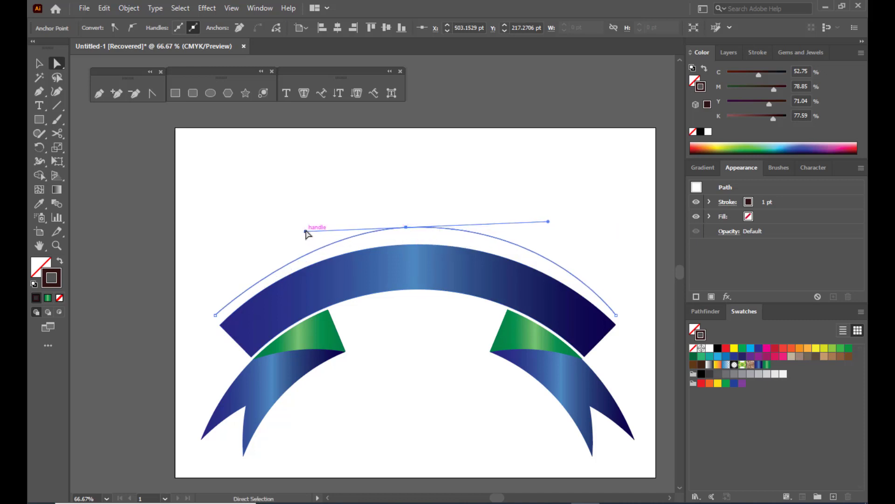
pyautogui.moveTo(306, 230); pyautogui.dragTo(299, 227)
pyautogui.moveTo(548, 229); pyautogui.dragTo(550, 228)
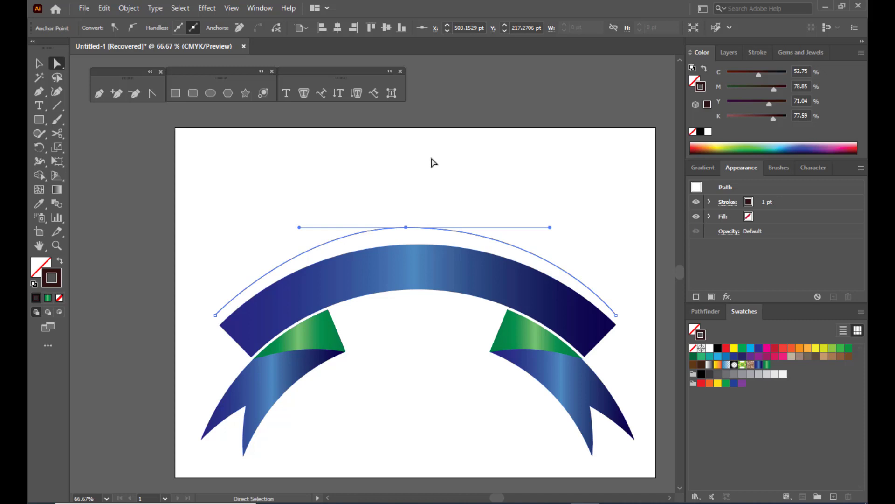
pyautogui.click(536, 188)
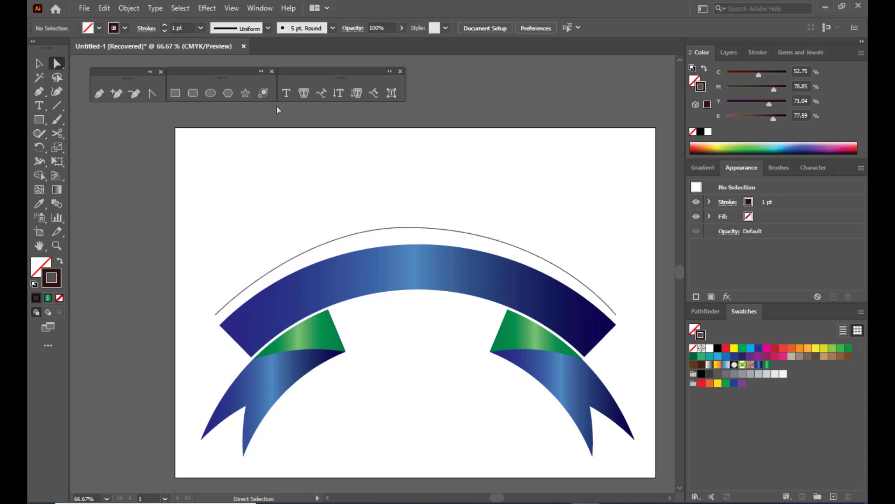
# Step: Place type on the arched path and replace the placeholder text with "RS ART AND MEDIA"
pyautogui.moveTo(335, 69); pyautogui.dragTo(344, 69)
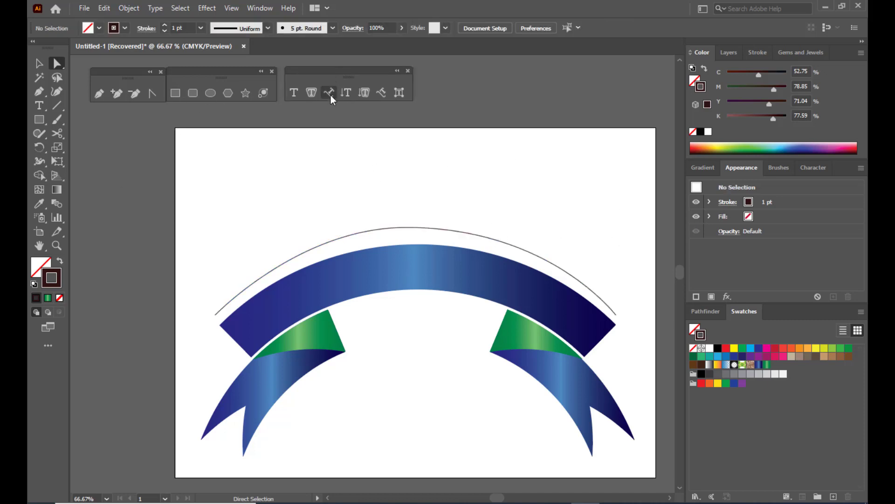
pyautogui.click(330, 93)
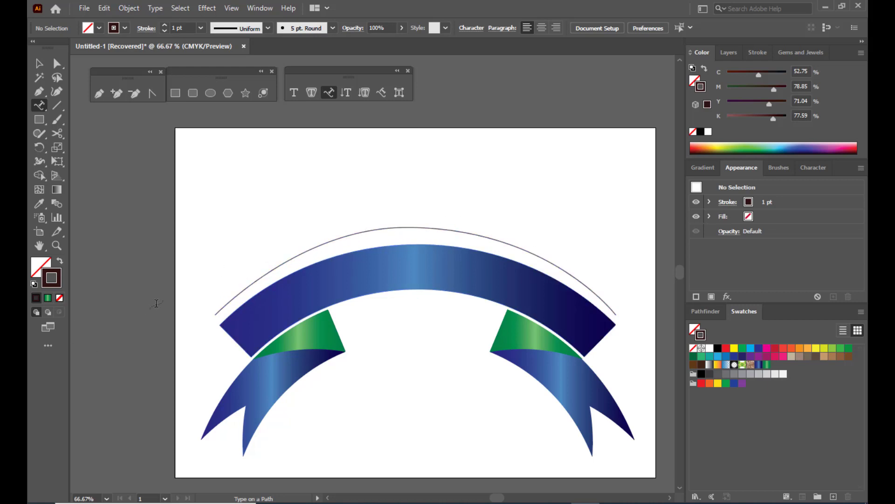
pyautogui.click(237, 295)
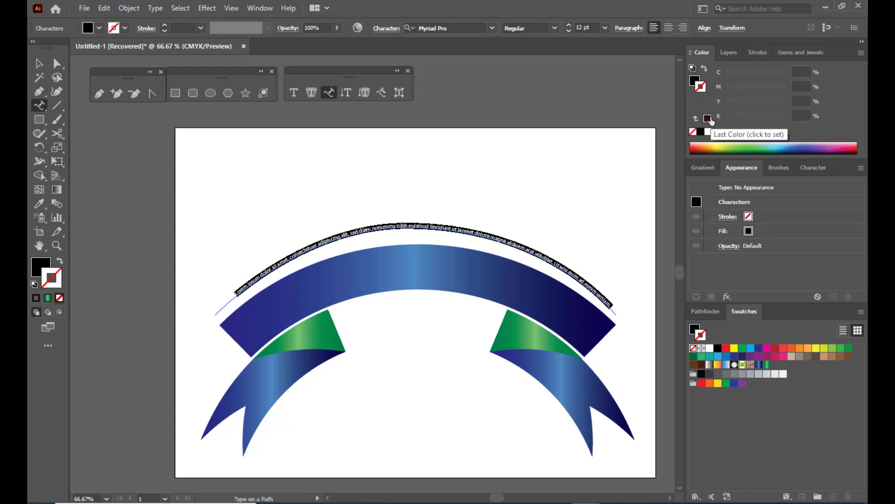
pyautogui.press('BackSpace')
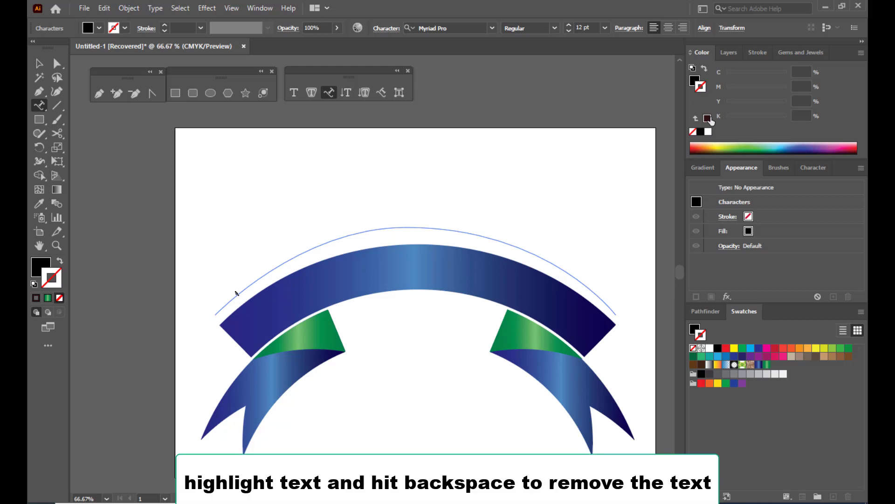
pyautogui.write('RS ART AND MEDIA')
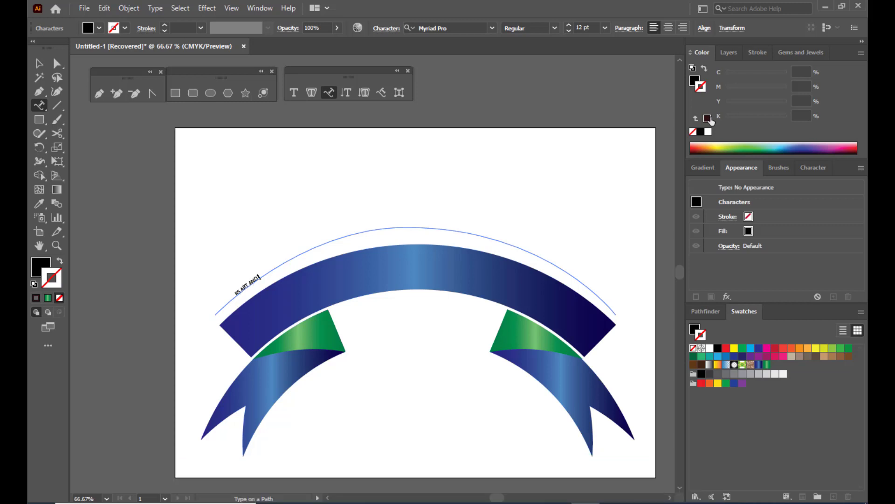
# Step: Enlarge the whole path text to 104 pt
pyautogui.hotkey('shift', 'Left')
pyautogui.hotkey('shift', 'Left')
pyautogui.hotkey('shift', 'Left')
pyautogui.hotkey('shift', 'Left')
pyautogui.hotkey('shift', 'Left')
pyautogui.hotkey('shift', 'Left')
pyautogui.hotkey('shift', 'Left')
pyautogui.hotkey('shift', 'Left')
pyautogui.hotkey('shift', 'Left')
pyautogui.hotkey('shift', 'Left')
pyautogui.hotkey('shift', 'Left')
pyautogui.hotkey('shift', 'Left')
pyautogui.hotkey('shift', 'Left')
pyautogui.hotkey('shift', 'Left')
pyautogui.hotkey('shift', 'Left')
pyautogui.hotkey('shift', 'Left')
pyautogui.hotkey('ctrl', 'shift', '.')
pyautogui.hotkey('ctrl', 'shift', '.')
pyautogui.hotkey('ctrl', 'shift', '.')
pyautogui.hotkey('ctrl', 'shift', '.')
pyautogui.hotkey('ctrl', 'shift', '.')
pyautogui.hotkey('ctrl', 'shift', '.')
pyautogui.hotkey('ctrl', 'shift', '.')
pyautogui.hotkey('ctrl', 'shift', '.')
pyautogui.hotkey('ctrl', 'shift', '.')
pyautogui.hotkey('ctrl', 'shift', '.')
pyautogui.hotkey('ctrl', 'shift', '.')
pyautogui.hotkey('ctrl', 'shift', '.')
pyautogui.hotkey('ctrl', 'shift', '.')
pyautogui.hotkey('ctrl', 'shift', '.')
pyautogui.hotkey('ctrl', 'shift', '.')
pyautogui.hotkey('ctrl', 'shift', '.')
pyautogui.hotkey('ctrl', 'shift', '.')
pyautogui.hotkey('ctrl', 'shift', '.')
pyautogui.hotkey('ctrl', 'shift', '.')
pyautogui.hotkey('ctrl', 'shift', '.')
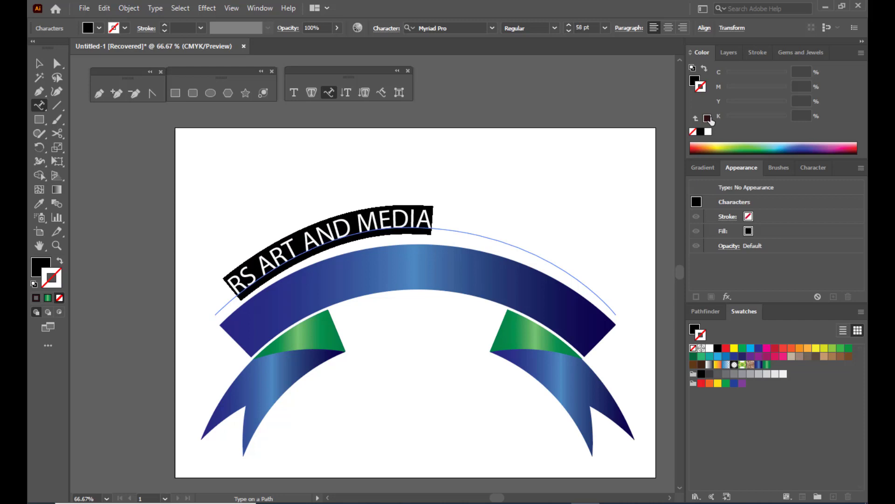
pyautogui.hotkey('ctrl', 'shift', '.')
pyautogui.hotkey('ctrl', 'shift', '.')
pyautogui.hotkey('ctrl', 'shift', '.')
pyautogui.hotkey('ctrl', 'shift', '.')
pyautogui.hotkey('ctrl', 'shift', '.')
pyautogui.hotkey('ctrl', 'shift', '.')
pyautogui.hotkey('ctrl', 'shift', '.')
pyautogui.hotkey('ctrl', 'shift', '.')
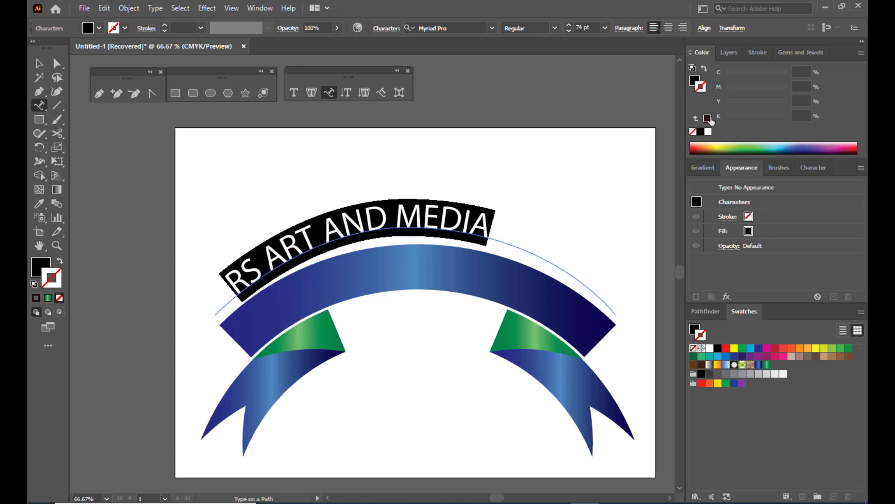
pyautogui.hotkey('ctrl', 'shift', '.')
pyautogui.hotkey('ctrl', 'shift', '.')
pyautogui.hotkey('ctrl', 'shift', '.')
pyautogui.hotkey('ctrl', 'shift', '.')
pyautogui.hotkey('ctrl', 'shift', '.')
pyautogui.hotkey('ctrl', 'shift', '.')
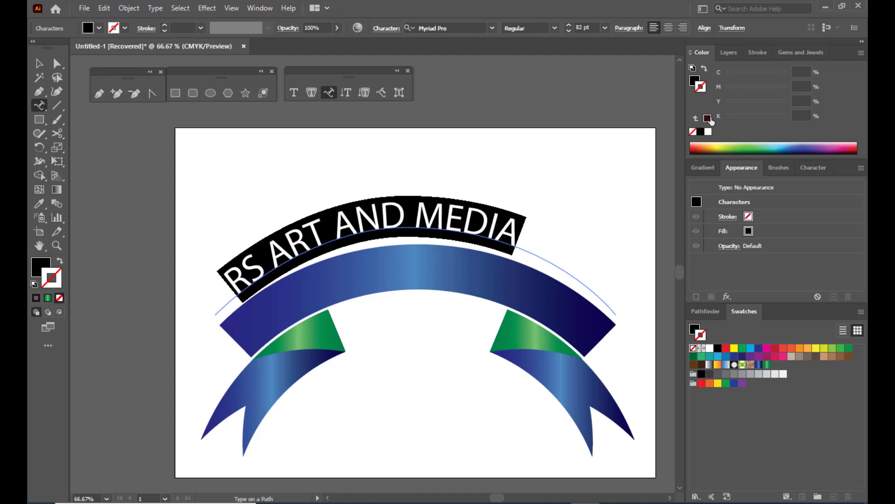
pyautogui.hotkey('ctrl', 'shift', '.')
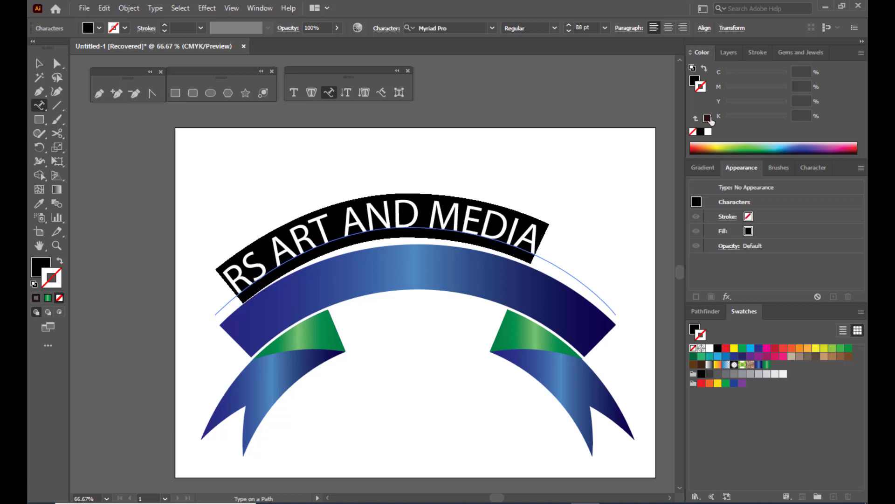
pyautogui.hotkey('ctrl', 'shift', '.')
pyautogui.hotkey('ctrl', 'shift', '.')
pyautogui.hotkey('ctrl', 'shift', '.')
pyautogui.hotkey('ctrl', 'shift', '.')
pyautogui.hotkey('ctrl', 'shift', '.')
pyautogui.hotkey('ctrl', 'shift', '.')
pyautogui.hotkey('ctrl', 'shift', '.')
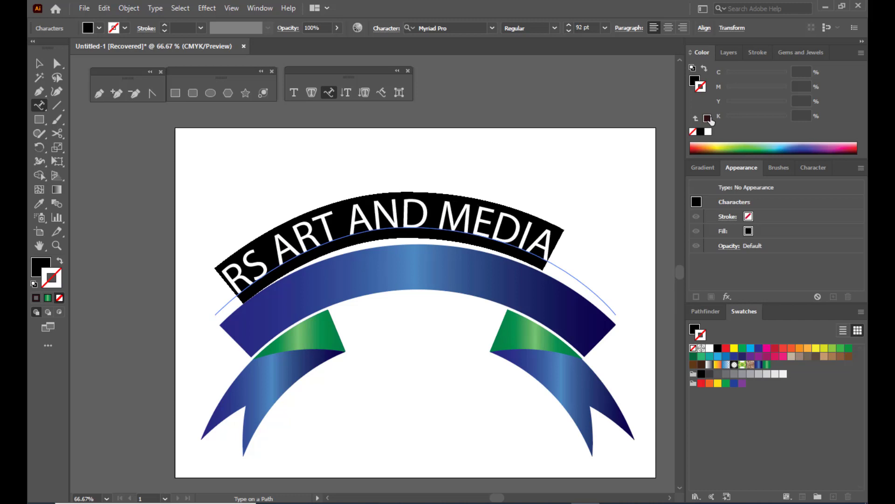
pyautogui.hotkey('ctrl', 'shift', '.')
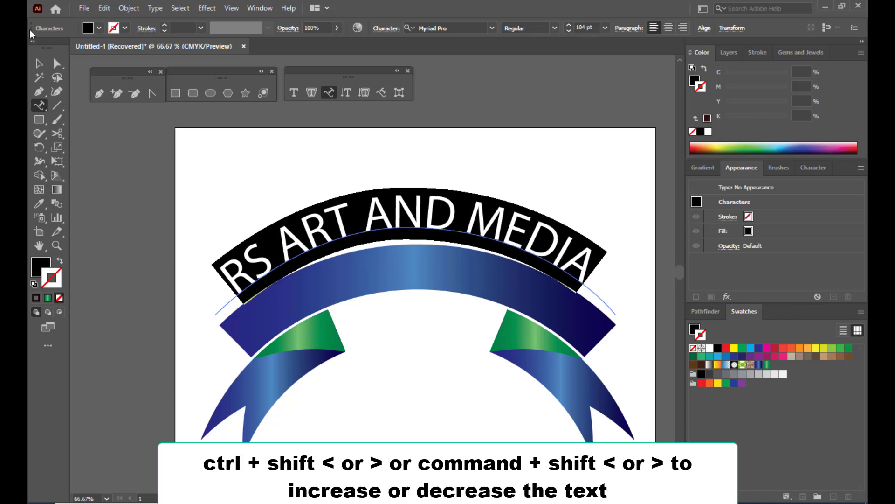
# Step: Slide the text's start slightly further along the path, and move the text down onto the blue banner band
pyautogui.click(57, 66)
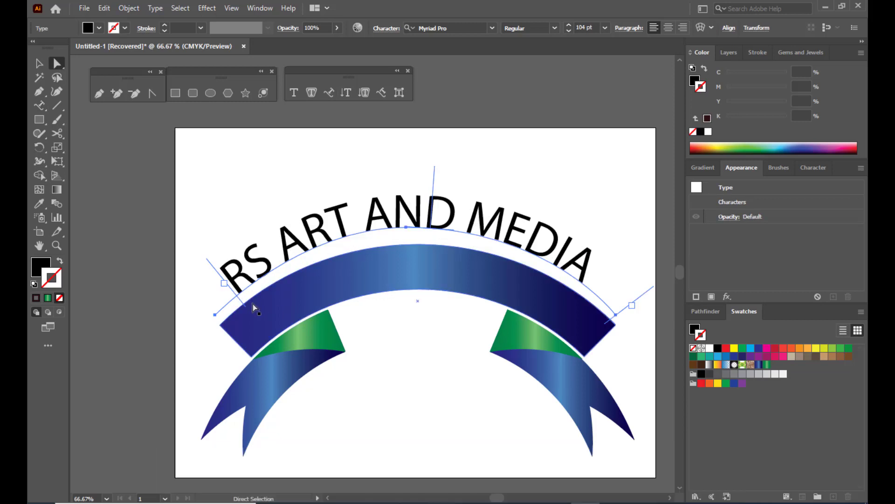
pyautogui.moveTo(243, 305); pyautogui.dragTo(258, 293)
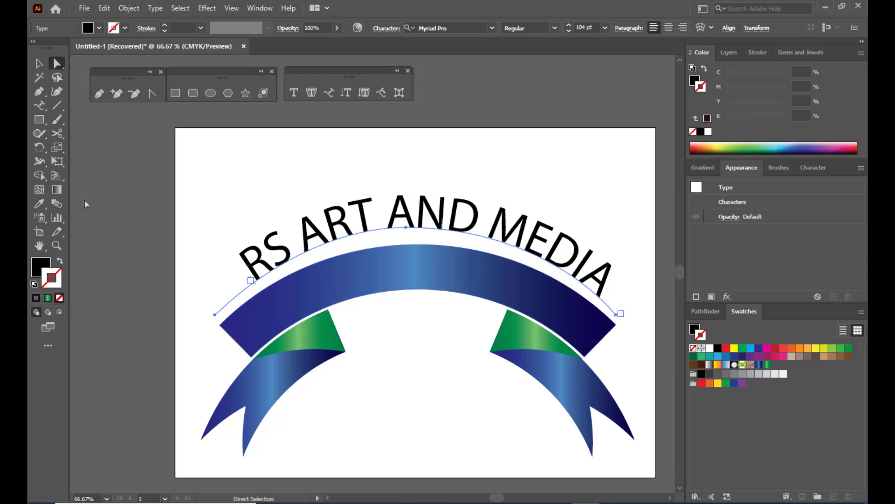
pyautogui.click(39, 63)
pyautogui.moveTo(436, 215); pyautogui.dragTo(426, 270)
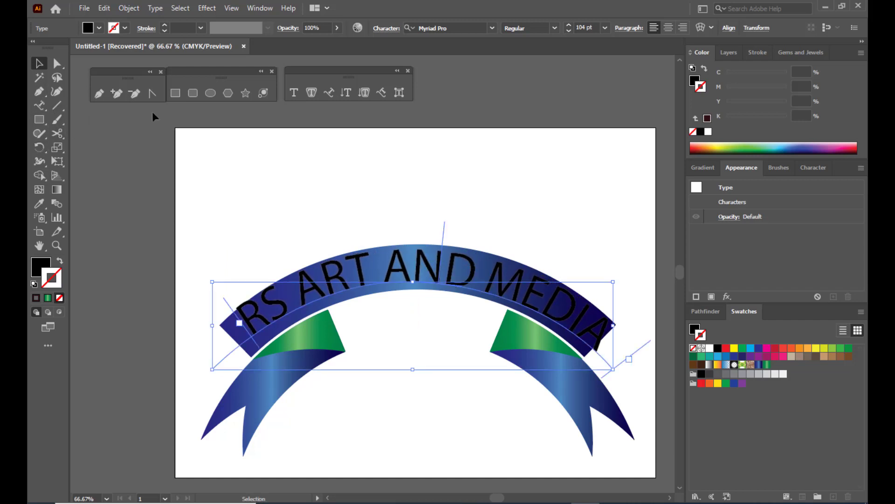
# Step: Reduce all of the banner text to 92 pt so it fits within the band
pyautogui.click(329, 92)
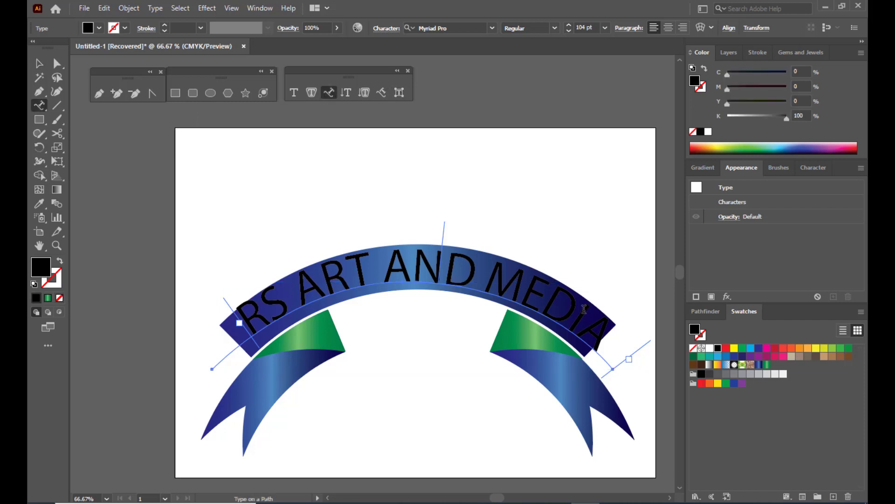
pyautogui.moveTo(580, 326); pyautogui.dragTo(226, 323)
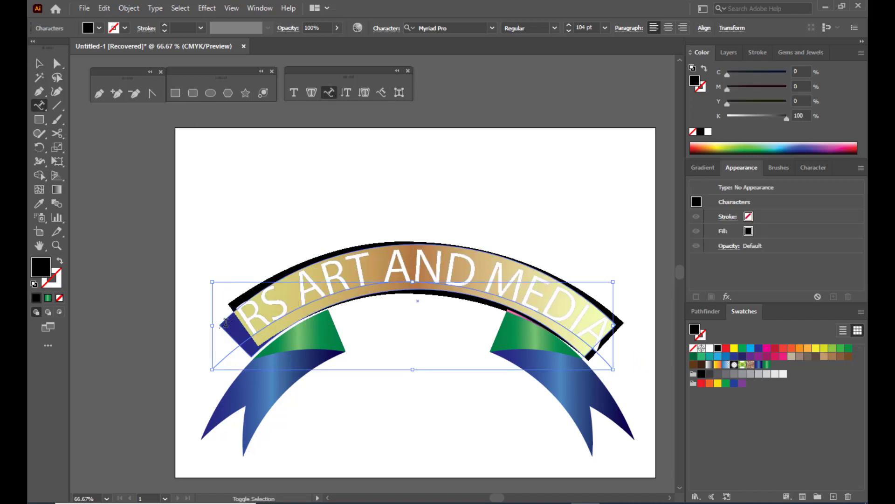
pyautogui.hotkey('ctrl', 'shift', ',')
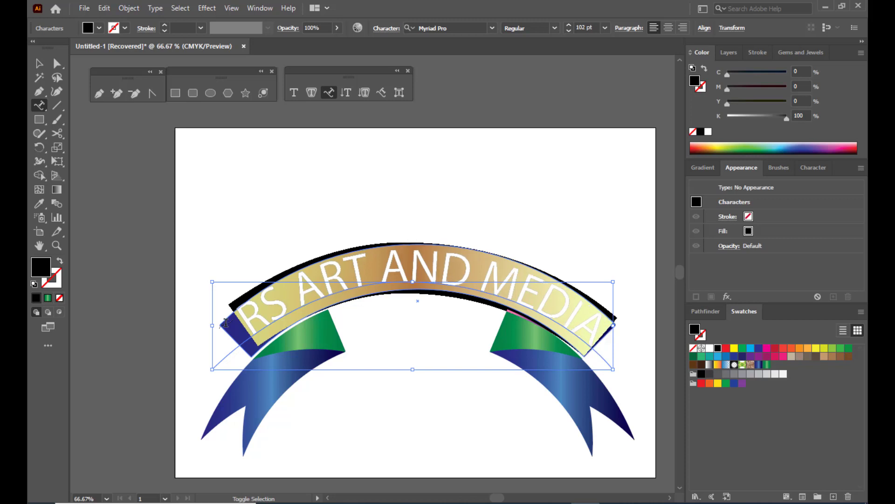
pyautogui.hotkey('ctrl', 'shift', ',')
pyautogui.hotkey('ctrl', 'shift', ',')
pyautogui.hotkey('ctrl', 'shift', ',')
pyautogui.hotkey('ctrl', 'shift', ',')
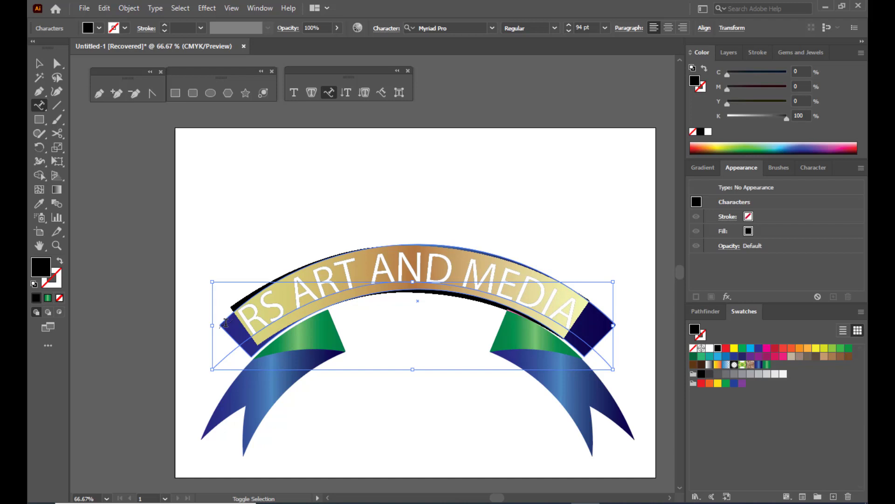
pyautogui.hotkey('ctrl', 'shift', ',')
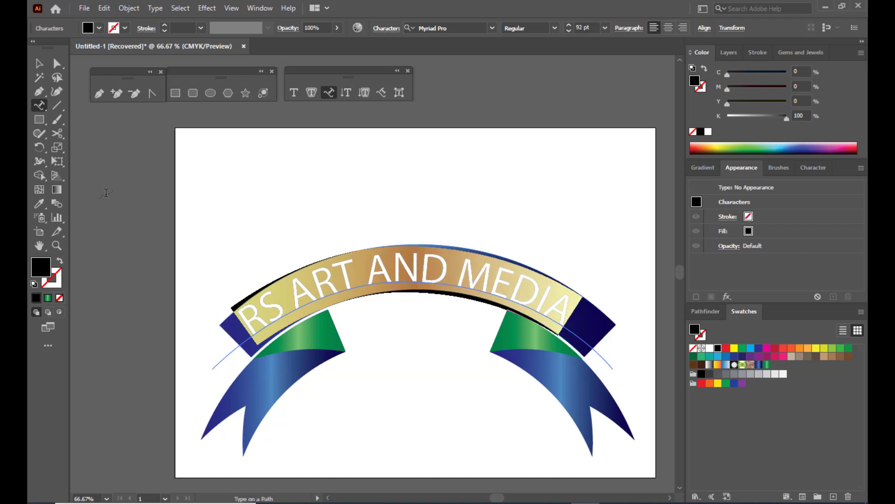
# Step: Move the text's start bracket along the path to center the lettering on the banner
pyautogui.click(39, 64)
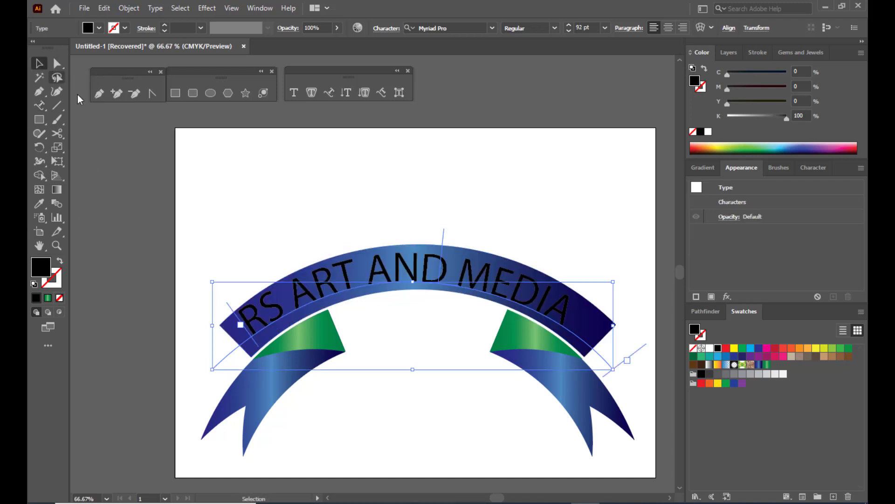
pyautogui.press('a')
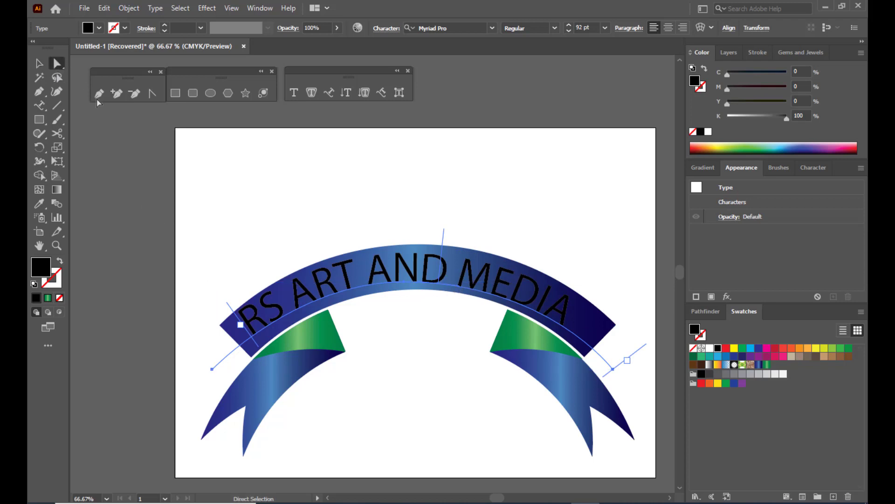
pyautogui.moveTo(258, 347); pyautogui.dragTo(269, 336)
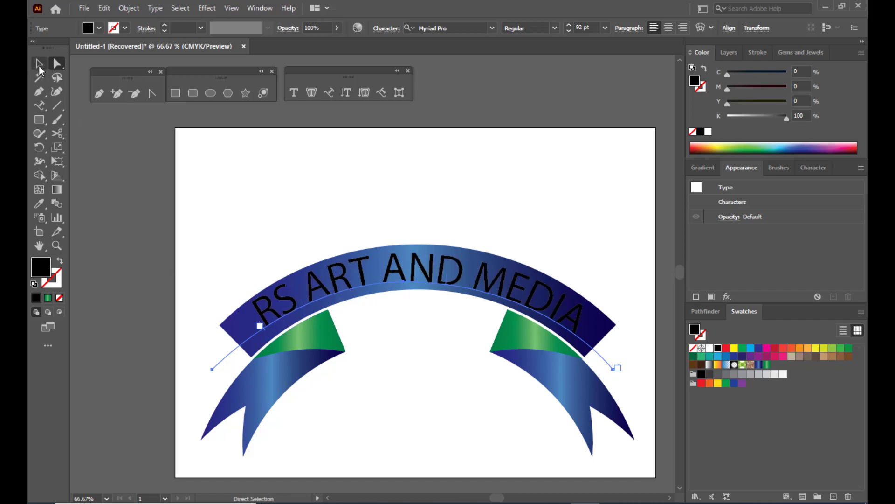
# Step: Expand the banner text's object and fill into outlines, and deselect it
pyautogui.click(39, 68)
pyautogui.click(486, 196)
pyautogui.click(457, 278)
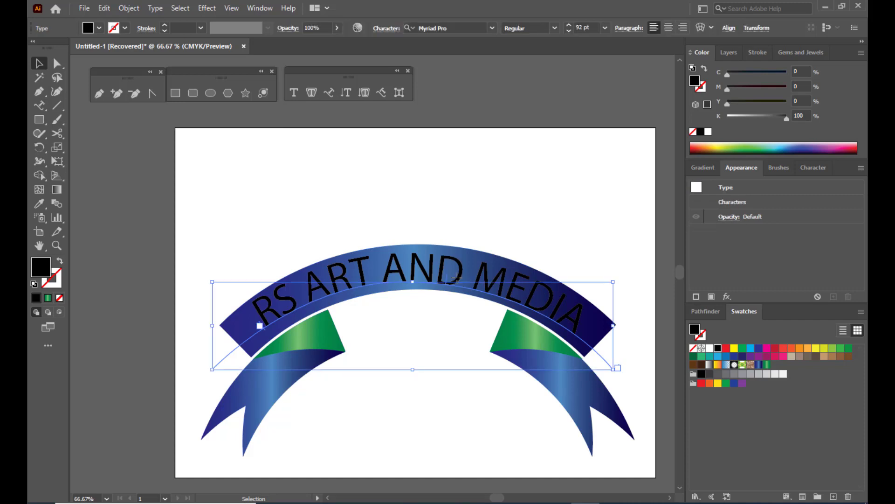
pyautogui.click(129, 8)
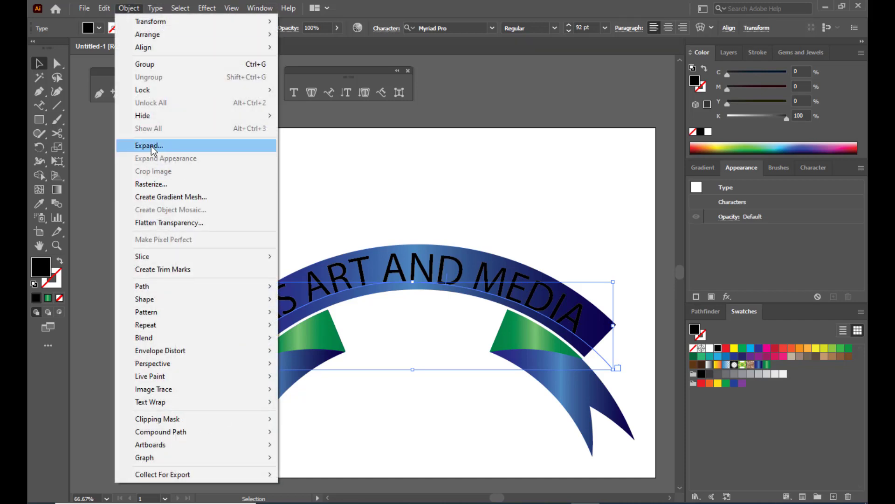
pyautogui.click(186, 146)
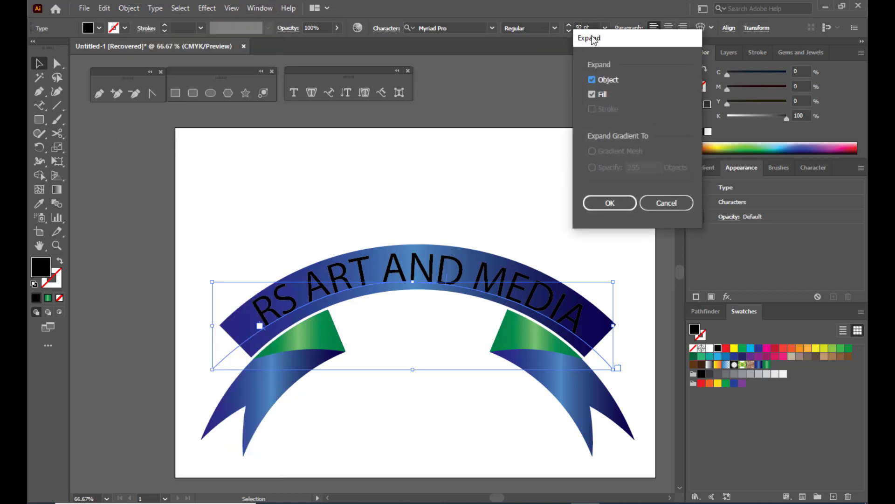
pyautogui.moveTo(592, 35); pyautogui.dragTo(541, 40)
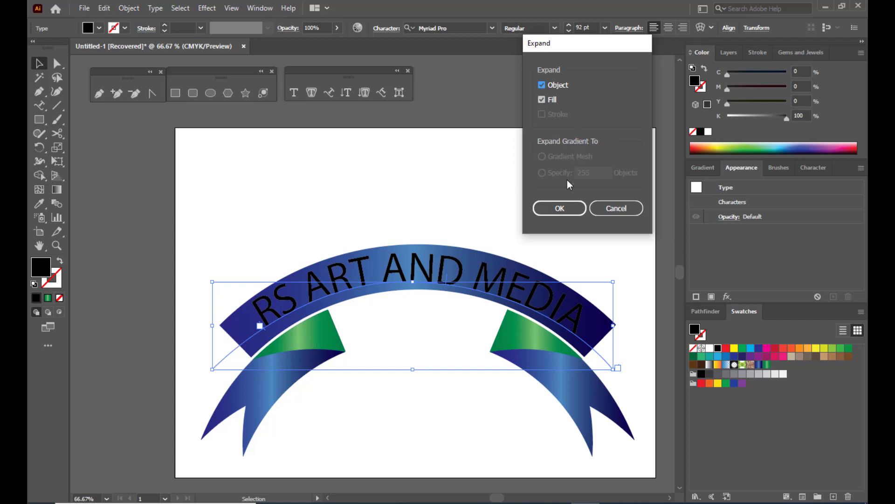
pyautogui.click(559, 209)
pyautogui.click(524, 177)
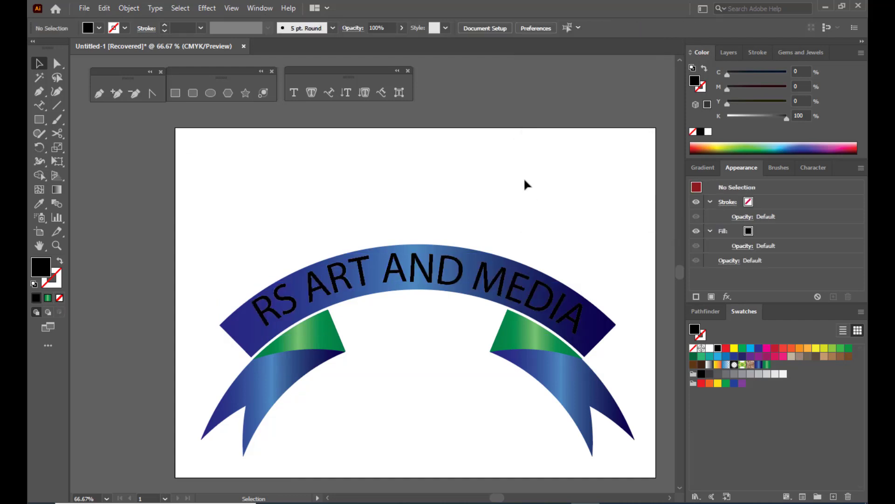
# Step: Recolor the expanded RS ART AND MEDIA lettering white and deselect it
pyautogui.click(492, 285)
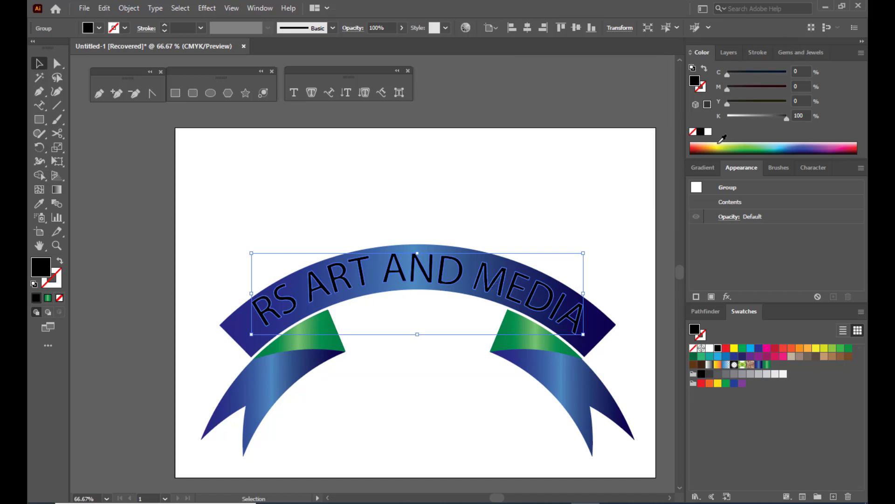
pyautogui.click(709, 132)
pyautogui.click(457, 179)
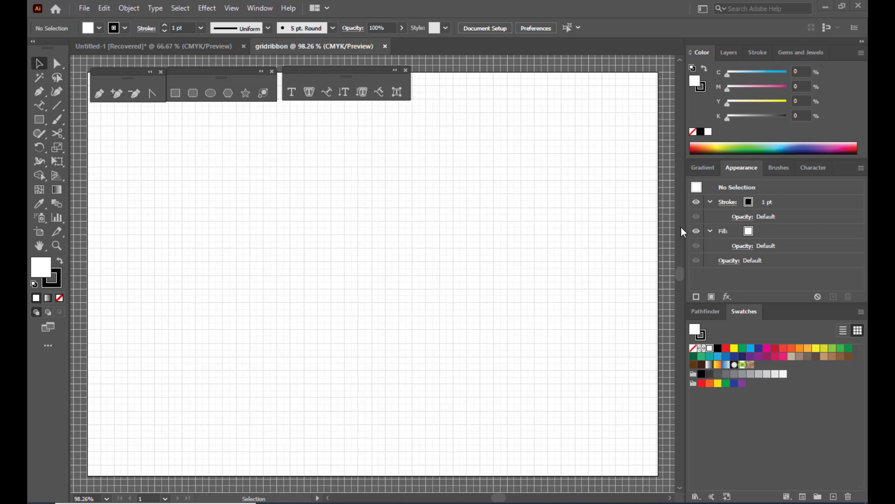
# Step: Hide the grid in the gridribbon document and show it again
pyautogui.scroll(3, 533, 155)
pyautogui.scroll(-2, 533, 155)
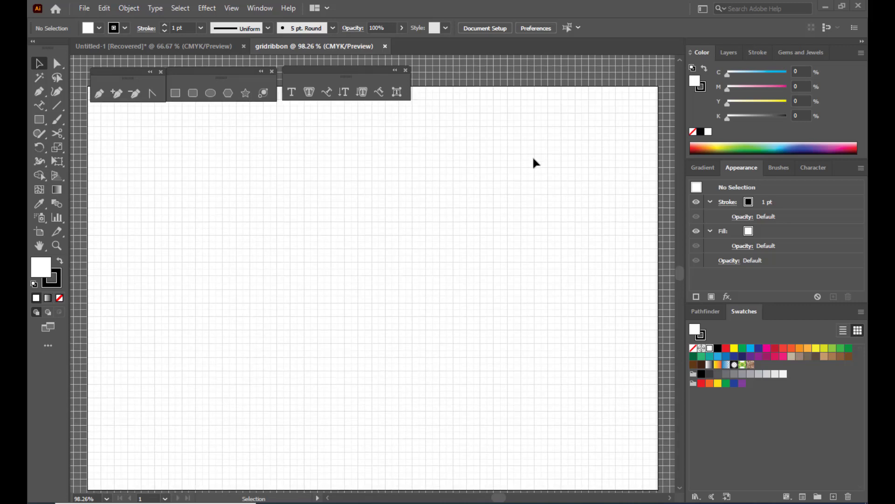
pyautogui.click(232, 8)
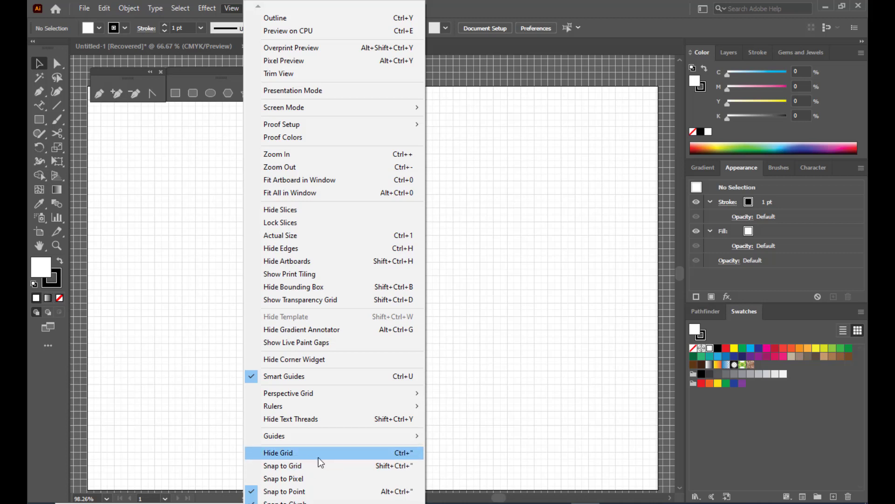
pyautogui.click(301, 453)
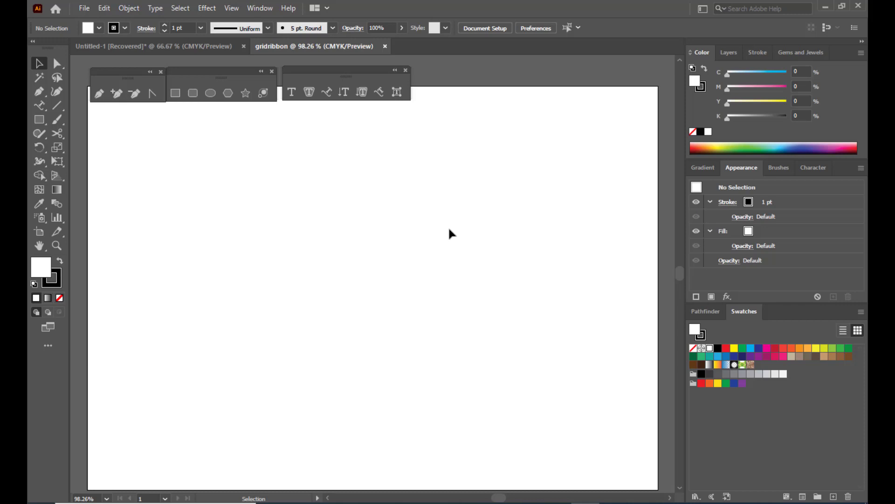
pyautogui.click(236, 9)
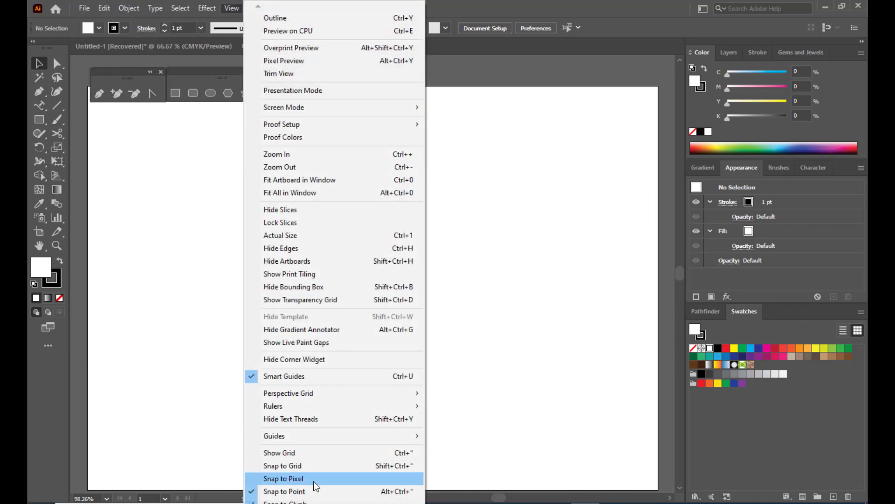
pyautogui.click(306, 453)
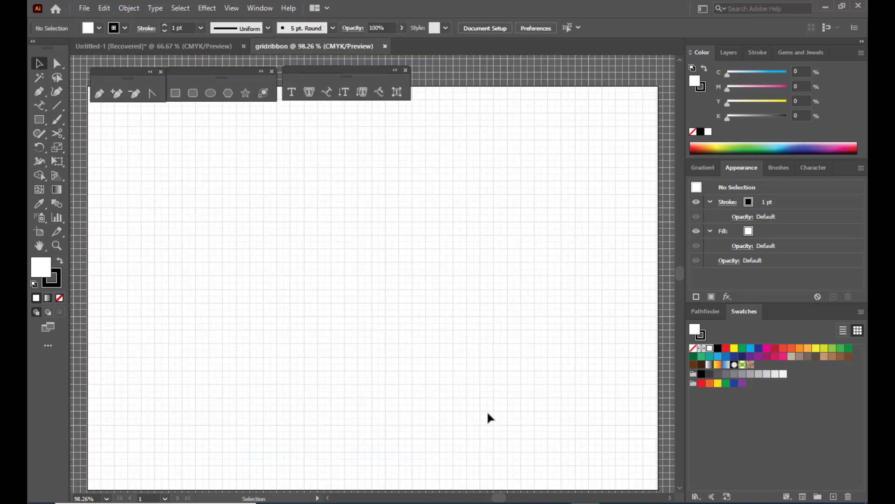
# Step: Turn on Snap to Grid for the gridribbon document and check that the option is enabled
pyautogui.scroll(2, 584, 225)
pyautogui.scroll(-2, 584, 225)
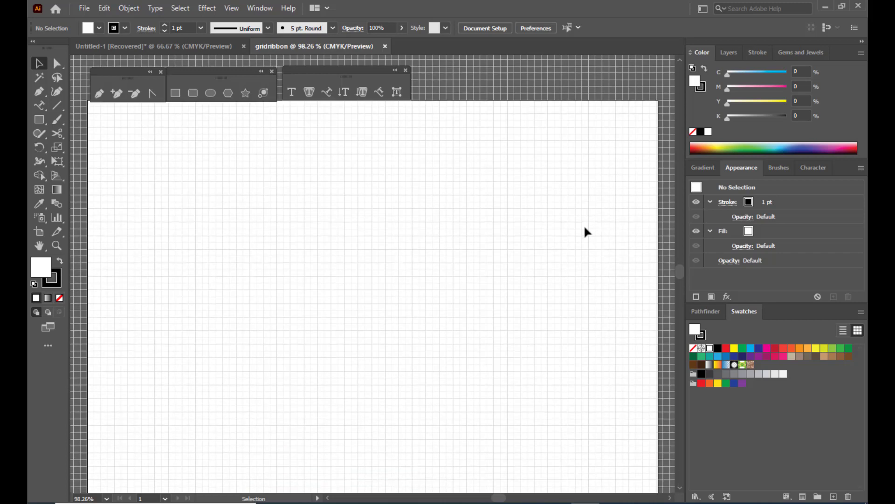
pyautogui.scroll(-1, 585, 228)
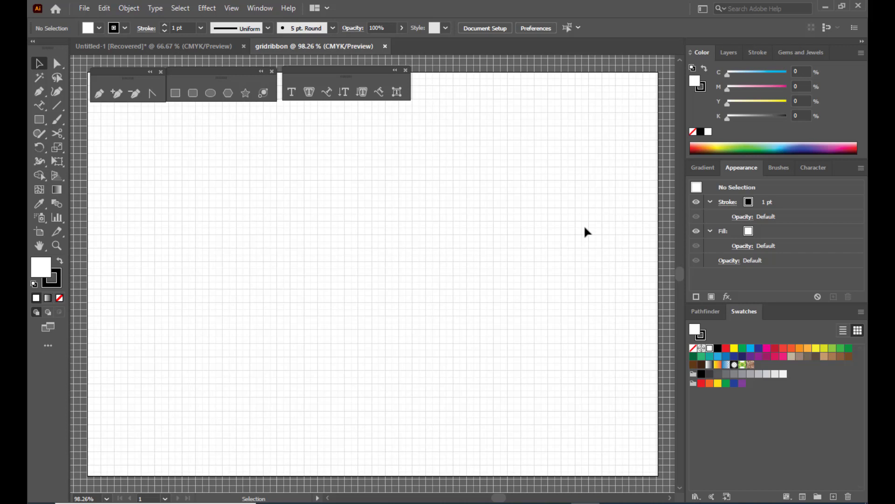
pyautogui.click(232, 9)
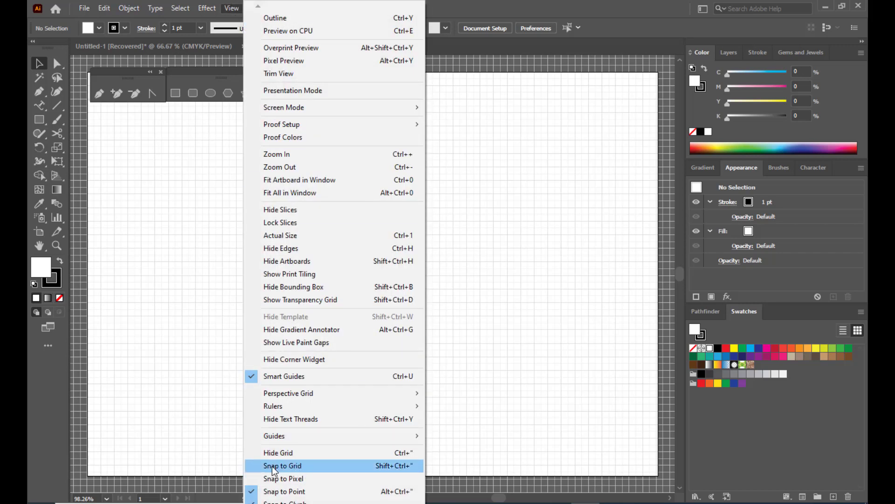
pyautogui.click(314, 466)
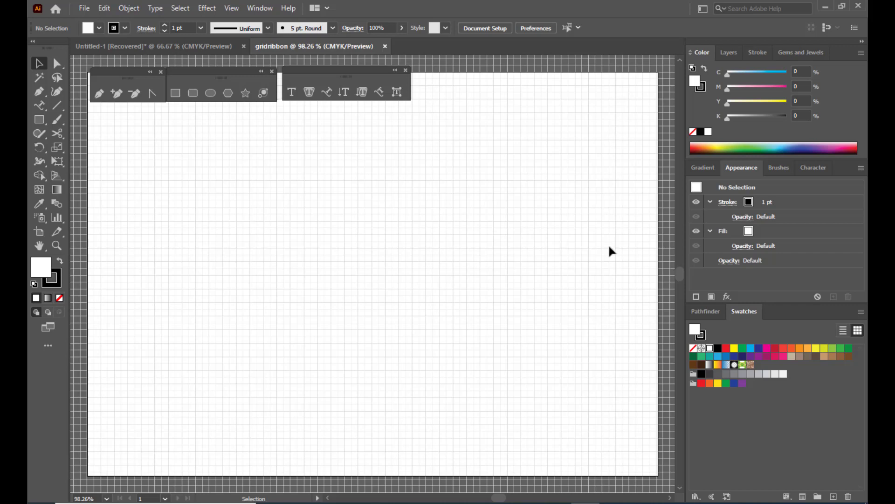
pyautogui.click(232, 9)
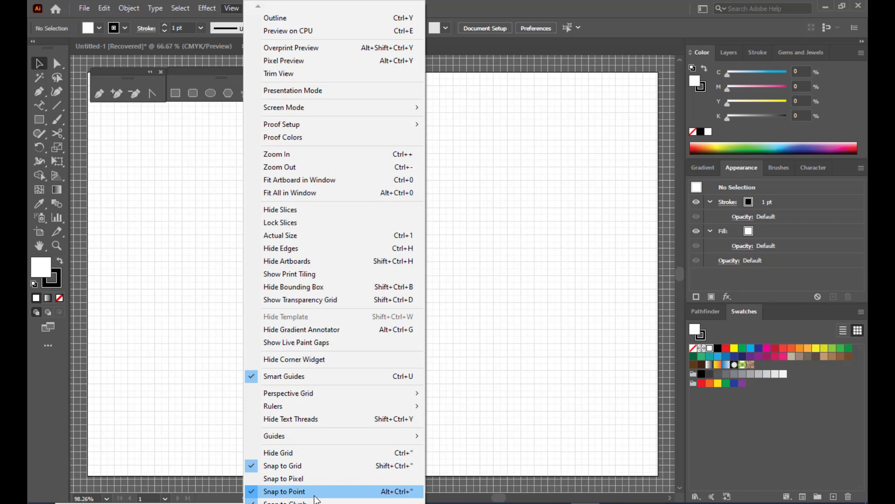
pyautogui.click(530, 1)
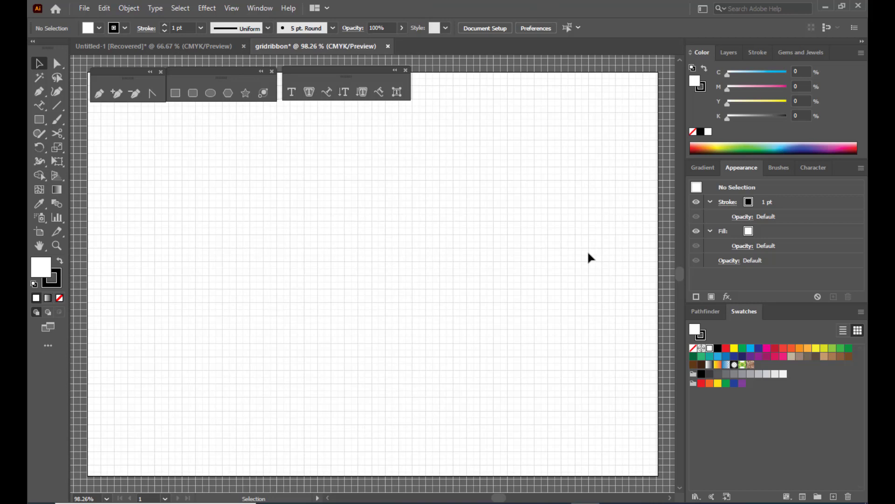
pyautogui.scroll(3, 511, 212)
pyautogui.scroll(-2, 525, 192)
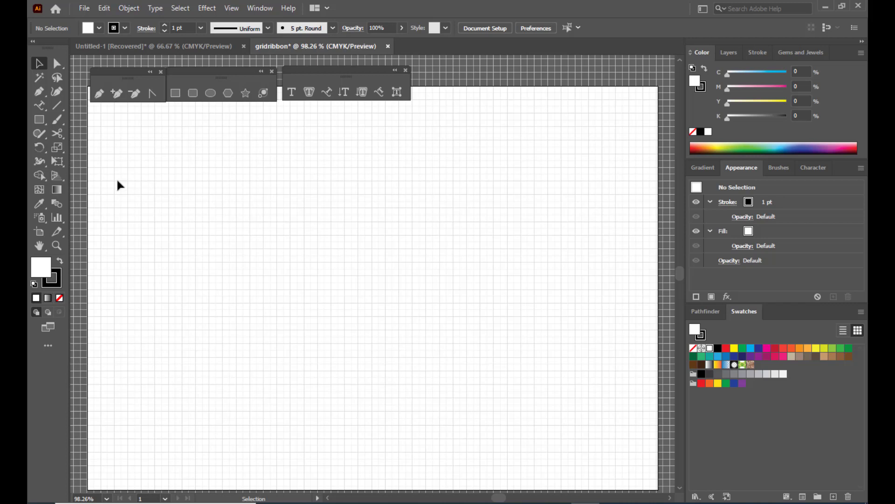
# Step: Set the grid's gridline spacing to 4 pt in the Guides & Grid preferences
pyautogui.click(126, 7)
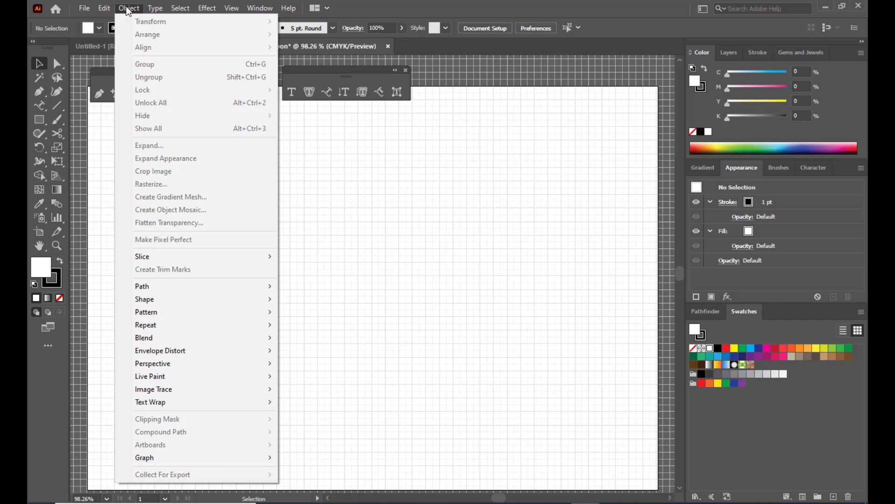
pyautogui.moveTo(108, 7)
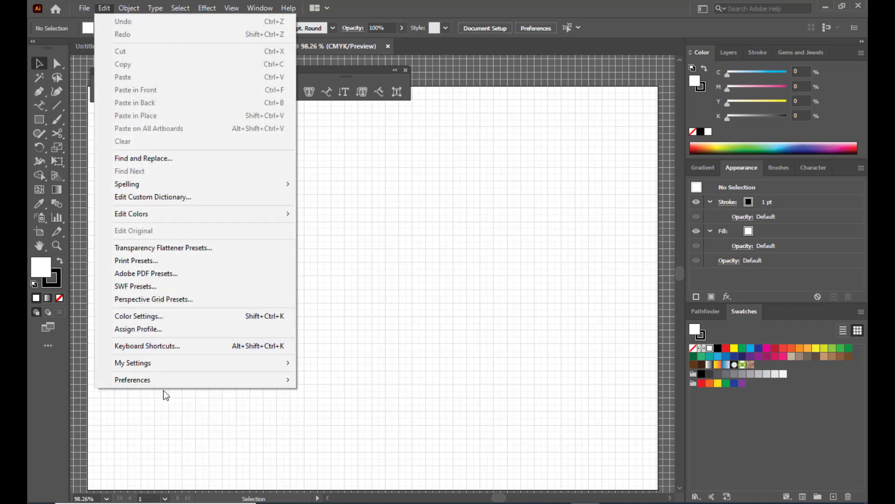
pyautogui.moveTo(148, 382)
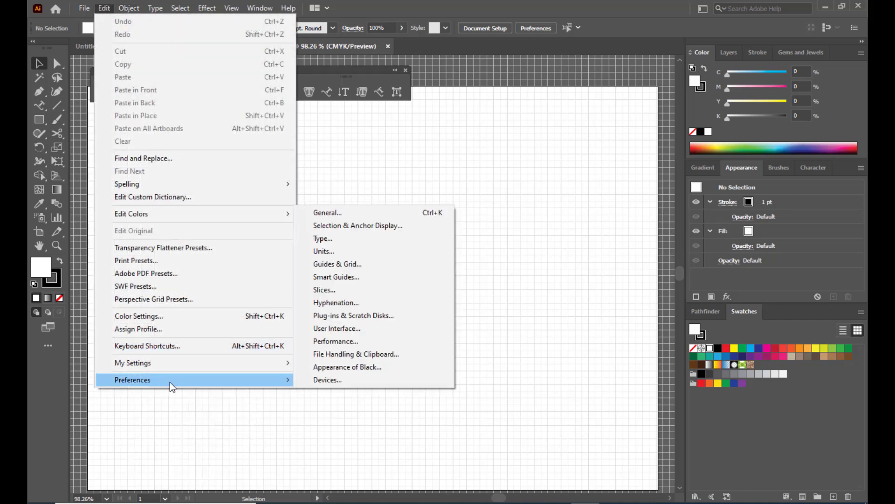
pyautogui.click(396, 214)
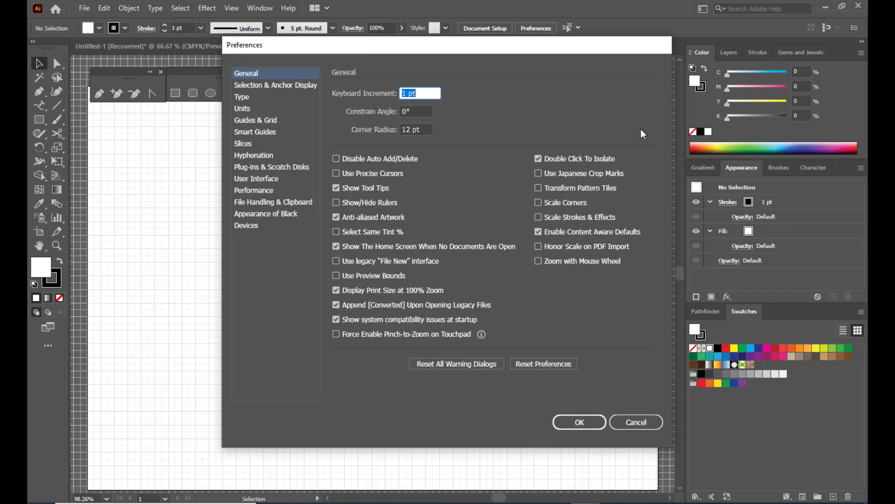
pyautogui.moveTo(442, 51); pyautogui.dragTo(238, 68)
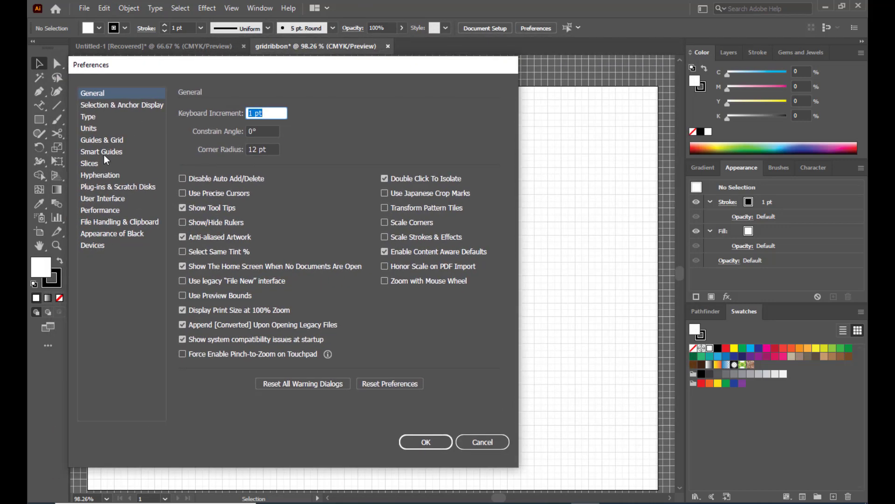
pyautogui.click(112, 141)
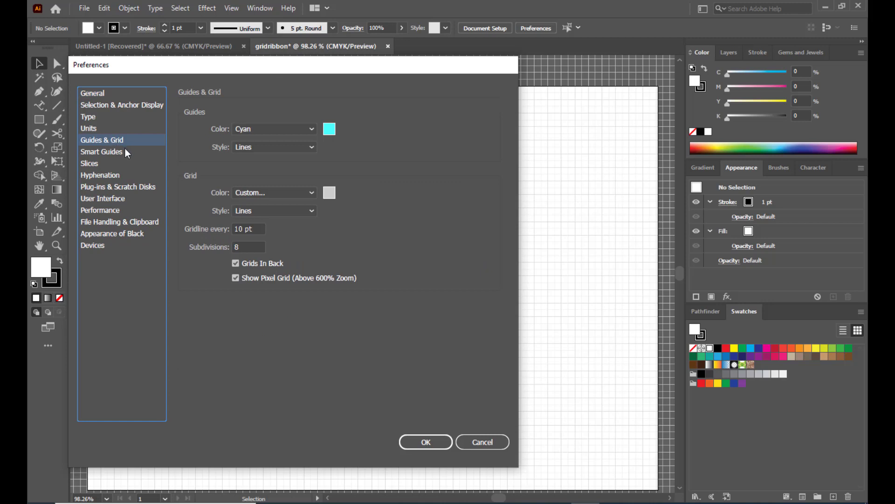
pyautogui.moveTo(306, 69); pyautogui.dragTo(728, 80)
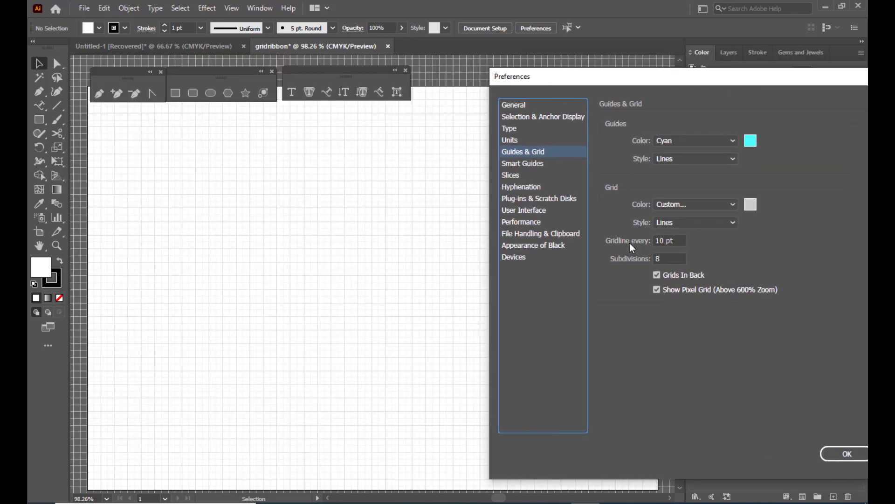
pyautogui.moveTo(679, 240); pyautogui.dragTo(653, 241)
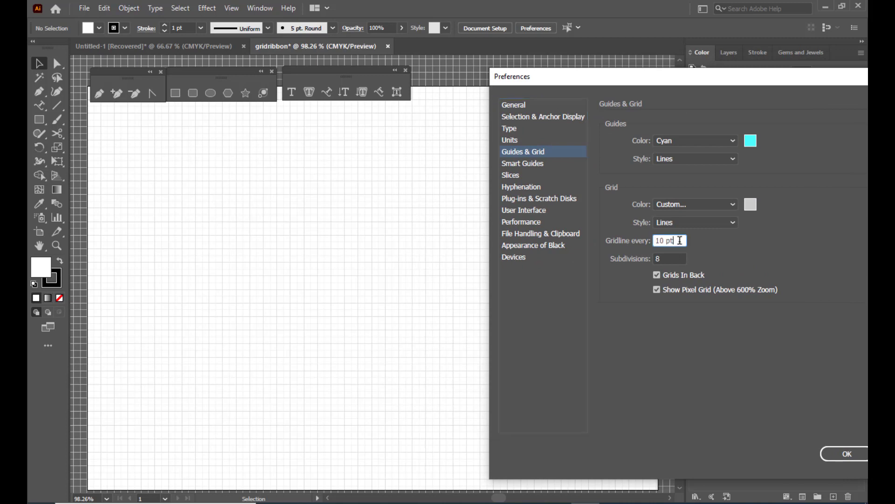
pyautogui.moveTo(622, 79); pyautogui.dragTo(652, 63)
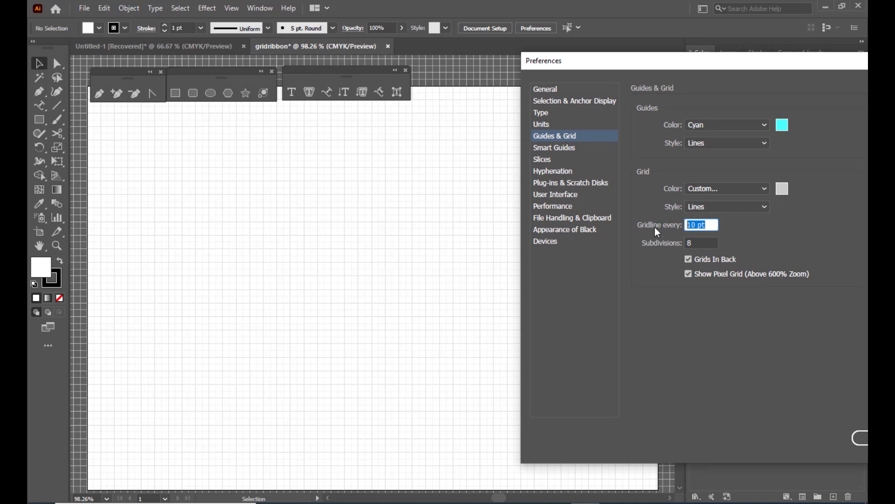
pyautogui.write('4')
pyautogui.moveTo(713, 58); pyautogui.dragTo(568, 81)
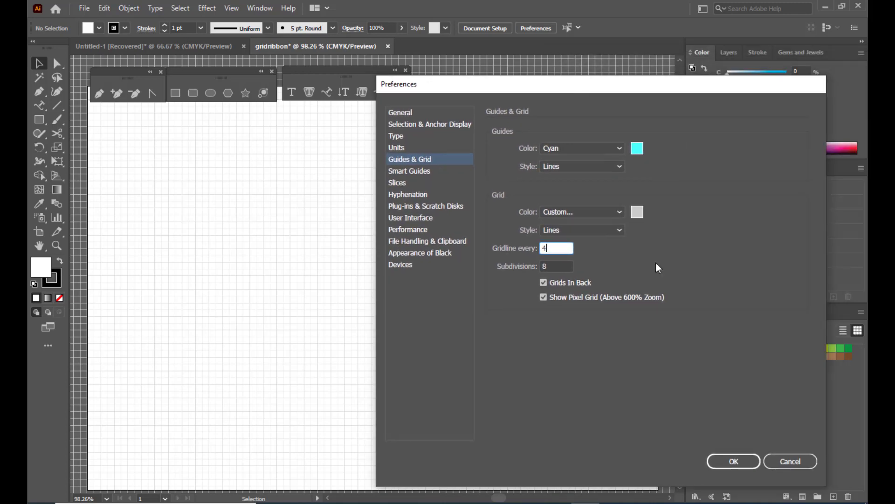
pyautogui.click(738, 460)
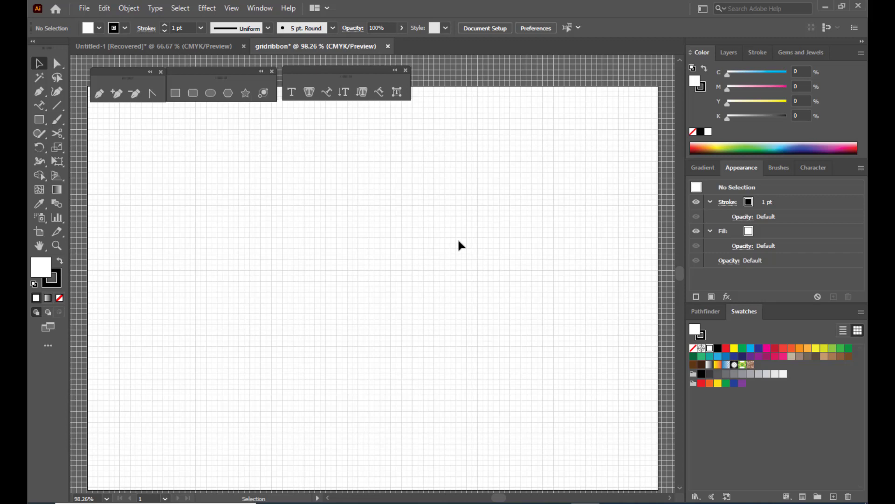
# Step: Set the gridline spacing back to 10 pt in the Guides & Grid preferences, keeping 8 subdivisions
pyautogui.hotkey('ctrl', 'k')
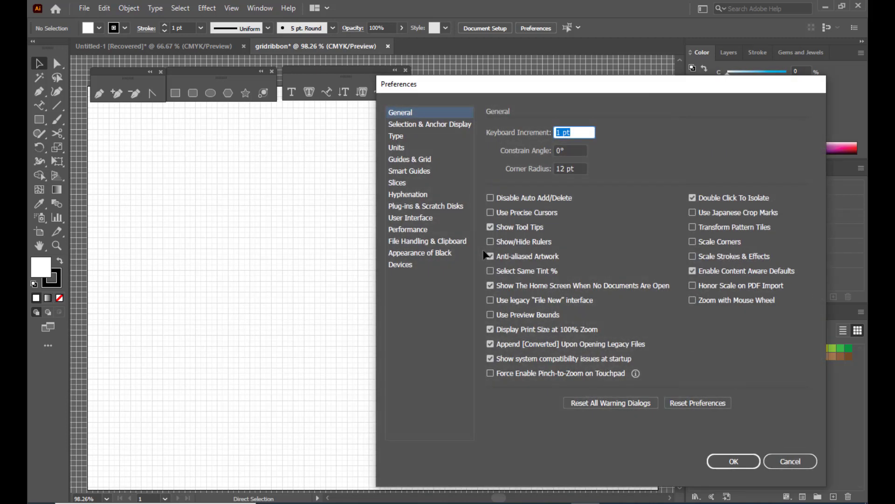
pyautogui.moveTo(505, 91); pyautogui.dragTo(473, 84)
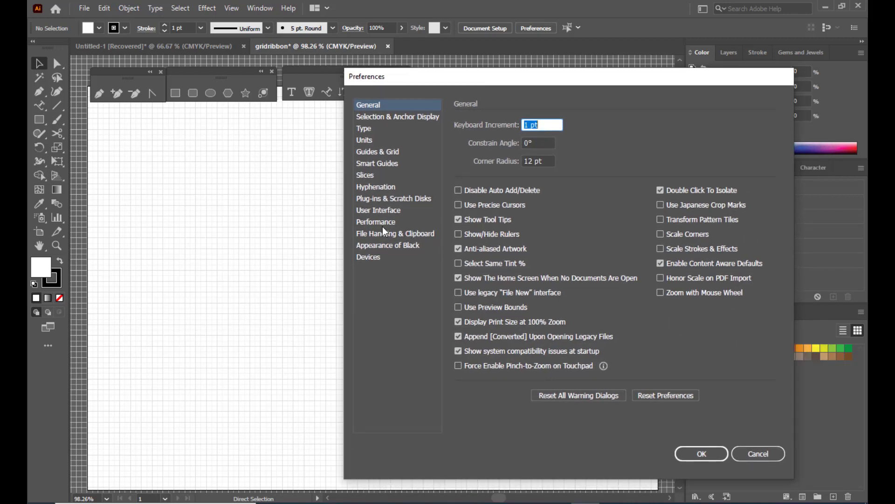
pyautogui.click(381, 166)
pyautogui.click(385, 153)
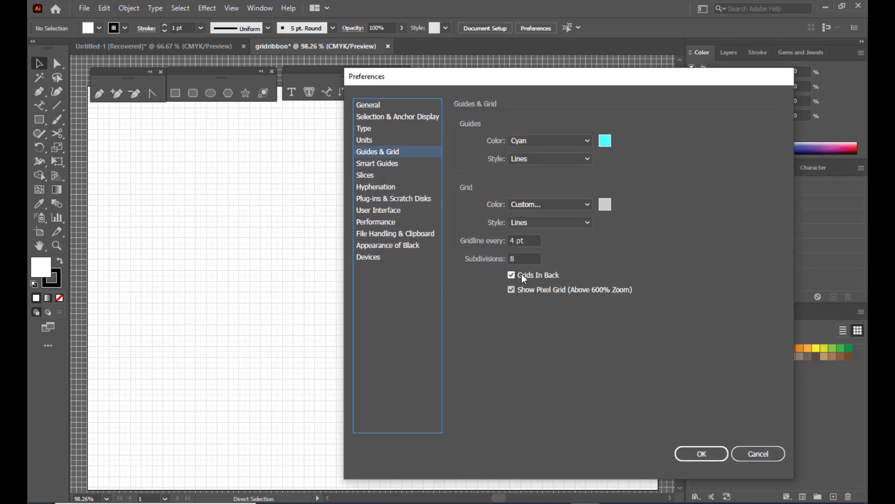
pyautogui.click(533, 241)
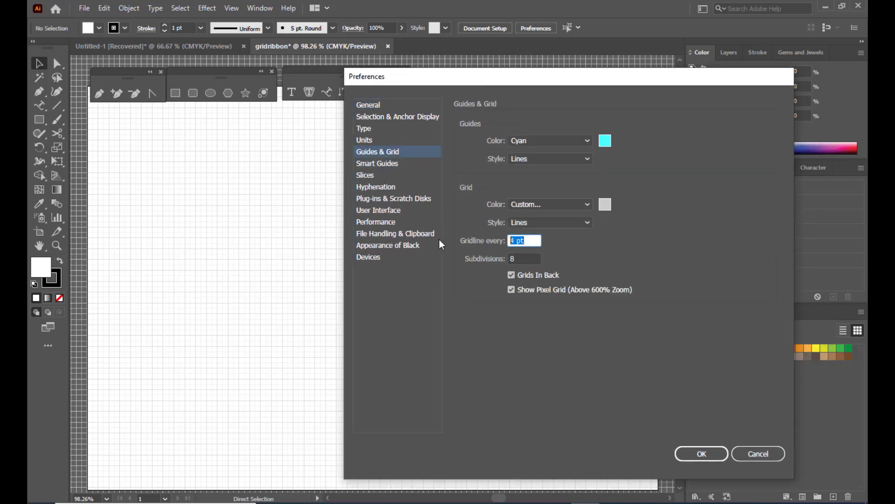
pyautogui.write('10')
pyautogui.click(527, 258)
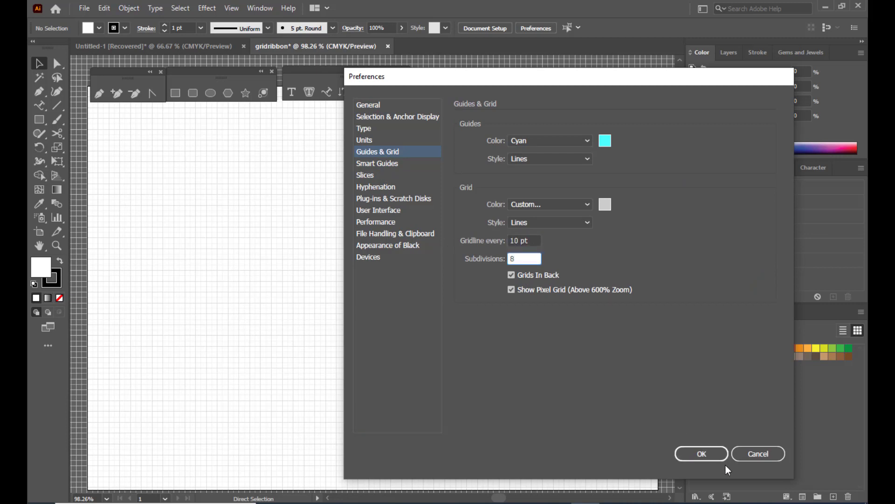
pyautogui.click(712, 452)
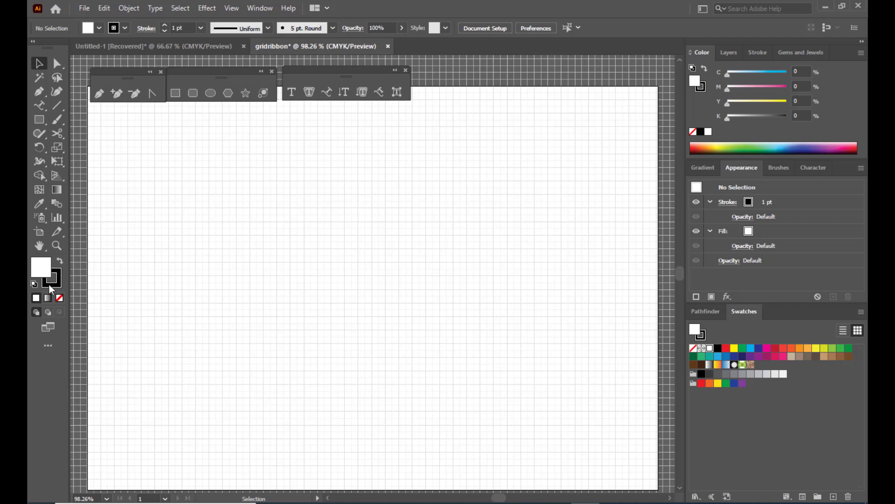
# Step: Set up the Pen tool with no fill and the black stroke active, and check the Snap to Grid option
pyautogui.click(60, 298)
pyautogui.click(57, 284)
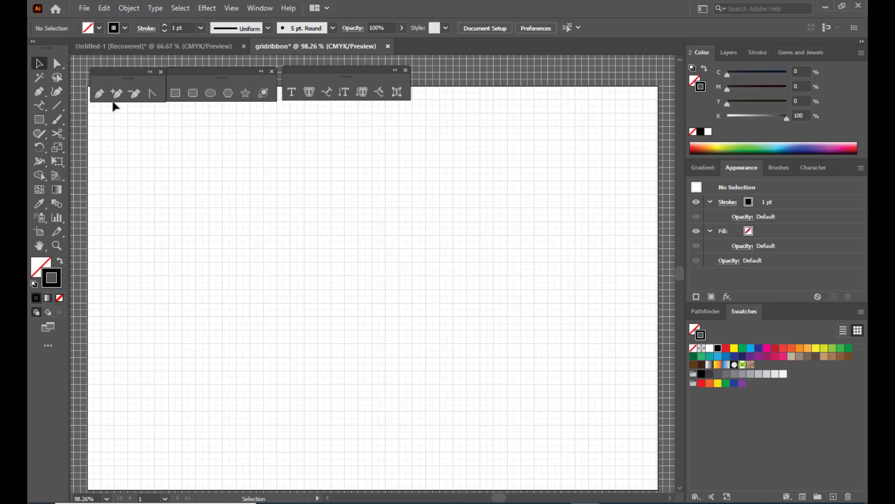
pyautogui.click(99, 94)
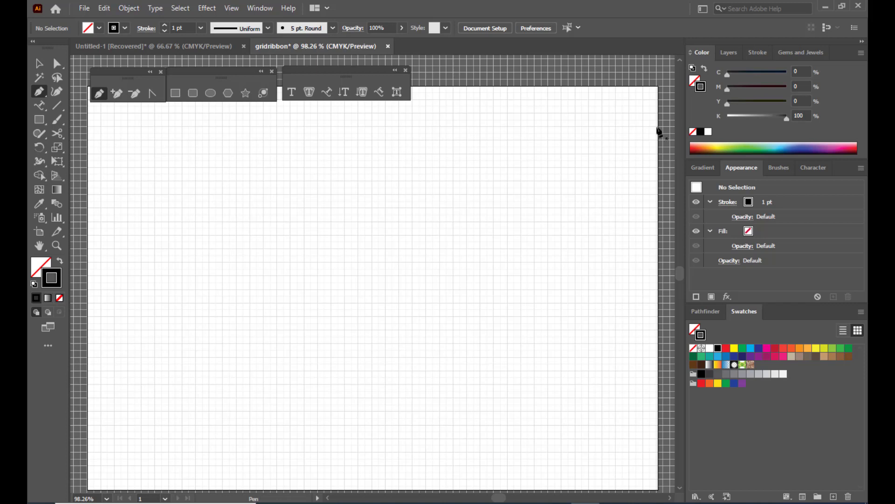
pyautogui.click(232, 8)
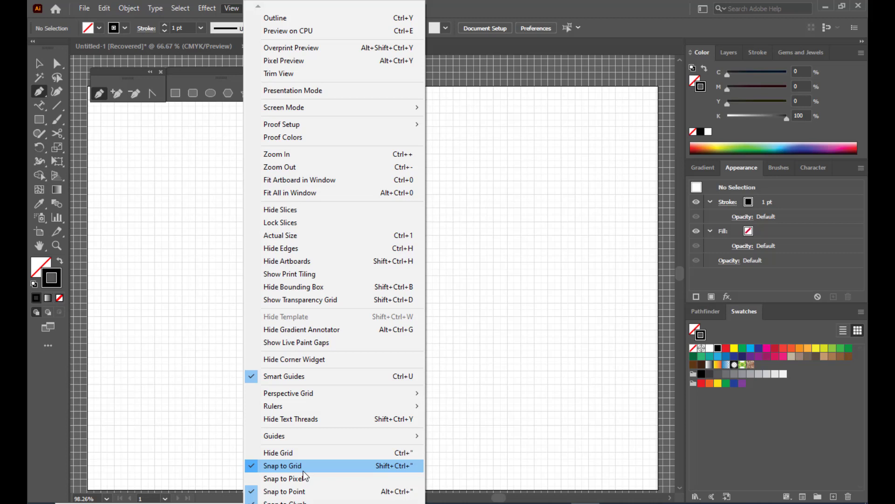
pyautogui.click(622, 5)
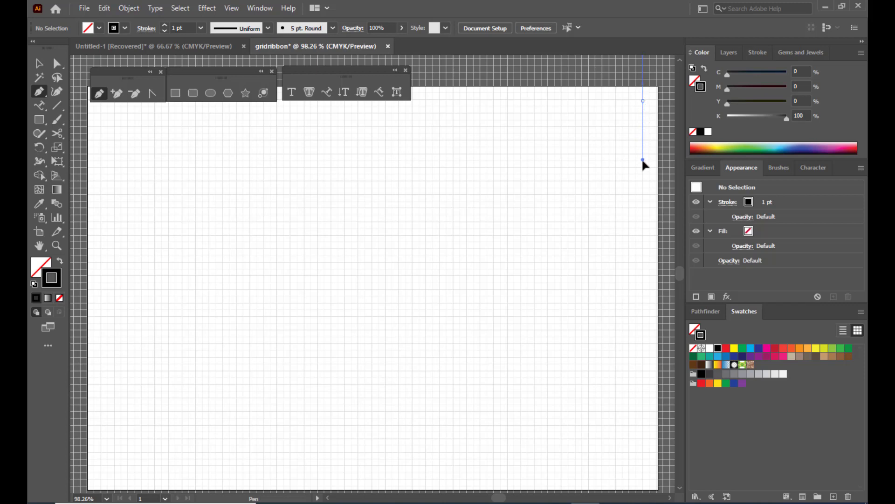
# Step: Draw an S-shaped Pen tool curve with vertical handles near the artboard's upper right, about 260 pt wide and 139 pt high
pyautogui.moveTo(643, 167); pyautogui.dragTo(643, 167)
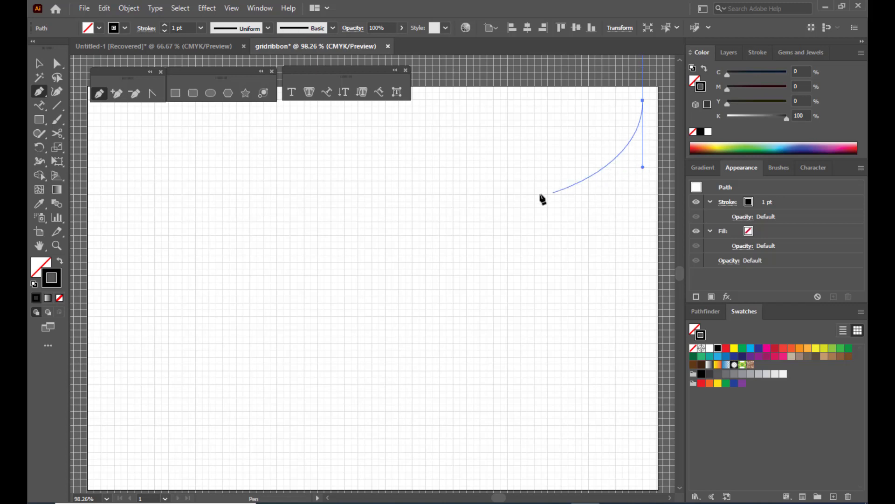
pyautogui.click(467, 195)
pyautogui.moveTo(467, 195); pyautogui.dragTo(467, 257)
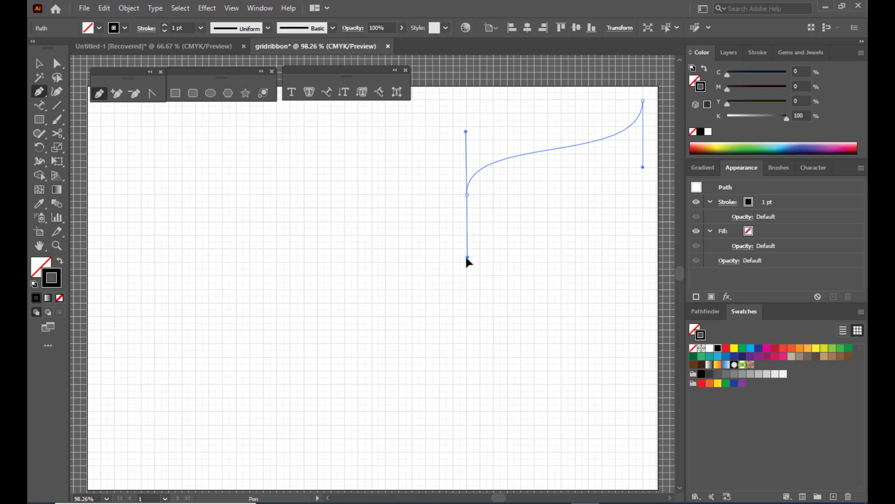
pyautogui.moveTo(466, 257); pyautogui.dragTo(467, 257)
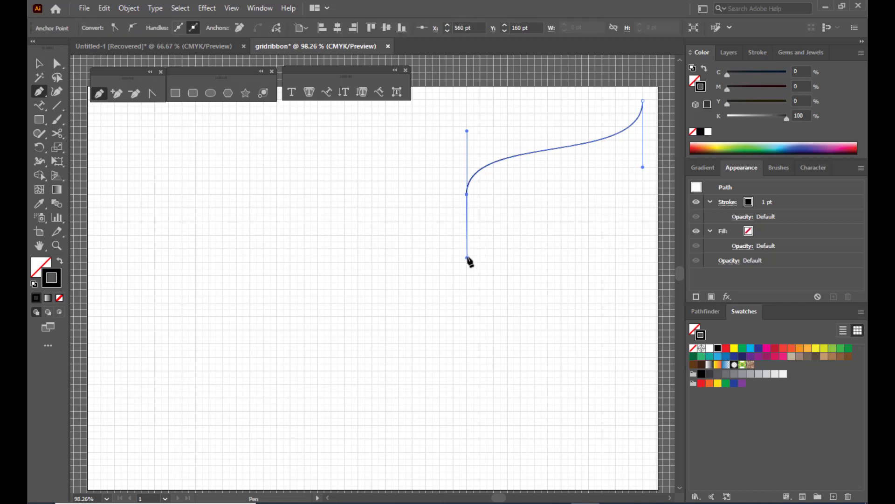
# Step: Lengthen the vertical handles at both ends of the S-curve with Direct Selection to make its bends fuller
pyautogui.press('a')
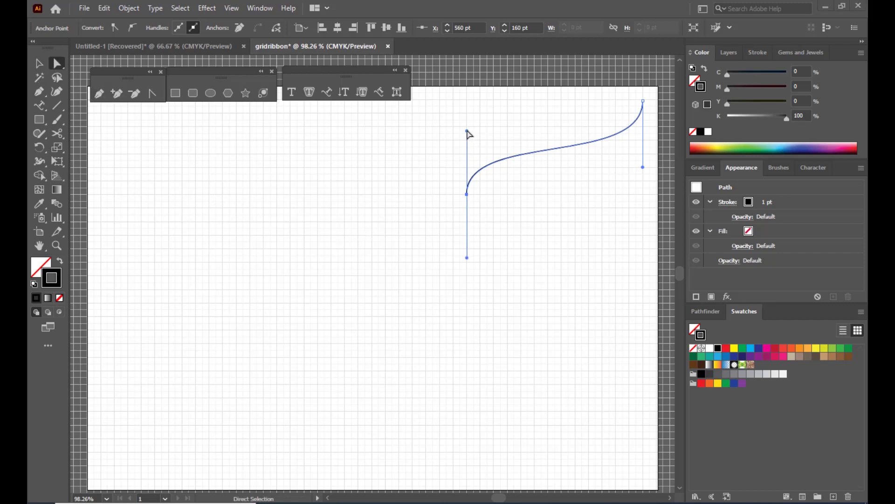
pyautogui.moveTo(468, 131); pyautogui.dragTo(467, 123)
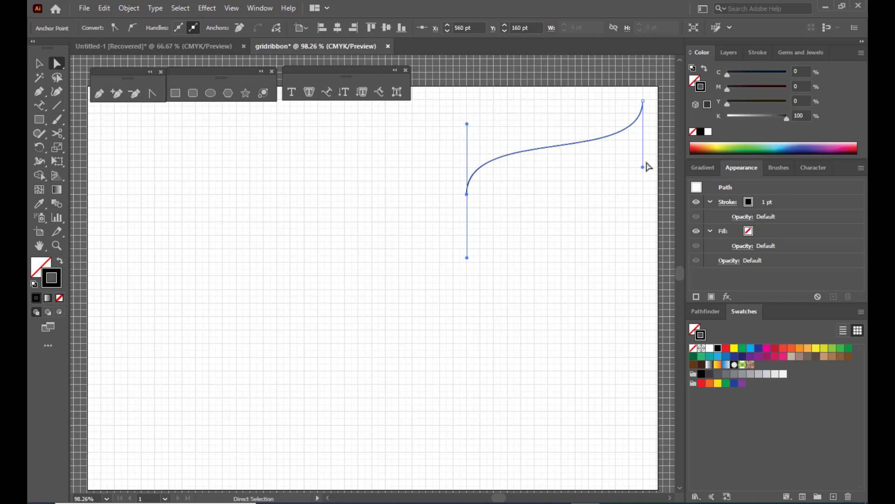
pyautogui.moveTo(643, 166); pyautogui.dragTo(643, 181)
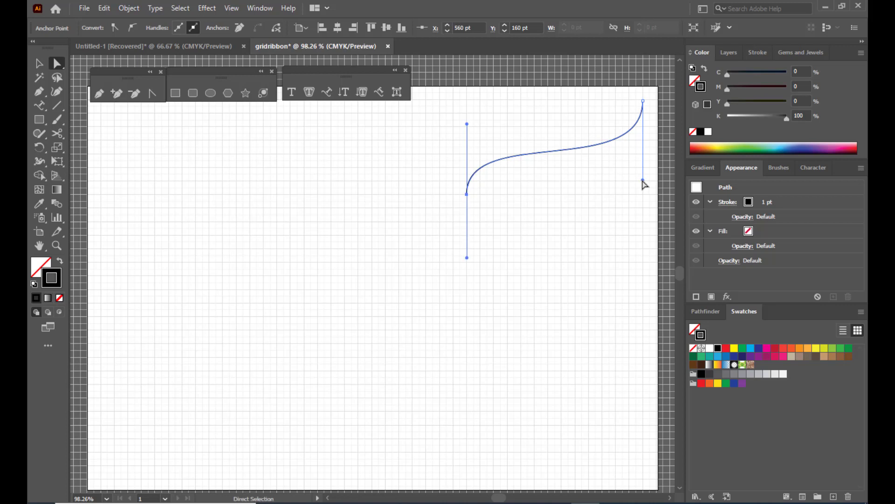
# Step: Duplicate the S-curve about 80 pt straight below the original and deselect it
pyautogui.click(40, 64)
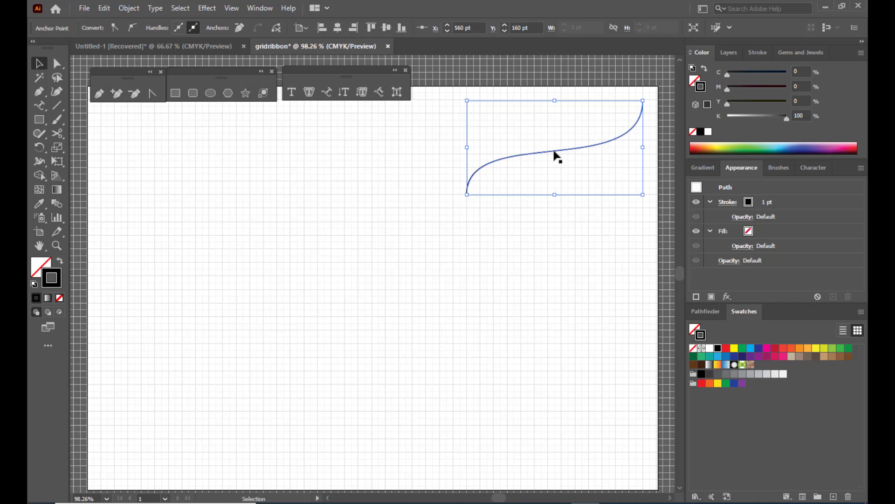
pyautogui.moveTo(554, 151); pyautogui.dragTo(554, 193)
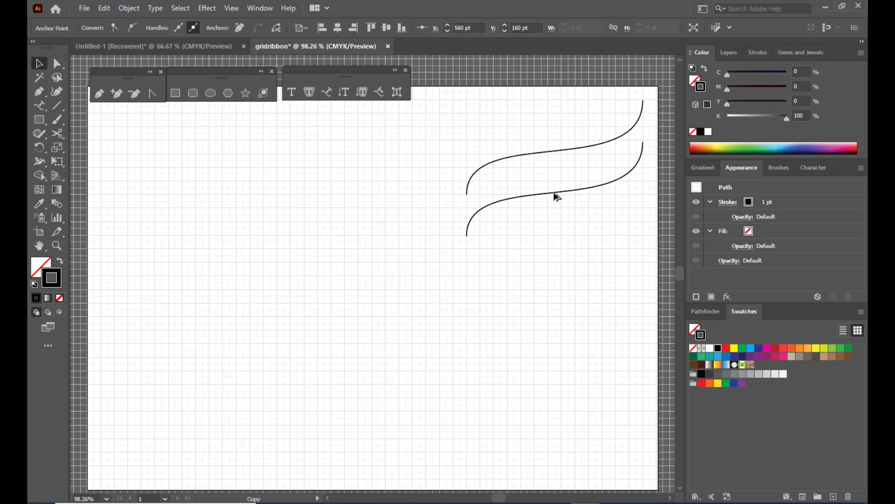
pyautogui.moveTo(554, 193); pyautogui.dragTo(555, 206)
pyautogui.click(420, 228)
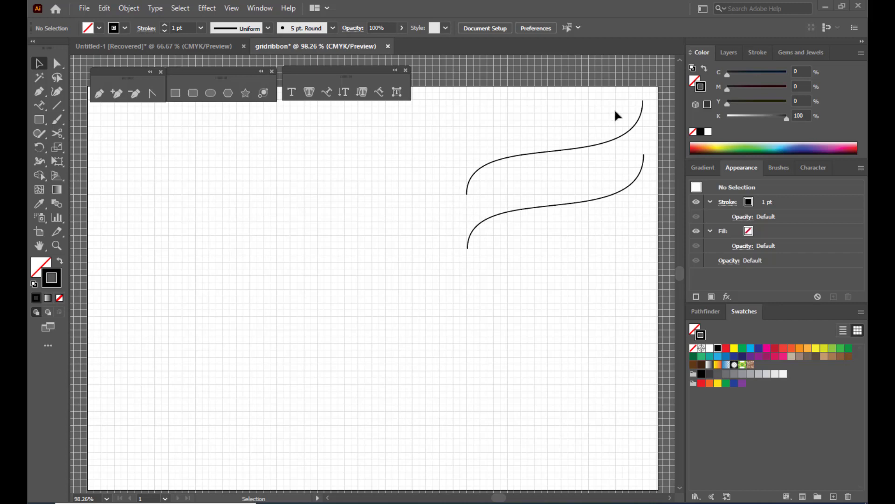
# Step: Join the right end points of the two S-curves with a straight vertical segment
pyautogui.press('a')
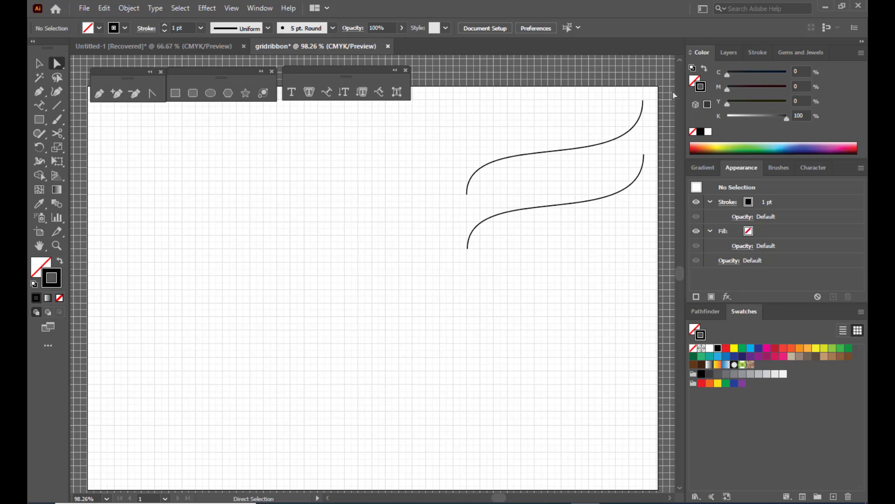
pyautogui.click(643, 100)
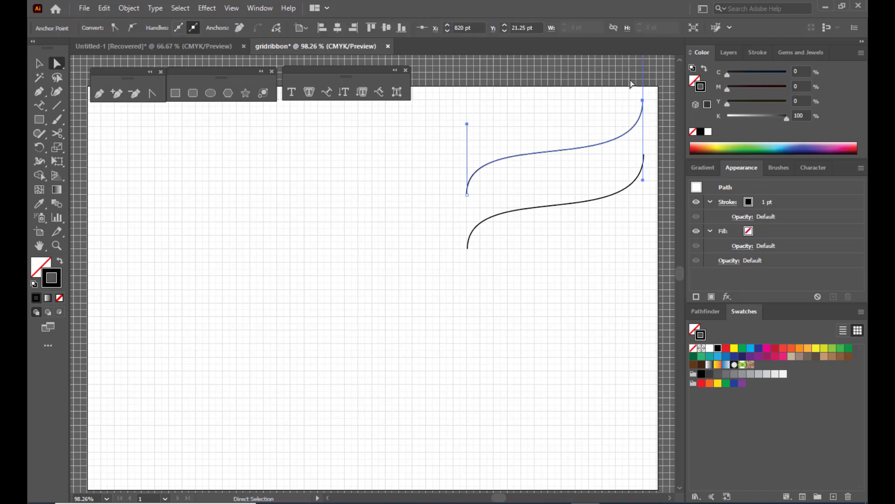
pyautogui.moveTo(630, 85); pyautogui.dragTo(656, 176)
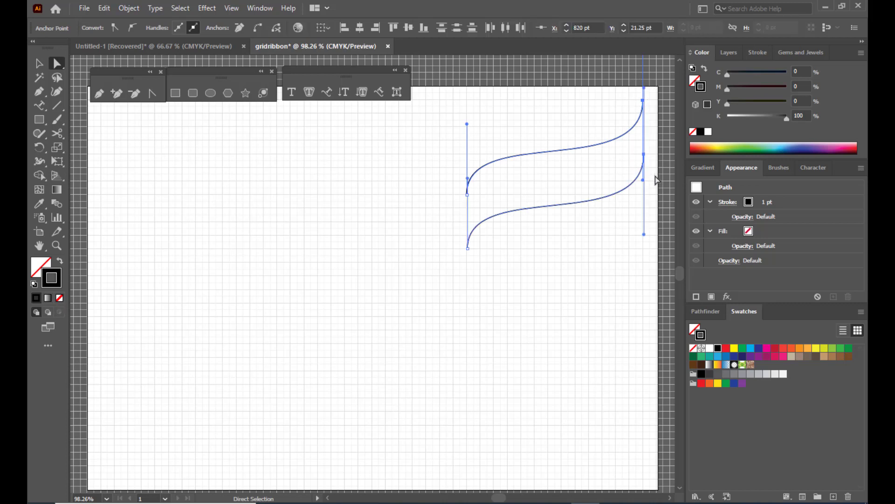
pyautogui.rightClick(643, 102)
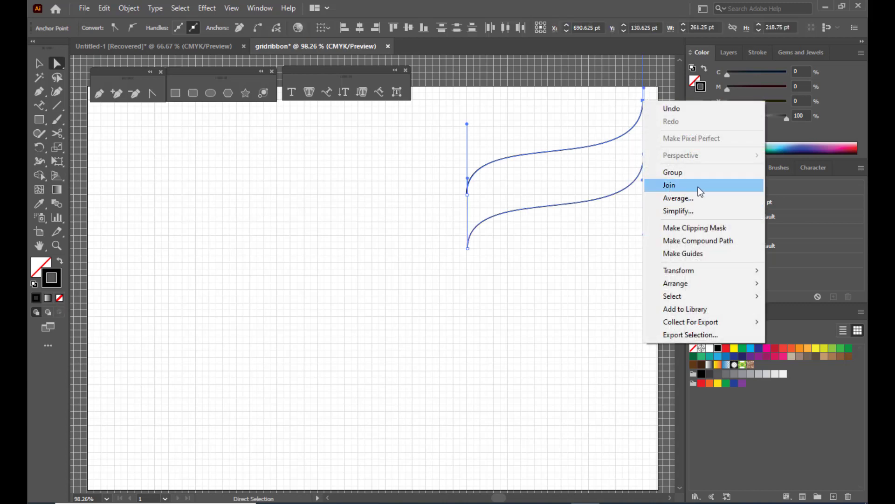
pyautogui.click(681, 187)
pyautogui.click(605, 264)
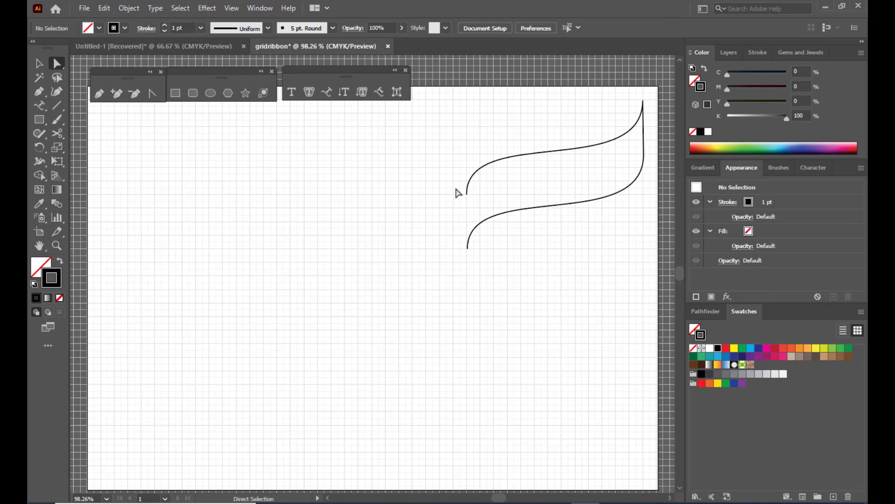
# Step: Join the left end points of the two S-curves to close the ribbon shape
pyautogui.moveTo(456, 188); pyautogui.dragTo(478, 264)
pyautogui.moveTo(480, 267); pyautogui.dragTo(481, 267)
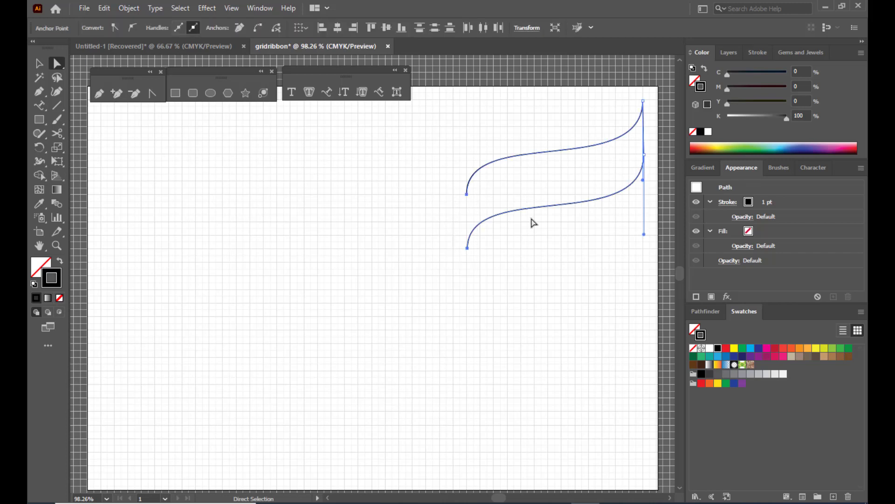
pyautogui.rightClick(468, 197)
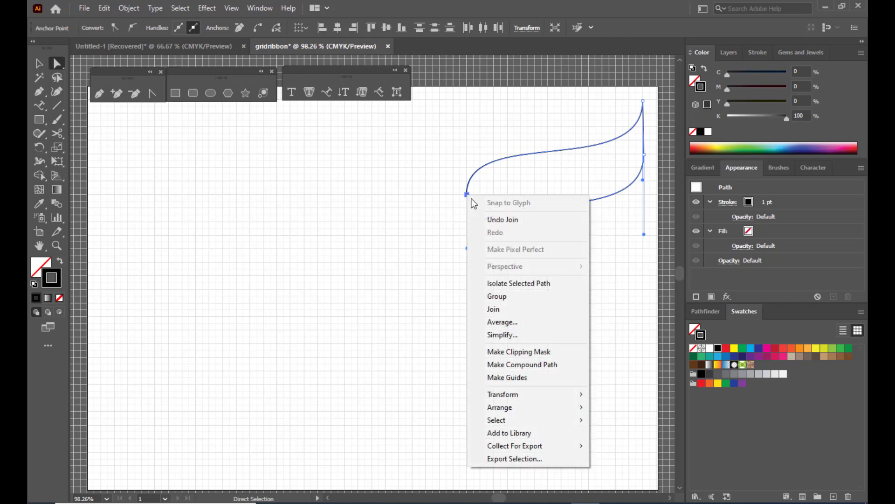
pyautogui.click(506, 310)
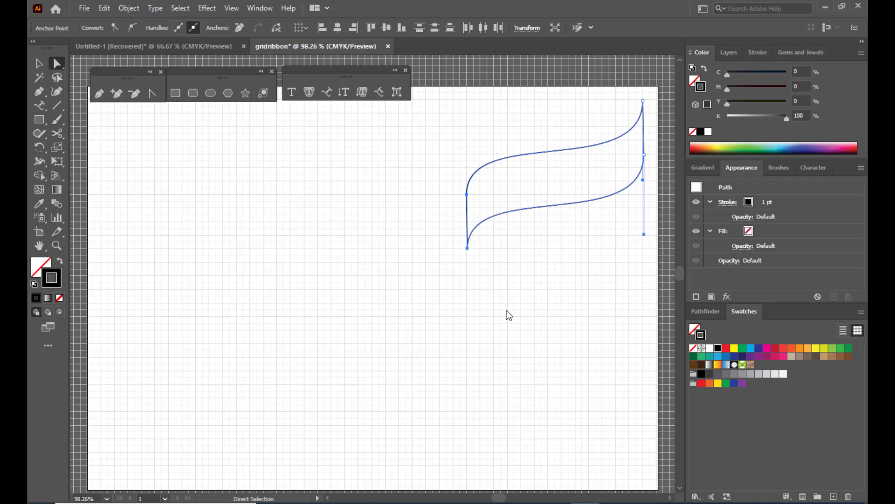
pyautogui.click(590, 288)
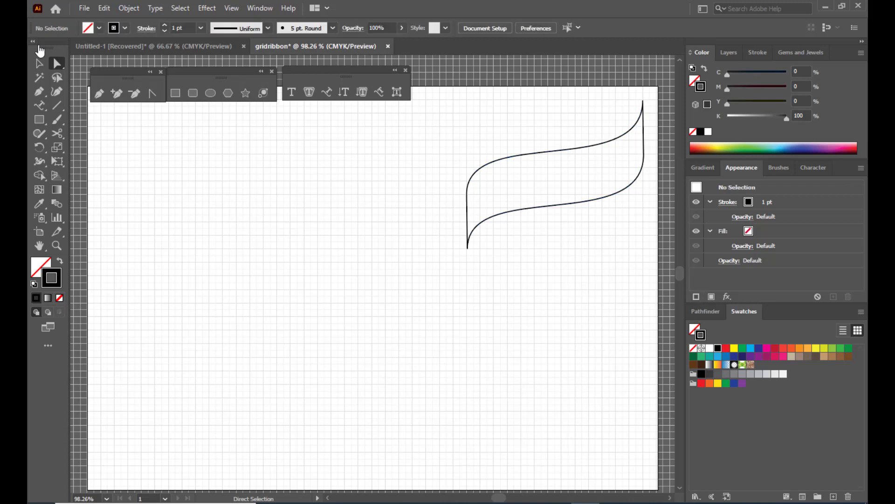
# Step: Give the closed ribbon shape a green fill (C 83.14, M 8.24, Y 100, K 1.18) with no stroke
pyautogui.click(39, 63)
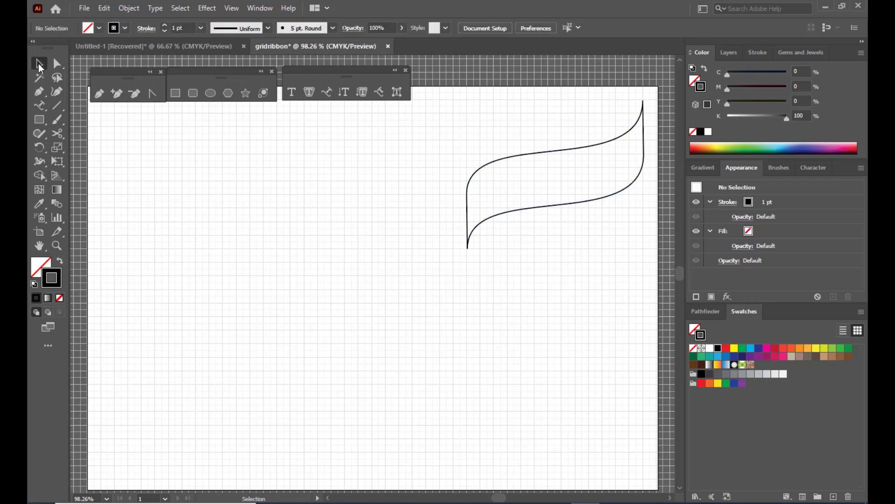
pyautogui.click(608, 146)
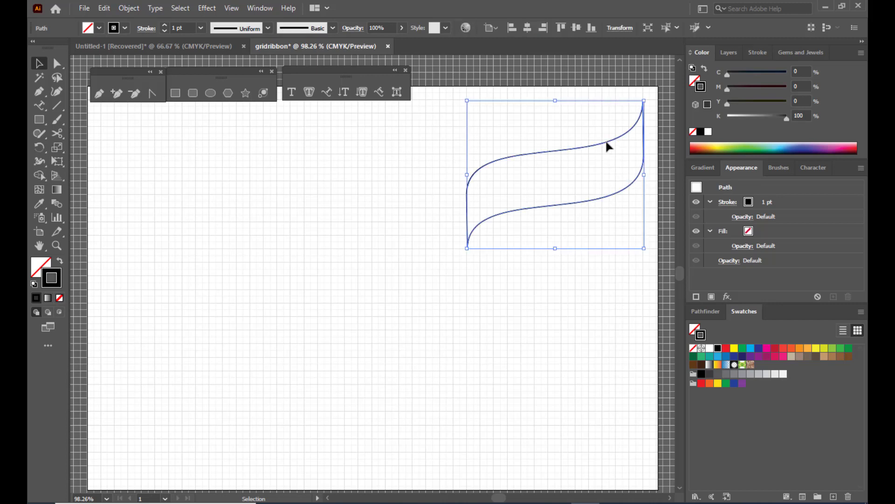
pyautogui.click(749, 146)
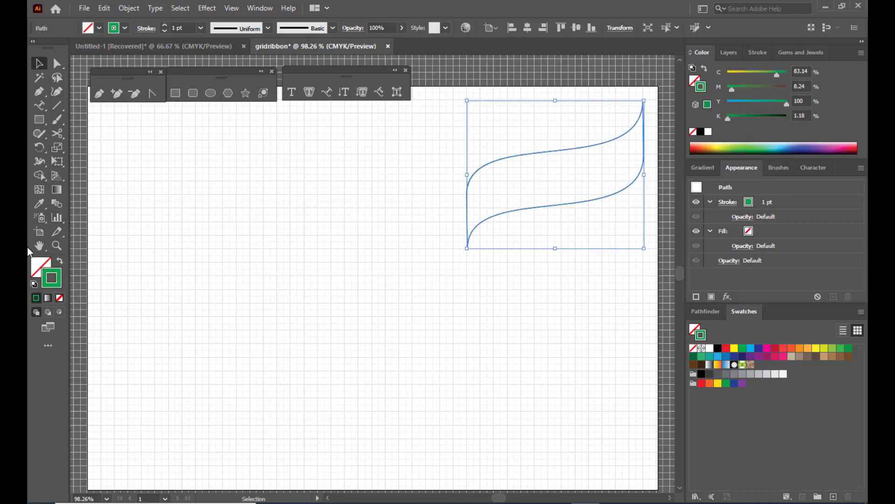
pyautogui.click(60, 262)
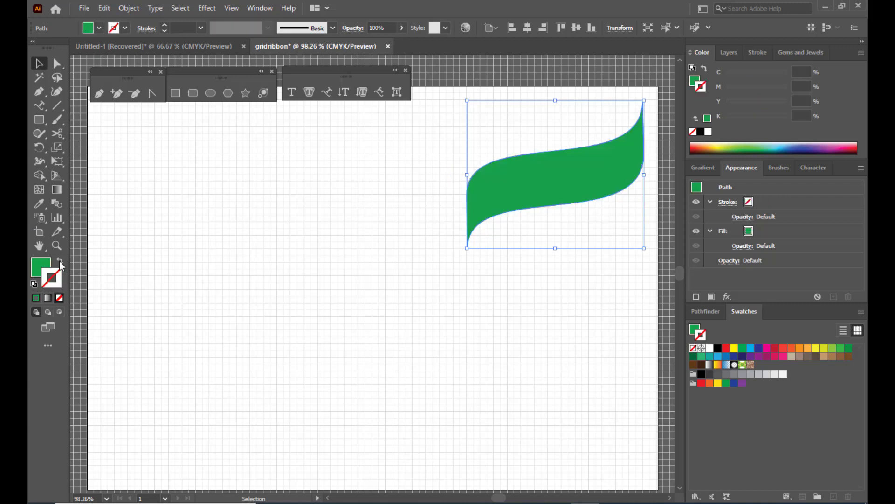
pyautogui.click(607, 281)
# Step: Duplicate the green ribbon piece directly below the original, lining up their left and right edges
pyautogui.click(534, 184)
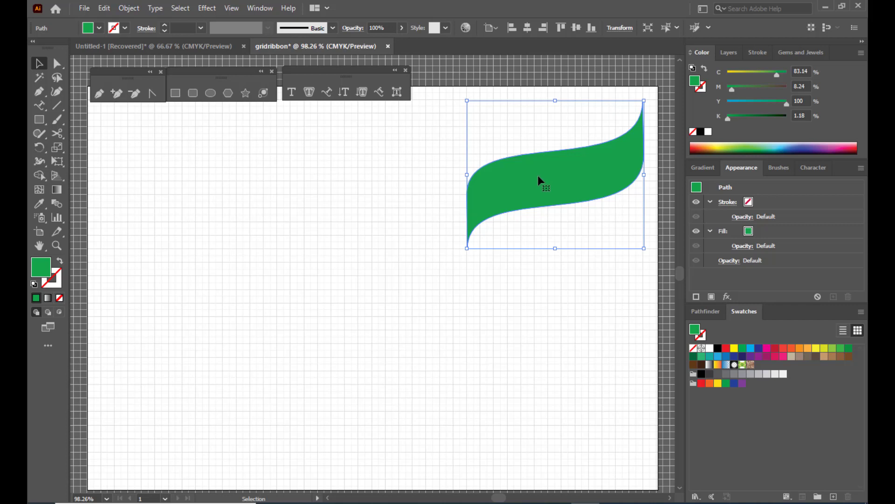
pyautogui.moveTo(545, 181); pyautogui.dragTo(545, 290)
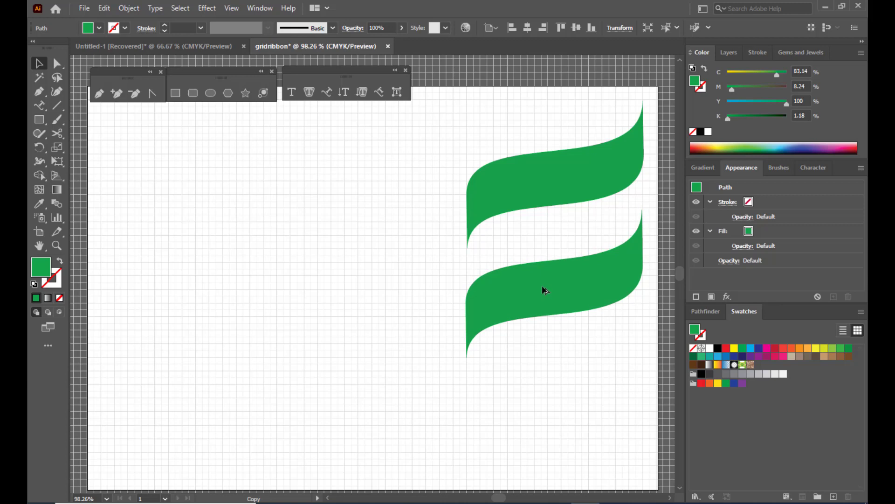
pyautogui.moveTo(545, 290); pyautogui.dragTo(546, 289)
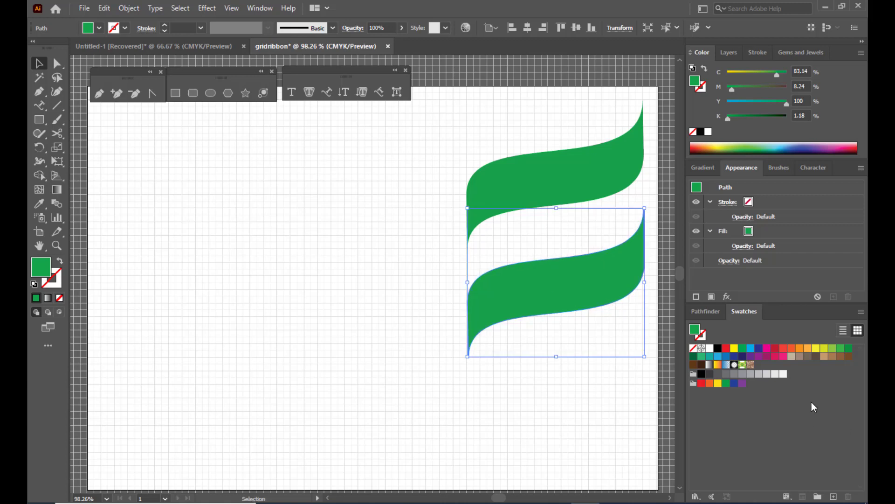
pyautogui.click(523, 118)
# Step: Reflect the lower green ribbon piece across the vertical axis without making a copy
pyautogui.click(592, 290)
pyautogui.rightClick(593, 290)
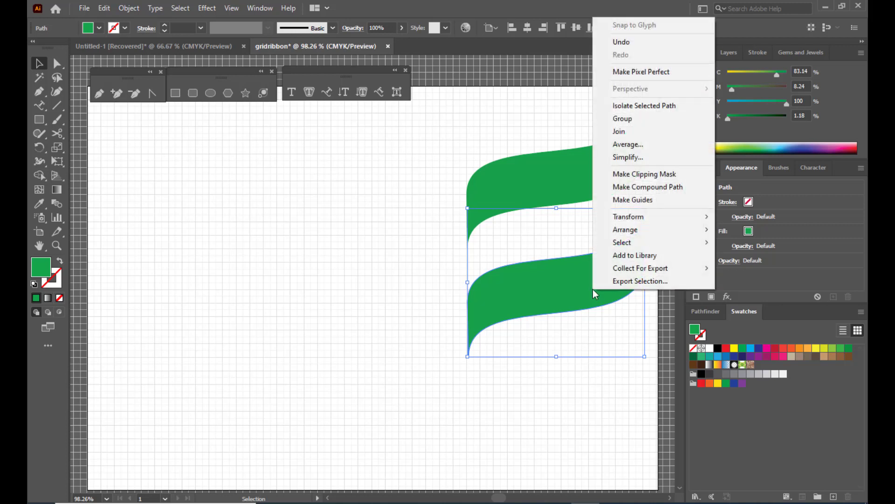
pyautogui.moveTo(637, 218)
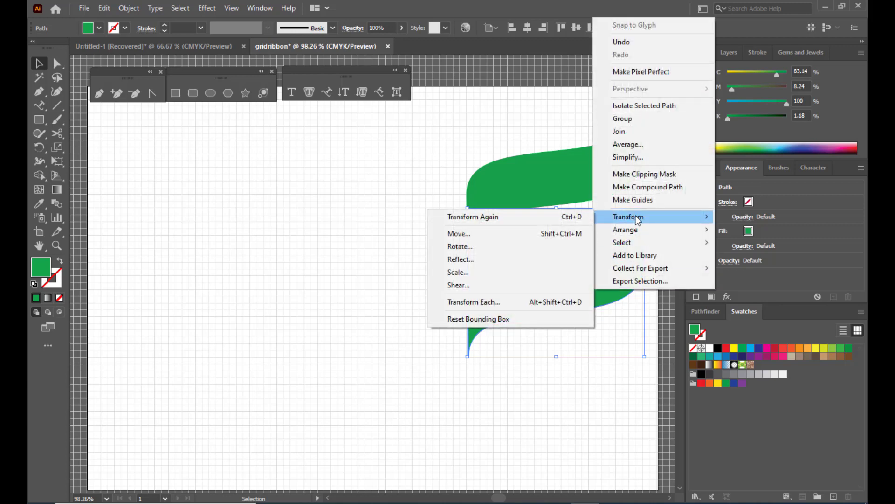
pyautogui.click(468, 260)
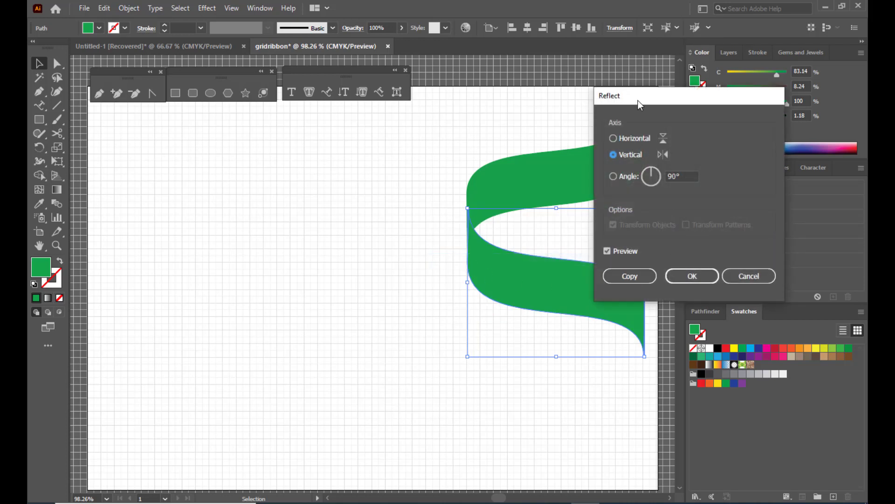
pyautogui.moveTo(644, 98); pyautogui.dragTo(704, 82)
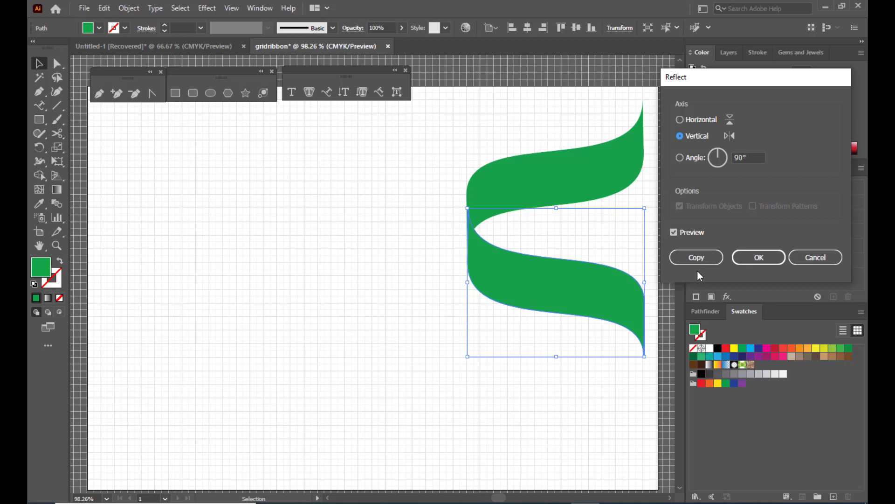
pyautogui.moveTo(730, 77); pyautogui.dragTo(714, 81)
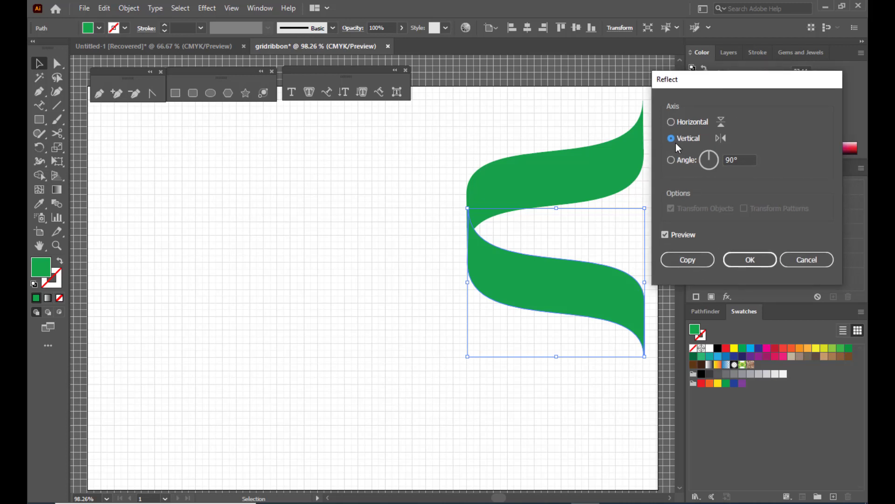
pyautogui.click(750, 262)
pyautogui.click(359, 344)
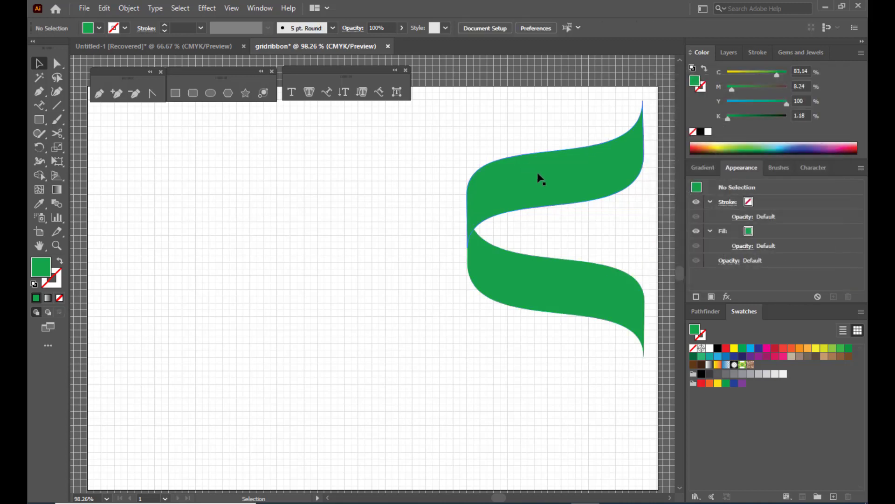
# Step: Change the upper ribbon piece's fill to the CMYK red swatch and deselect it
pyautogui.click(552, 173)
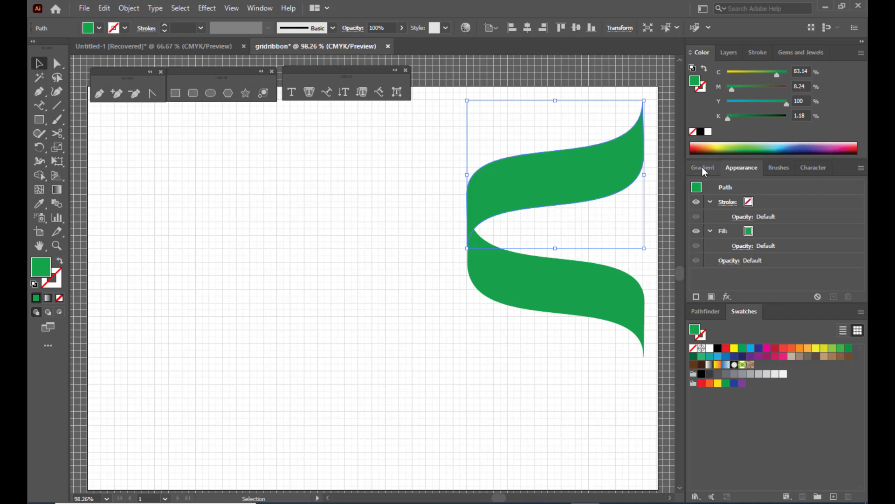
pyautogui.click(727, 349)
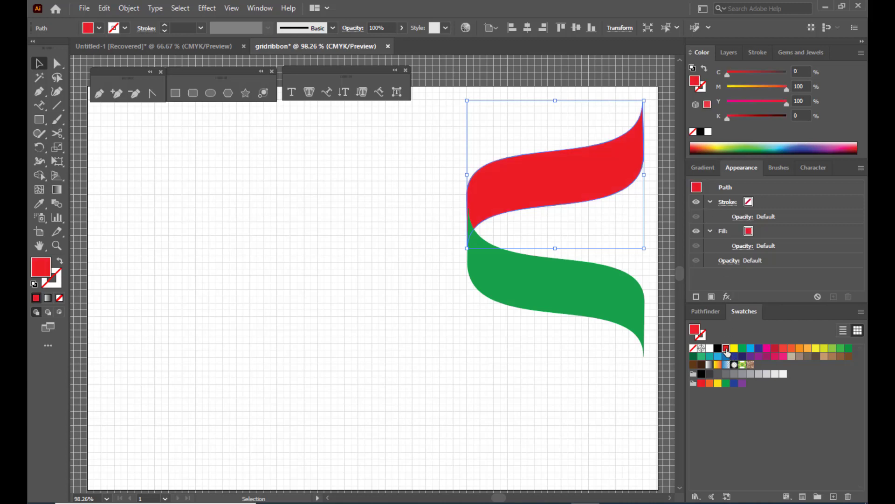
pyautogui.click(484, 345)
# Step: Move the green ribbon piece slightly up and left so its upper tip meets the red piece's left edge as a fold
pyautogui.click(504, 286)
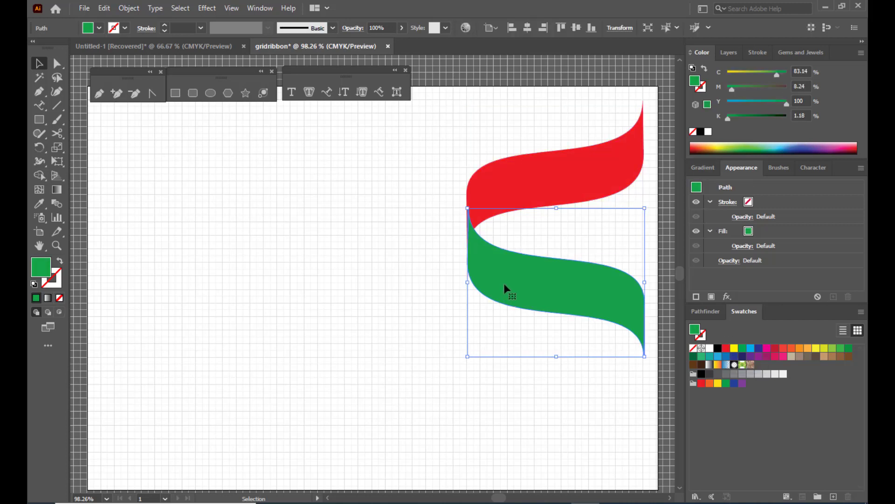
pyautogui.moveTo(504, 284); pyautogui.dragTo(500, 277)
pyautogui.click(360, 235)
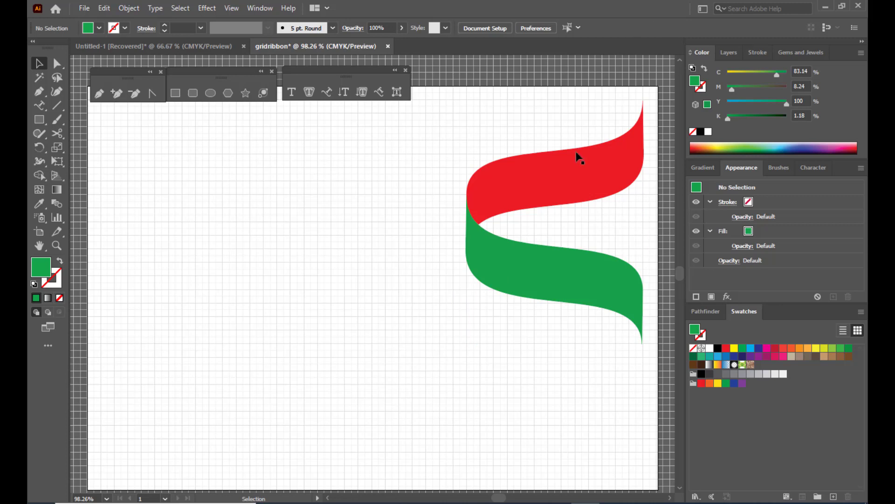
# Step: Duplicate the red ribbon piece directly below the green piece so it meets the green piece's right edge as a fold, and deselect it
pyautogui.click(569, 185)
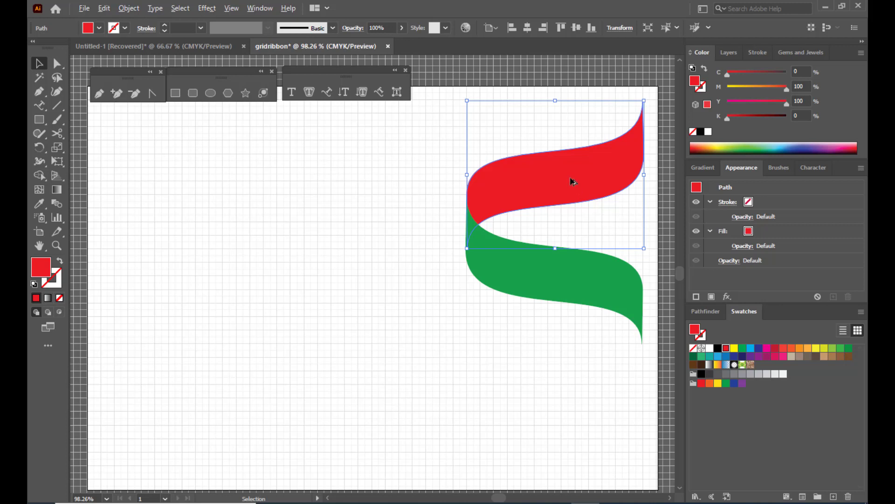
pyautogui.moveTo(570, 179); pyautogui.dragTo(570, 360)
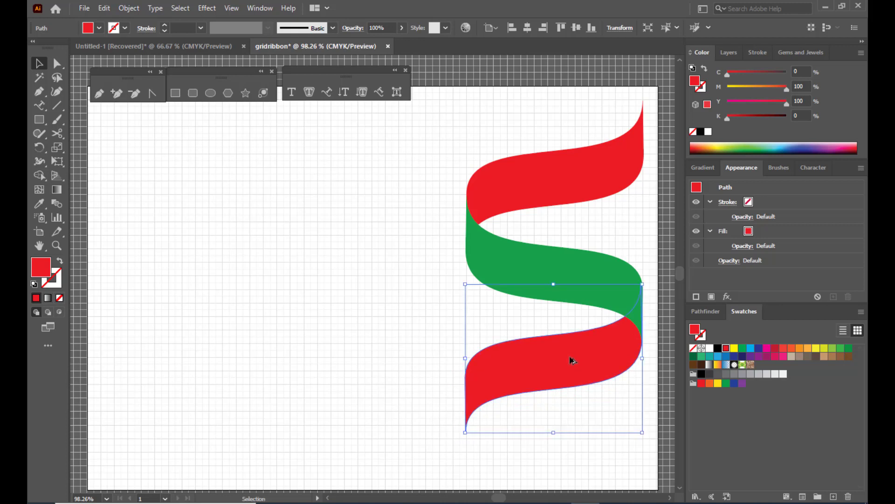
pyautogui.click(409, 295)
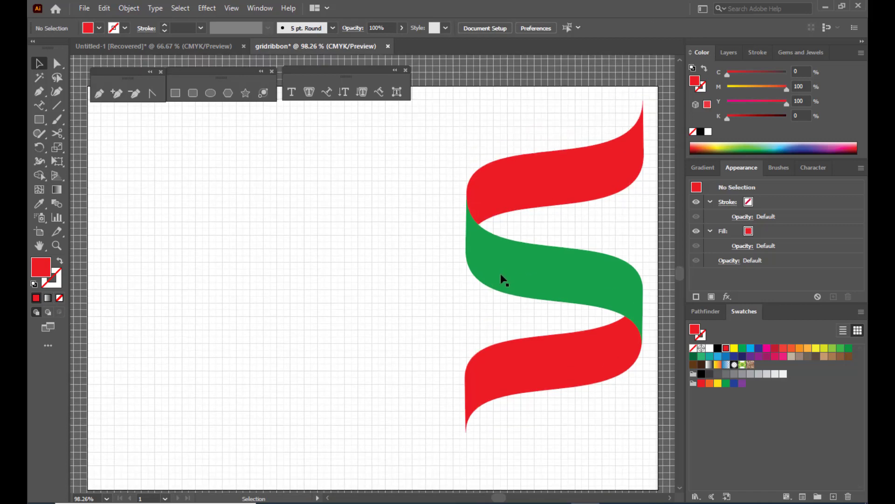
# Step: Extend the artboard upward and downward to a height of about 872.5 pt with the Artboard tool, keeping its width
pyautogui.hotkey('ctrl', '-')
pyautogui.hotkey('ctrl', '-')
pyautogui.hotkey('ctrl', '+')
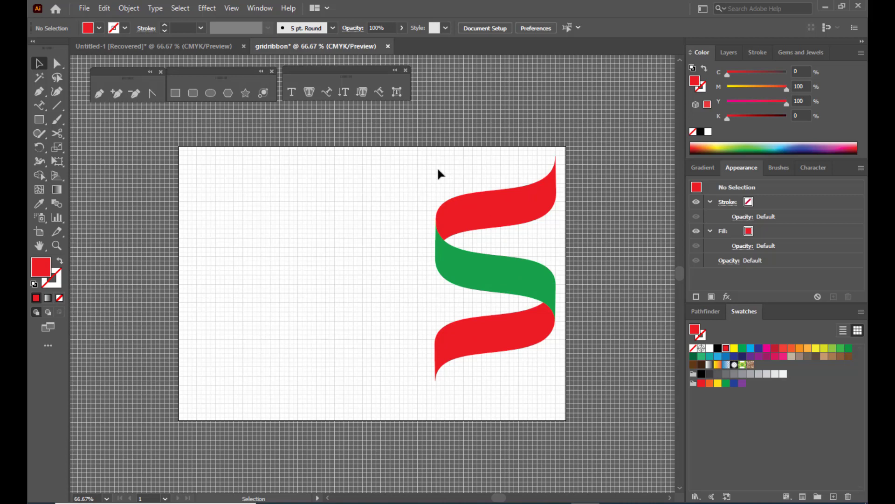
pyautogui.hotkey('shift', 'o')
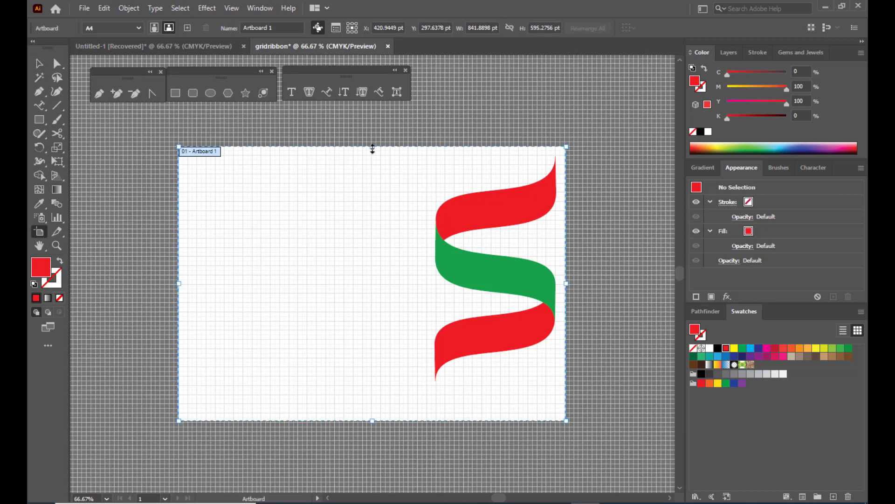
pyautogui.moveTo(372, 146); pyautogui.dragTo(373, 126)
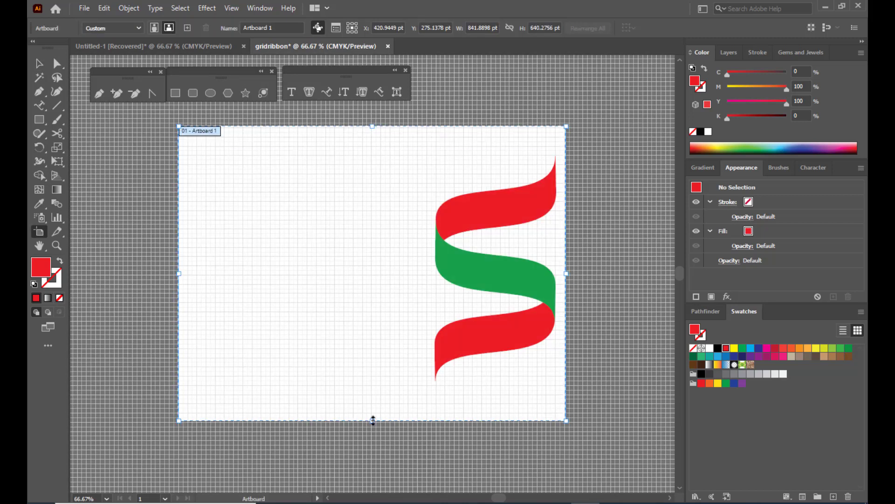
pyautogui.moveTo(373, 421); pyautogui.dragTo(372, 469)
pyautogui.scroll(2, 402, 382)
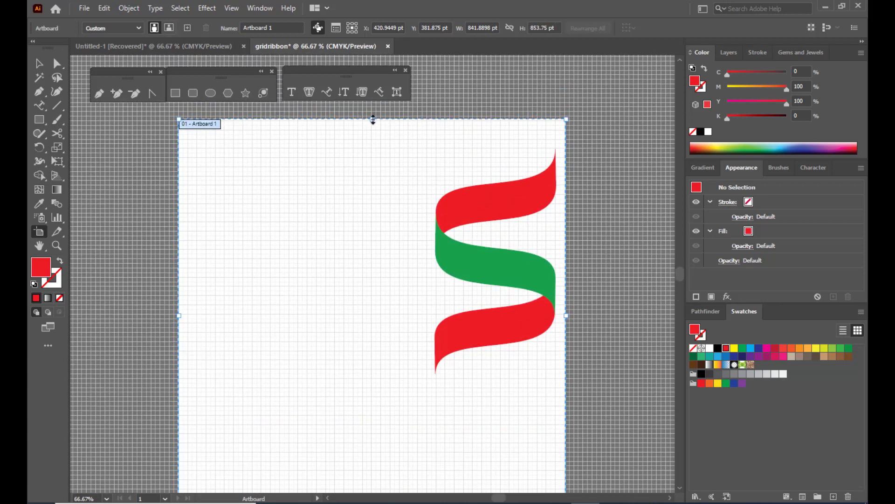
pyautogui.moveTo(372, 120); pyautogui.dragTo(375, 110)
pyautogui.click(39, 63)
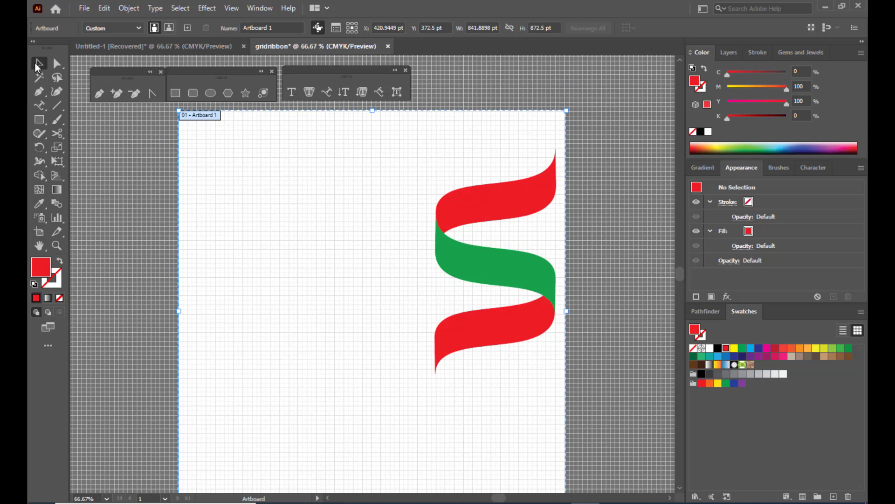
pyautogui.click(500, 270)
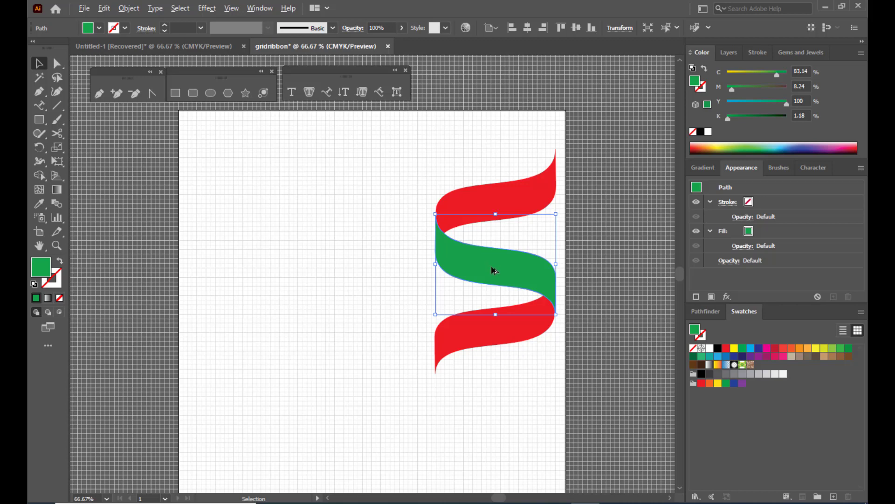
pyautogui.moveTo(494, 269); pyautogui.dragTo(491, 394)
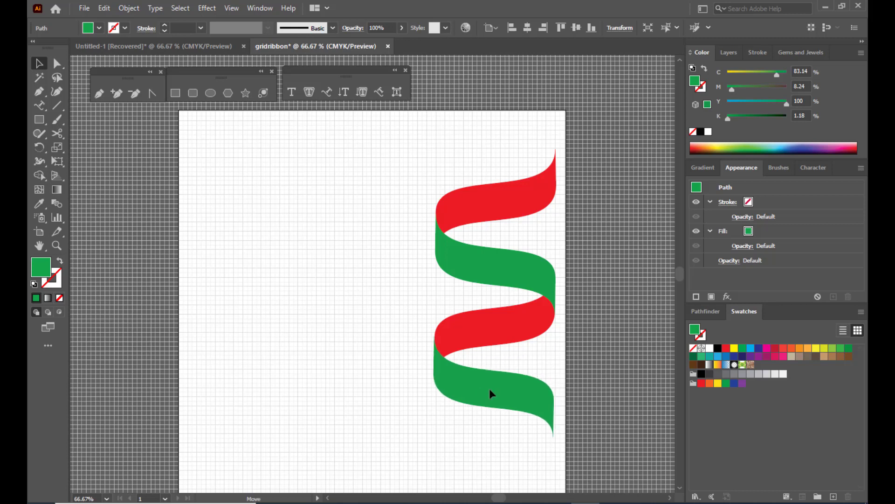
pyautogui.moveTo(488, 388); pyautogui.dragTo(491, 387)
pyautogui.click(491, 387)
pyautogui.hotkey('ctrl', 'z')
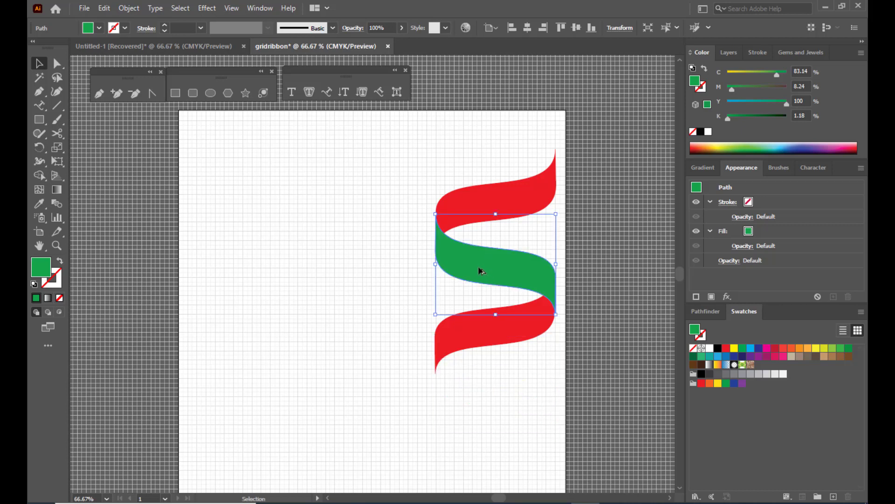
# Step: Duplicate the green ribbon piece below the second red piece, folding it at the red piece's left edge, and deselect it
pyautogui.moveTo(482, 271); pyautogui.dragTo(477, 388)
pyautogui.click(379, 255)
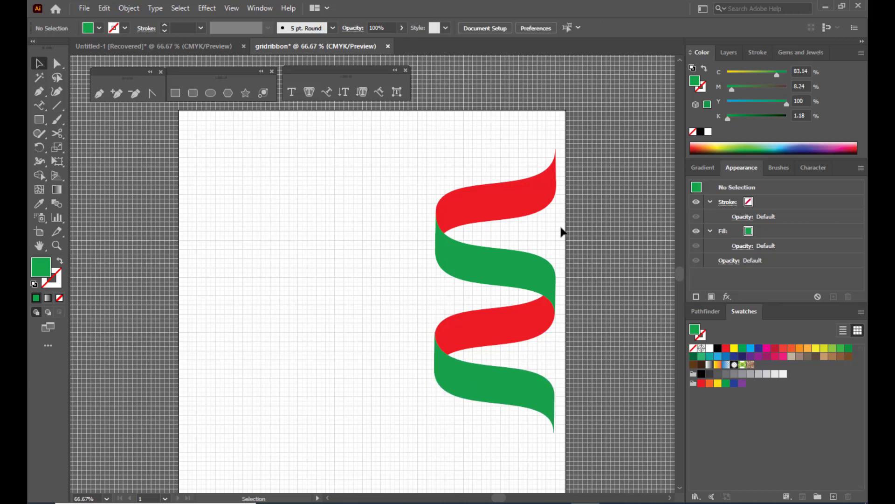
# Step: Duplicate the second red ribbon piece below the lowest green piece, folding it at the green piece's right edge, and deselect it
pyautogui.scroll(-3, 587, 215)
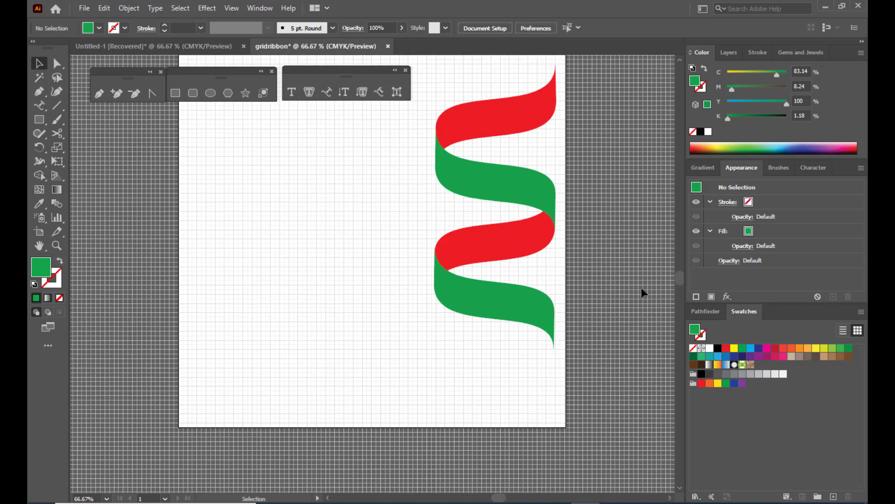
pyautogui.click(495, 242)
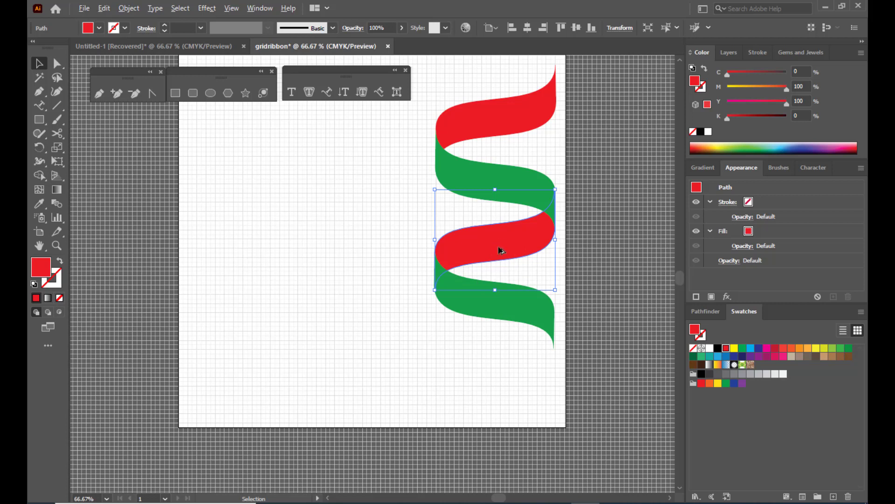
pyautogui.moveTo(504, 245); pyautogui.dragTo(502, 364)
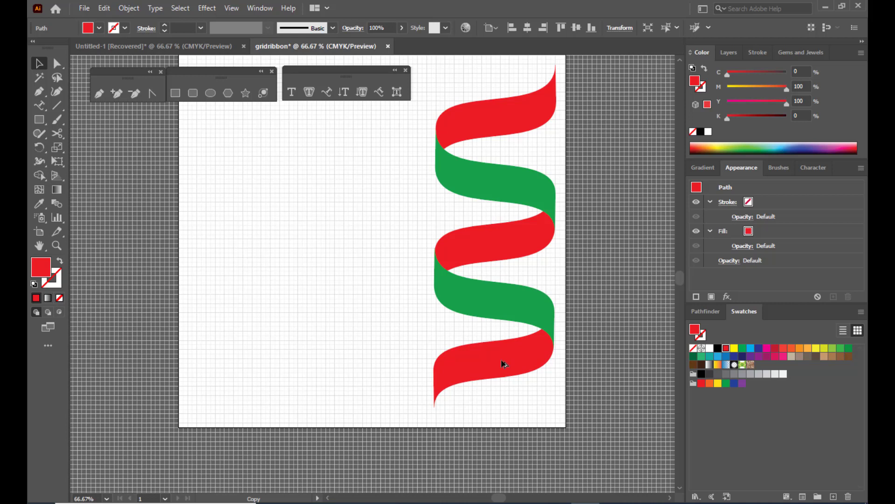
pyautogui.moveTo(502, 360); pyautogui.dragTo(502, 360)
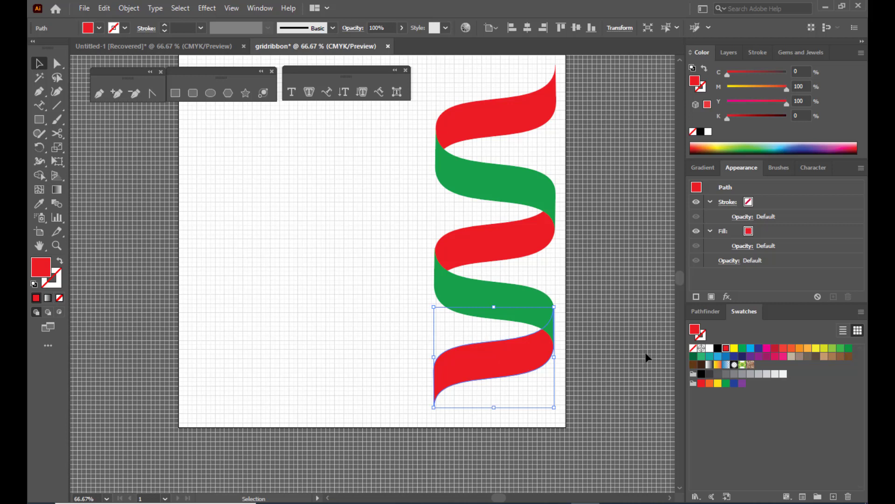
pyautogui.click(625, 226)
# Step: Duplicate the lower green ribbon piece below the third red piece, folding it at the red piece's left edge, and deselect it
pyautogui.scroll(3, 604, 215)
pyautogui.scroll(-2, 605, 215)
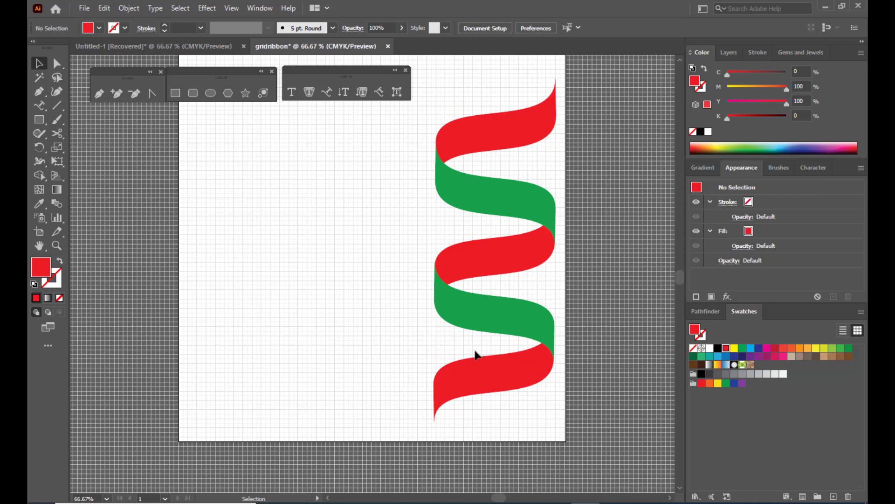
pyautogui.click(498, 320)
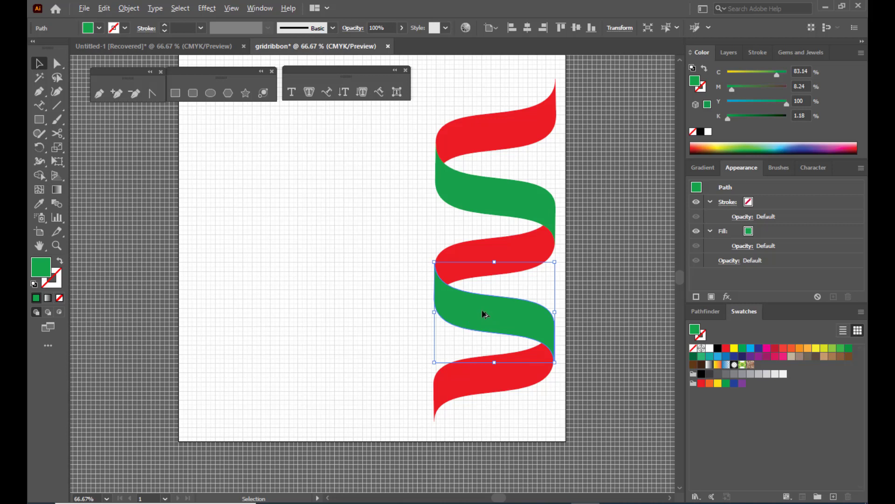
pyautogui.moveTo(486, 312); pyautogui.dragTo(484, 433)
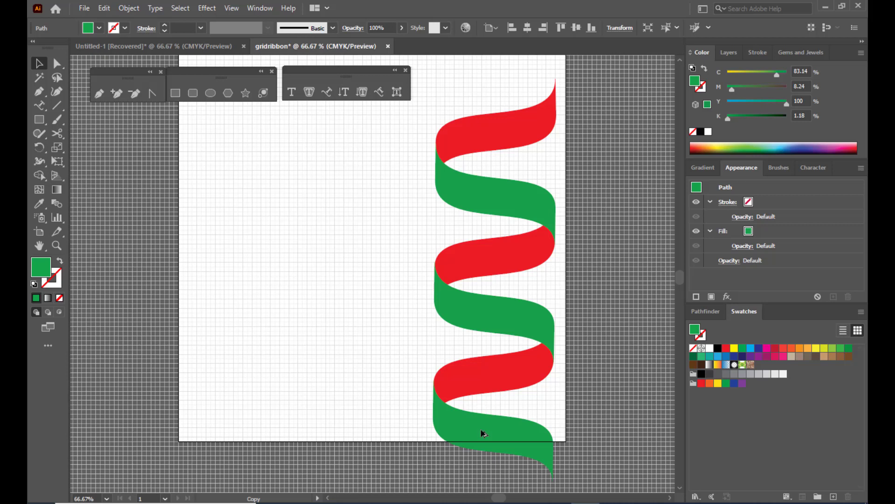
pyautogui.moveTo(484, 433); pyautogui.dragTo(484, 433)
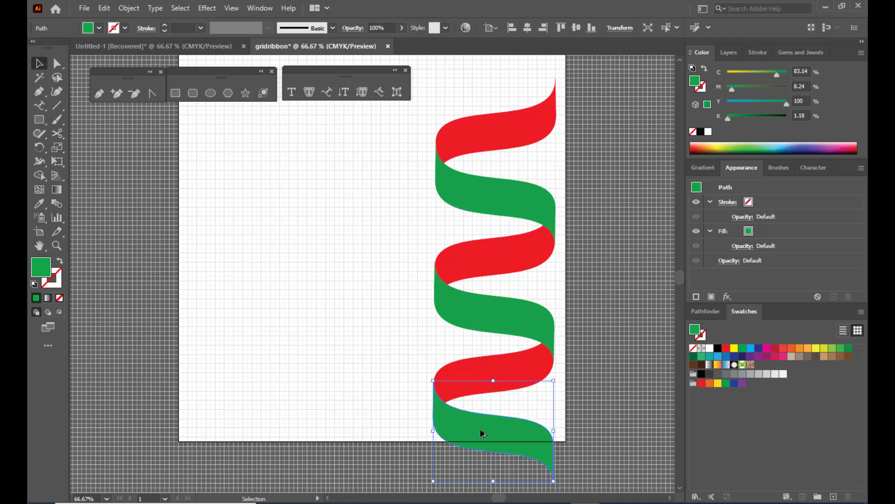
pyautogui.click(637, 272)
# Step: Hide the document grid
pyautogui.scroll(3, 636, 277)
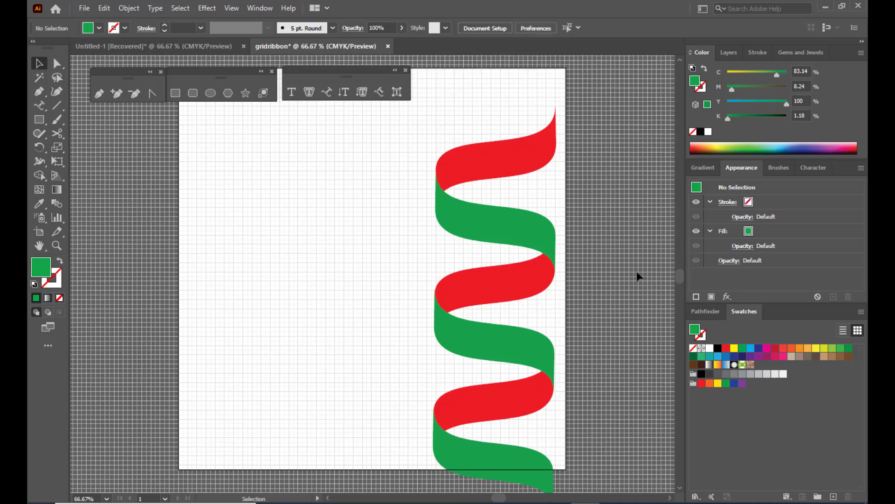
pyautogui.scroll(-4, 637, 277)
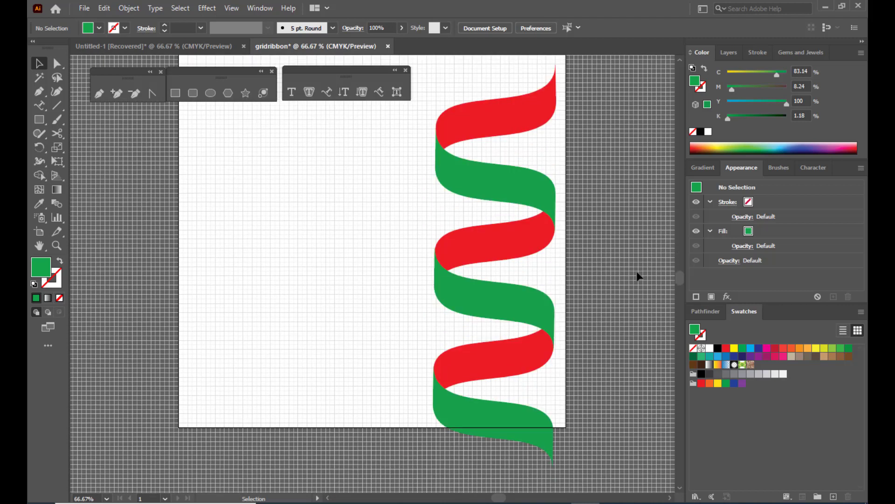
pyautogui.scroll(3, 638, 273)
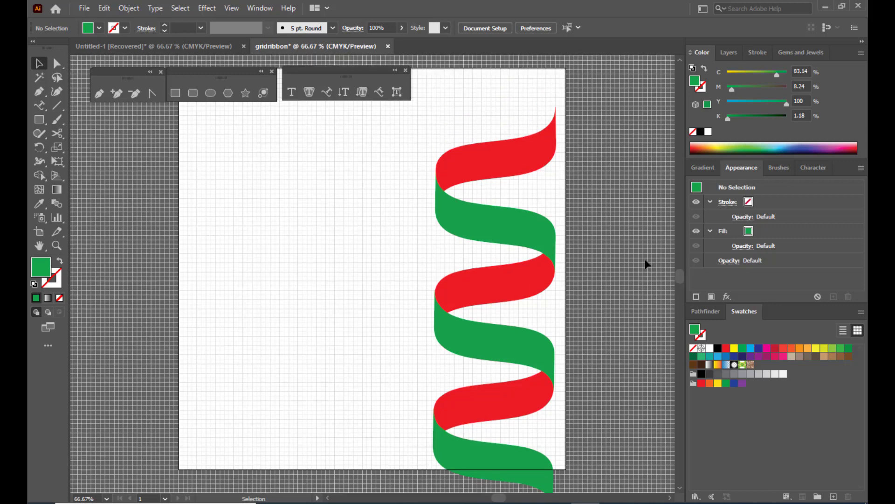
pyautogui.scroll(2, 602, 200)
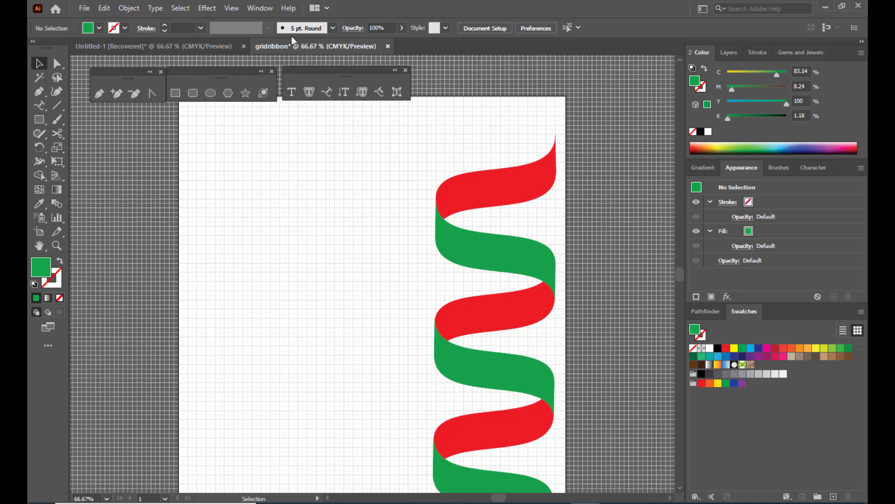
pyautogui.click(231, 10)
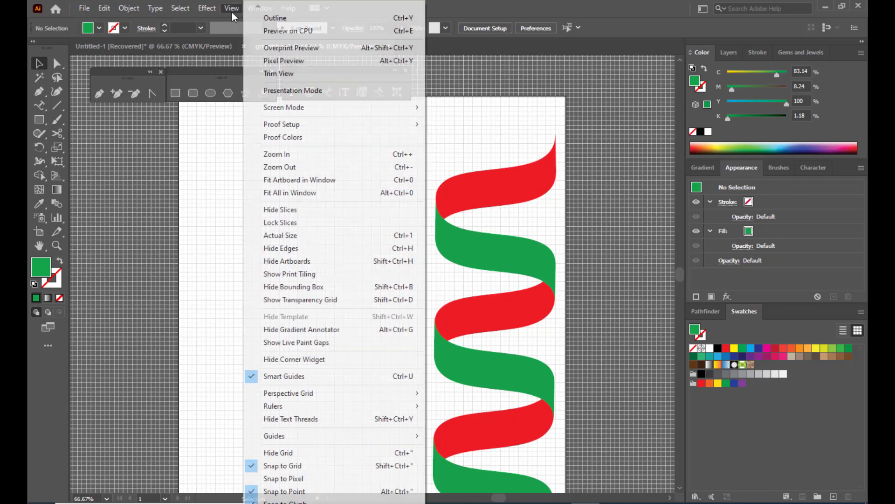
pyautogui.click(334, 452)
# Step: Stretch the topmost red and green ribbon pieces together leftward to more than twice their width, keeping their right edges in place
pyautogui.click(467, 193)
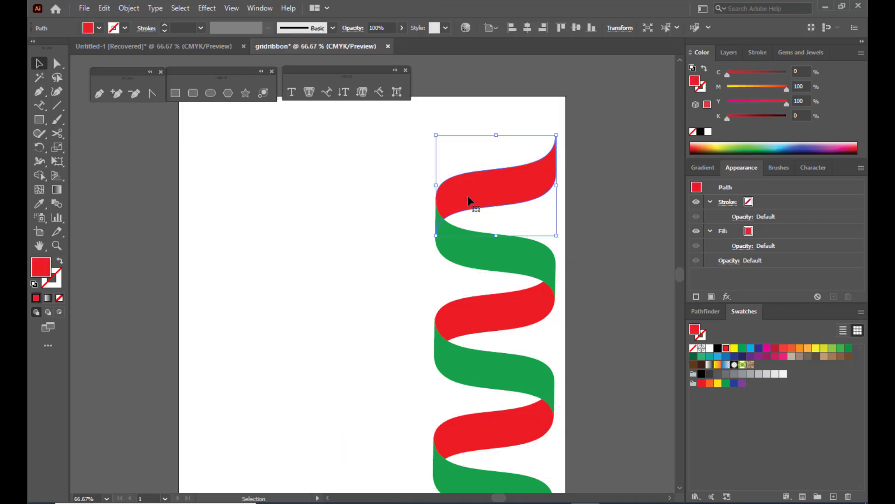
pyautogui.keyDown('shift'); pyautogui.click(461, 245); pyautogui.keyUp('shift')
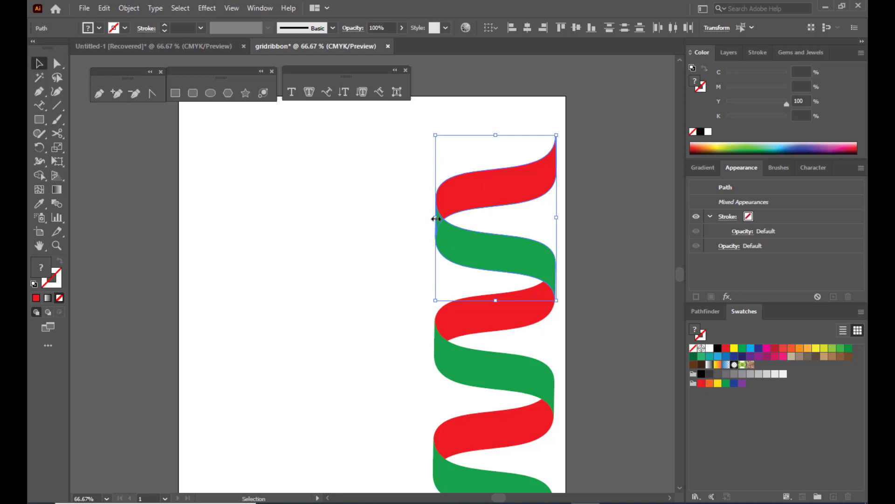
pyautogui.moveTo(436, 218); pyautogui.dragTo(288, 229)
pyautogui.scroll(-2, 400, 201)
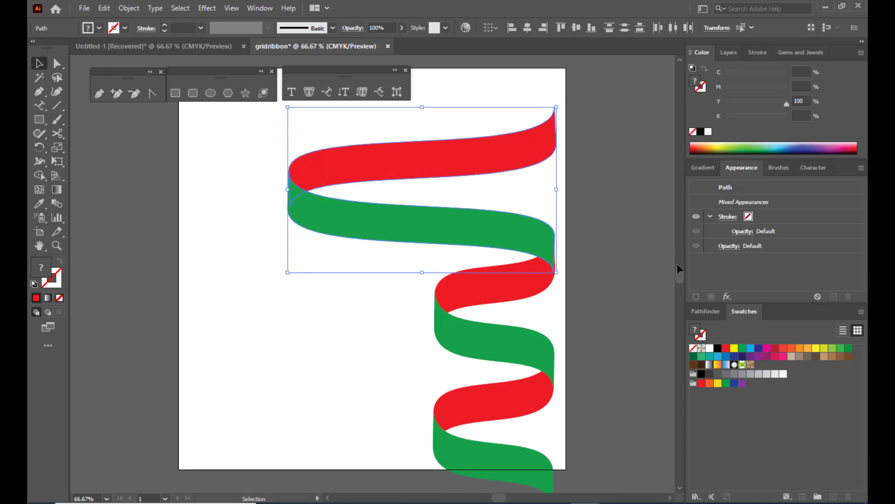
# Step: Stretch the middle red and green ribbon pieces together leftward to about one and a half times their width, less than the top pair
pyautogui.click(581, 312)
pyautogui.click(494, 299)
pyautogui.keyDown('shift'); pyautogui.click(455, 332); pyautogui.keyUp('shift')
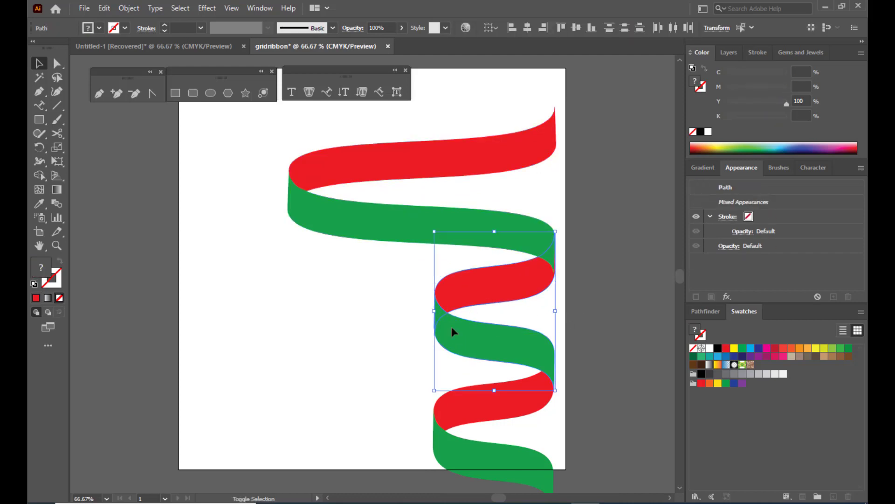
pyautogui.moveTo(434, 311); pyautogui.dragTo(369, 317)
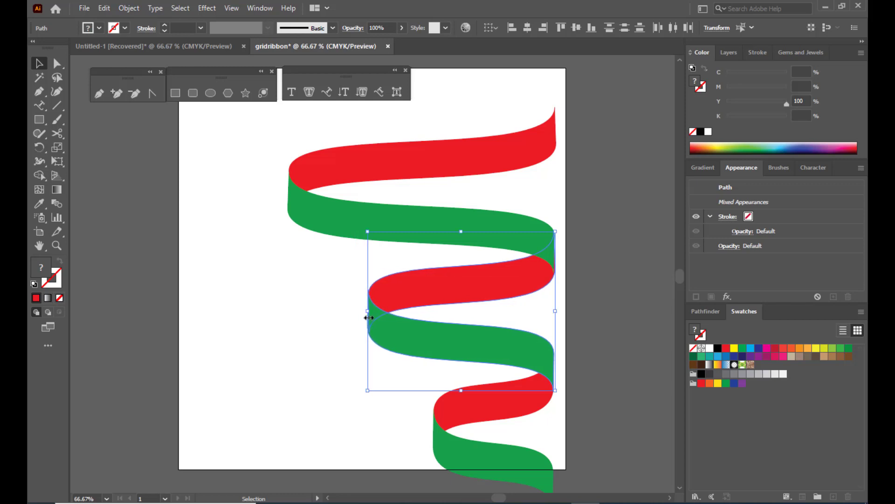
pyautogui.click(614, 286)
# Step: Shift the lower-right anchor point of the topmost green ribbon piece slightly outward to meet the second red piece's right edge, and deselect it
pyautogui.scroll(-3, 617, 285)
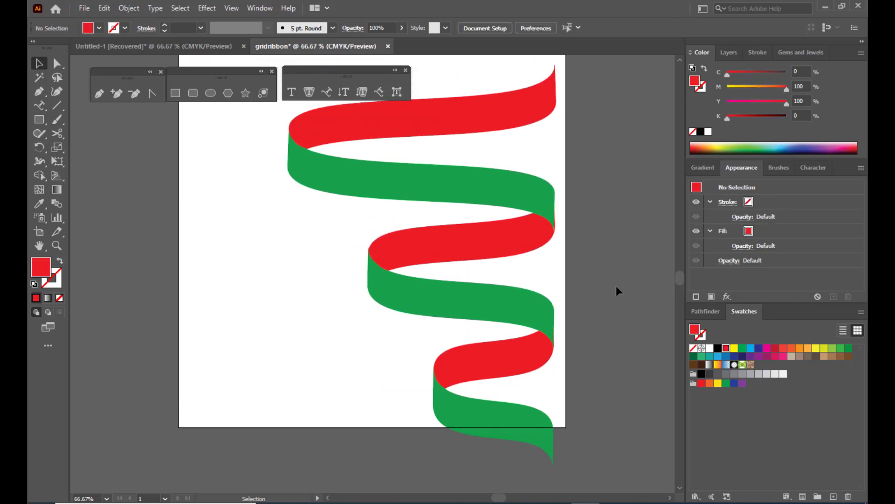
pyautogui.click(541, 236)
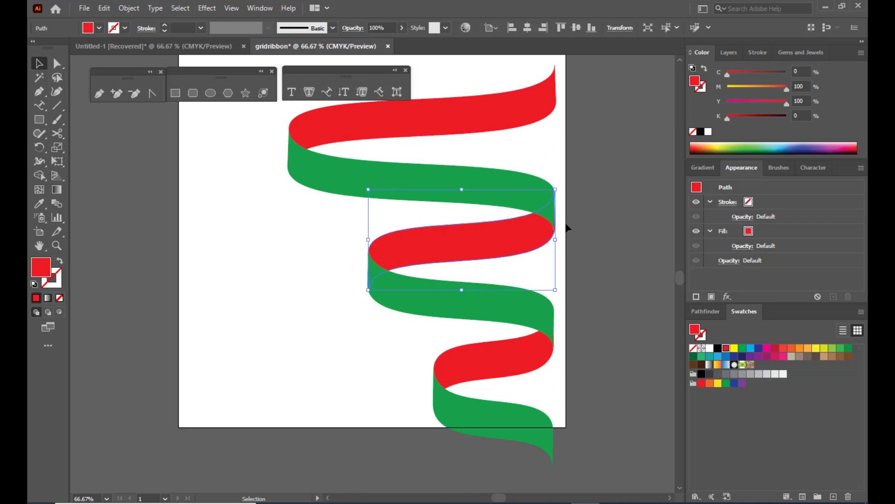
pyautogui.click(553, 226)
pyautogui.click(546, 209)
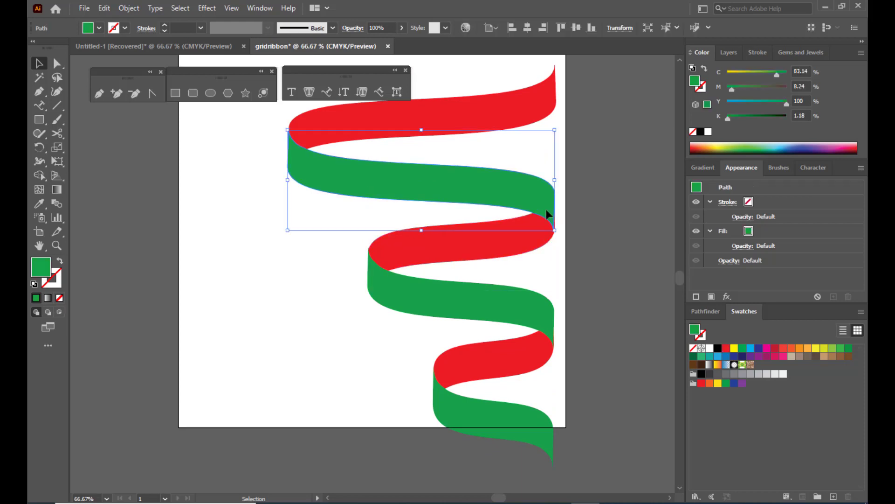
pyautogui.click(56, 63)
pyautogui.scroll(1, 606, 210)
pyautogui.hotkey('ctrl', '+')
pyautogui.hotkey('ctrl', '+')
pyautogui.hotkey('ctrl', '+')
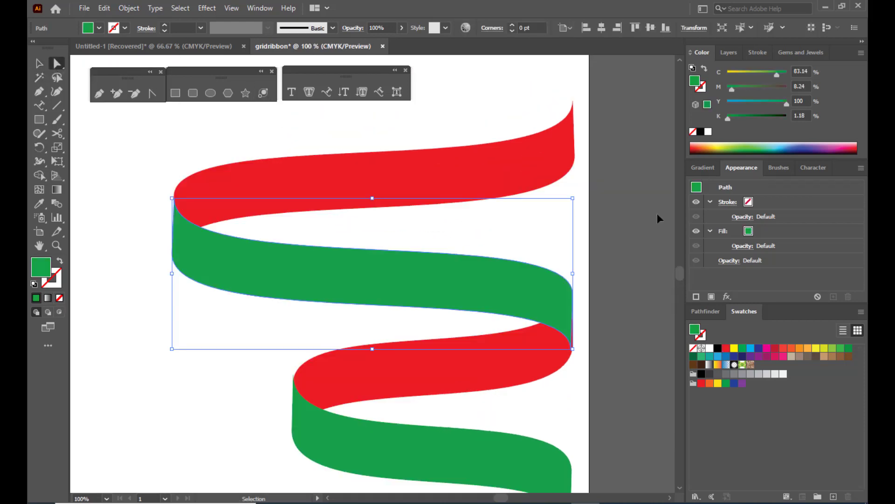
pyautogui.scroll(-3, 578, 232)
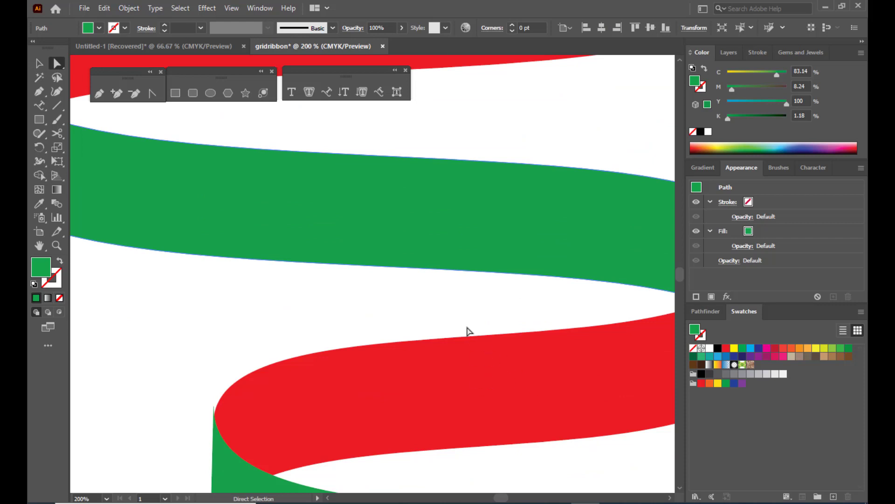
pyautogui.press('space')
pyautogui.moveTo(516, 332); pyautogui.dragTo(130, 126)
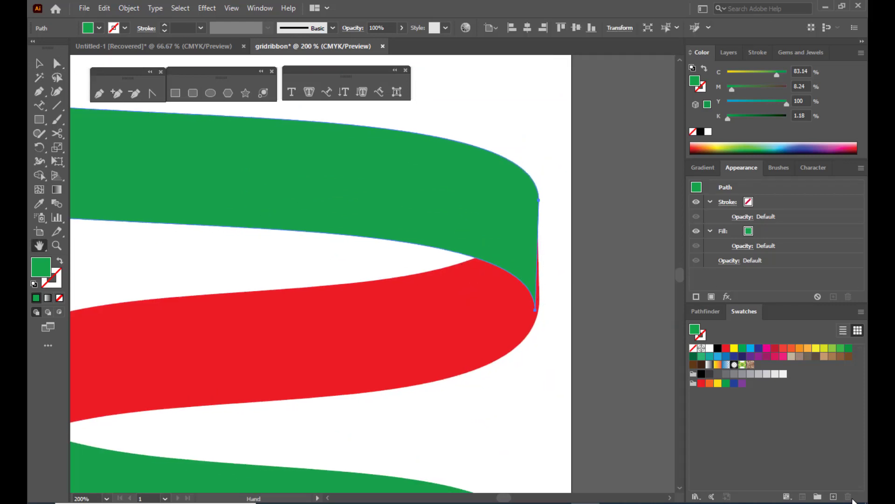
pyautogui.click(56, 63)
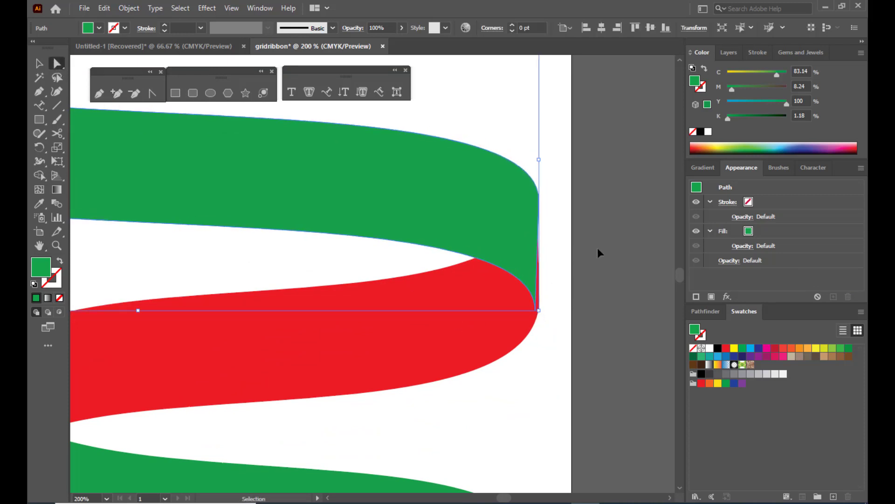
pyautogui.click(552, 274)
pyautogui.click(534, 294)
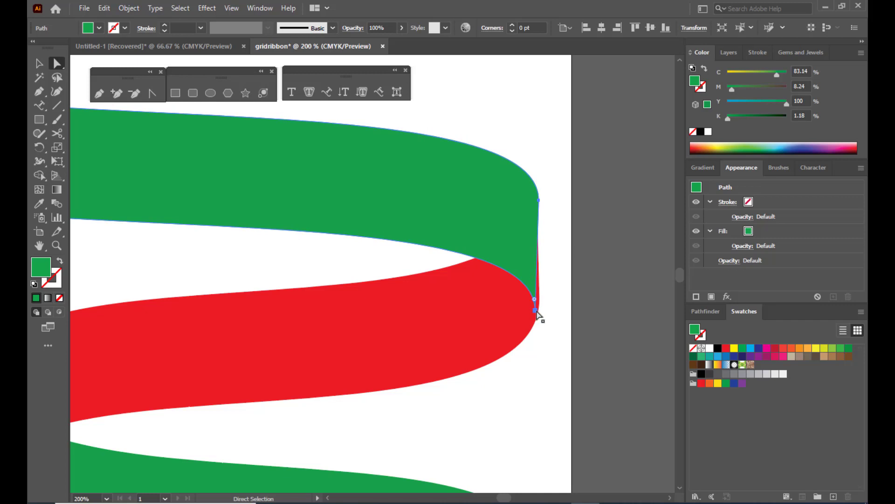
pyautogui.click(535, 309)
pyautogui.moveTo(537, 312); pyautogui.dragTo(539, 310)
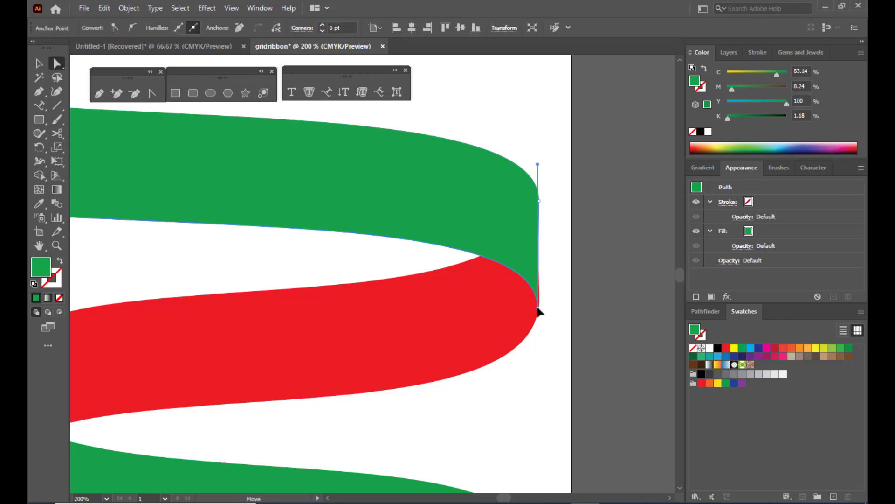
pyautogui.click(573, 314)
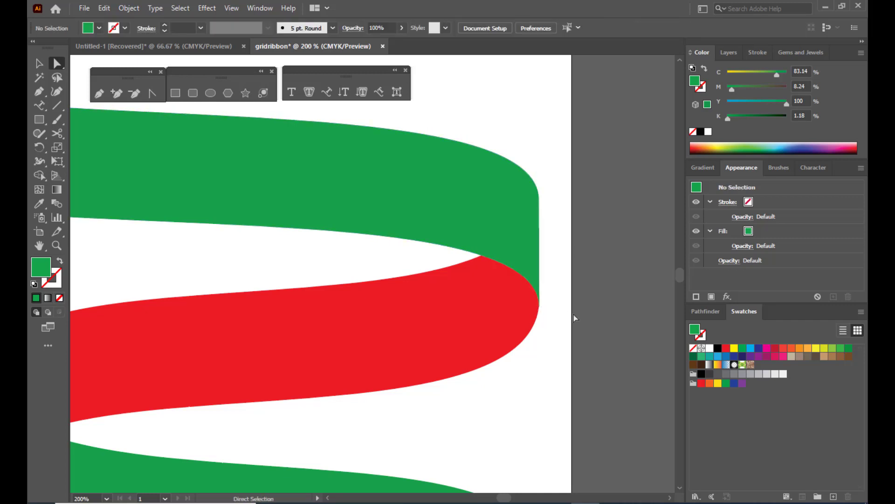
# Step: Scale the whole ribbon down proportionally to about 70% and move it to the artboard's upper-left area
pyautogui.hotkey('ctrl', '-')
pyautogui.hotkey('ctrl', '-')
pyautogui.hotkey('ctrl', '-')
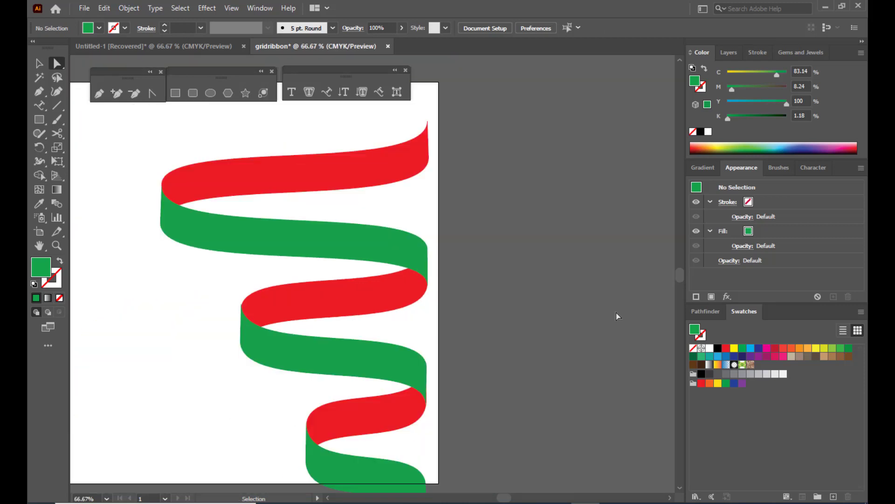
pyautogui.scroll(2, 528, 249)
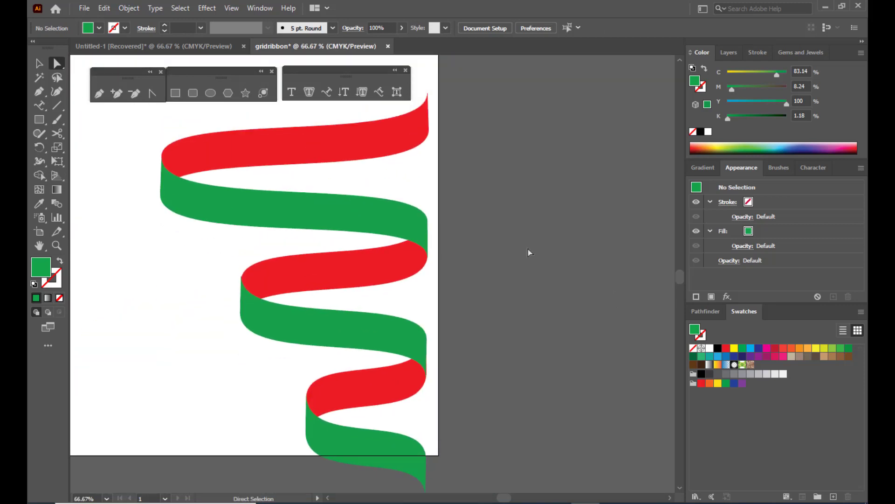
pyautogui.hotkey('ctrl', '-')
pyautogui.click(39, 63)
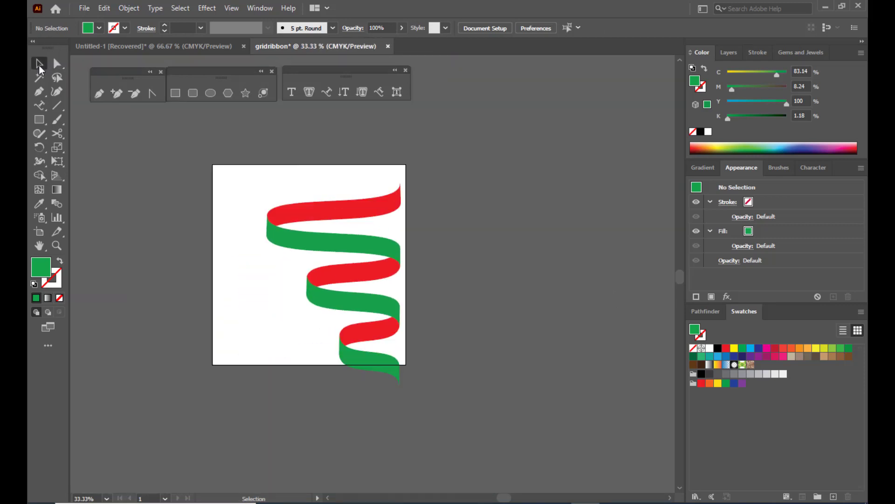
pyautogui.moveTo(240, 165); pyautogui.dragTo(489, 478)
pyautogui.scroll(2, 398, 320)
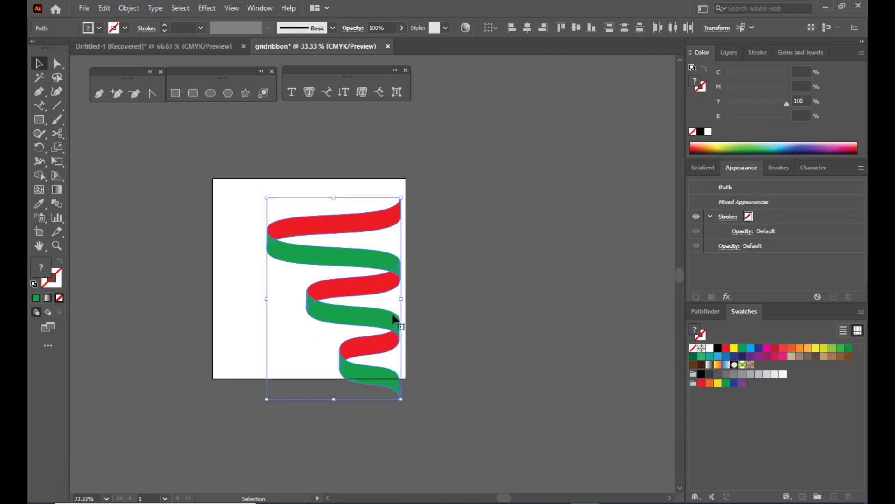
pyautogui.moveTo(402, 211); pyautogui.dragTo(382, 234)
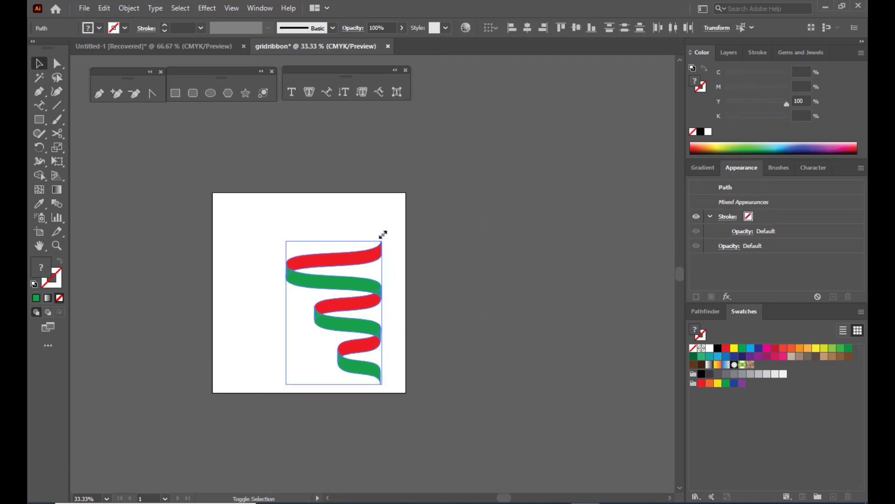
pyautogui.moveTo(343, 292); pyautogui.dragTo(291, 260)
pyautogui.click(378, 298)
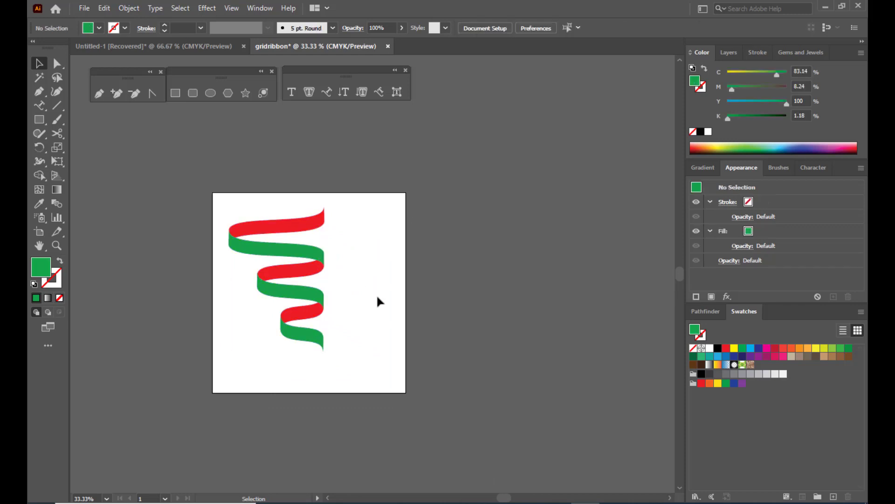
# Step: Fill the topmost red ribbon piece with the purple gradient from the Gems and Jewels swatch library
pyautogui.hotkey('ctrl', '+')
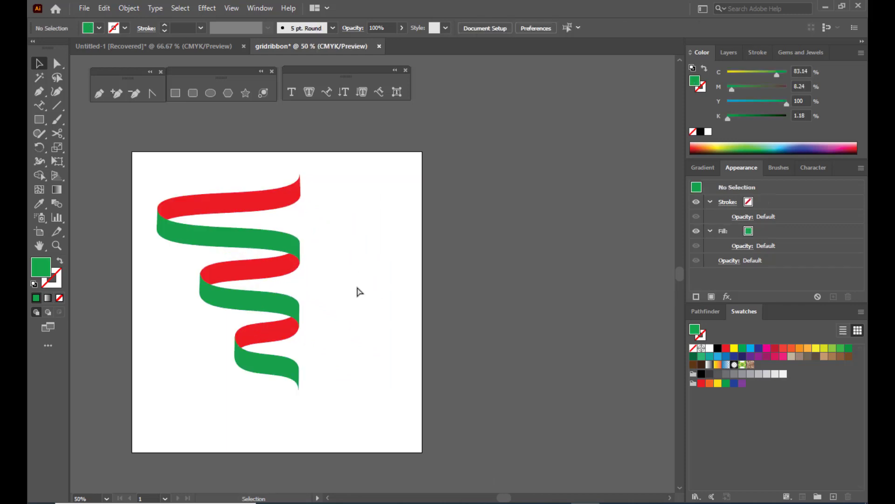
pyautogui.press('space')
pyautogui.moveTo(346, 267); pyautogui.dragTo(508, 288)
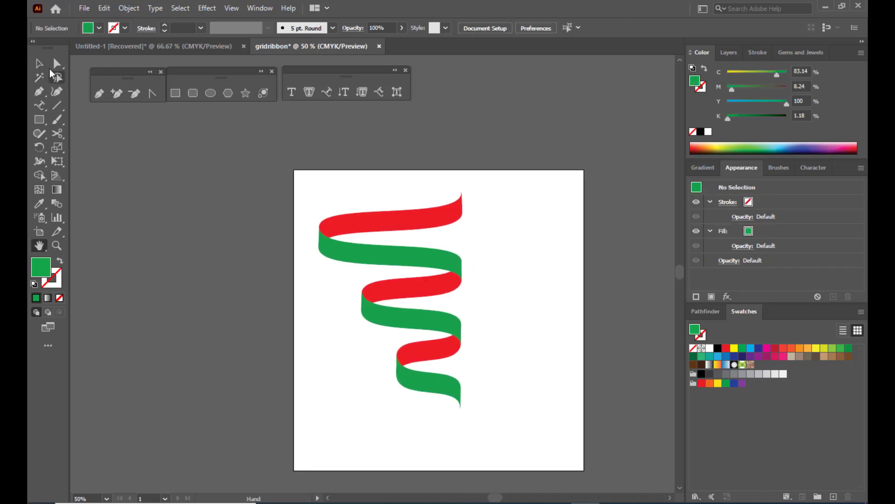
pyautogui.click(40, 63)
pyautogui.click(429, 224)
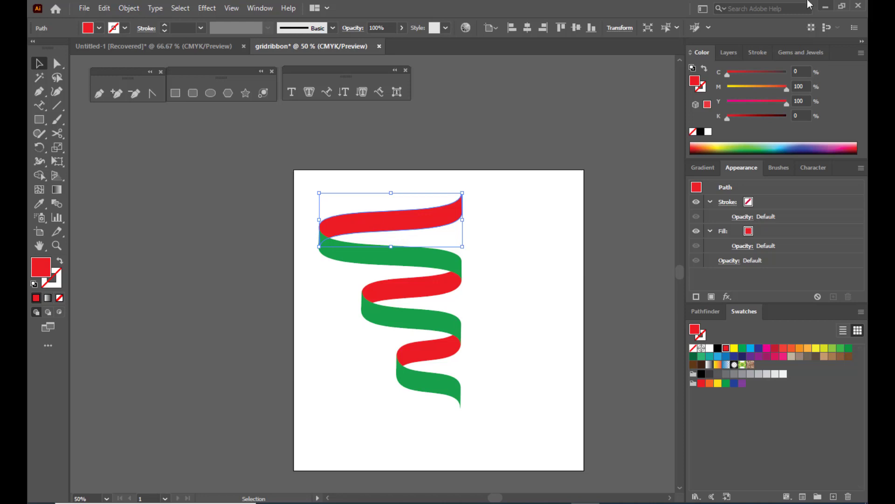
pyautogui.click(795, 53)
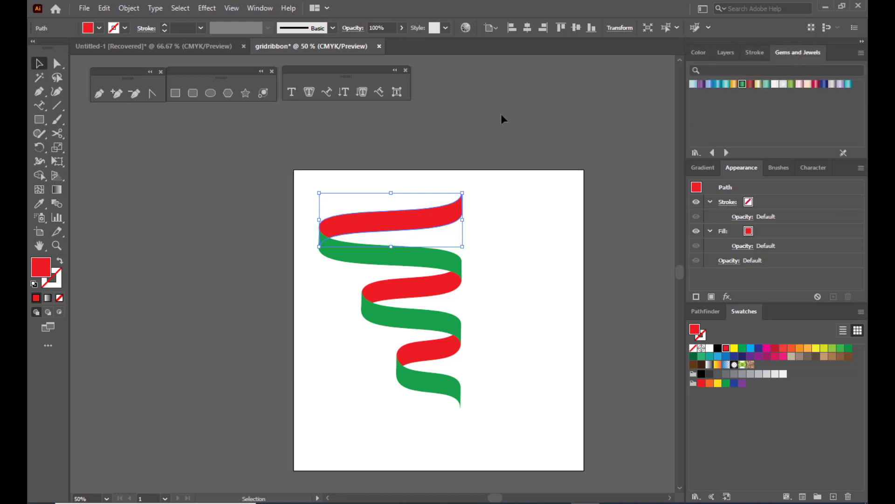
pyautogui.click(420, 184)
pyautogui.click(420, 217)
pyautogui.click(702, 85)
# Step: Copy the purple gradient from the topmost ribbon piece onto the middle red piece with the Eyedropper, and deselect it
pyautogui.click(374, 256)
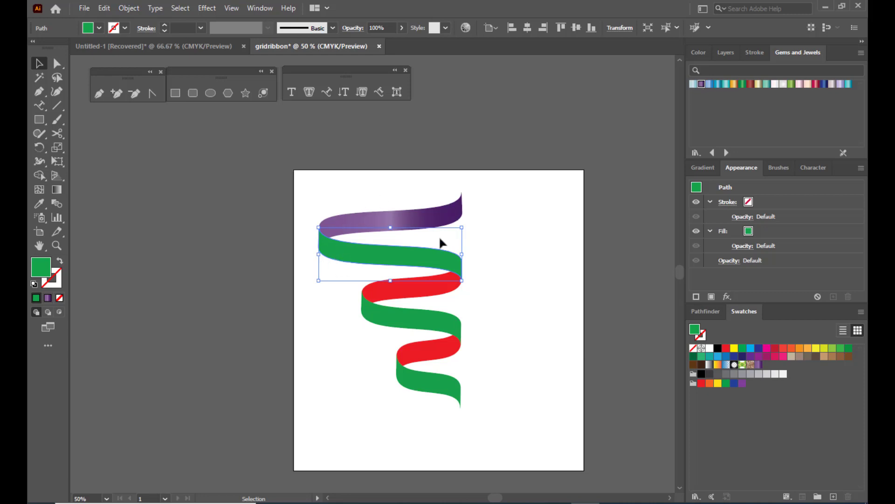
pyautogui.click(518, 254)
pyautogui.click(414, 289)
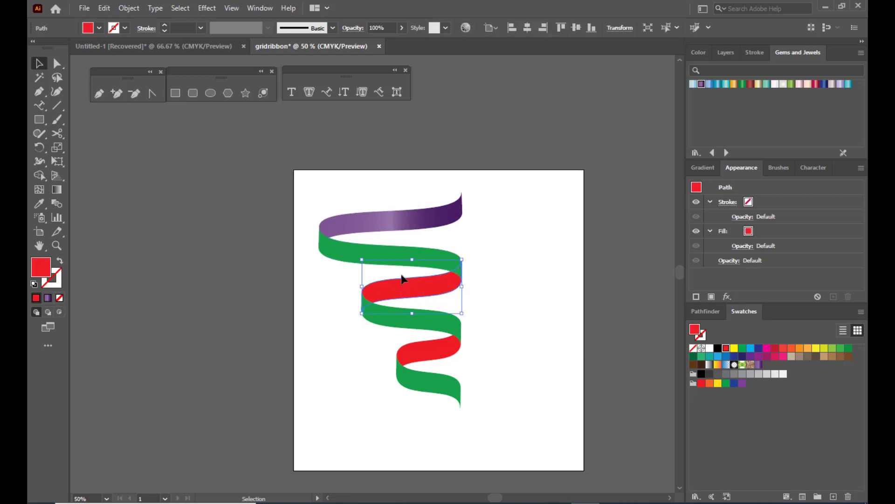
pyautogui.click(40, 203)
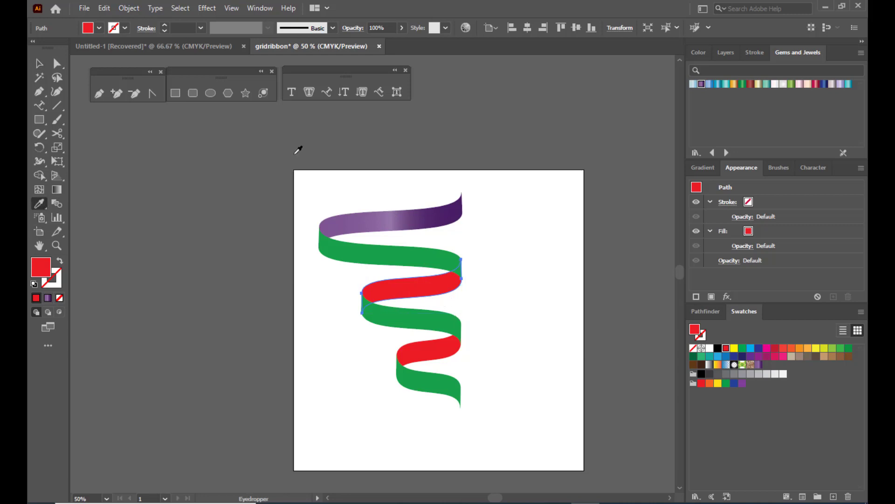
pyautogui.click(393, 217)
pyautogui.press('v')
pyautogui.click(275, 311)
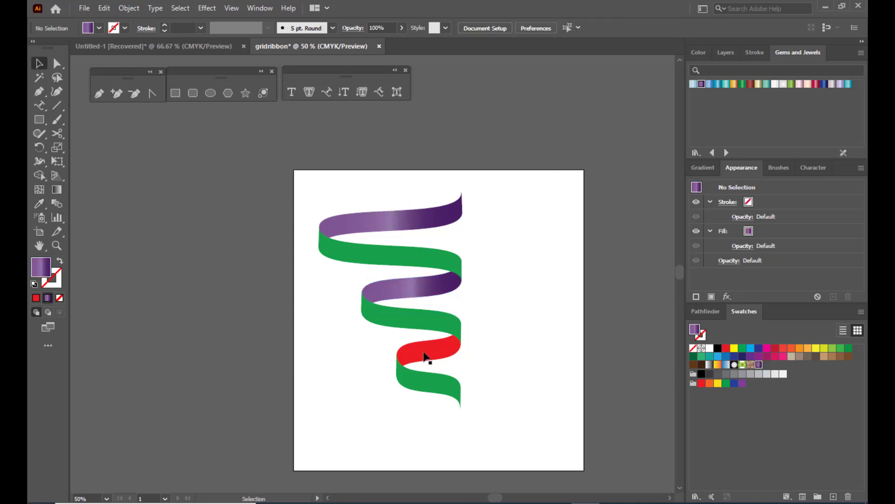
# Step: Apply the topmost piece's purple gradient to the lowest red ribbon piece with the Eyedropper, and deselect it
pyautogui.click(425, 357)
pyautogui.click(39, 204)
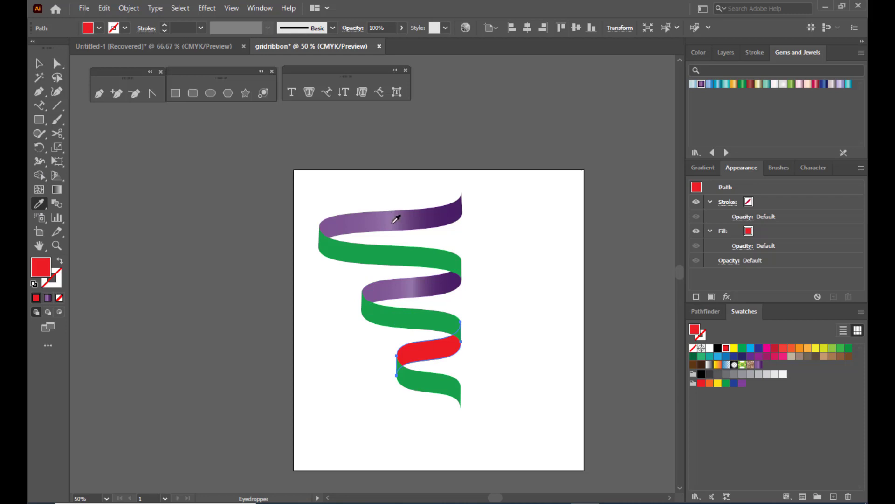
pyautogui.click(393, 220)
pyautogui.click(39, 64)
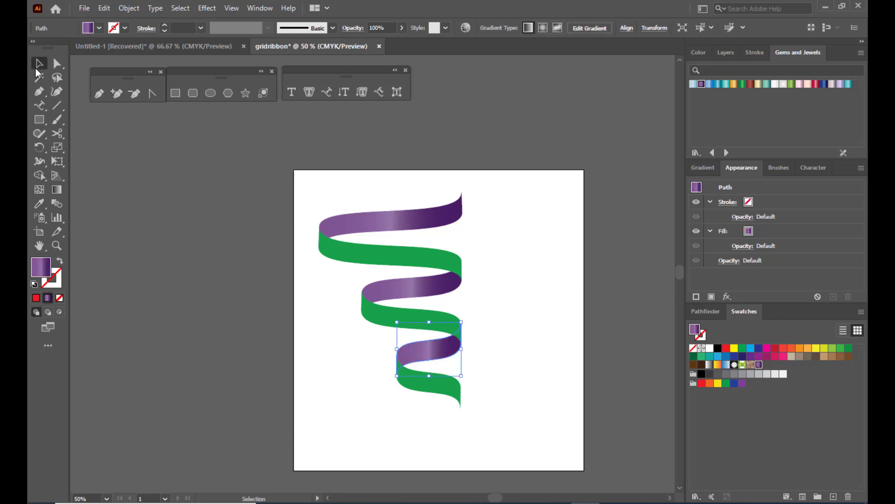
pyautogui.click(313, 239)
# Step: Fill the topmost green ribbon piece with the dark red Gems and Jewels gradient and copy it onto the middle green piece with the Eyedropper
pyautogui.click(340, 237)
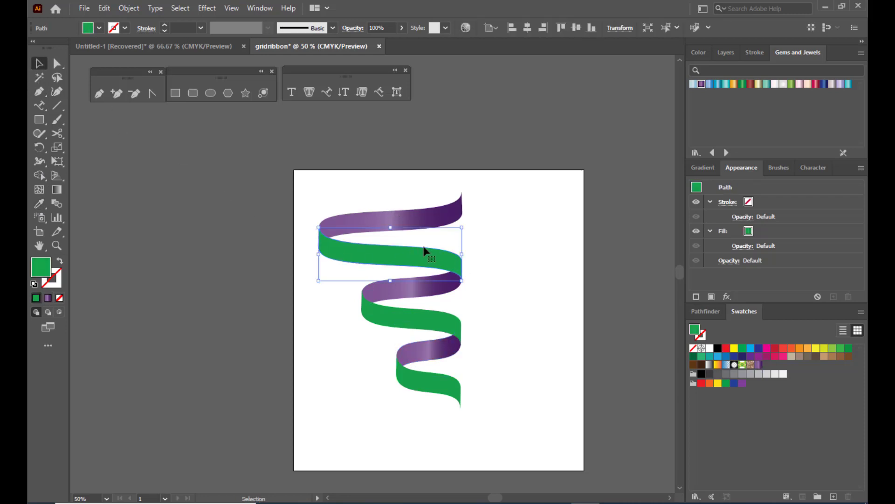
pyautogui.click(751, 84)
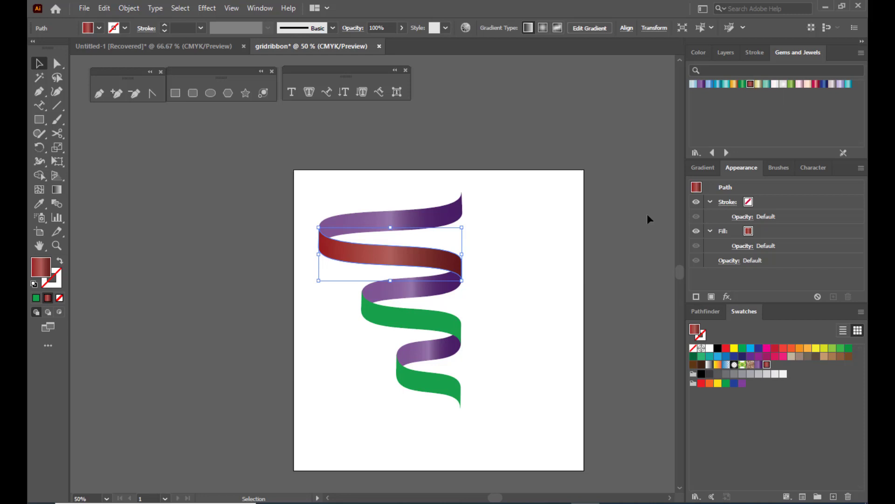
pyautogui.click(400, 312)
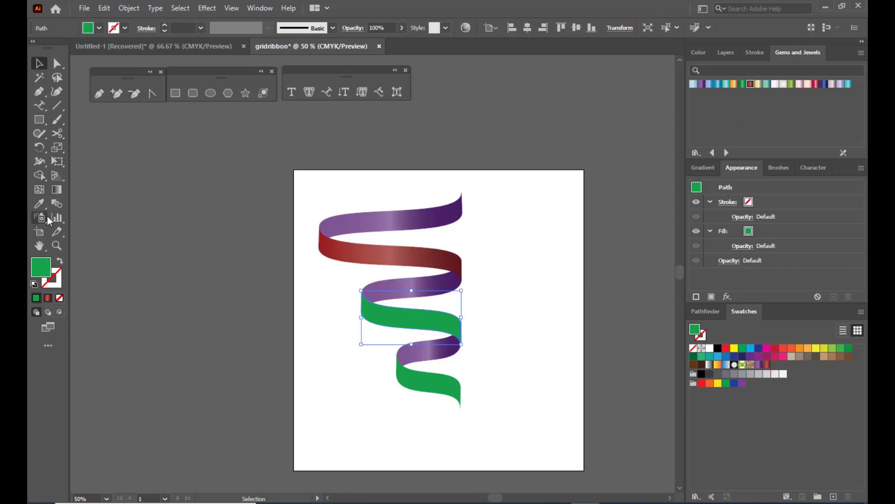
pyautogui.click(40, 204)
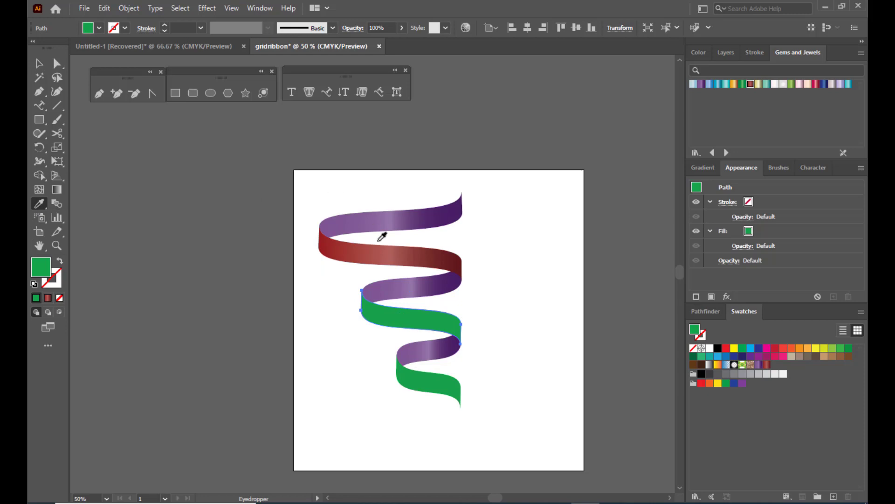
pyautogui.click(387, 257)
pyautogui.click(39, 63)
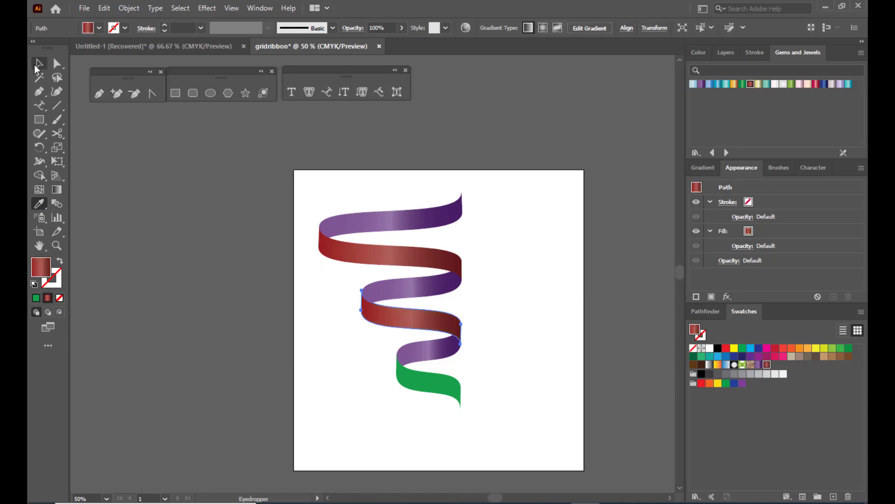
pyautogui.click(172, 172)
# Step: Sample the dark red gradient from the piece above onto the lowest green ribbon piece with the Eyedropper, and deselect it
pyautogui.click(442, 389)
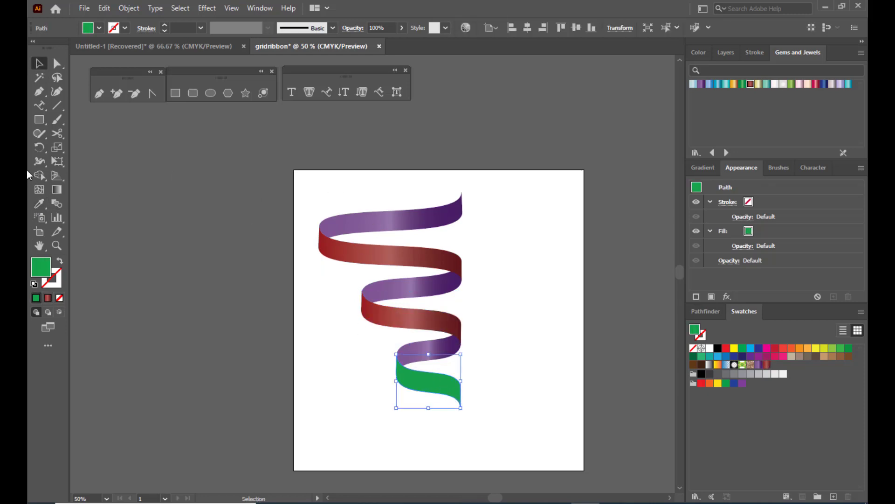
pyautogui.click(39, 204)
pyautogui.click(388, 309)
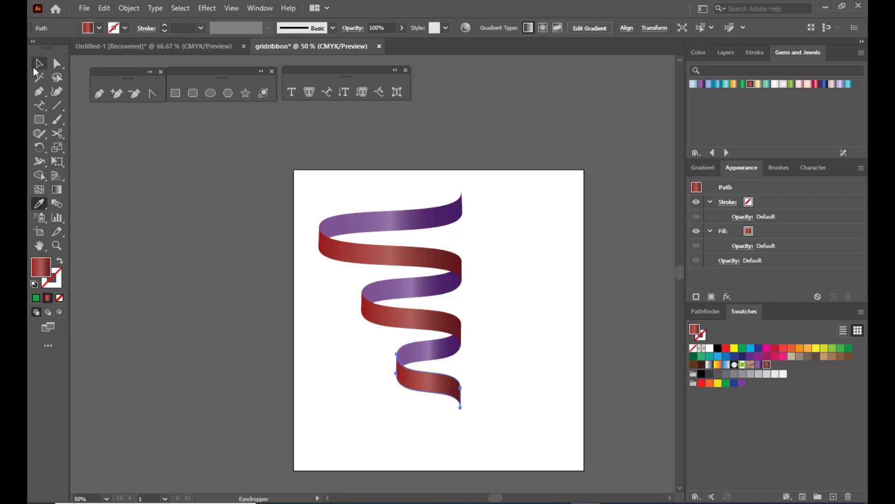
pyautogui.click(39, 63)
pyautogui.click(218, 239)
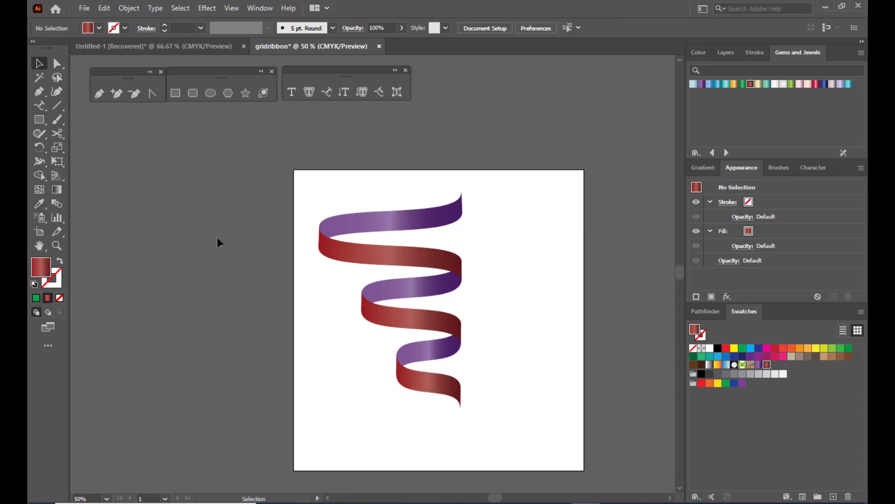
# Step: Select all the ribbon pieces and group them into one object
pyautogui.moveTo(305, 182); pyautogui.dragTo(509, 434)
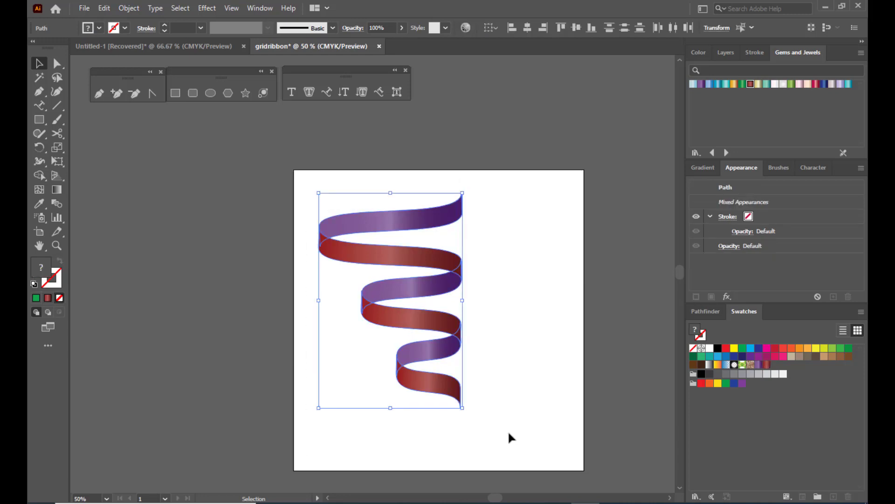
pyautogui.press('a')
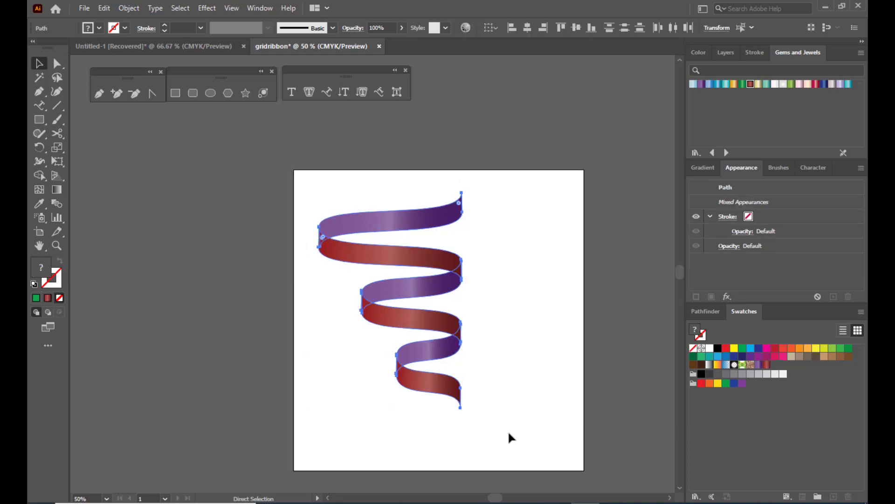
pyautogui.hotkey('ctrl', 'g')
pyautogui.press('v')
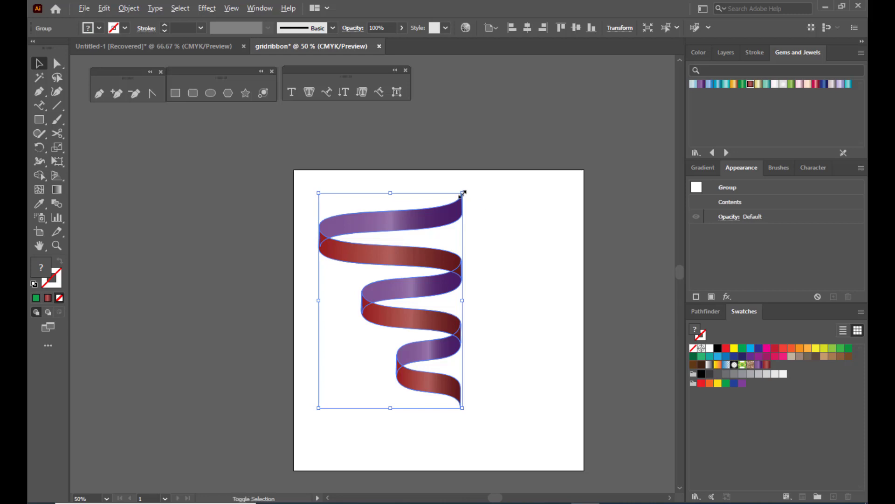
# Step: Scale down the ribbon group, place it in the artboard's upper-left area, and rotate it slightly counterclockwise
pyautogui.moveTo(462, 193); pyautogui.dragTo(443, 223)
pyautogui.moveTo(430, 256); pyautogui.dragTo(392, 255)
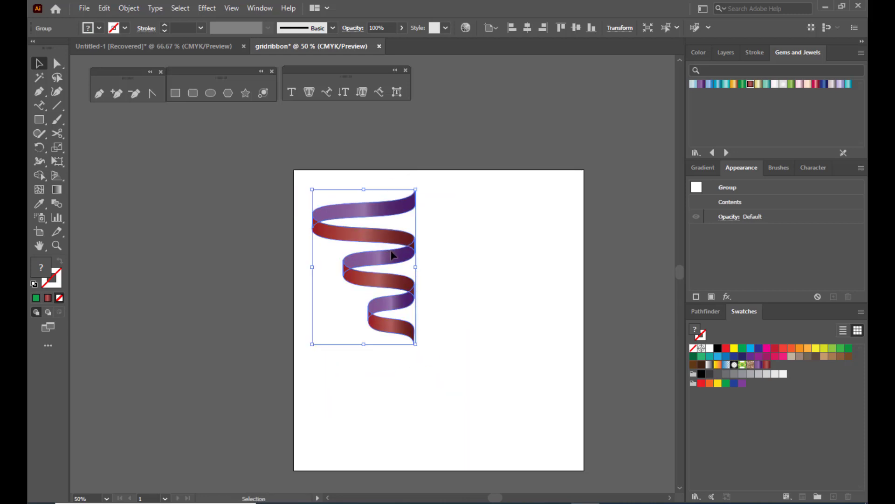
pyautogui.moveTo(420, 349); pyautogui.dragTo(448, 329)
# Step: Duplicate the tilted ribbon to its right, reflect the copy across the vertical axis, and position it as a level mirror image
pyautogui.moveTo(390, 236); pyautogui.dragTo(505, 229)
pyautogui.rightClick(505, 229)
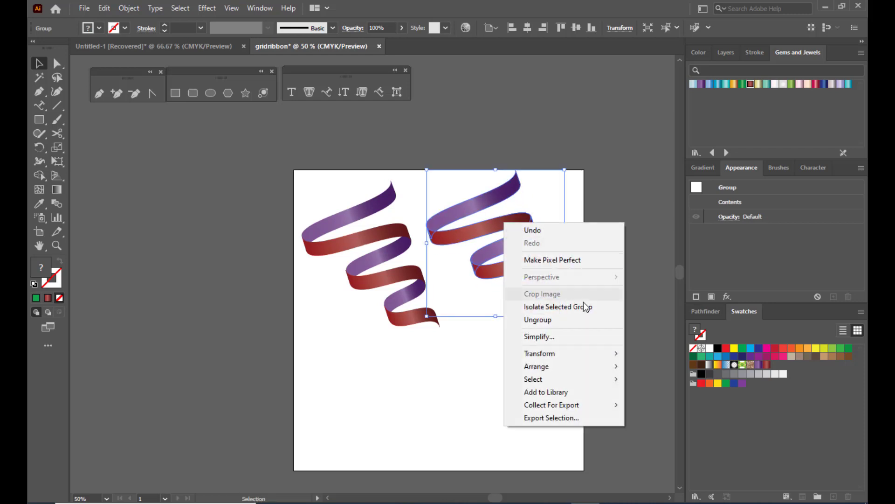
pyautogui.moveTo(553, 358)
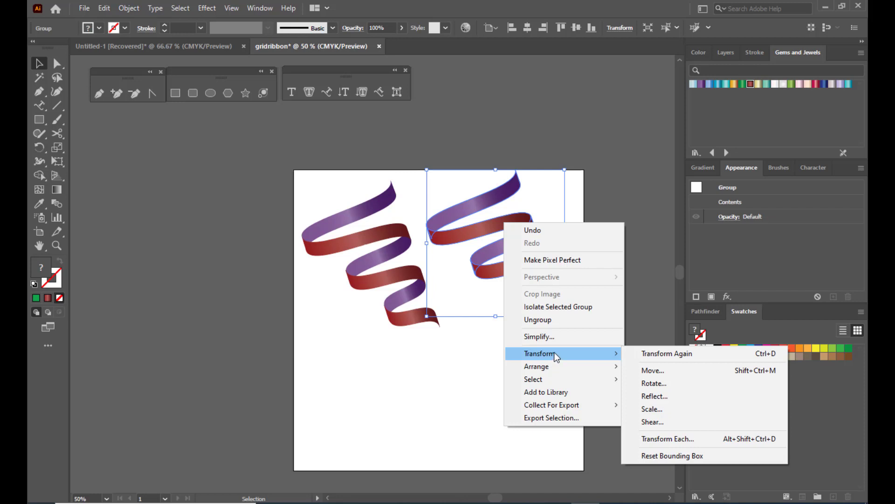
pyautogui.click(652, 396)
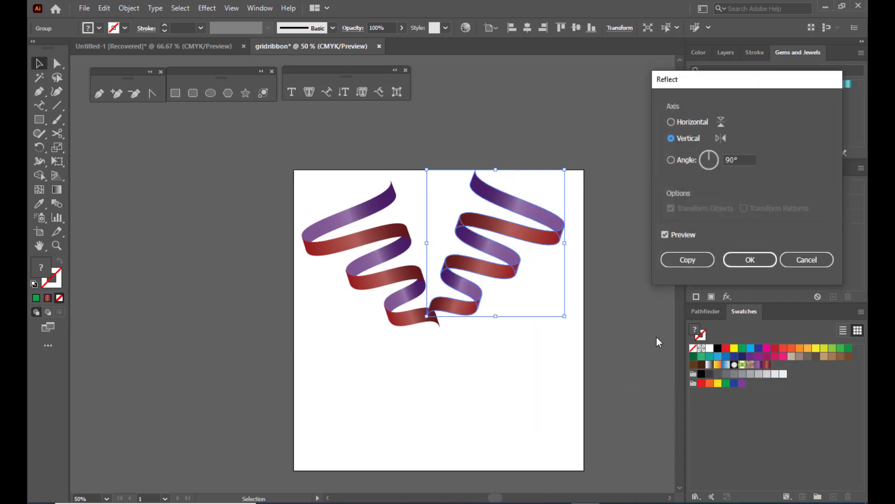
pyautogui.click(751, 261)
pyautogui.moveTo(472, 313); pyautogui.dragTo(485, 321)
pyautogui.click(536, 146)
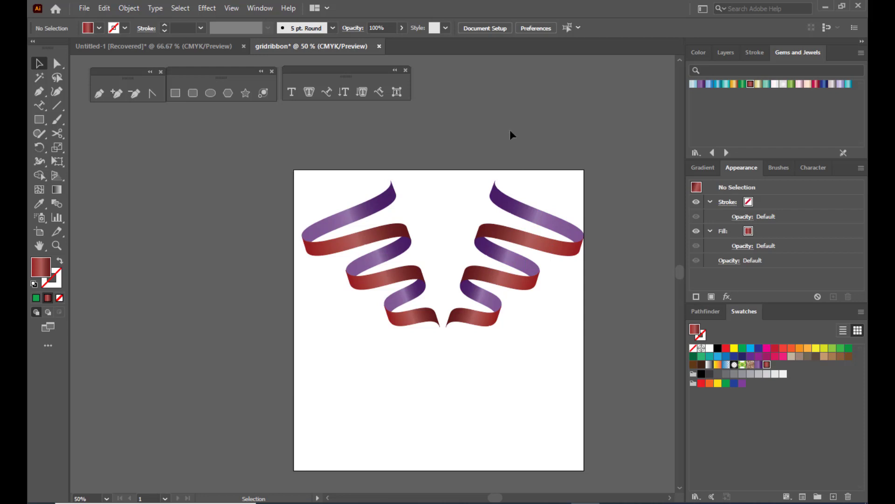
# Step: Scale both ribbons down together slightly so they fit inside the artboard with a margin, and deselect them
pyautogui.moveTo(267, 165); pyautogui.dragTo(611, 387)
pyautogui.moveTo(584, 179); pyautogui.dragTo(569, 185)
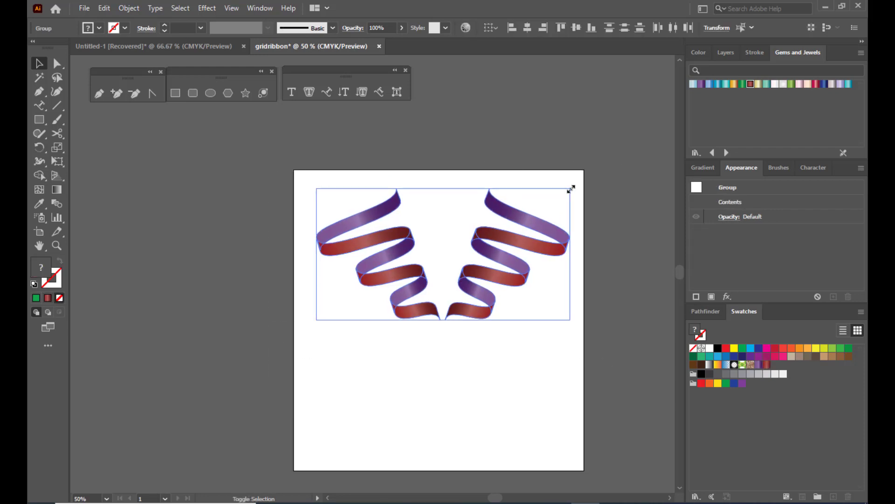
pyautogui.click(559, 368)
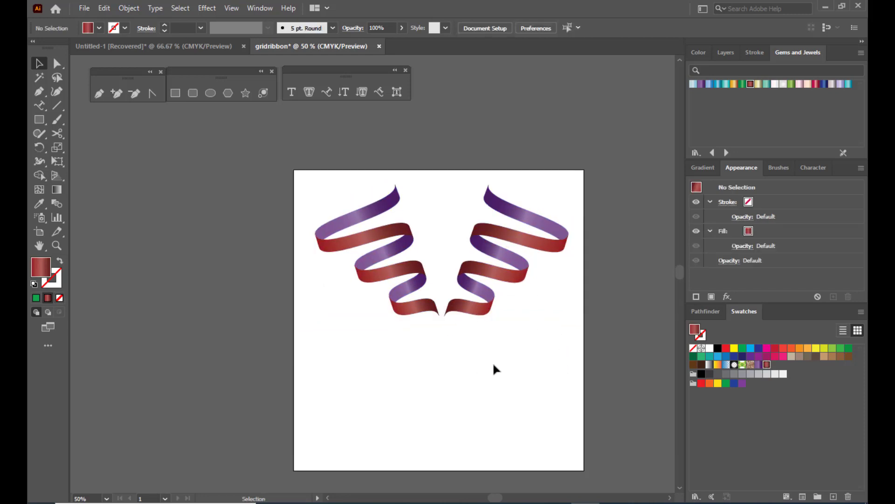
# Step: Duplicate the upper-left ribbon directly below itself, reflect the copy across the horizontal axis, and nudge it into line
pyautogui.click(402, 311)
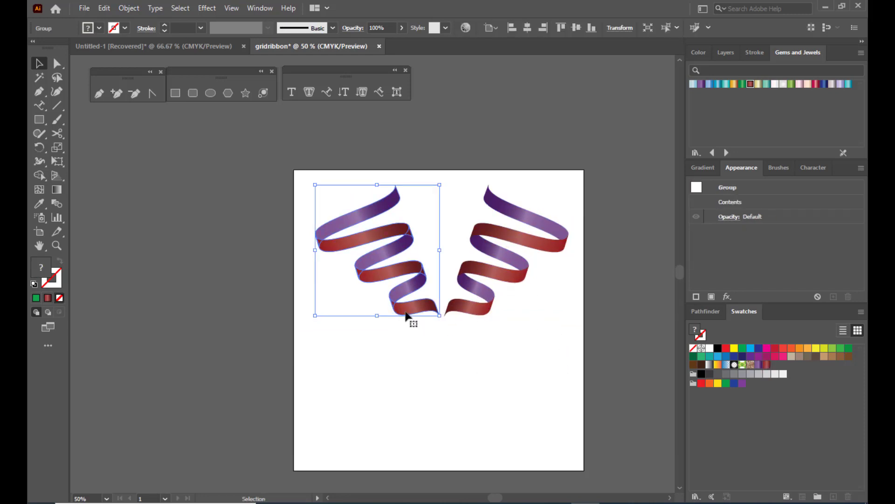
pyautogui.moveTo(402, 310); pyautogui.dragTo(418, 442)
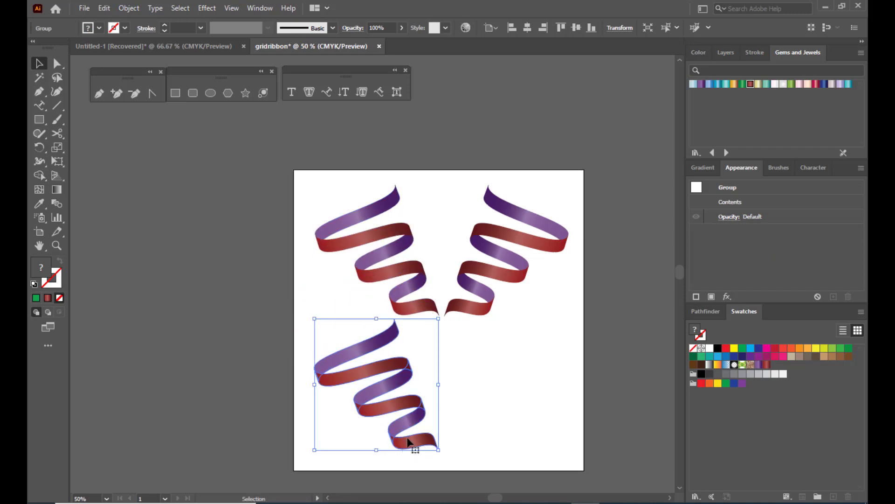
pyautogui.rightClick(407, 439)
pyautogui.moveTo(449, 371)
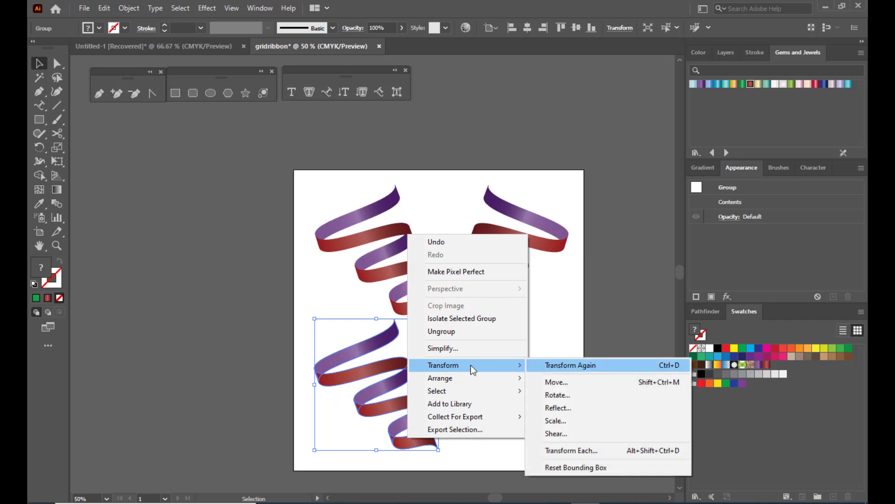
pyautogui.click(572, 413)
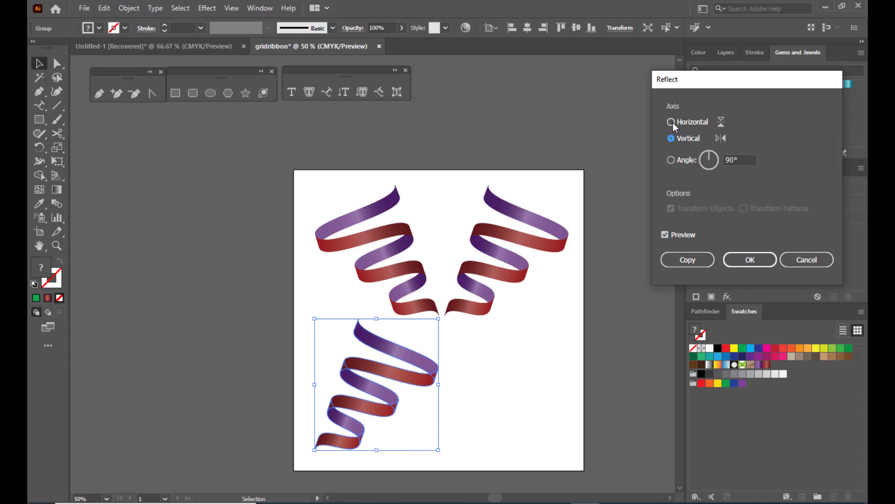
pyautogui.click(671, 122)
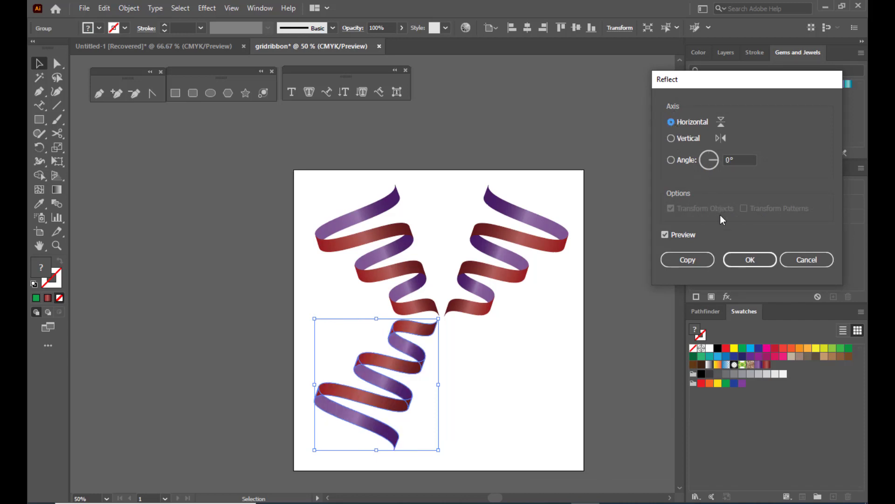
pyautogui.click(742, 259)
pyautogui.moveTo(400, 351); pyautogui.dragTo(401, 348)
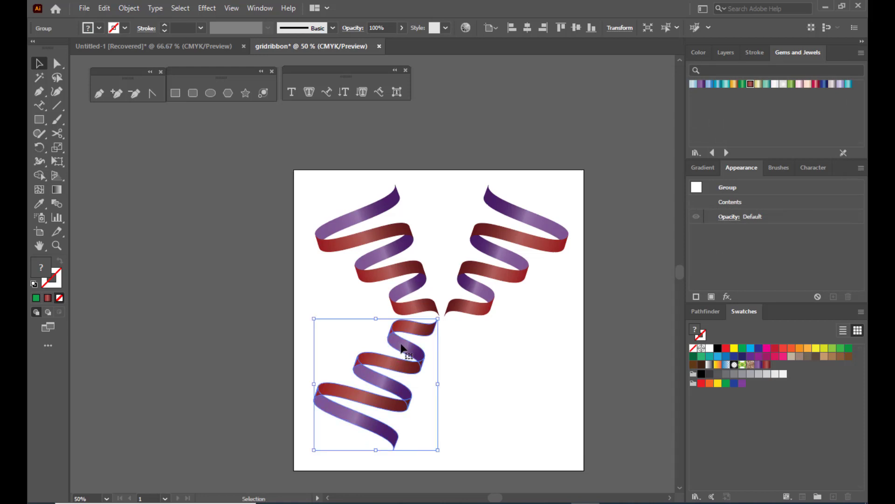
# Step: Duplicate the lower ribbon group into the empty lower corner of the artboard and reflect the copy across the vertical axis
pyautogui.moveTo(401, 348); pyautogui.dragTo(521, 359)
pyautogui.rightClick(521, 359)
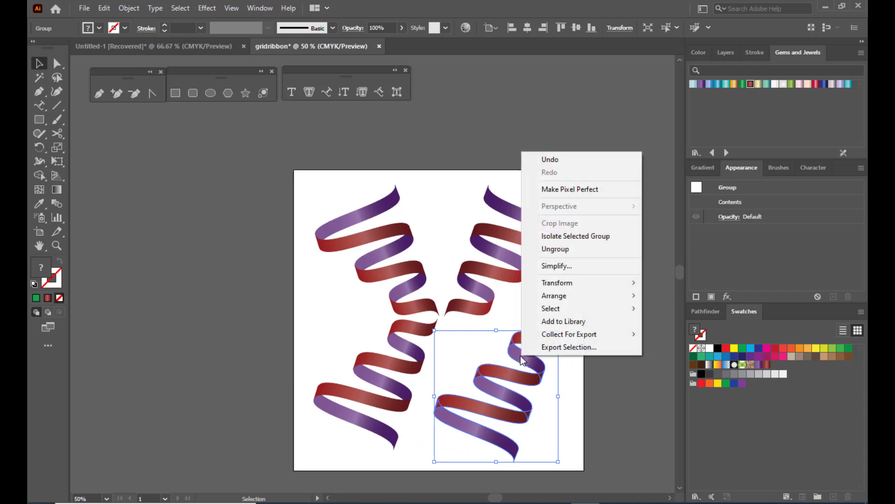
pyautogui.moveTo(579, 290)
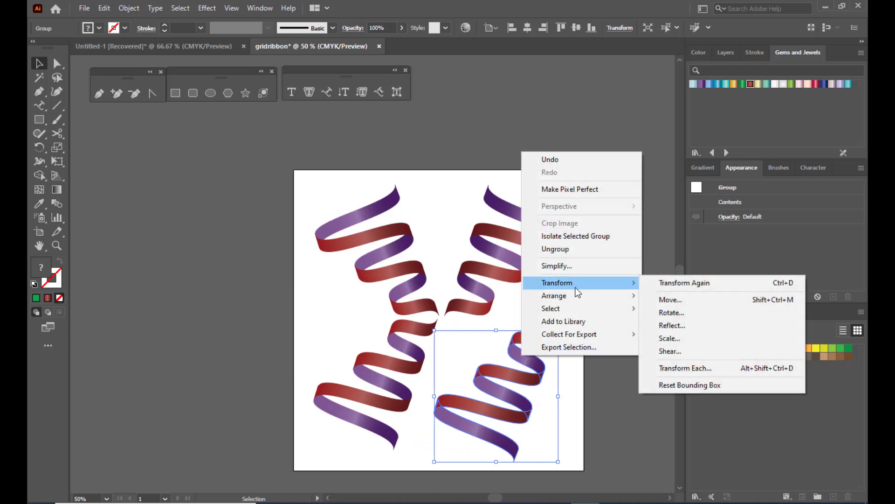
pyautogui.click(680, 328)
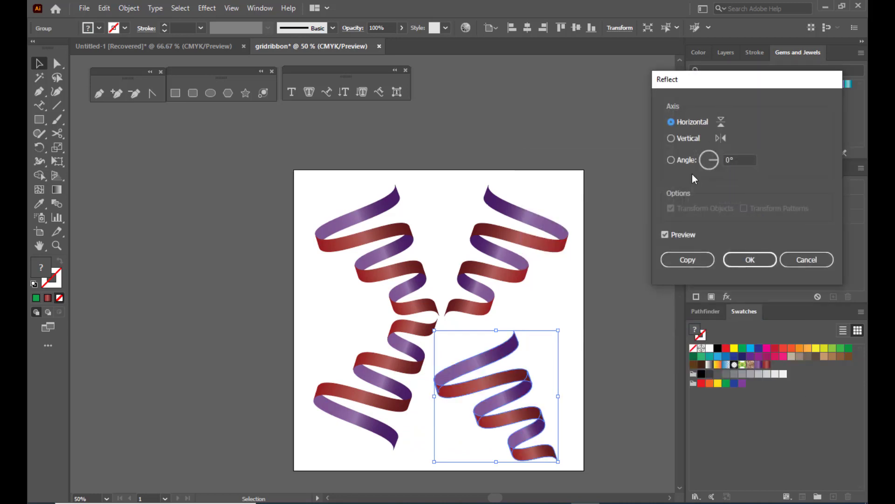
pyautogui.click(672, 138)
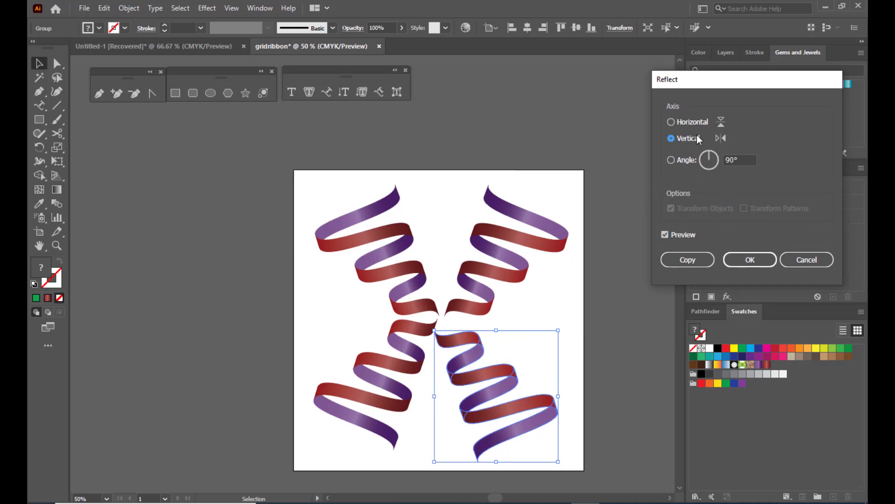
pyautogui.click(747, 259)
# Step: Position the reflected ribbon copy directly beneath the upper ribbon on its side so it mirrors the ribbon above
pyautogui.moveTo(463, 363); pyautogui.dragTo(475, 354)
pyautogui.click(570, 243)
pyautogui.scroll(-2, 569, 237)
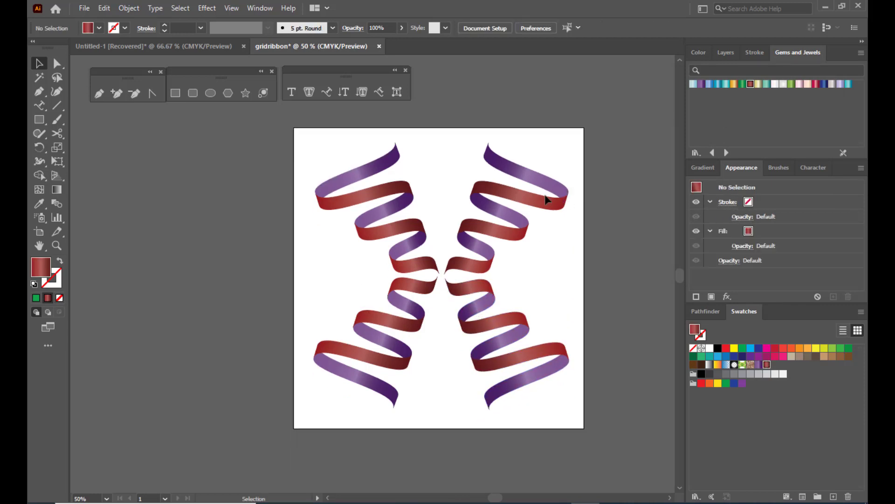
pyautogui.scroll(2, 485, 170)
pyautogui.scroll(-1, 254, 221)
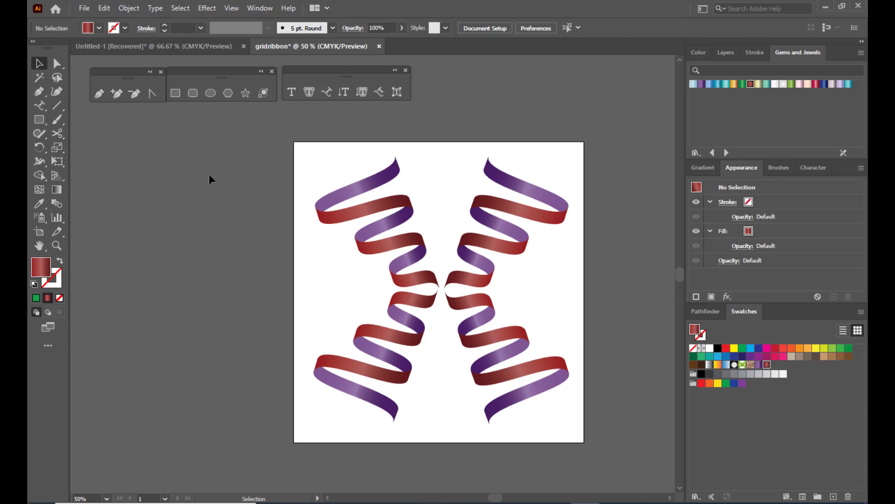
# Step: Draw a rectangle covering the two lower ribbons, with its upper edge lowered to the base of the upper ribbons
pyautogui.click(176, 93)
pyautogui.moveTo(301, 279)
pyautogui.mouseDown()
pyautogui.moveTo(322, 296)
pyautogui.moveTo(523, 357)
pyautogui.moveTo(580, 426)
pyautogui.moveTo(577, 437)
pyautogui.mouseUp()
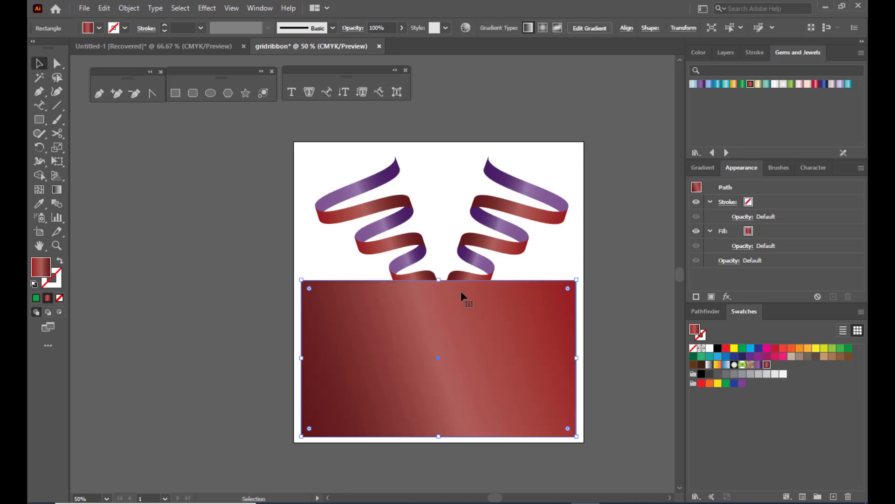
pyautogui.moveTo(438, 280)
pyautogui.mouseDown()
pyautogui.moveTo(439, 298)
pyautogui.moveTo(449, 291)
pyautogui.mouseUp()
pyautogui.click(622, 243)
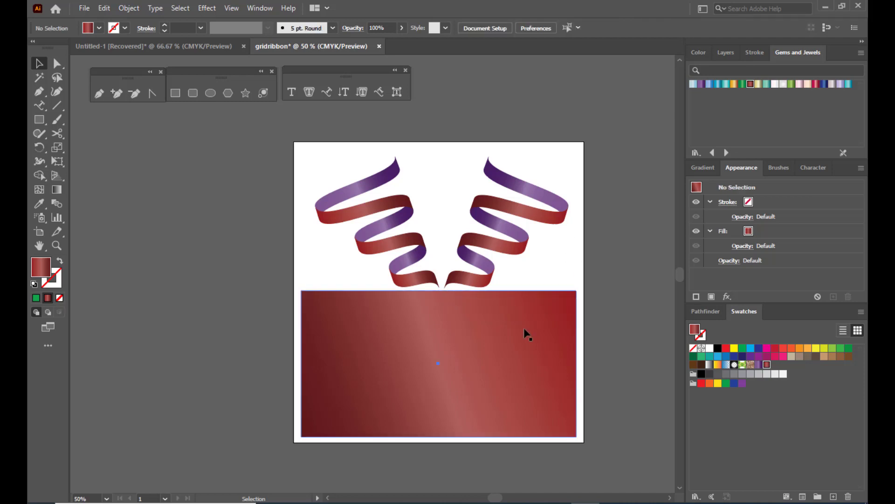
# Step: Fill the rectangle over the lower ribbons with the White, Black preset gradient
pyautogui.click(524, 328)
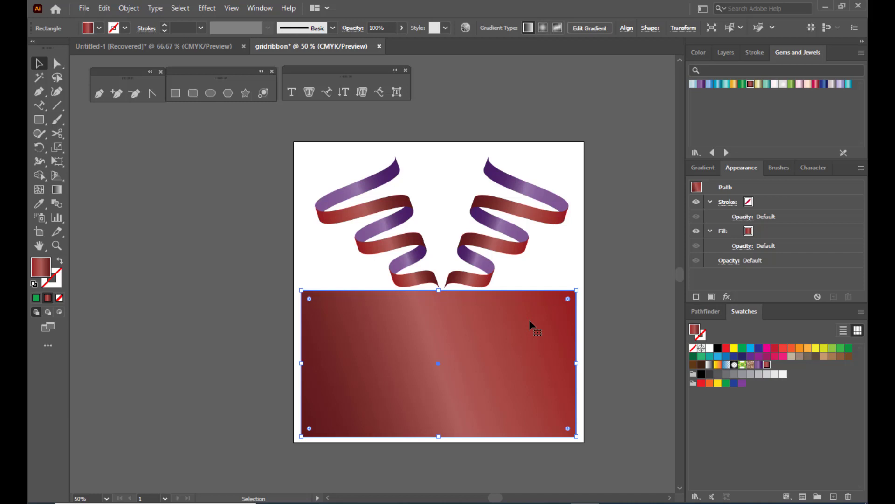
pyautogui.click(701, 167)
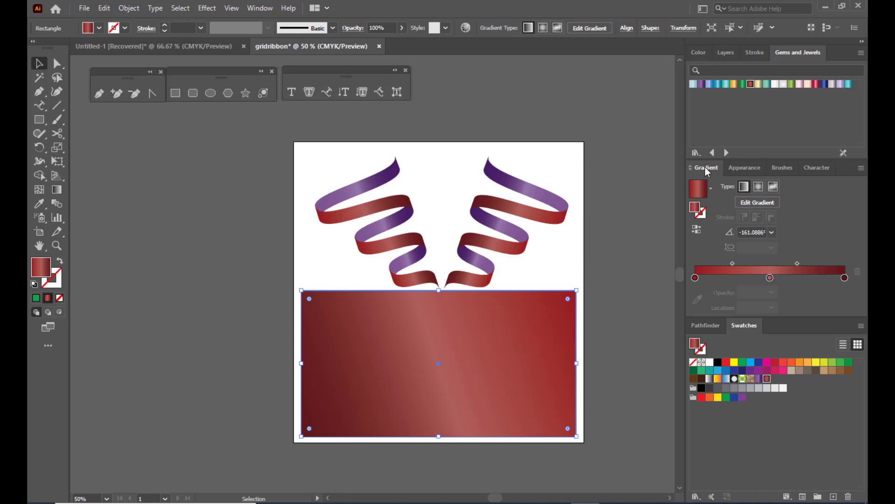
pyautogui.click(259, 9)
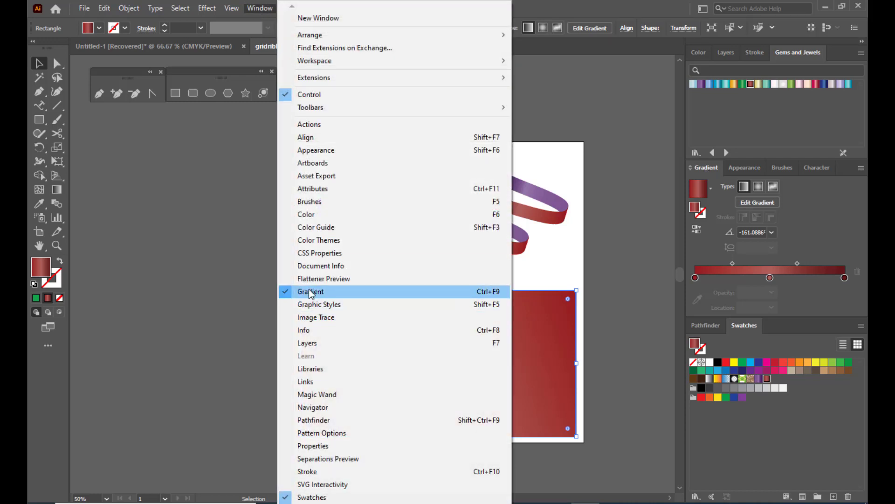
pyautogui.click(608, 226)
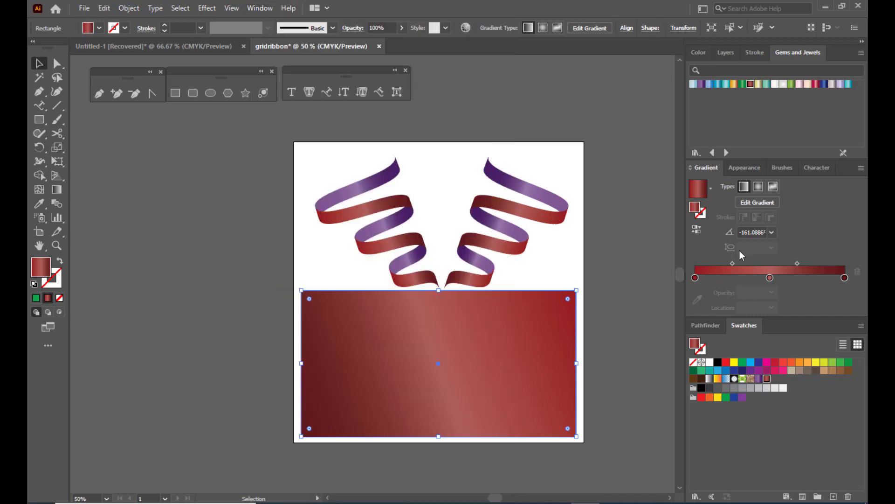
pyautogui.click(711, 188)
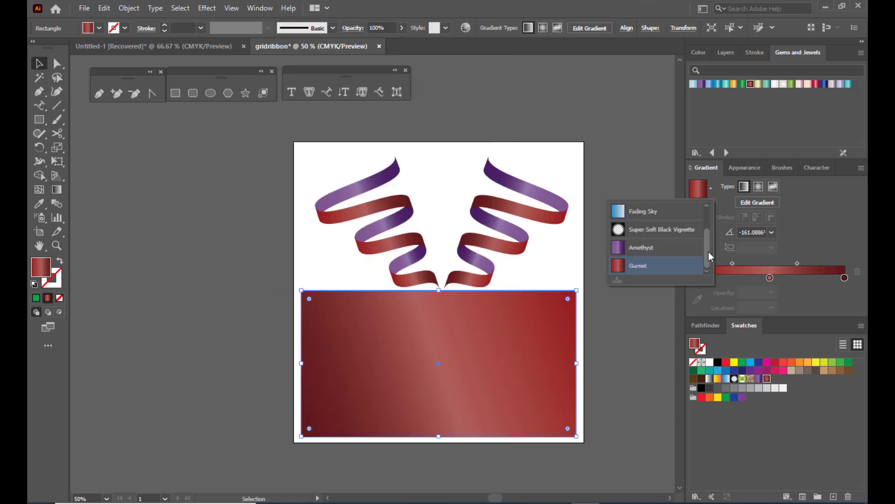
pyautogui.moveTo(709, 251); pyautogui.dragTo(708, 217)
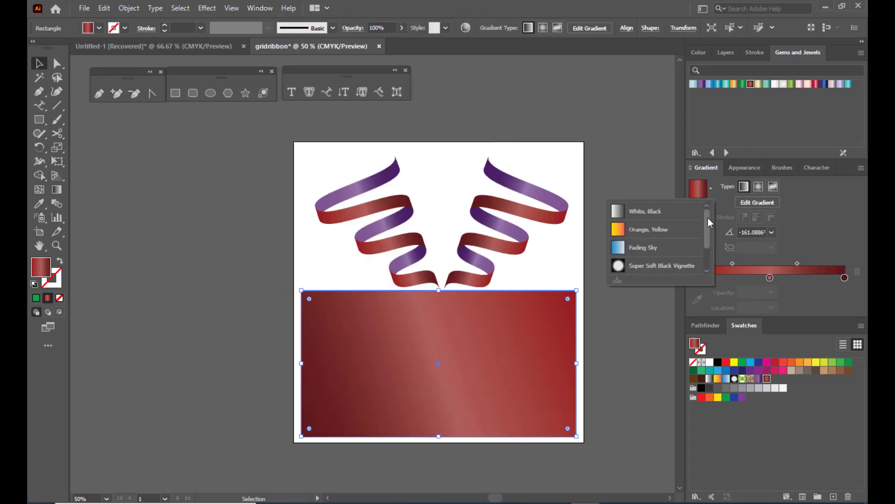
pyautogui.click(653, 215)
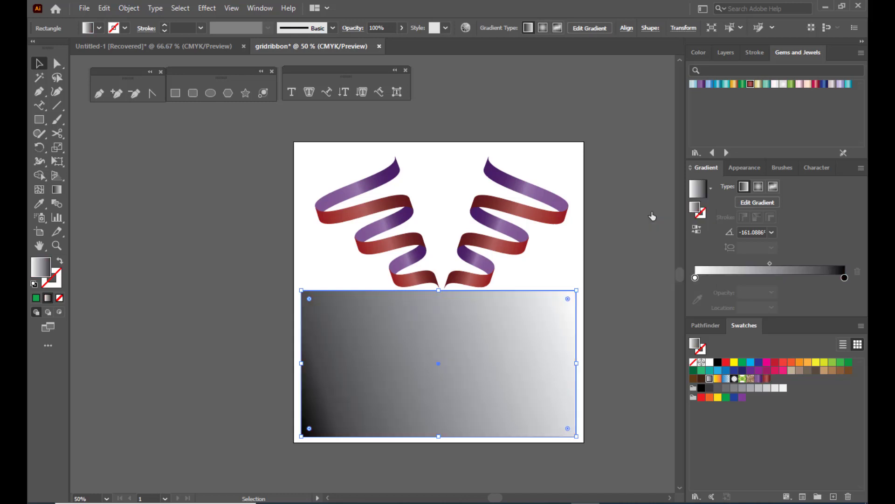
pyautogui.click(37, 64)
pyautogui.click(190, 236)
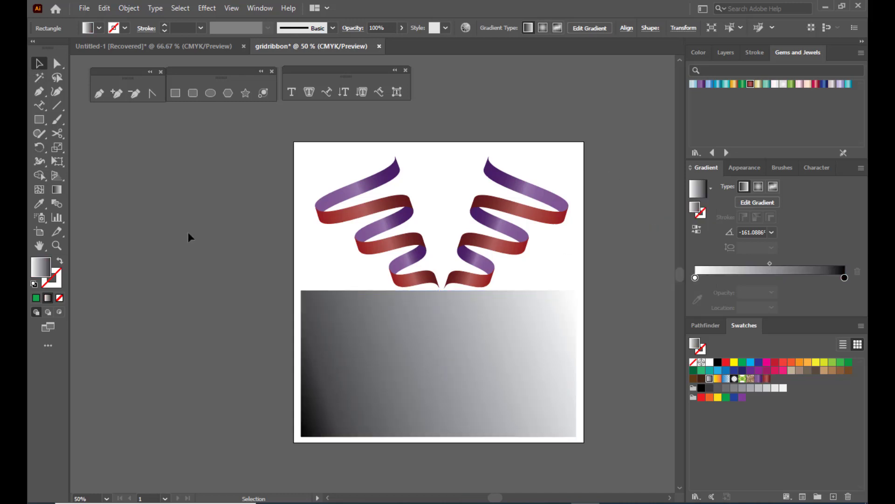
# Step: Move the black gradient stop on the rectangle to about 57% and the white stop to about 27% with the Gradient tool
pyautogui.click(450, 351)
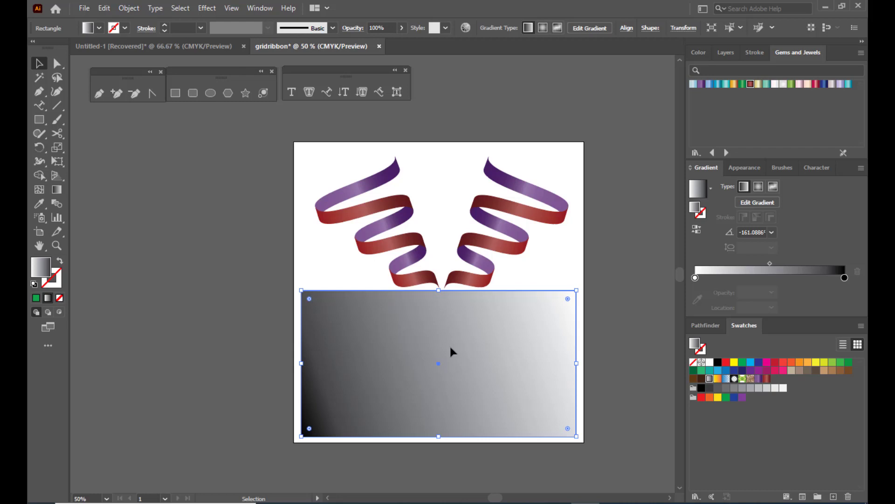
pyautogui.press('g')
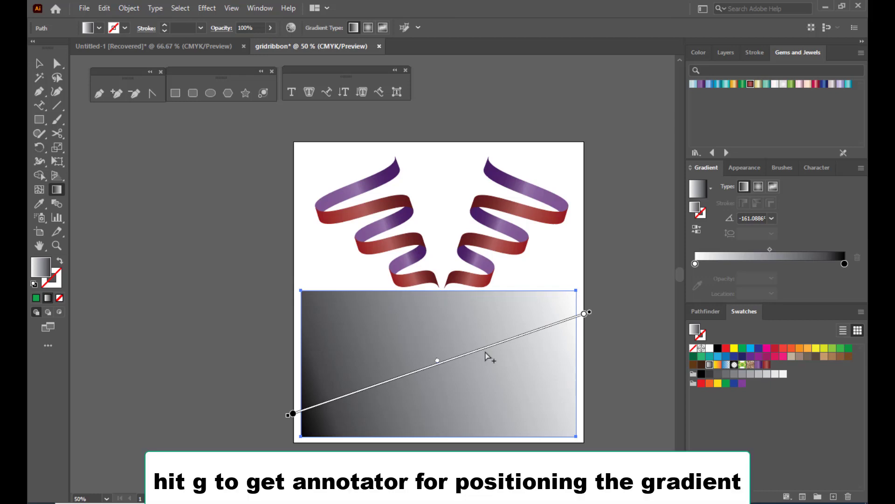
pyautogui.moveTo(293, 413)
pyautogui.mouseDown()
pyautogui.moveTo(448, 377)
pyautogui.moveTo(412, 377)
pyautogui.mouseUp()
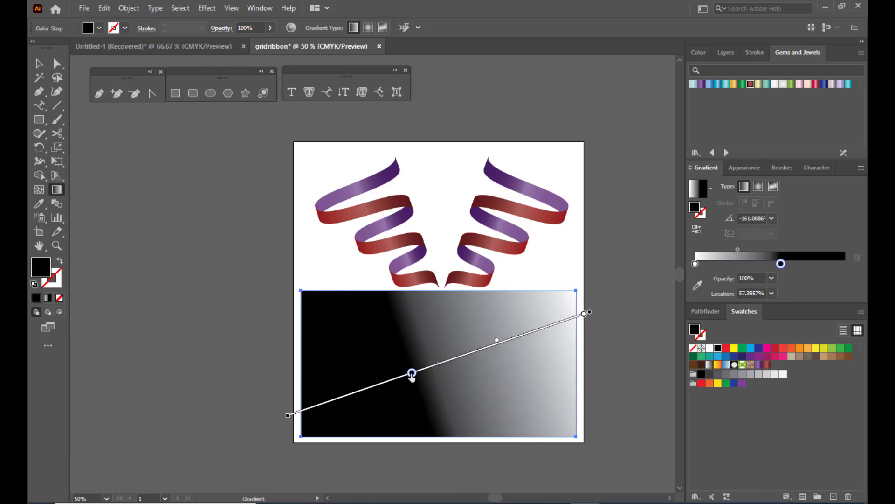
pyautogui.moveTo(584, 313); pyautogui.dragTo(516, 349)
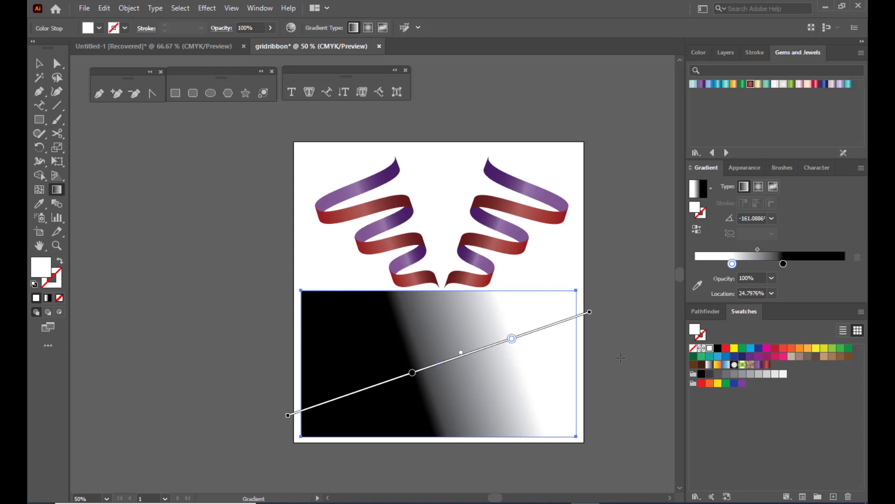
pyautogui.moveTo(512, 343); pyautogui.dragTo(508, 349)
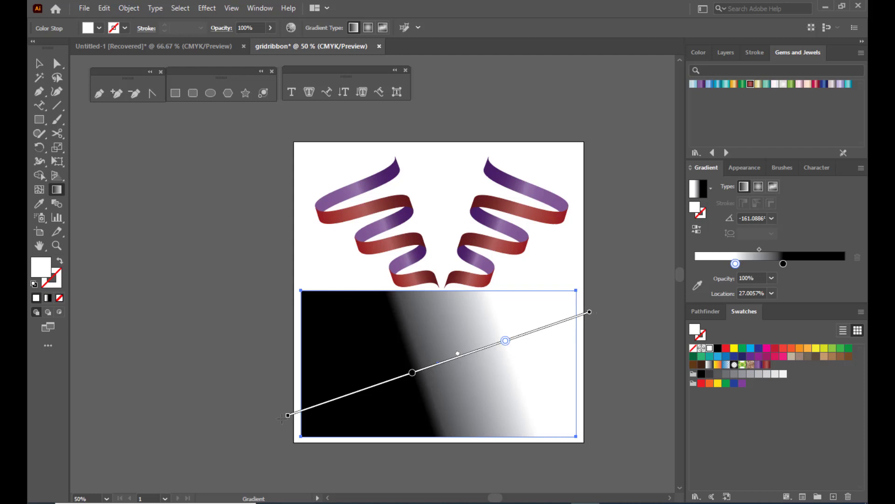
# Step: Rotate the rectangle's gradient to about -90.7°, place white above black, and set the white stop to about 38%
pyautogui.moveTo(282, 419)
pyautogui.mouseDown()
pyautogui.moveTo(350, 467)
pyautogui.moveTo(582, 480)
pyautogui.mouseUp()
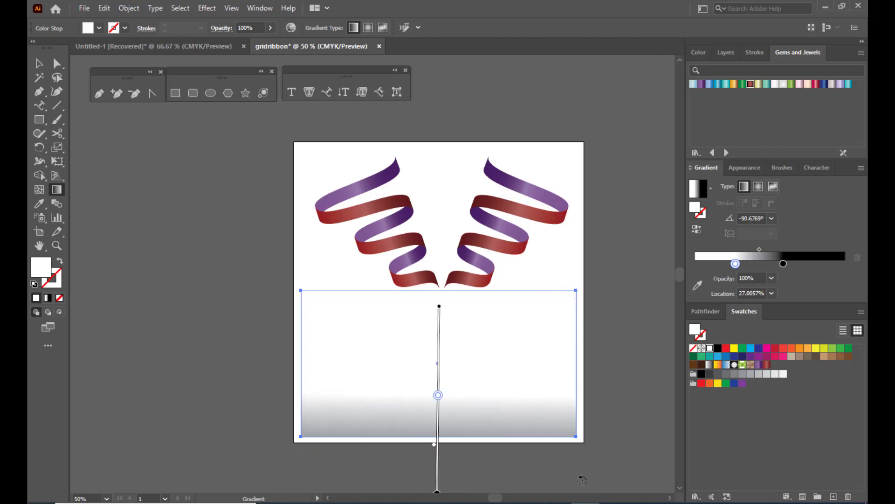
pyautogui.moveTo(438, 427); pyautogui.dragTo(442, 296)
pyautogui.moveTo(437, 368); pyautogui.dragTo(438, 360)
pyautogui.moveTo(440, 269)
pyautogui.mouseDown()
pyautogui.moveTo(442, 340)
pyautogui.moveTo(440, 330)
pyautogui.mouseUp()
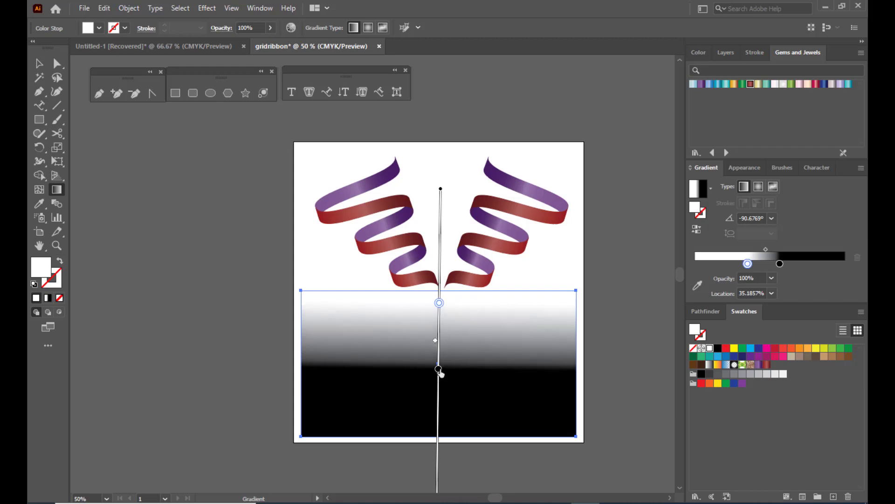
pyautogui.moveTo(438, 368)
pyautogui.mouseDown()
pyautogui.moveTo(438, 350)
pyautogui.moveTo(438, 364)
pyautogui.mouseUp()
pyautogui.moveTo(440, 304); pyautogui.dragTo(439, 311)
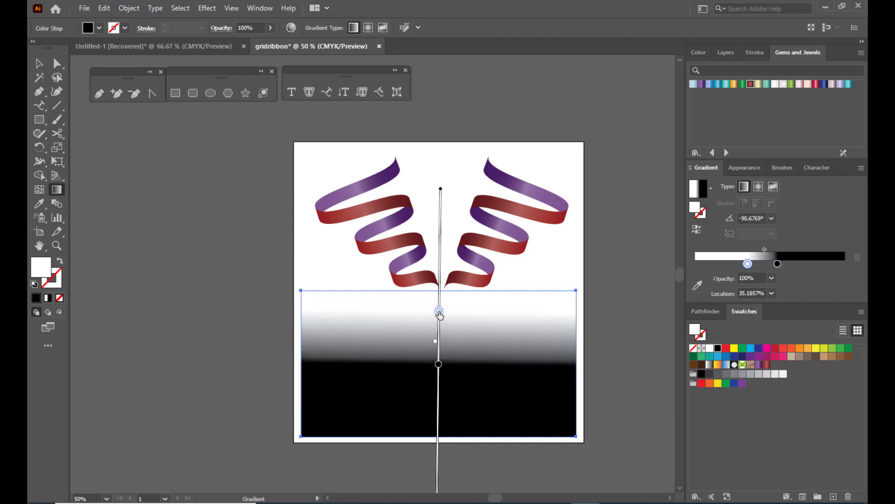
# Step: Shift the gradient's start point down and move both stops up, placing the black stop at about 46%
pyautogui.moveTo(441, 190)
pyautogui.mouseDown()
pyautogui.moveTo(444, 260)
pyautogui.moveTo(440, 223)
pyautogui.mouseUp()
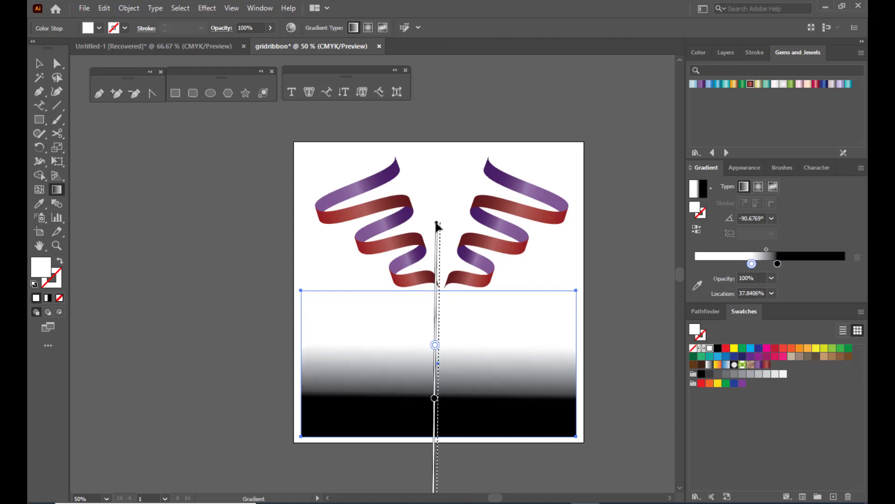
pyautogui.moveTo(439, 346); pyautogui.dragTo(439, 313)
pyautogui.moveTo(438, 400); pyautogui.dragTo(439, 369)
pyautogui.click(40, 63)
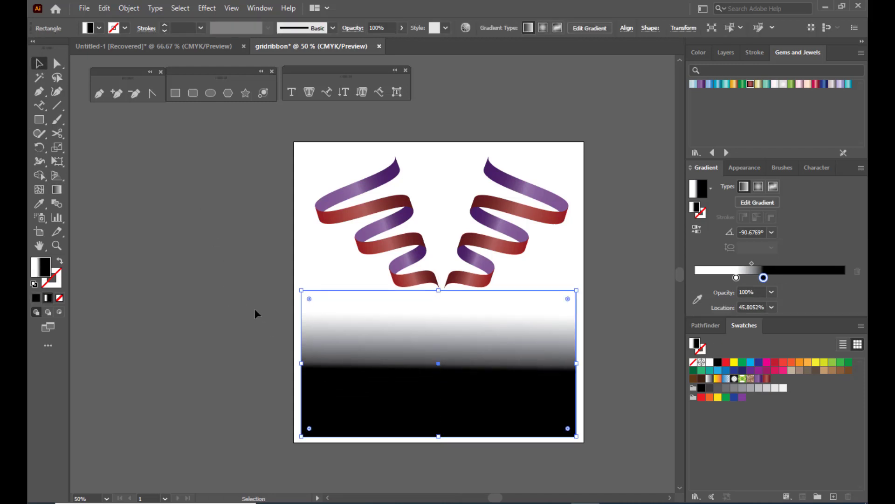
# Step: Try the gradient rectangle as an opacity mask on the two lower ribbons and undo the mask
pyautogui.moveTo(253, 309); pyautogui.dragTo(624, 475)
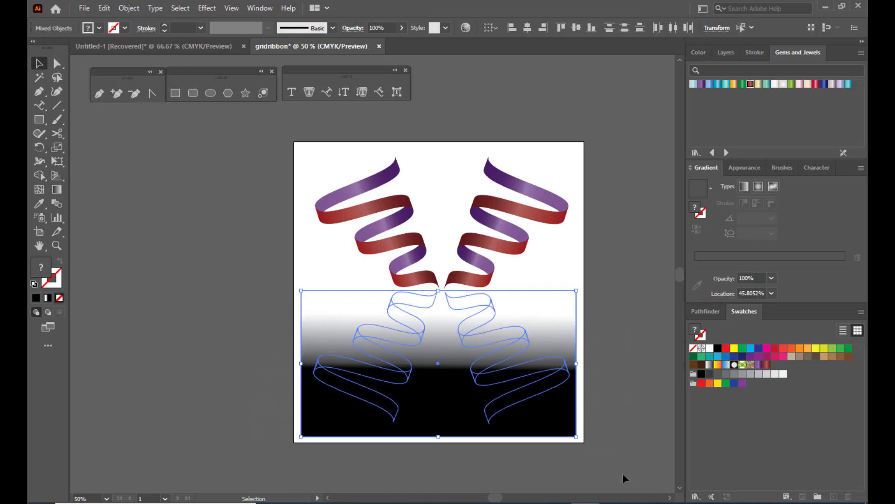
pyautogui.click(353, 29)
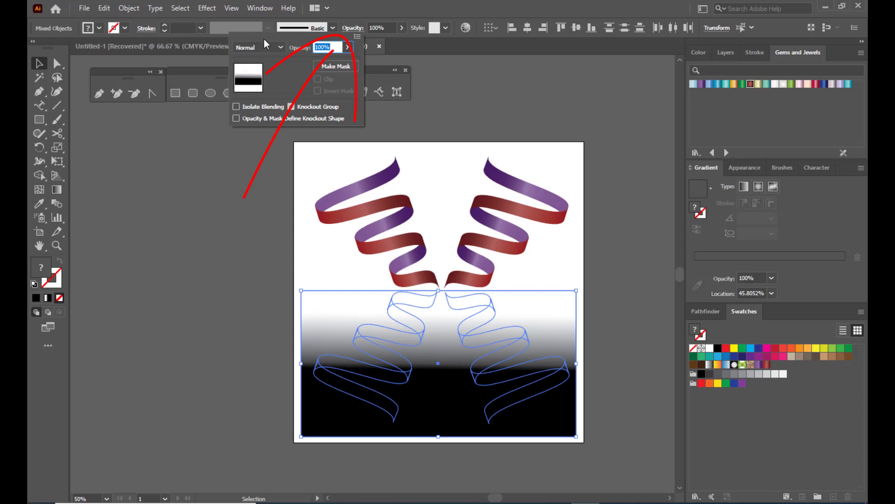
pyautogui.click(358, 38)
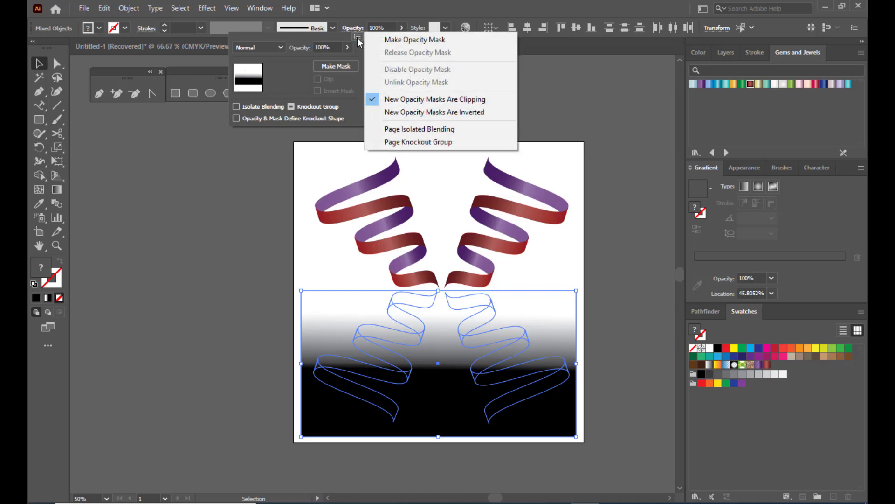
pyautogui.click(441, 42)
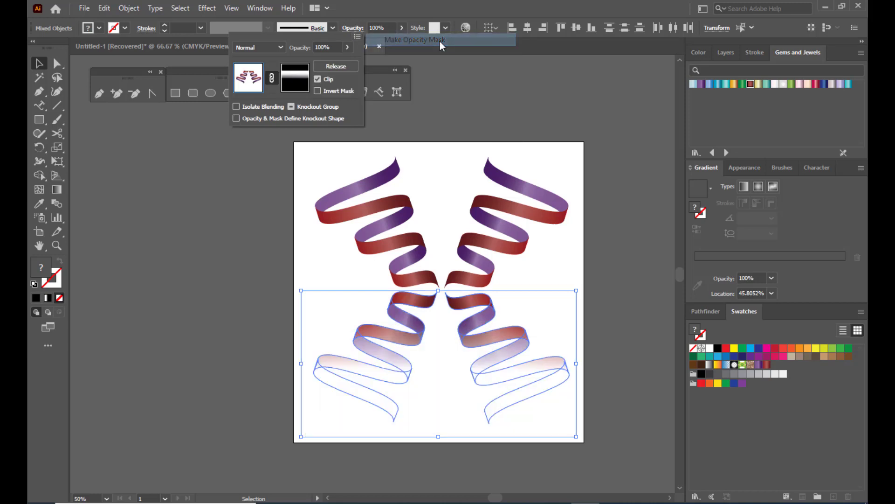
pyautogui.click(208, 203)
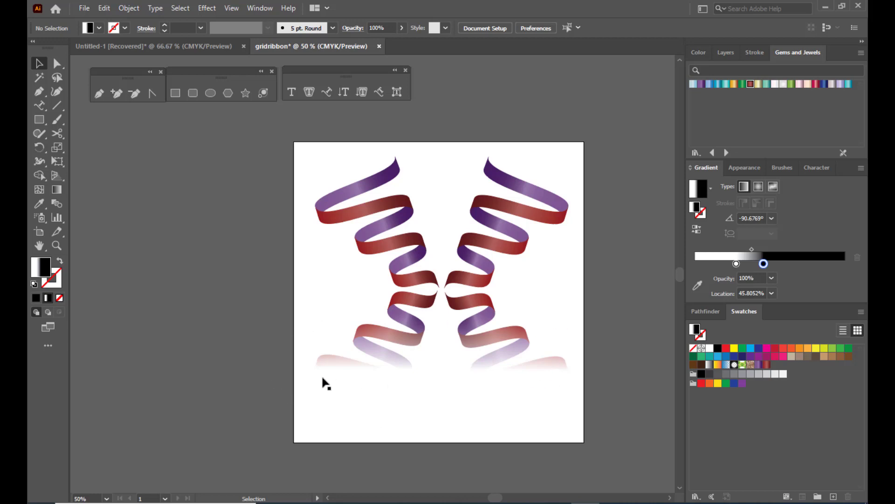
pyautogui.click(572, 351)
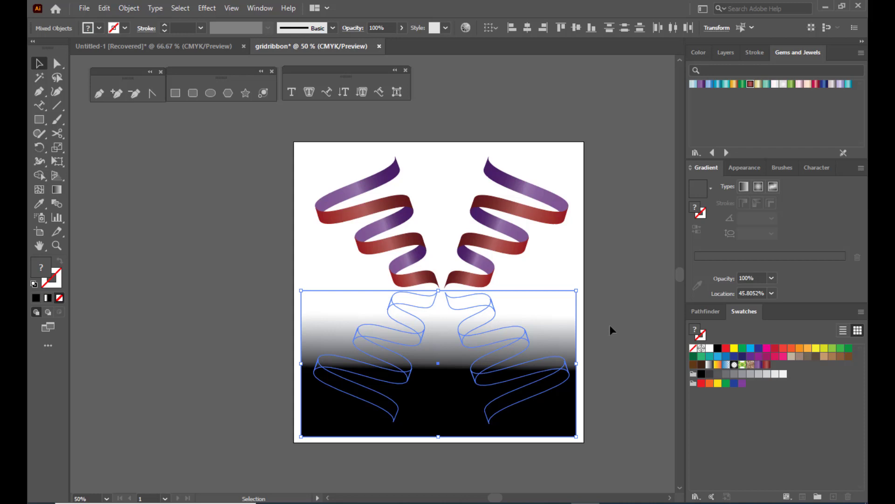
# Step: Shift the rectangle's gradient upward so white starts above its upper edge, with the black stop at about 46.4%
pyautogui.click(379, 319)
pyautogui.press('g')
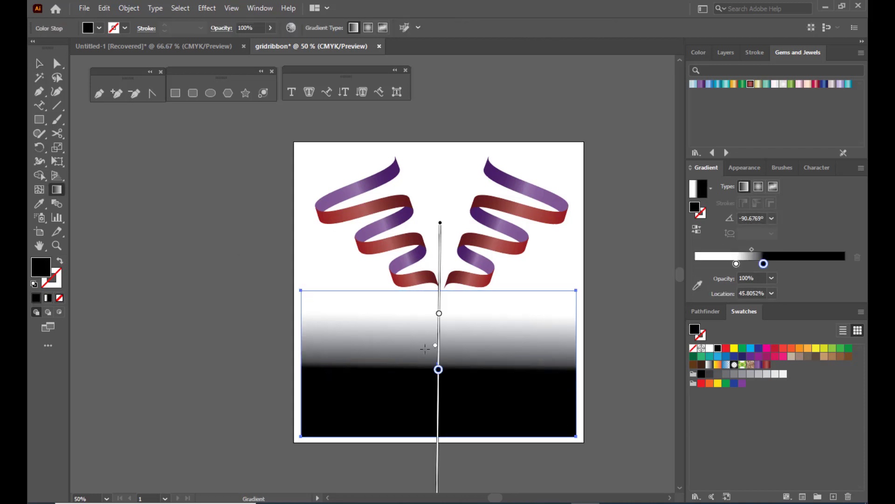
pyautogui.moveTo(440, 342); pyautogui.dragTo(439, 306)
pyautogui.moveTo(440, 340); pyautogui.dragTo(439, 344)
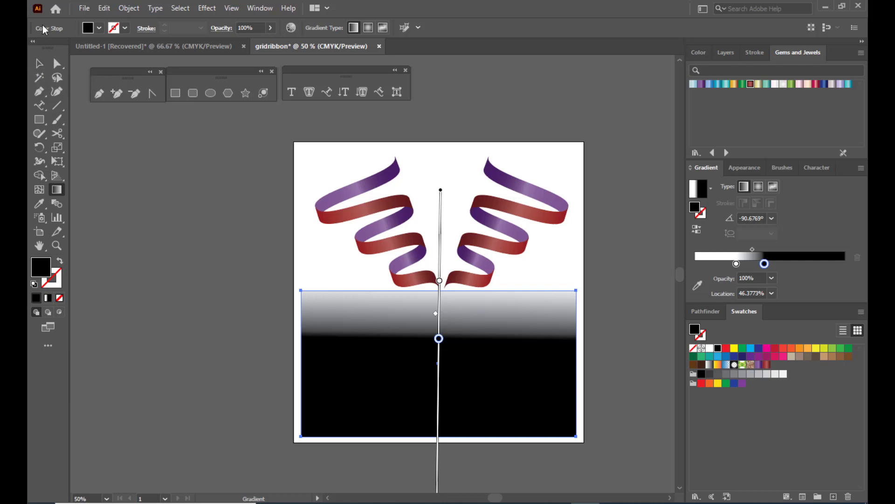
# Step: Apply the gradient rectangle as an opacity mask to the two lower reflected ribbons
pyautogui.click(38, 66)
pyautogui.click(284, 359)
pyautogui.moveTo(263, 312); pyautogui.dragTo(617, 471)
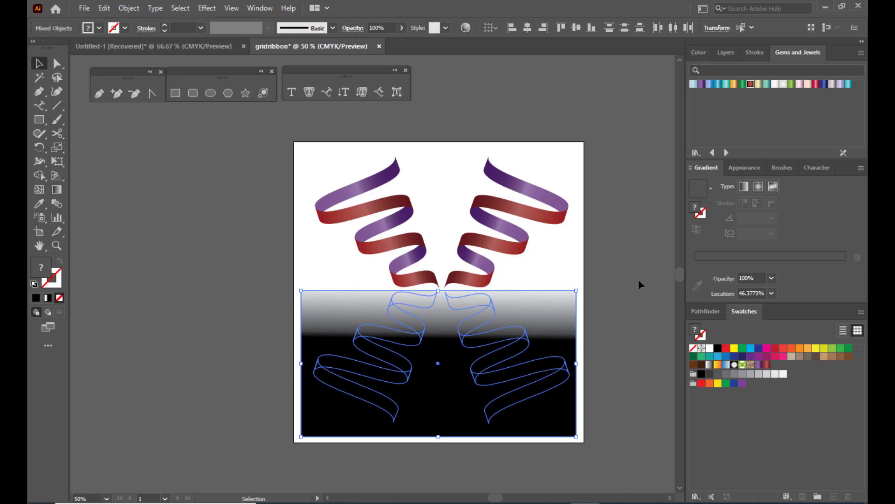
pyautogui.click(352, 29)
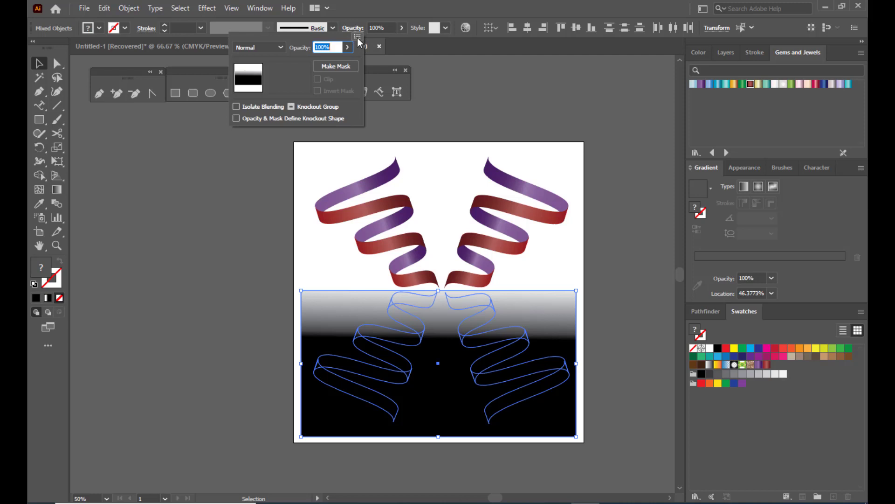
pyautogui.click(358, 37)
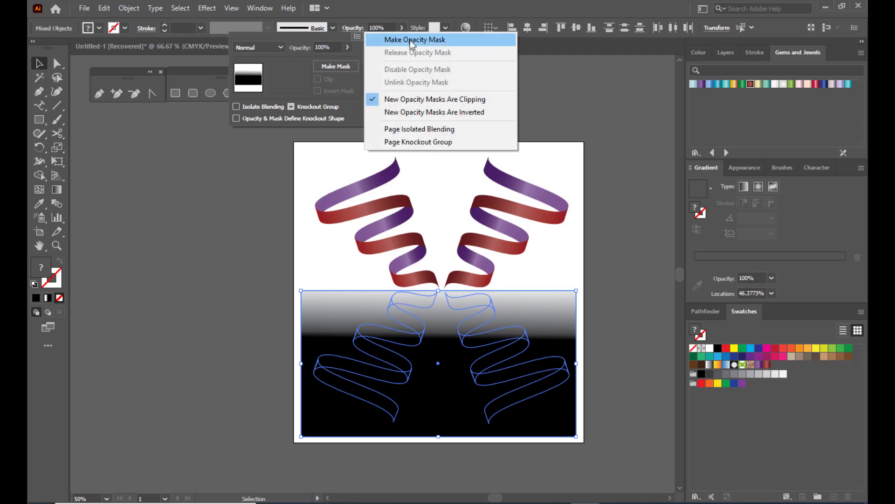
pyautogui.click(410, 40)
pyautogui.click(518, 97)
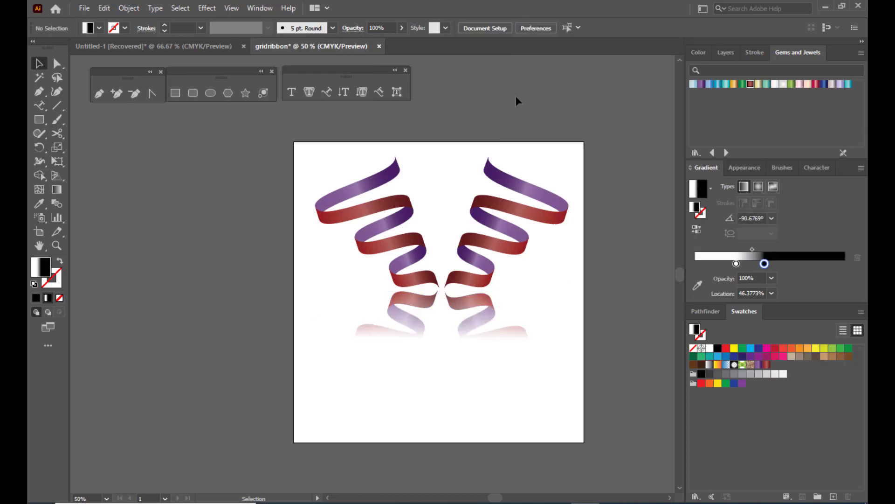
# Step: Lower the opacity of the masked ribbon reflection to about 25%
pyautogui.click(478, 306)
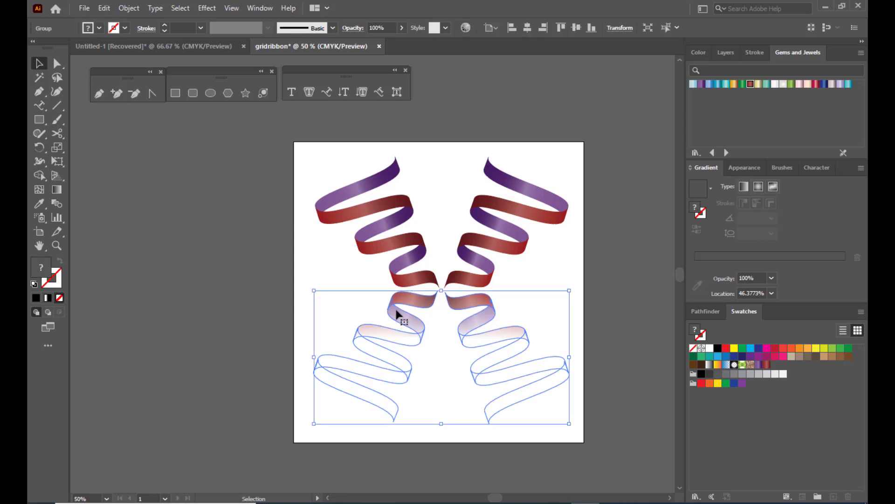
pyautogui.click(401, 28)
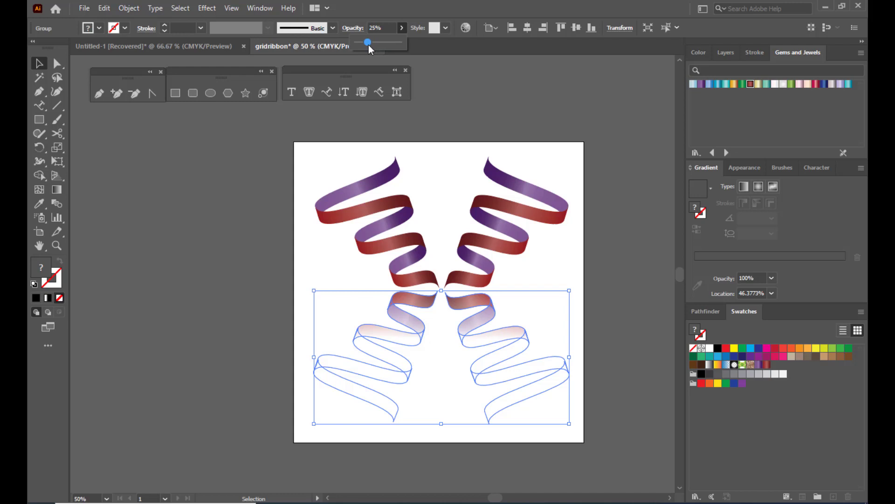
pyautogui.click(498, 114)
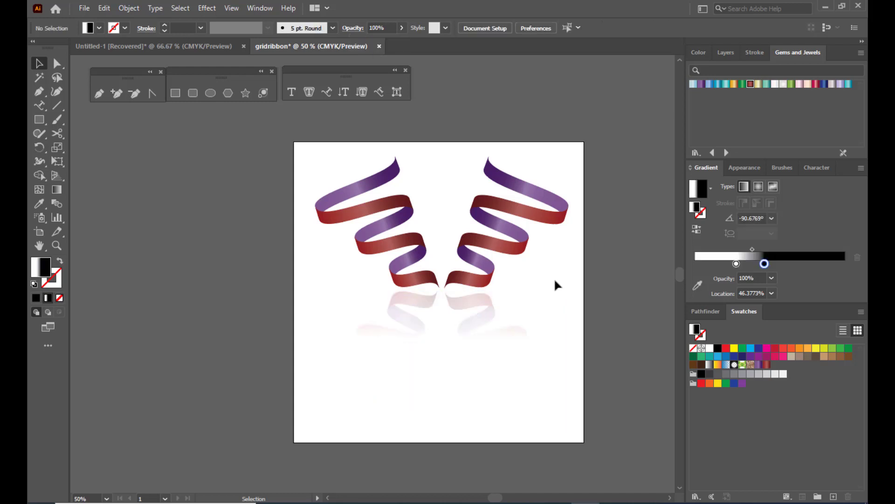
pyautogui.hotkey('ctrl', 'a')
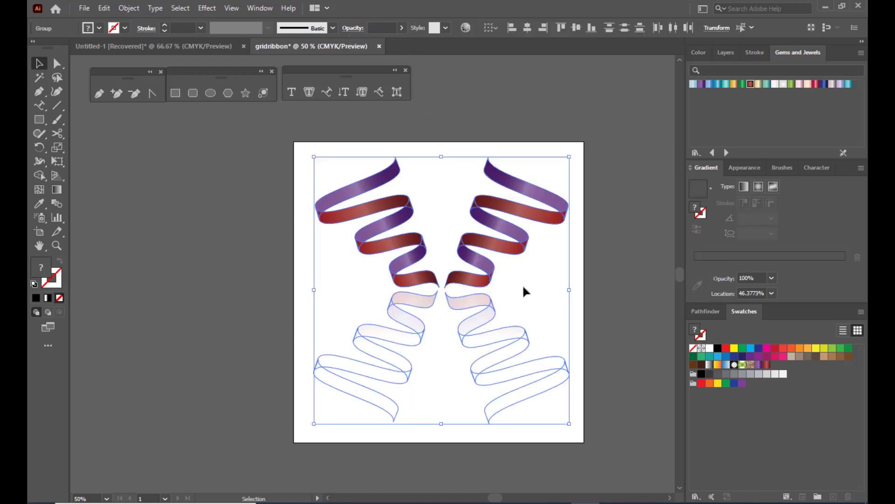
pyautogui.click(539, 88)
# Step: Draw a rectangle covering the whole artboard and fill it with the pink, white and mauve Gems and Jewels gradient
pyautogui.click(176, 93)
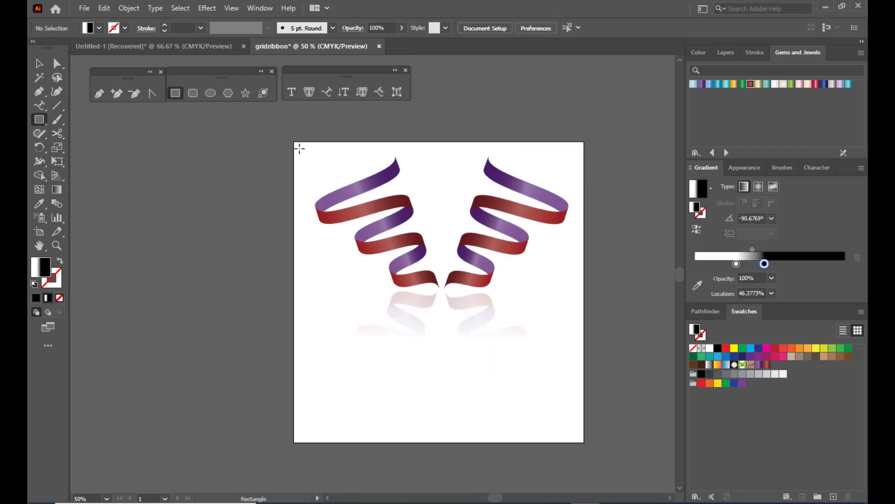
pyautogui.moveTo(295, 142)
pyautogui.mouseDown()
pyautogui.moveTo(552, 385)
pyautogui.moveTo(589, 443)
pyautogui.mouseUp()
pyautogui.press('v')
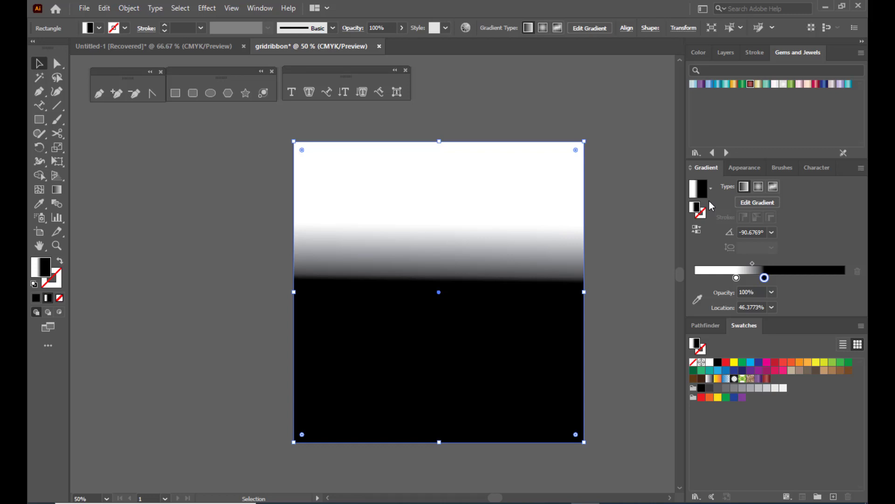
pyautogui.click(798, 88)
pyautogui.click(40, 63)
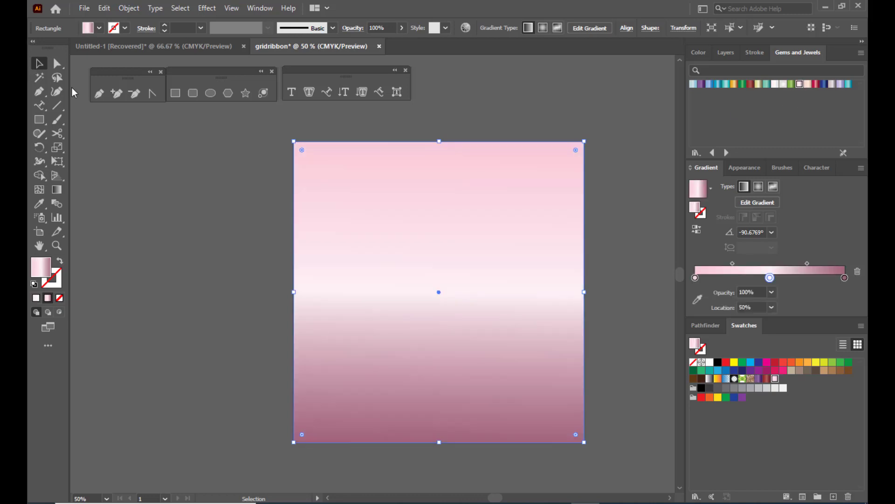
# Step: Send the pink gradient rectangle to the back, behind the ribbons and their reflection
pyautogui.click(224, 184)
pyautogui.click(470, 172)
pyautogui.rightClick(441, 163)
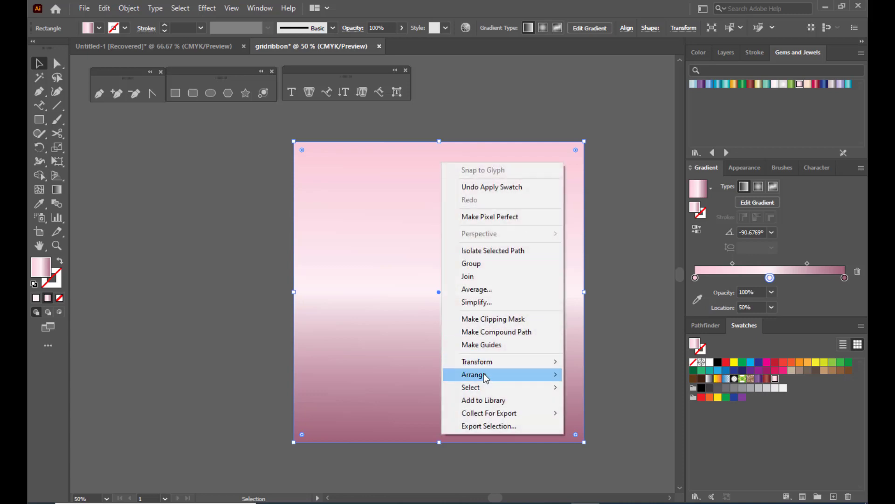
pyautogui.moveTo(497, 379)
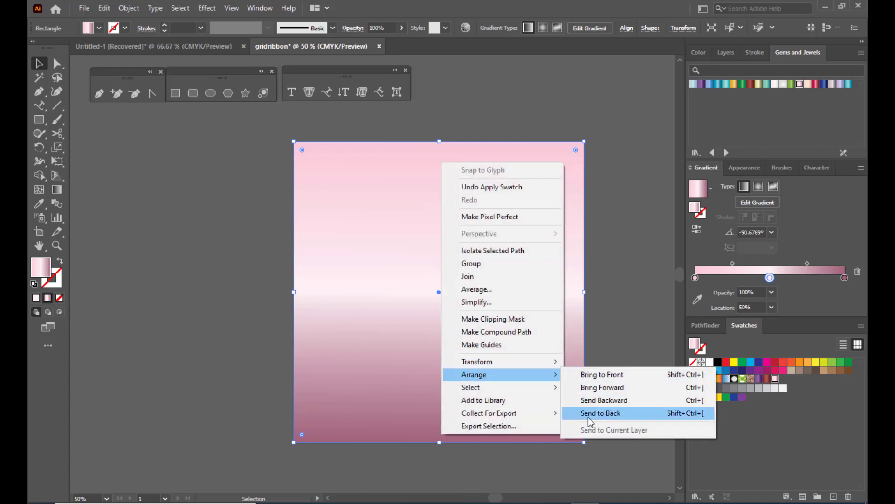
pyautogui.click(601, 417)
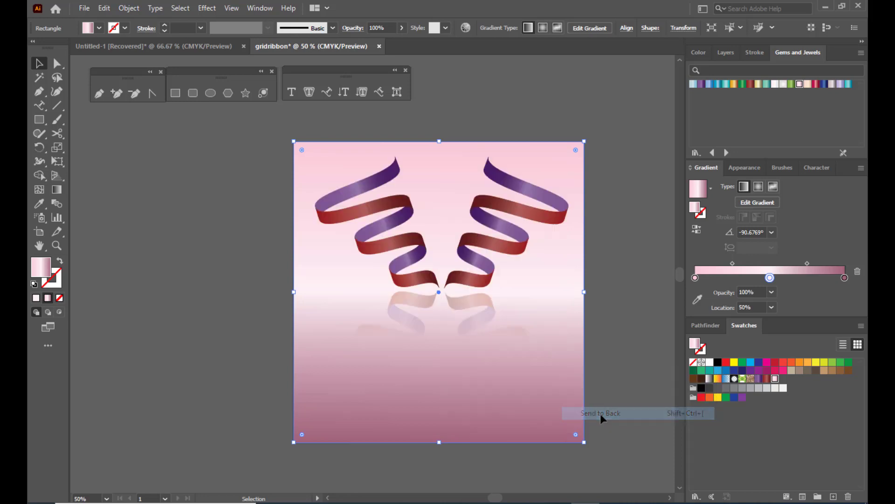
pyautogui.click(564, 89)
pyautogui.scroll(1, 565, 100)
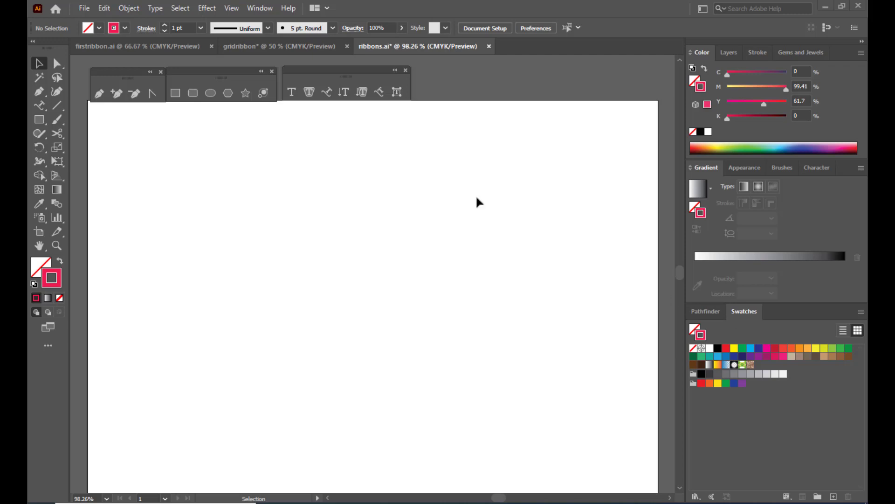
pyautogui.click(207, 8)
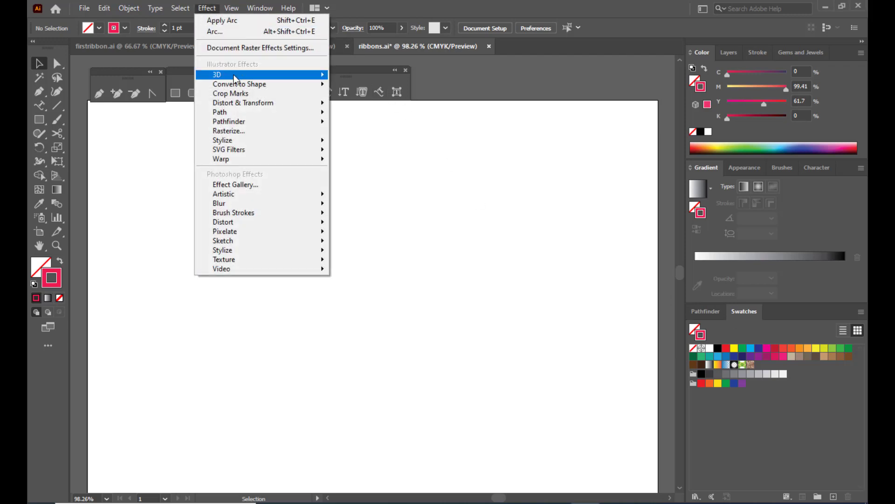
pyautogui.moveTo(235, 76)
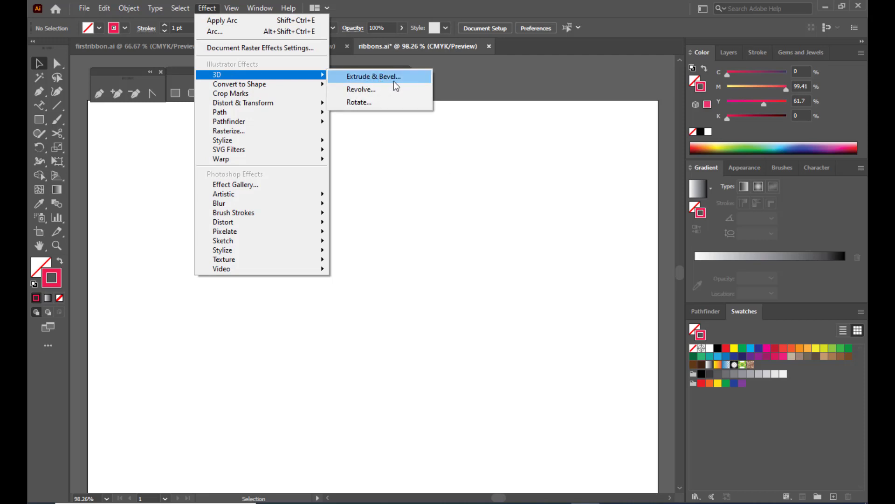
pyautogui.click(462, 4)
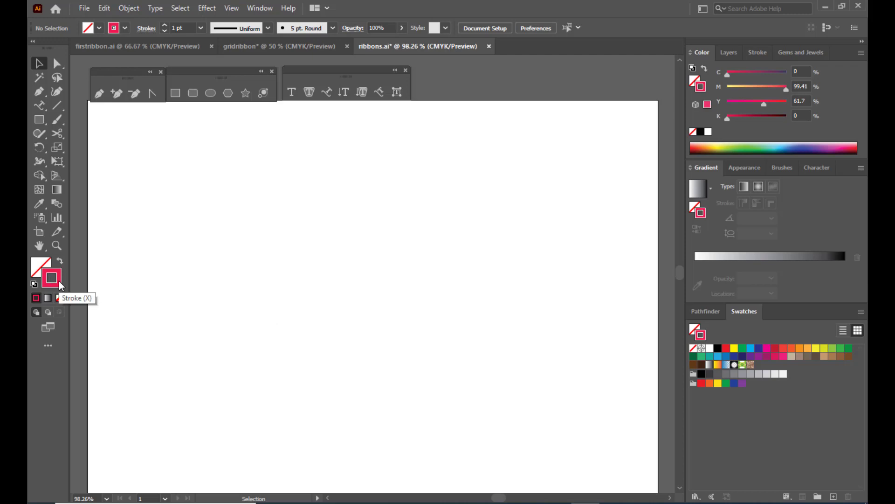
# Step: Draw an open wavy path with the Pen tool, descending in two S-shaped curves from upper left to lower right
pyautogui.moveTo(110, 77); pyautogui.dragTo(112, 83)
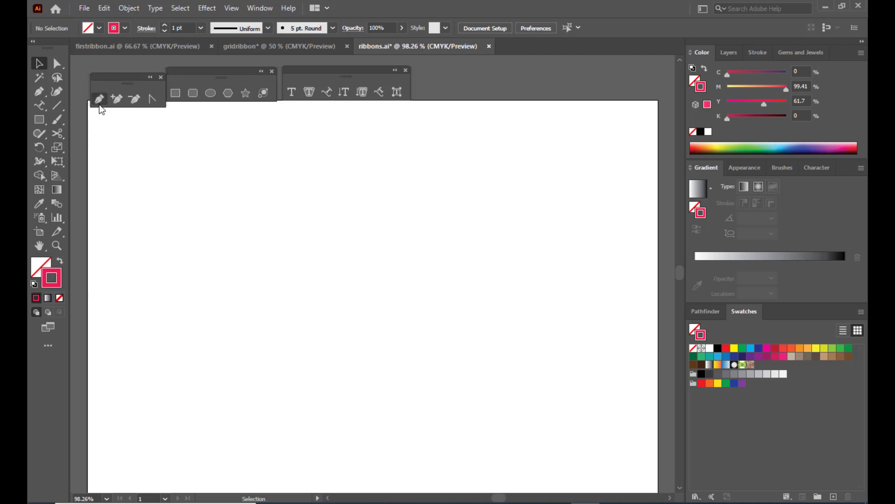
pyautogui.click(99, 100)
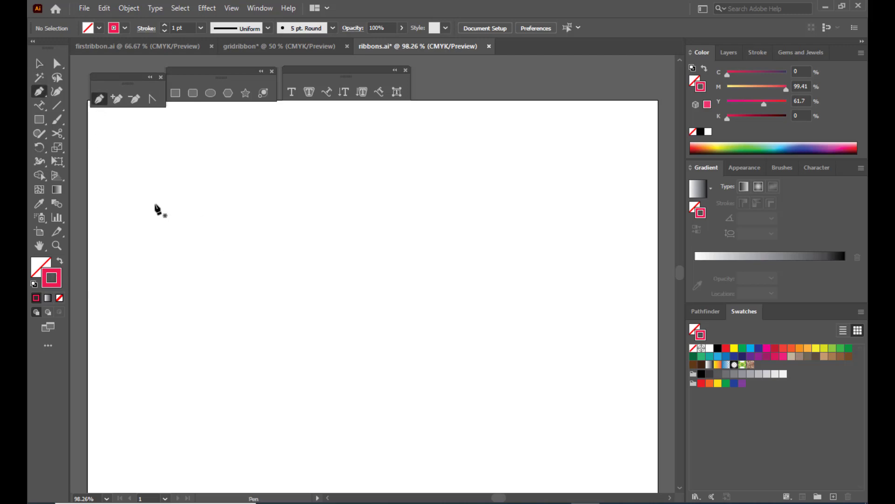
pyautogui.click(146, 190)
pyautogui.moveTo(299, 211); pyautogui.dragTo(289, 230)
pyautogui.moveTo(261, 269); pyautogui.dragTo(296, 290)
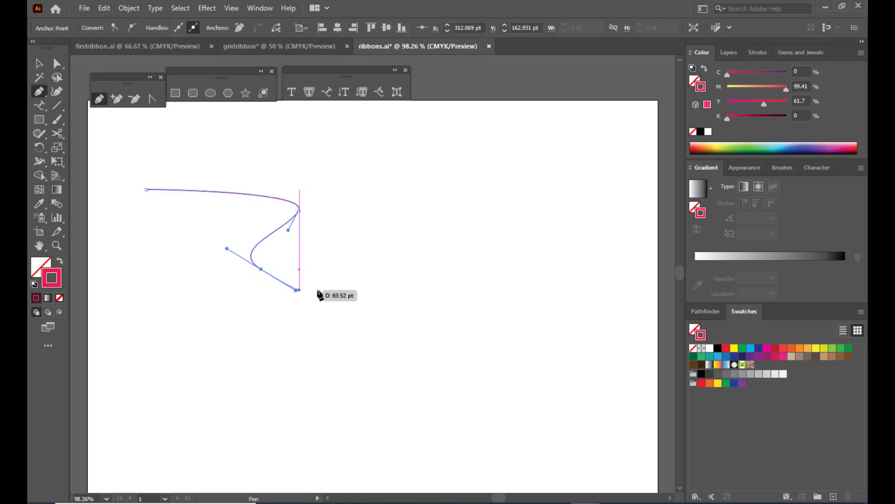
pyautogui.moveTo(484, 291); pyautogui.dragTo(467, 374)
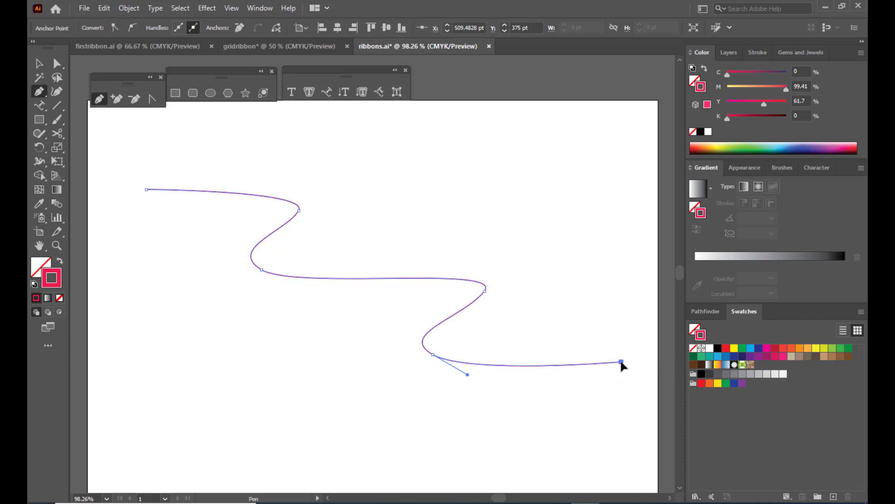
pyautogui.click(621, 362)
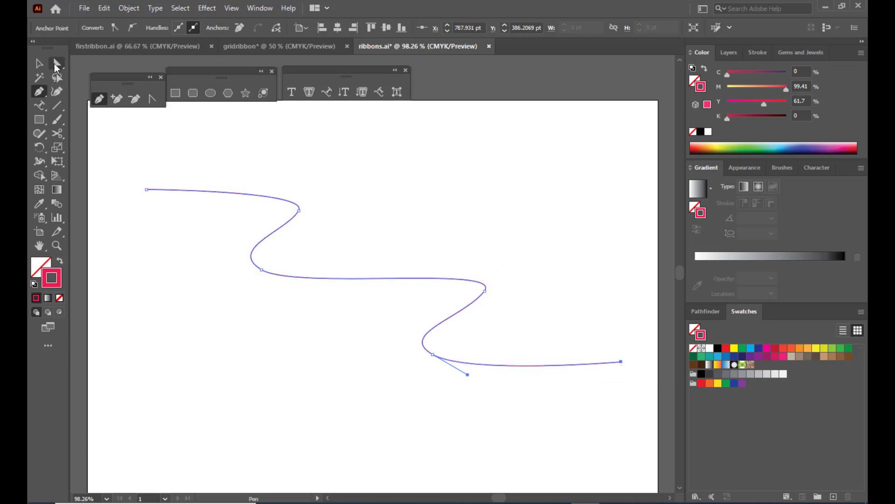
# Step: Reshape the path's upper S-curve by moving the right bend outward with near-vertical handles and steepening the left bend's handles
pyautogui.click(57, 63)
pyautogui.click(299, 210)
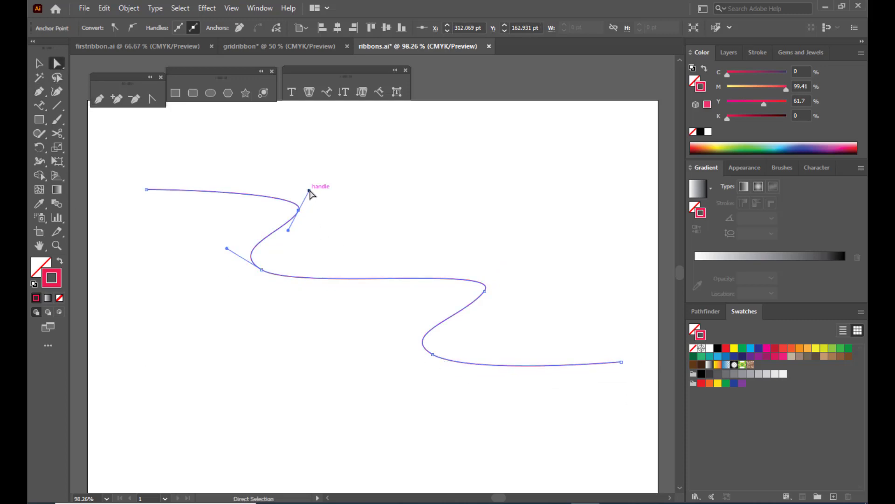
pyautogui.moveTo(313, 192)
pyautogui.mouseDown()
pyautogui.moveTo(296, 188)
pyautogui.moveTo(310, 206)
pyautogui.mouseUp()
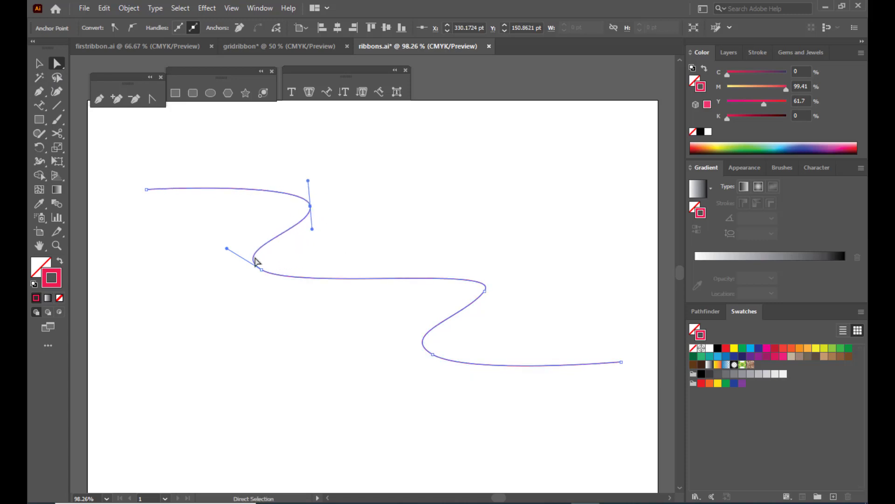
pyautogui.click(262, 270)
pyautogui.moveTo(227, 248); pyautogui.dragTo(240, 238)
# Step: Make the lower right bend's handles near-vertical, then shift the path's end point down and the lower left bend slightly inward
pyautogui.click(485, 291)
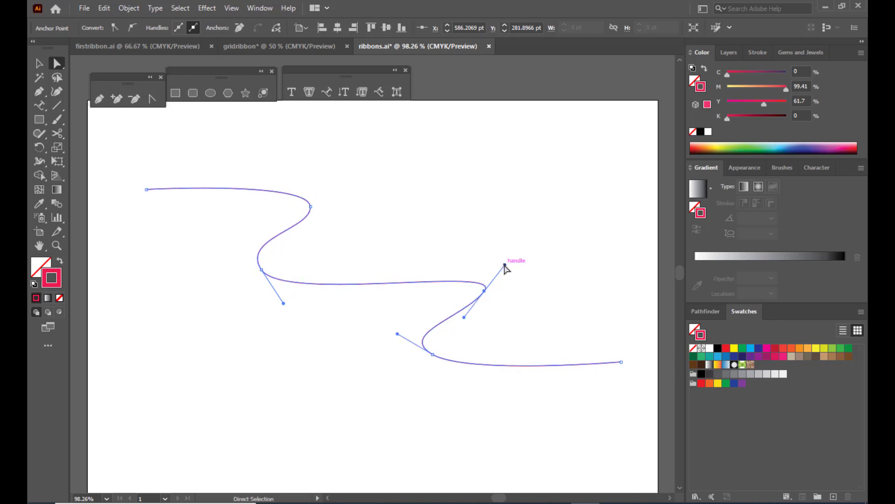
pyautogui.moveTo(505, 265); pyautogui.dragTo(484, 256)
pyautogui.click(621, 362)
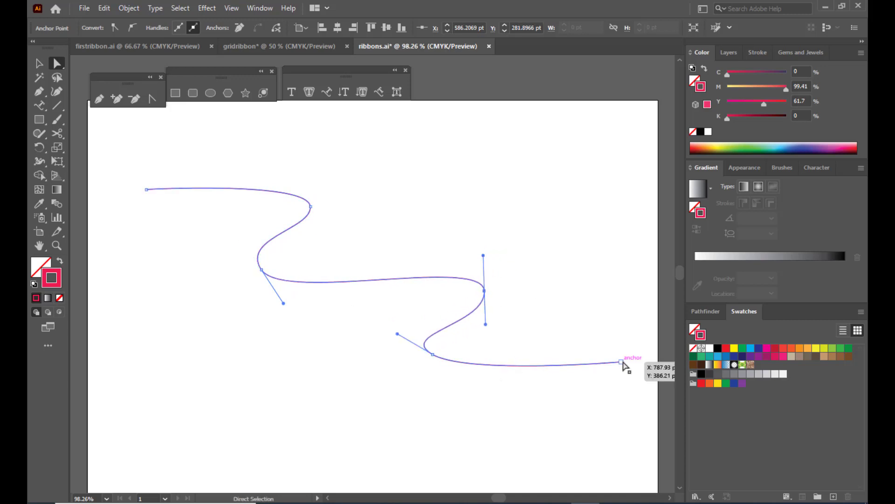
pyautogui.moveTo(621, 363); pyautogui.dragTo(622, 373)
pyautogui.moveTo(433, 356)
pyautogui.mouseDown()
pyautogui.moveTo(407, 336)
pyautogui.moveTo(444, 360)
pyautogui.mouseUp()
# Step: Fine-tune the direction handles of the path's two right-hand bends to round them evenly
pyautogui.click(485, 291)
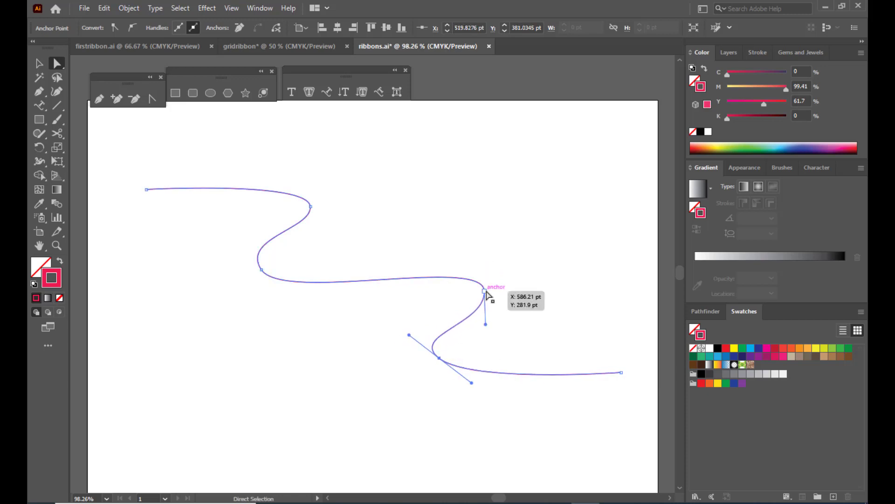
pyautogui.moveTo(484, 256); pyautogui.dragTo(481, 254)
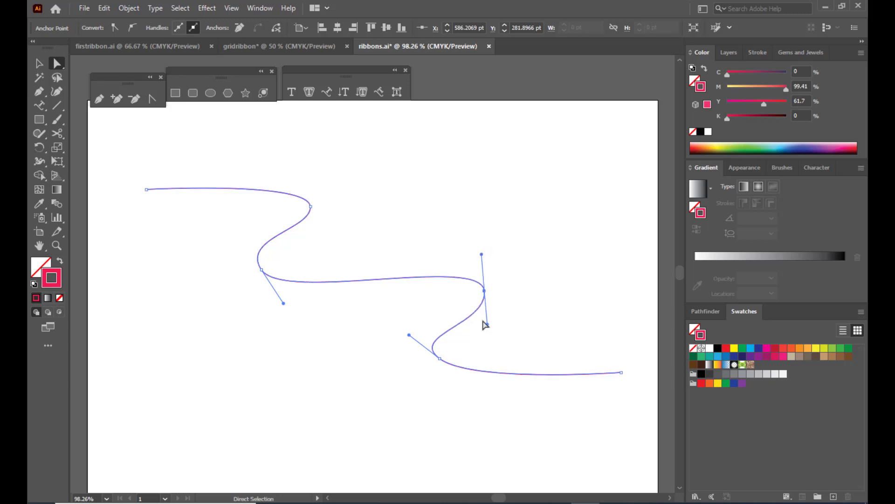
pyautogui.moveTo(488, 325); pyautogui.dragTo(485, 320)
pyautogui.click(310, 206)
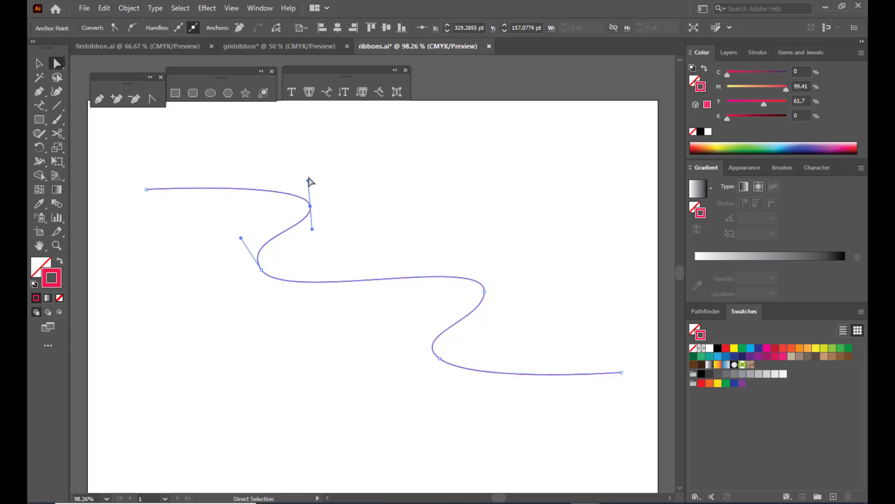
pyautogui.moveTo(310, 177); pyautogui.dragTo(312, 178)
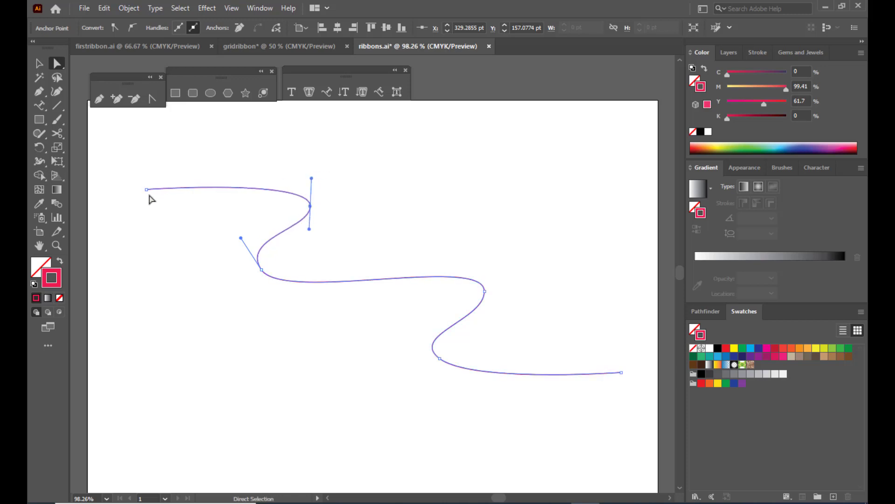
# Step: Move the path's start point slightly inward and fine-tune the direction handles of its two left-hand bends
pyautogui.moveTo(150, 189); pyautogui.dragTo(158, 189)
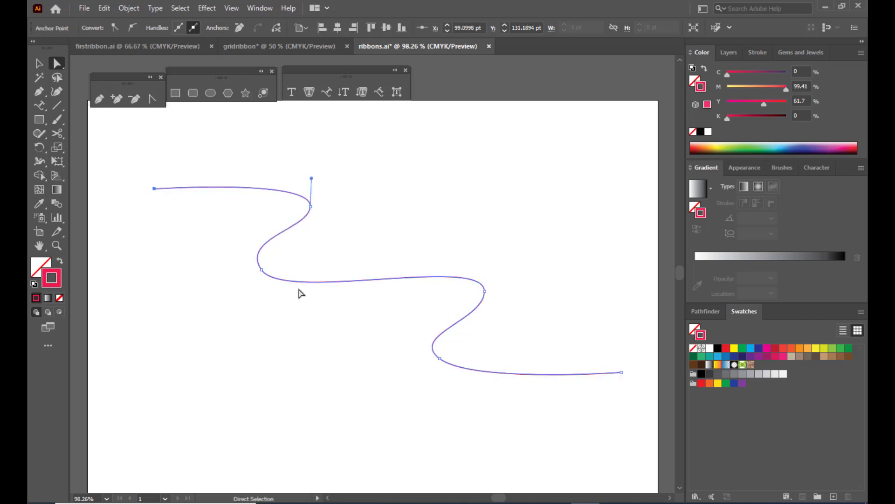
pyautogui.click(260, 272)
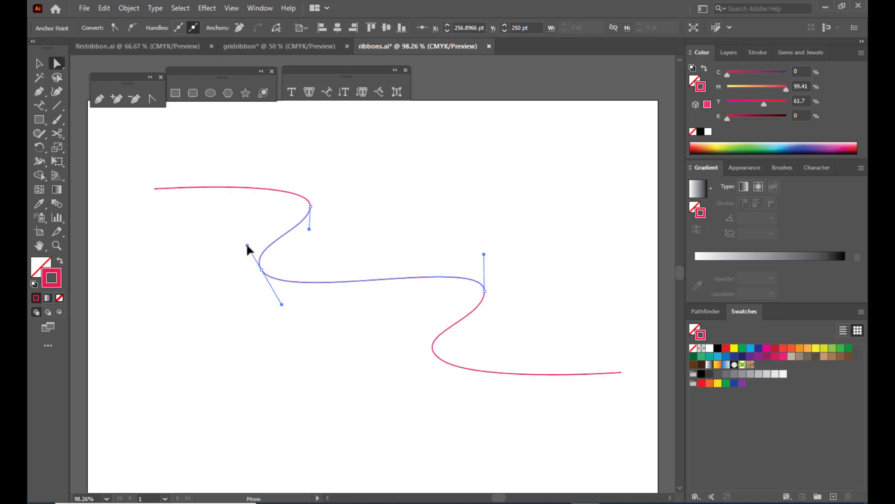
pyautogui.moveTo(281, 304); pyautogui.dragTo(280, 298)
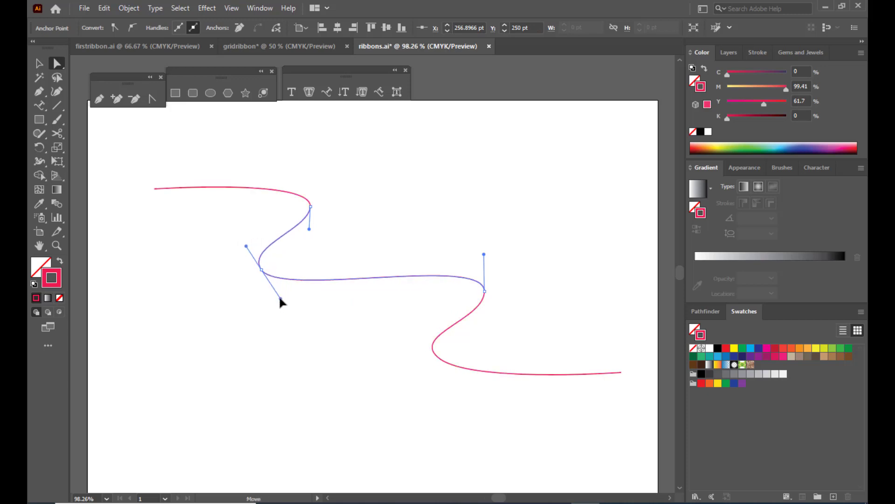
pyautogui.click(439, 359)
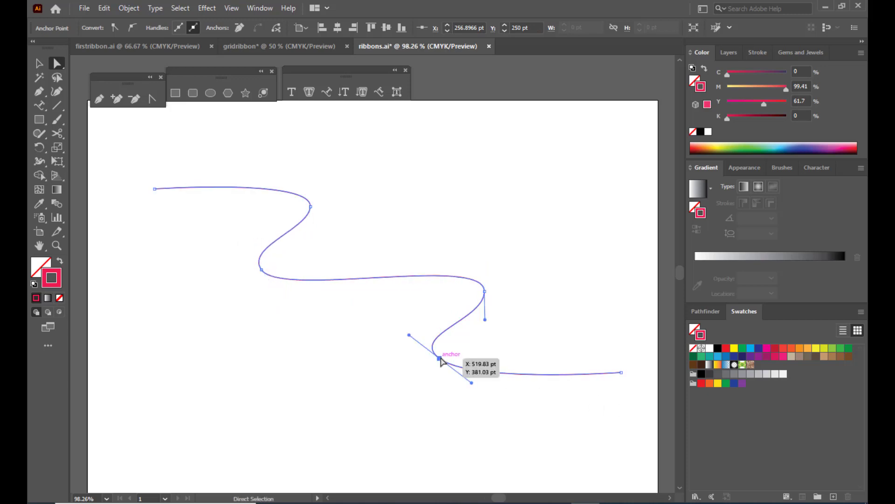
pyautogui.moveTo(409, 335); pyautogui.dragTo(412, 335)
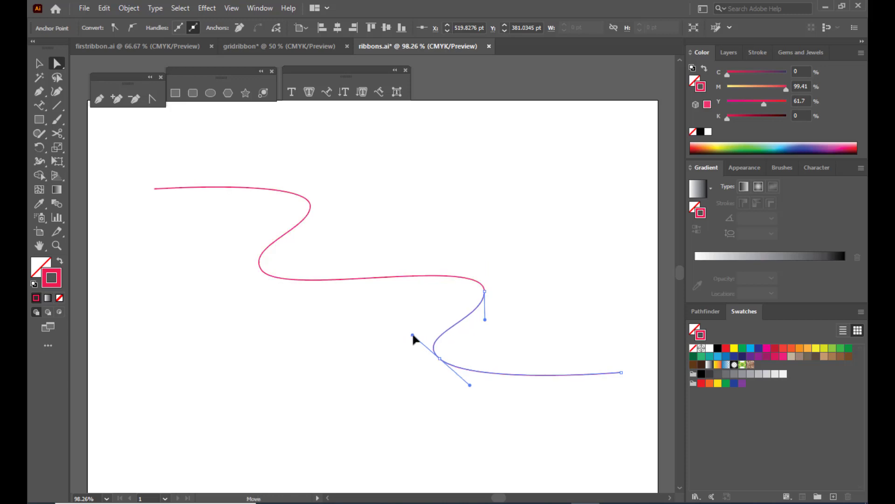
pyautogui.click(353, 320)
# Step: Shift the whole wavy path slightly left and start a 3D Extrude & Bevel effect on it
pyautogui.click(39, 63)
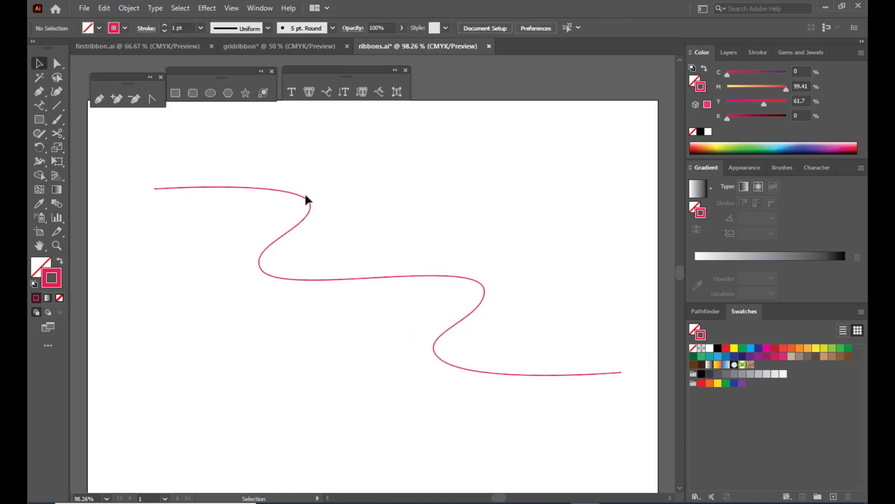
pyautogui.moveTo(308, 206); pyautogui.dragTo(289, 206)
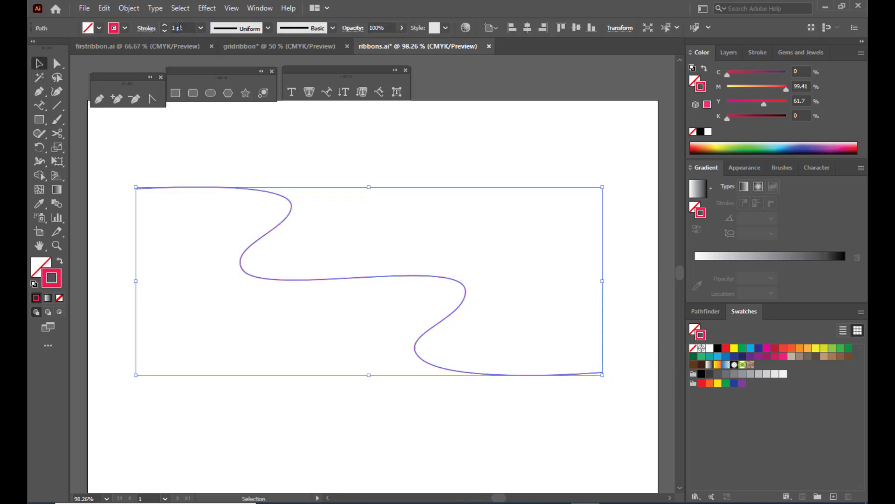
pyautogui.click(210, 9)
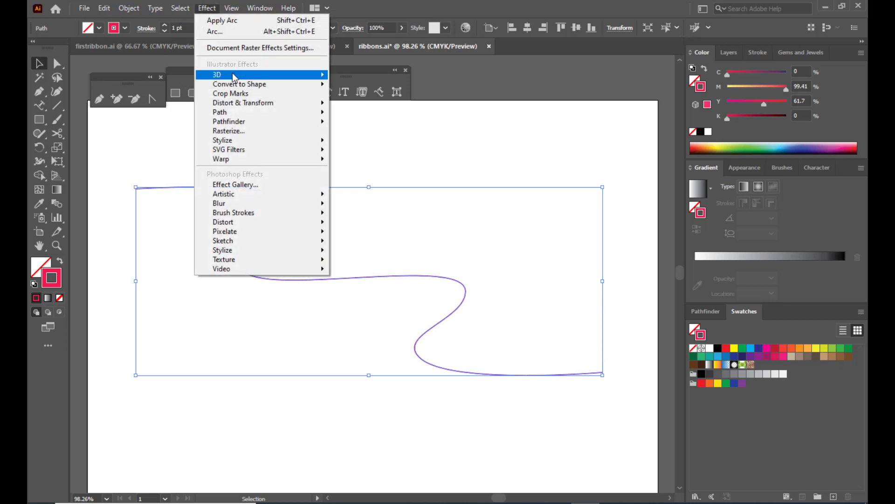
pyautogui.moveTo(233, 78)
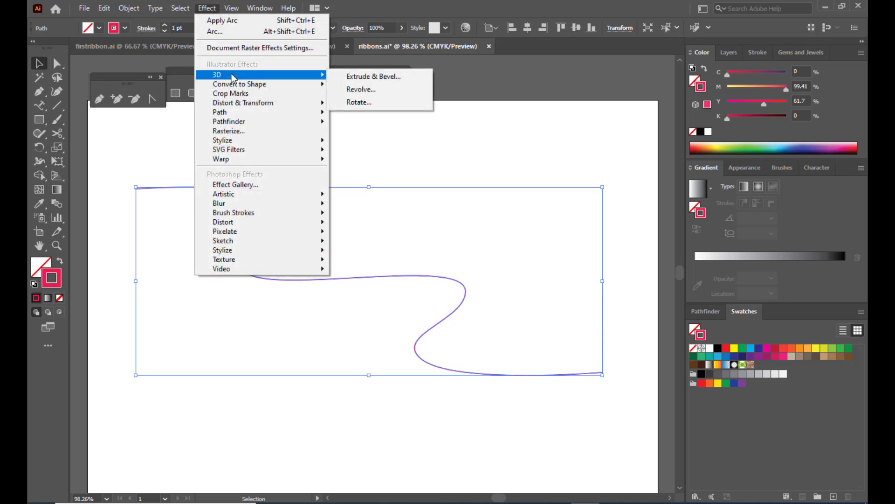
pyautogui.click(401, 77)
pyautogui.moveTo(564, 67); pyautogui.dragTo(548, 57)
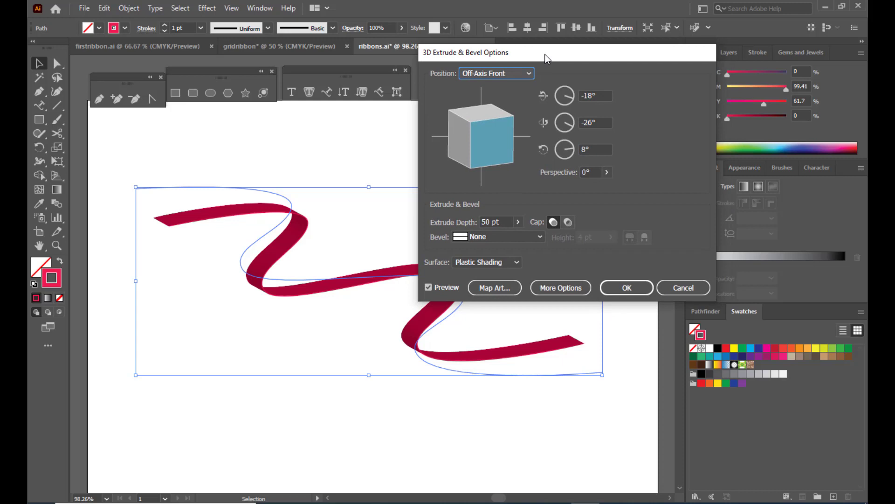
pyautogui.moveTo(544, 54); pyautogui.dragTo(594, 49)
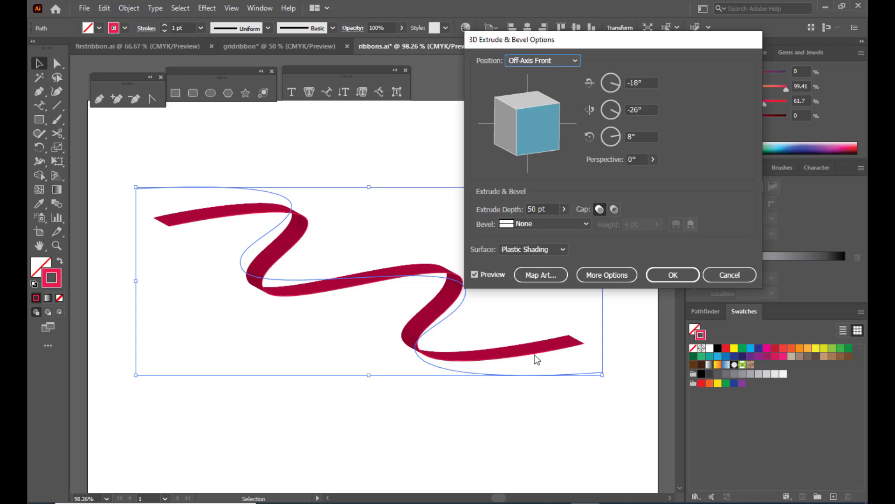
pyautogui.moveTo(604, 42); pyautogui.dragTo(492, 51)
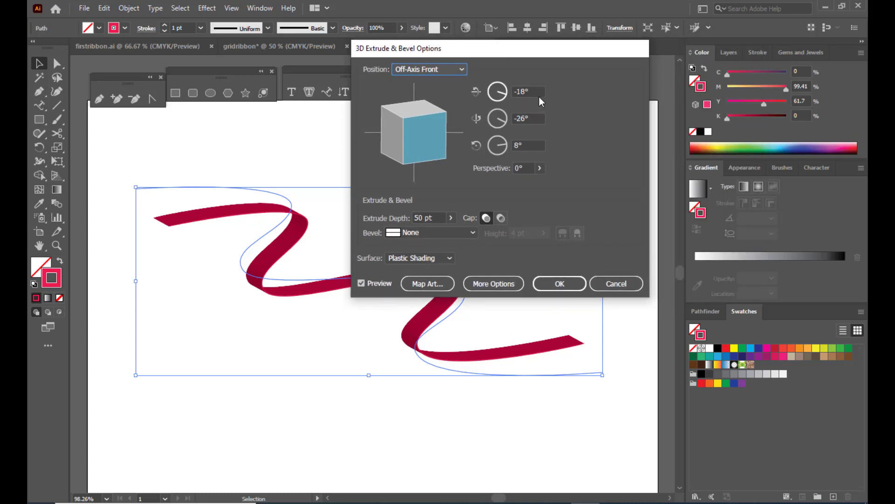
# Step: Set the extrusion's rotation around the X, Y and Z axes to 0°
pyautogui.moveTo(536, 91); pyautogui.dragTo(462, 87)
pyautogui.write('0')
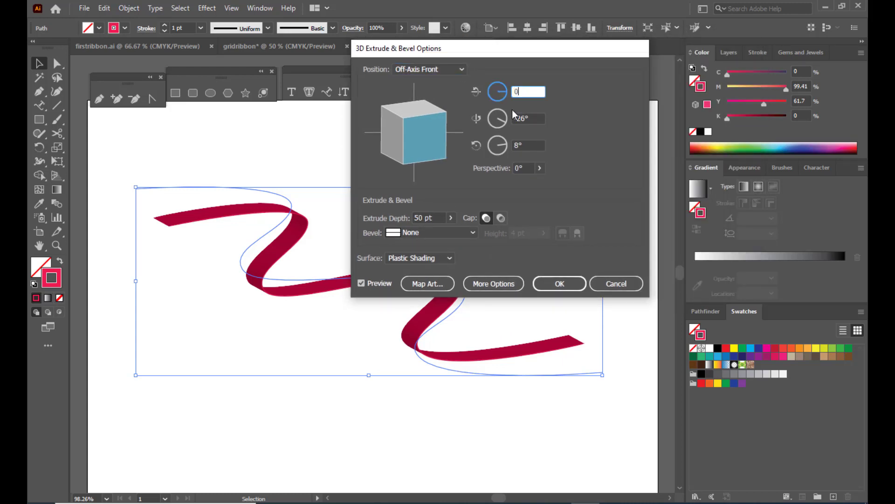
pyautogui.press('Tab')
pyautogui.write('0')
pyautogui.press('Tab')
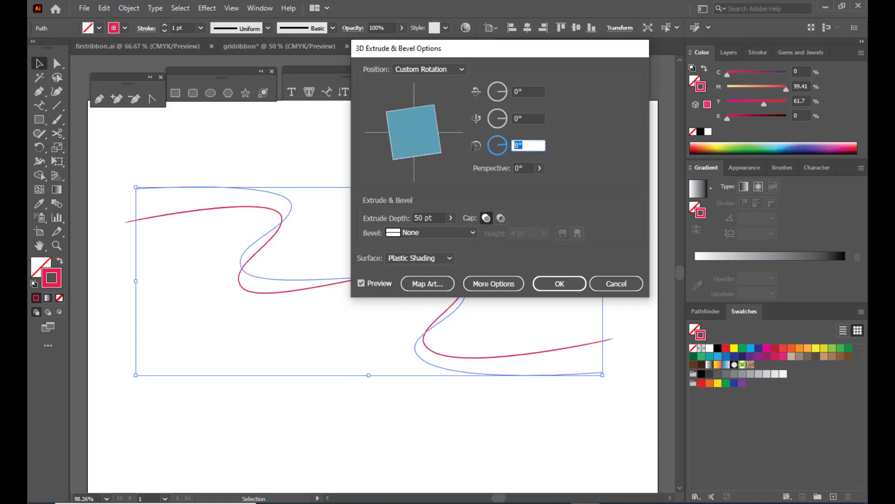
pyautogui.write('0')
pyautogui.click(530, 91)
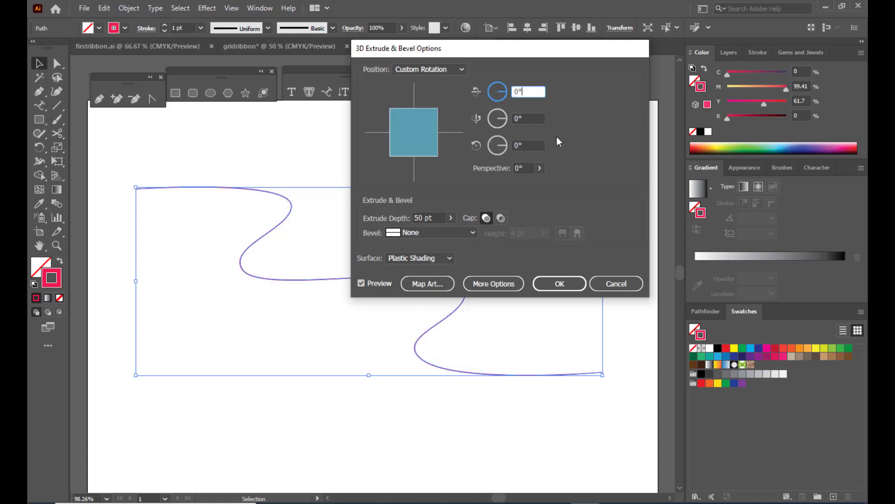
# Step: Raise the extrusion's X-axis rotation gradually to 60°, apply the effect and deselect the ribbon
pyautogui.moveTo(521, 46); pyautogui.dragTo(562, 42)
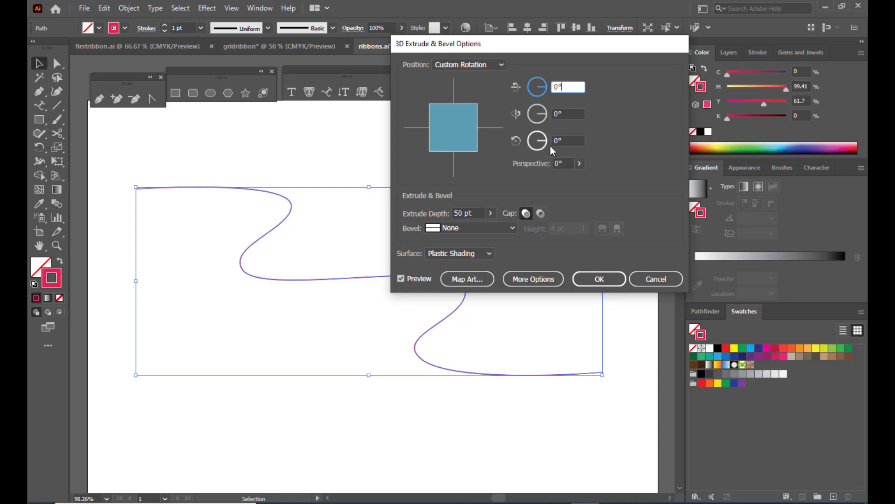
pyautogui.moveTo(572, 40); pyautogui.dragTo(582, 43)
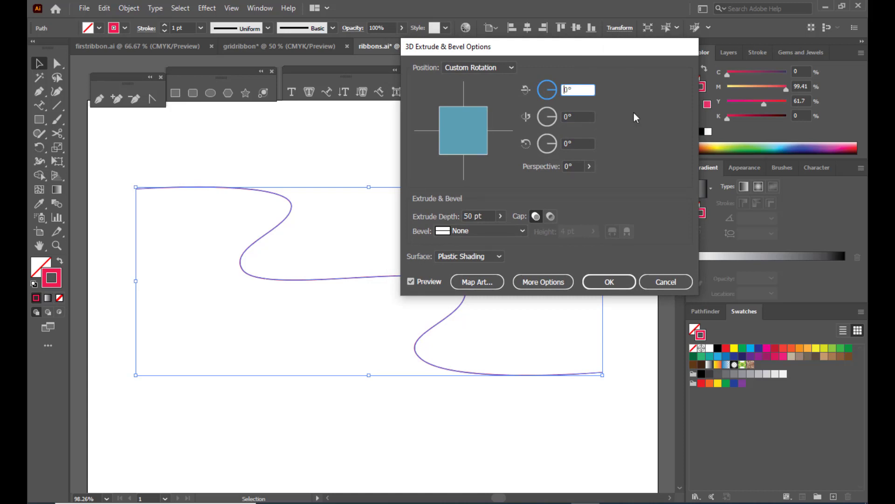
pyautogui.moveTo(584, 49); pyautogui.dragTo(639, 54)
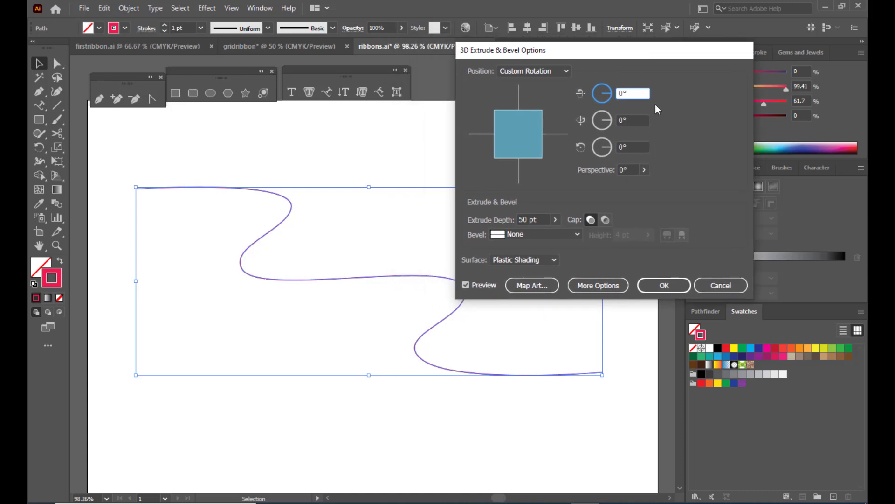
pyautogui.write('31')
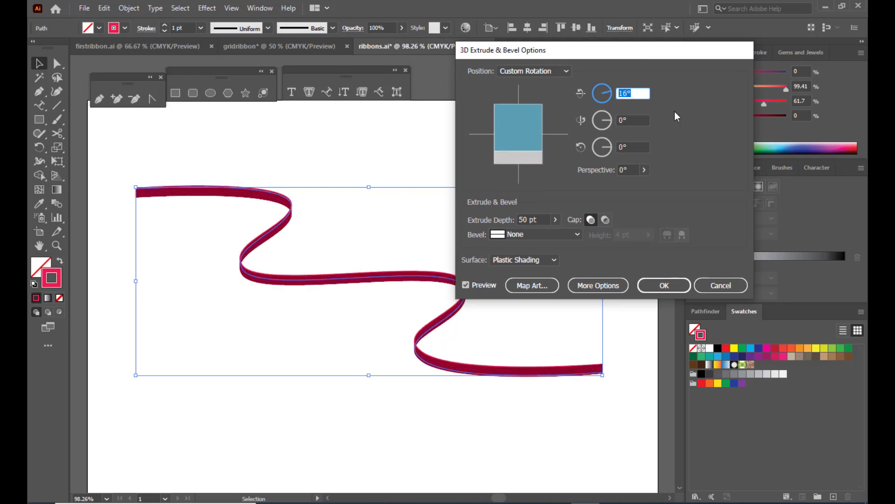
pyautogui.press('Up')
pyautogui.press('Up')
pyautogui.press('Up')
pyautogui.press('Up')
pyautogui.press('Up')
pyautogui.press('Up')
pyautogui.press('Up')
pyautogui.press('Up')
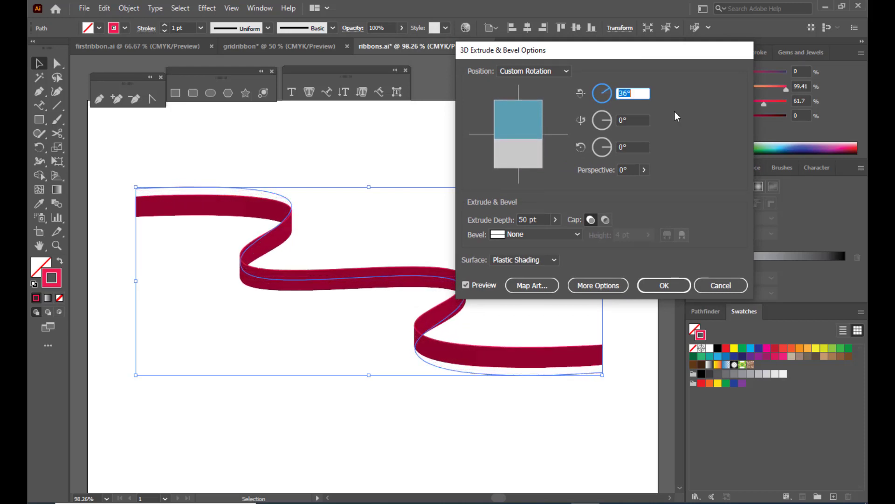
pyautogui.press('Up')
pyautogui.press('Up')
pyautogui.press('Up')
pyautogui.press('Up')
pyautogui.press('Up')
pyautogui.press('Up')
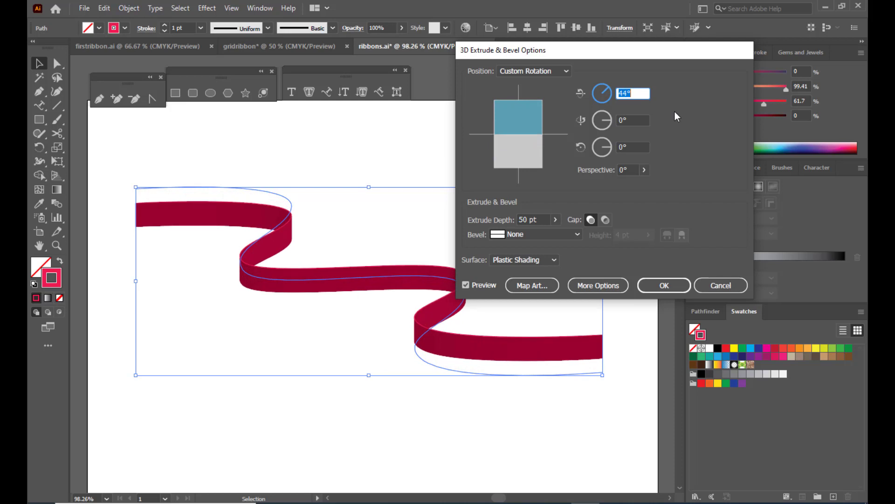
pyautogui.press('Up')
pyautogui.press('Up')
pyautogui.press('Up')
pyautogui.press('Up')
pyautogui.press('Up')
pyautogui.press('Up')
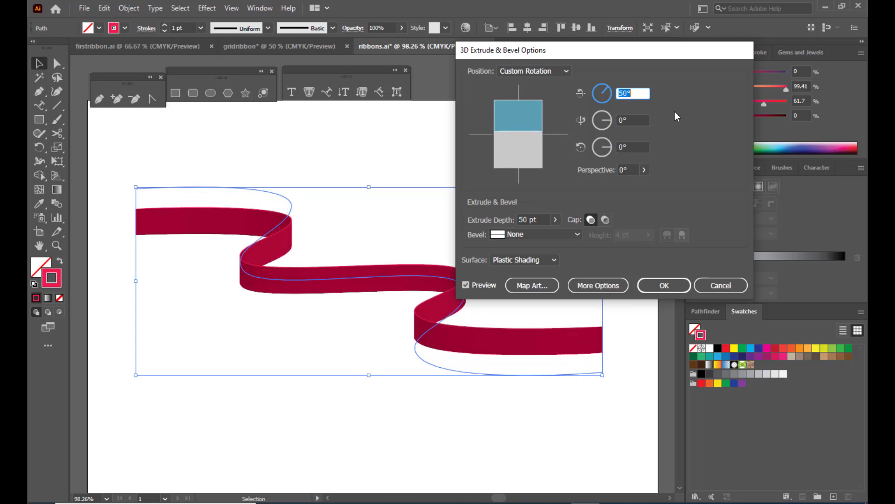
pyautogui.press('Up')
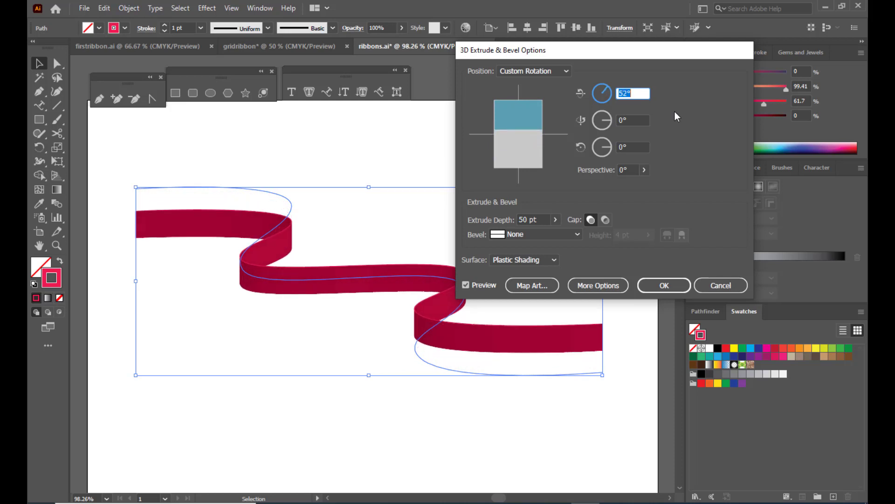
pyautogui.moveTo(559, 48); pyautogui.dragTo(626, 43)
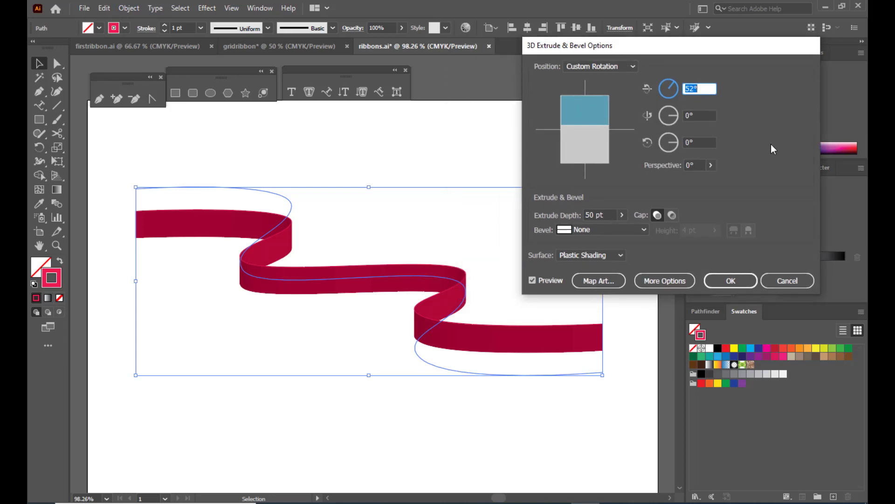
pyautogui.press('Up')
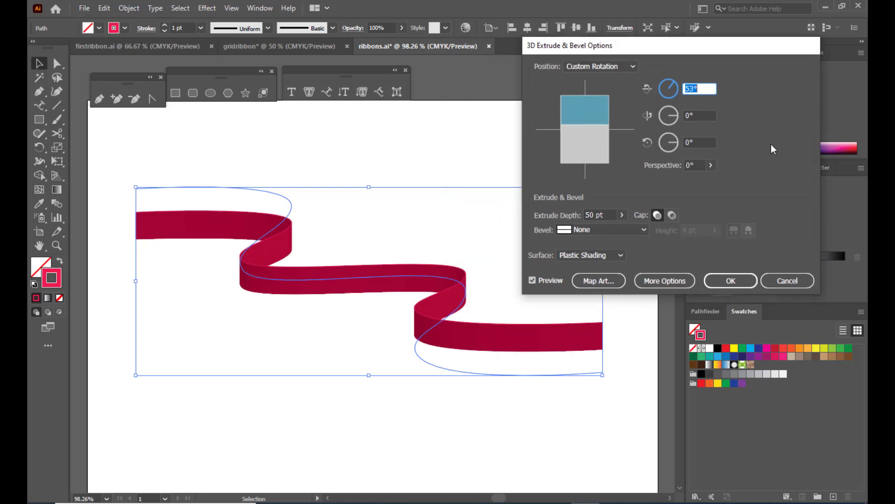
pyautogui.press('Up')
pyautogui.press('Up')
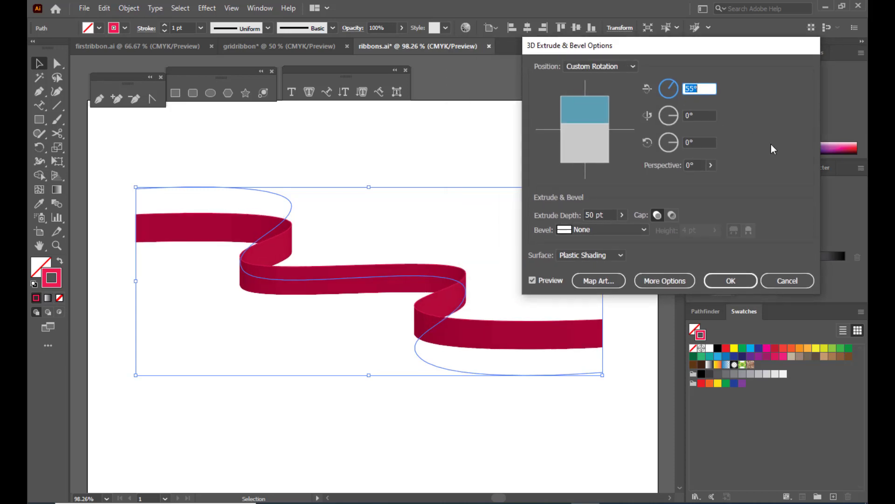
pyautogui.press('Up')
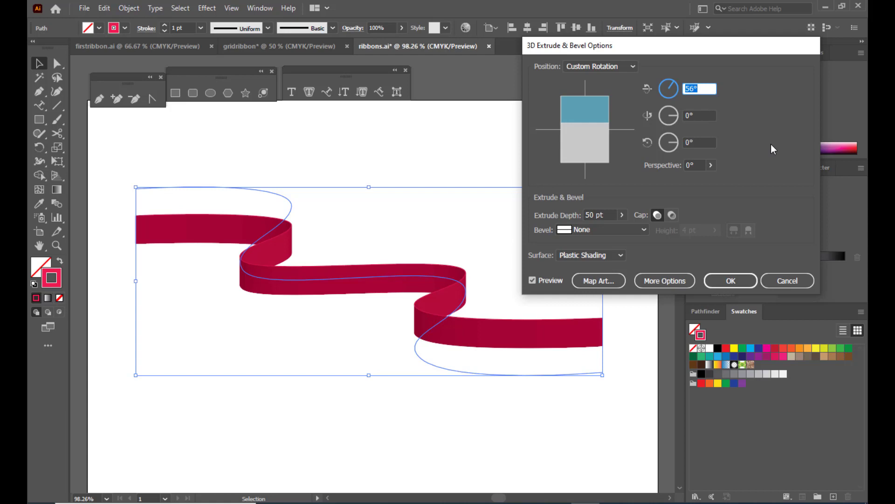
pyautogui.press('Up')
pyautogui.press('Up')
pyautogui.press('Up')
pyautogui.press('Up')
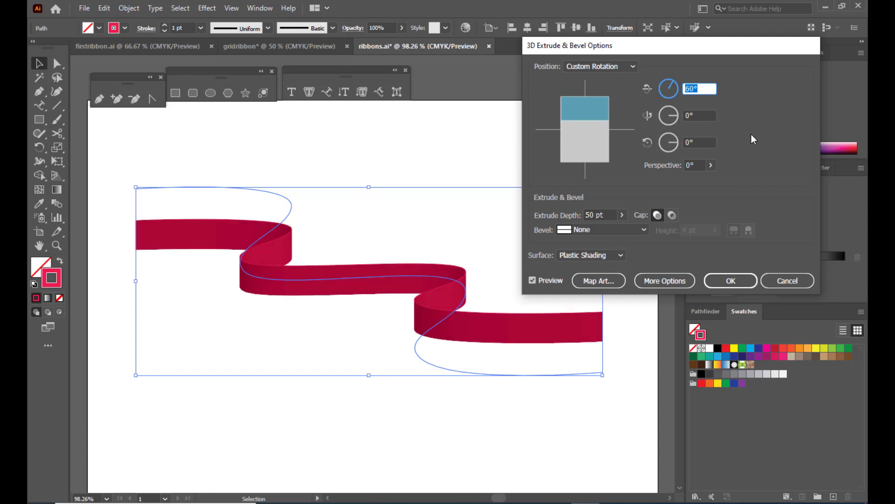
pyautogui.moveTo(659, 57); pyautogui.dragTo(607, 67)
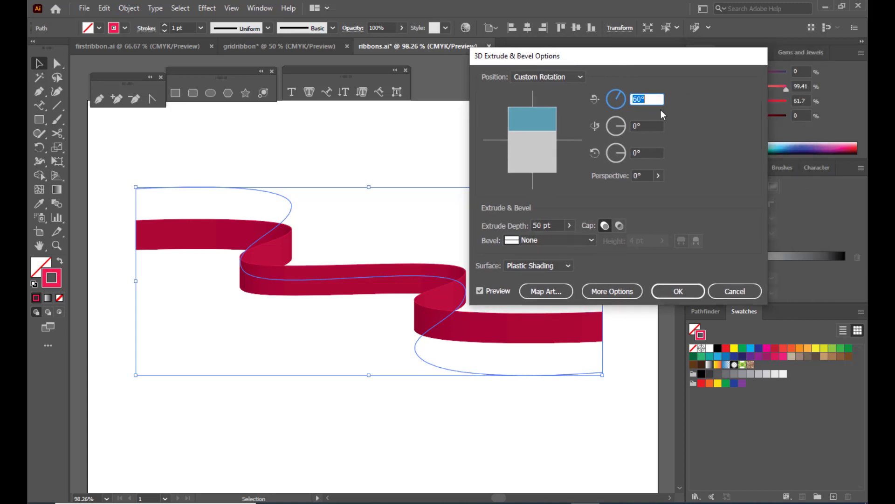
pyautogui.click(676, 292)
pyautogui.click(381, 301)
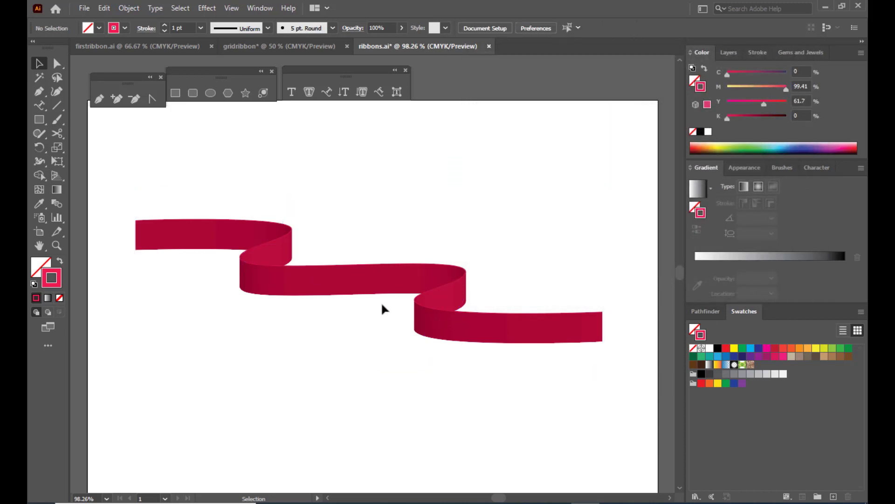
# Step: Move the extruded ribbon slightly down and left, and expand its appearance into editable shapes
pyautogui.click(380, 294)
pyautogui.moveTo(356, 279); pyautogui.dragTo(342, 292)
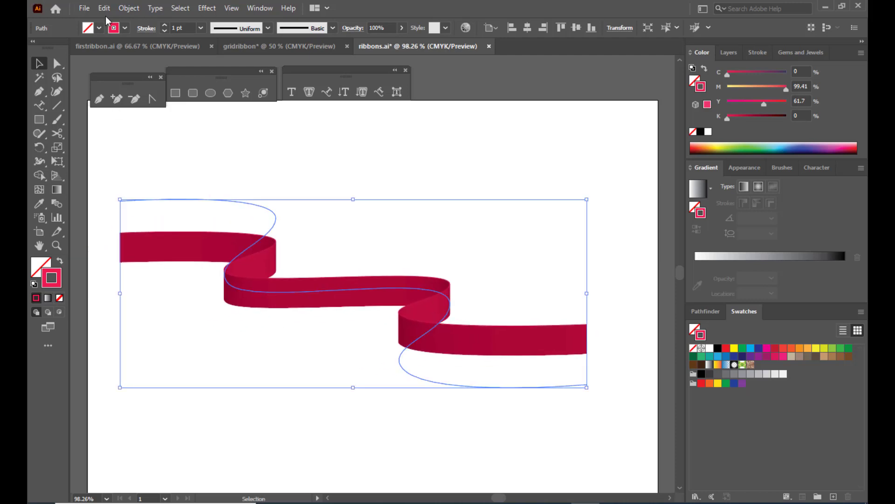
pyautogui.click(129, 8)
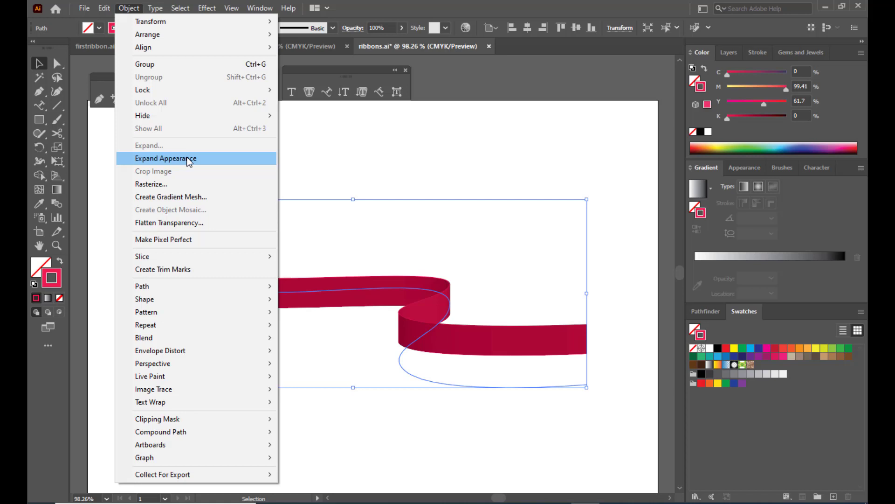
pyautogui.click(211, 160)
pyautogui.click(424, 151)
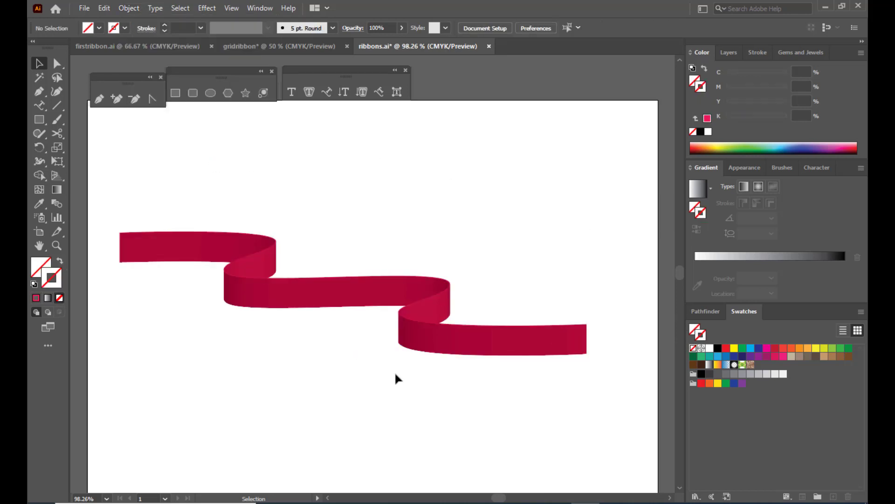
# Step: Ungroup the expanded ribbon twice so that its sections can be selected individually
pyautogui.click(432, 348)
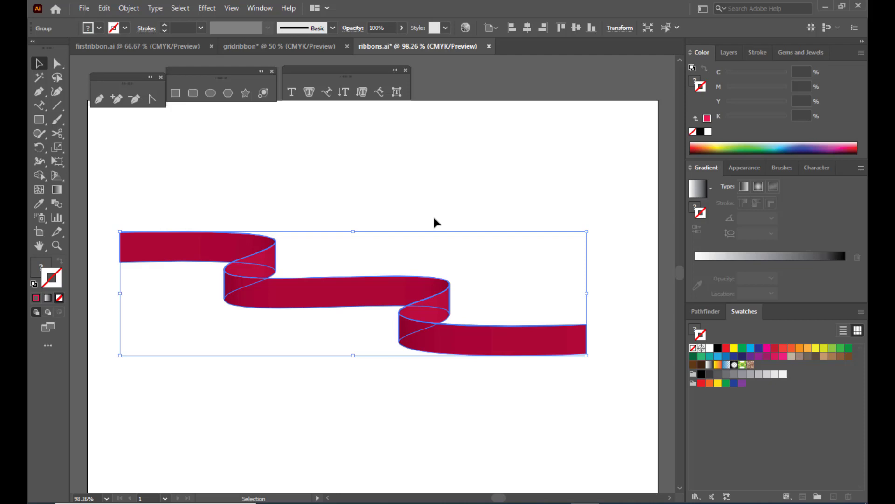
pyautogui.rightClick(311, 284)
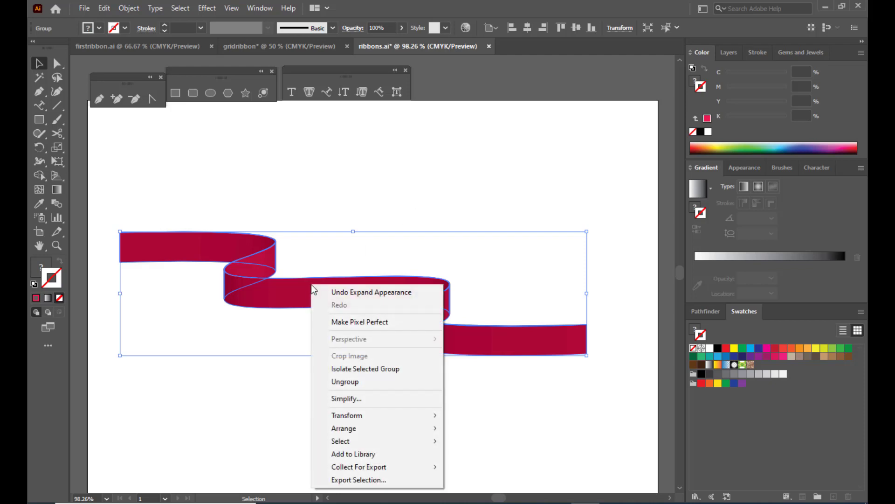
pyautogui.click(345, 382)
pyautogui.click(338, 210)
pyautogui.click(354, 303)
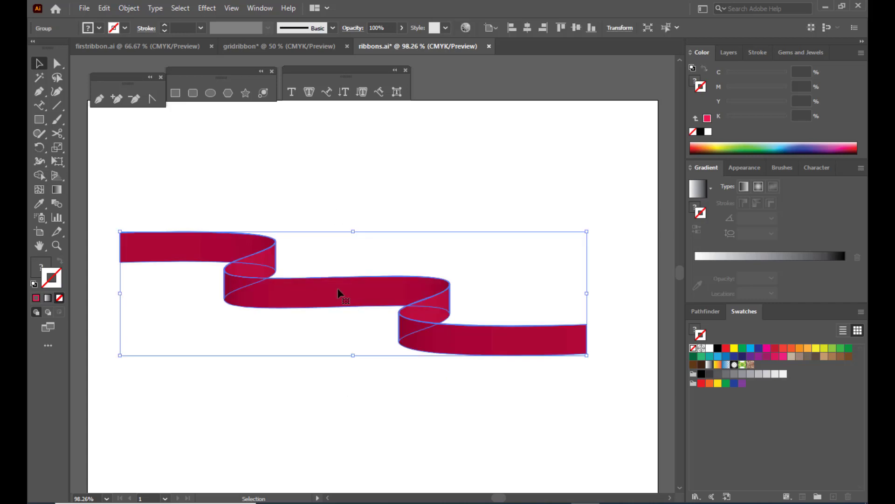
pyautogui.rightClick(338, 289)
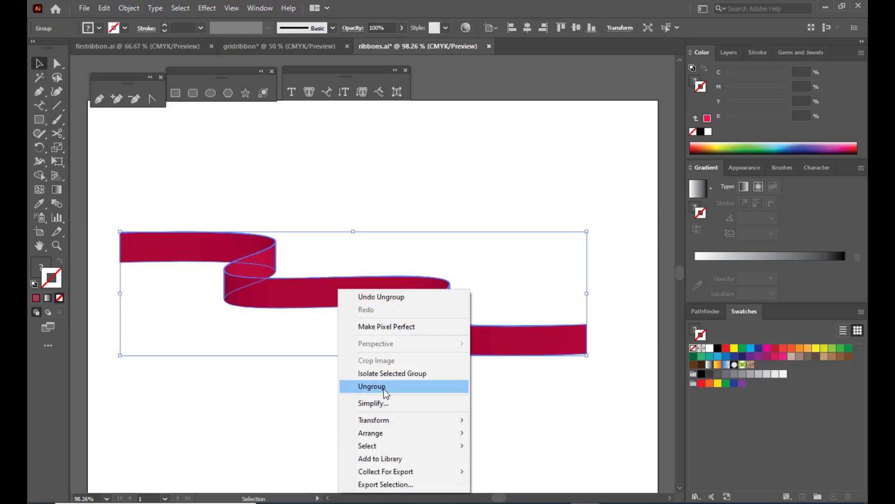
pyautogui.click(385, 389)
pyautogui.click(350, 204)
pyautogui.click(328, 292)
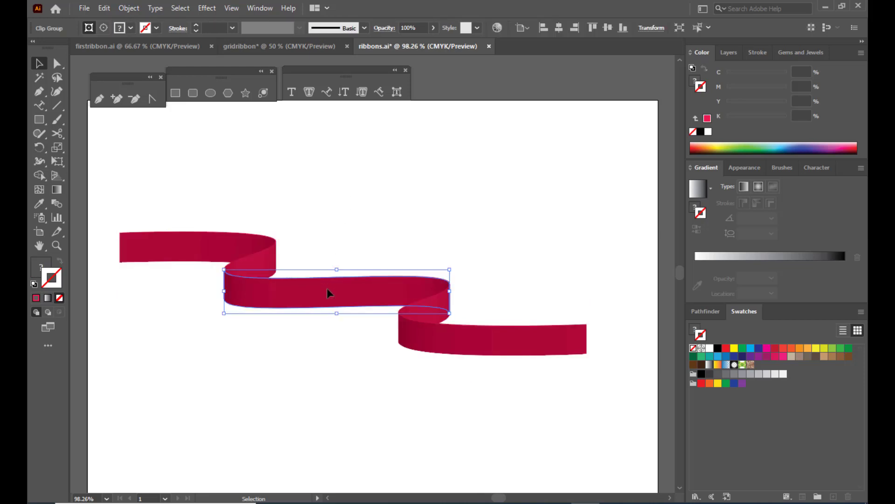
pyautogui.click(322, 229)
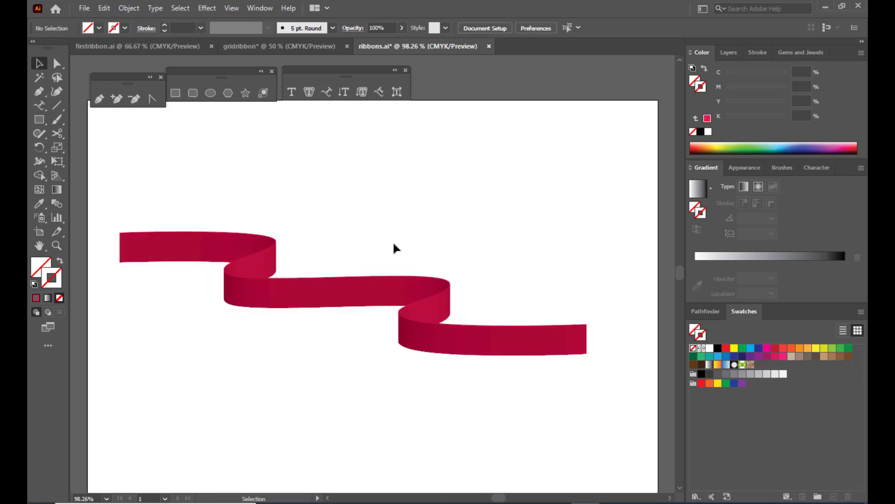
# Step: Select all the ribbon sections together and move them down, clear of the thin wavy path
pyautogui.click(272, 266)
pyautogui.click(321, 296)
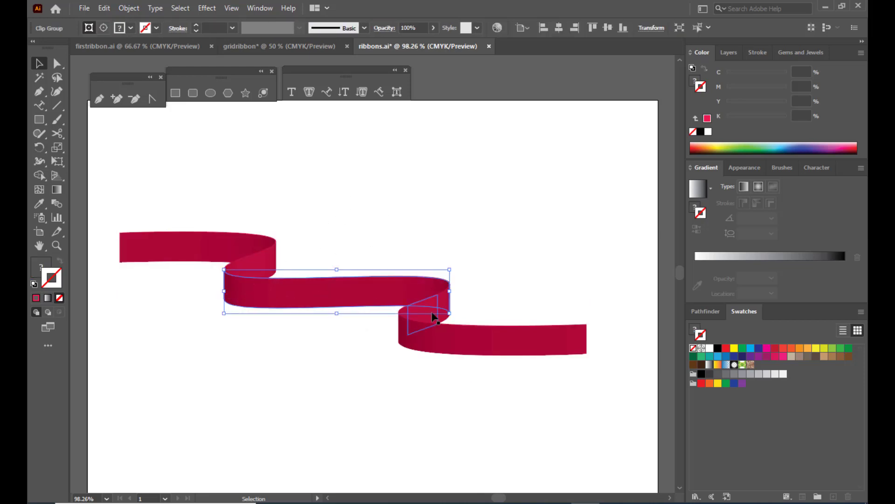
pyautogui.click(420, 322)
pyautogui.click(508, 343)
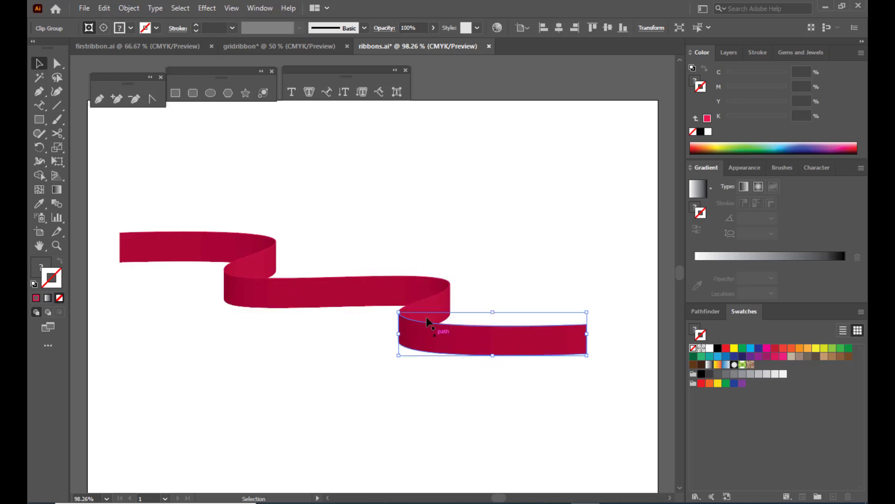
pyautogui.keyDown('shift'); pyautogui.click(348, 284); pyautogui.keyUp('shift')
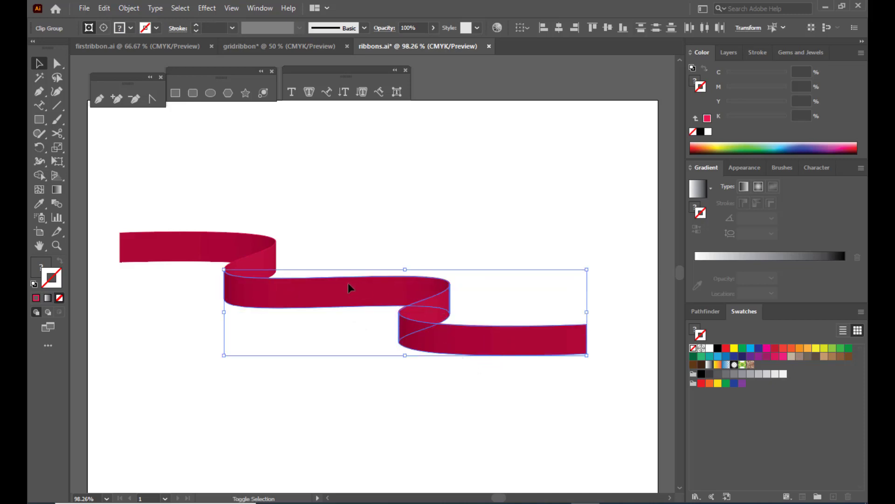
pyautogui.keyDown('shift'); pyautogui.click(256, 265); pyautogui.keyUp('shift')
pyautogui.keyDown('shift'); pyautogui.click(193, 243); pyautogui.keyUp('shift')
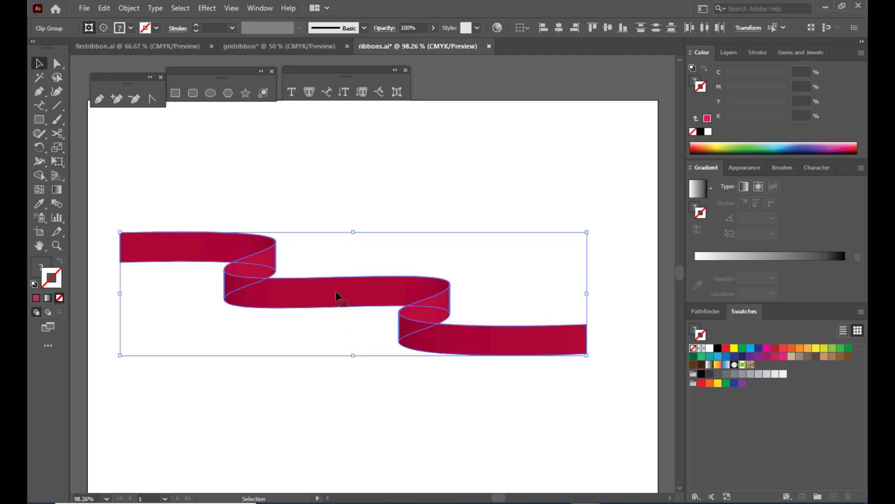
pyautogui.moveTo(334, 299); pyautogui.dragTo(332, 385)
pyautogui.click(329, 206)
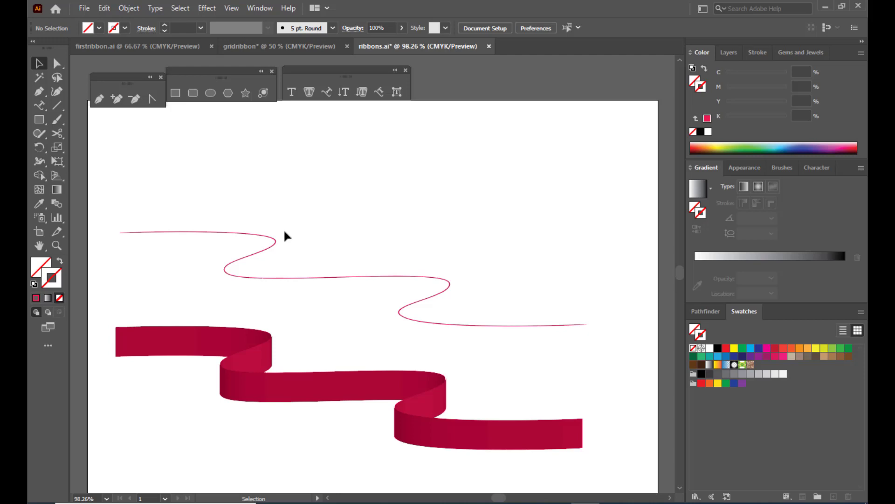
# Step: Delete the leftover thin wavy path and move the whole ribbon back up on the artboard
pyautogui.click(269, 242)
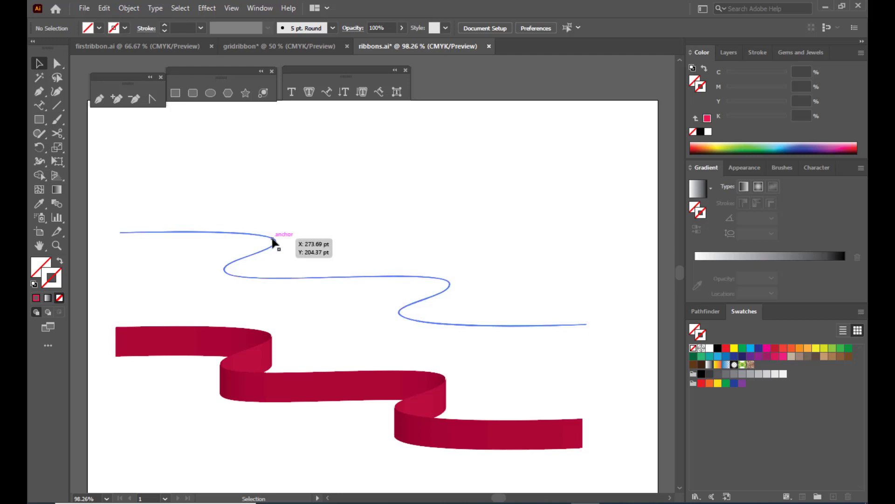
pyautogui.click(413, 210)
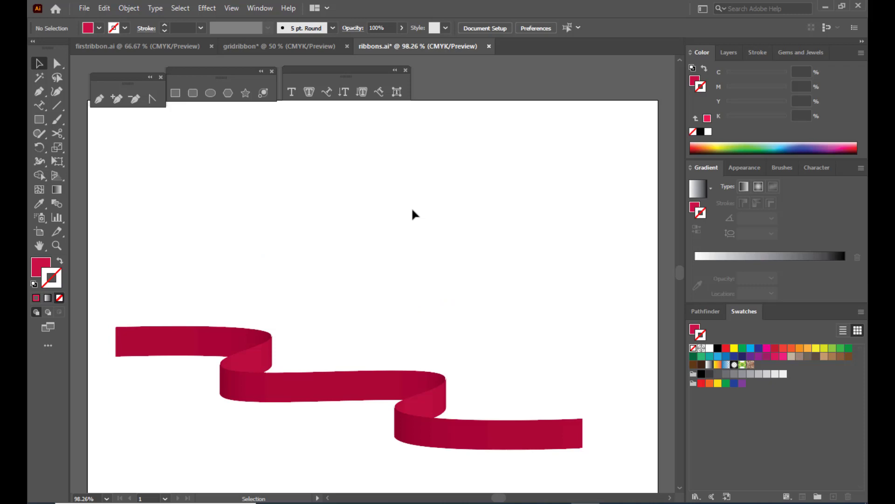
pyautogui.scroll(-3, 326, 207)
pyautogui.moveTo(114, 205); pyautogui.dragTo(632, 428)
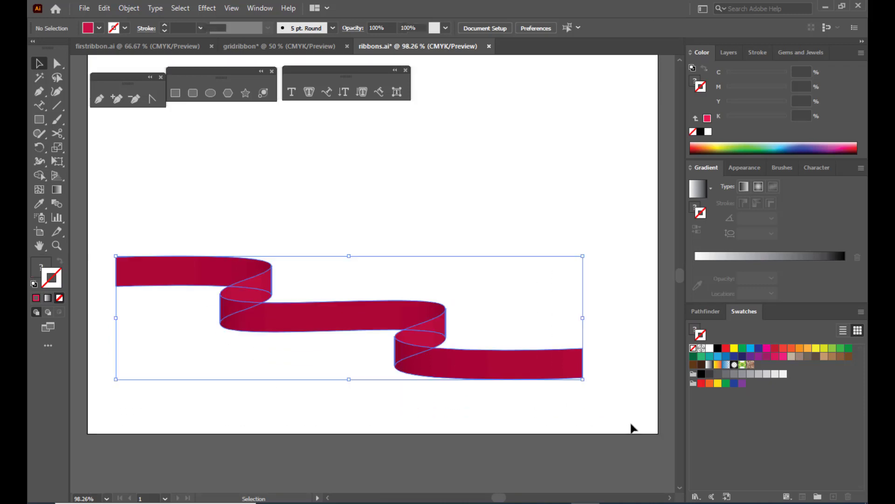
pyautogui.moveTo(421, 337); pyautogui.dragTo(429, 256)
pyautogui.click(346, 296)
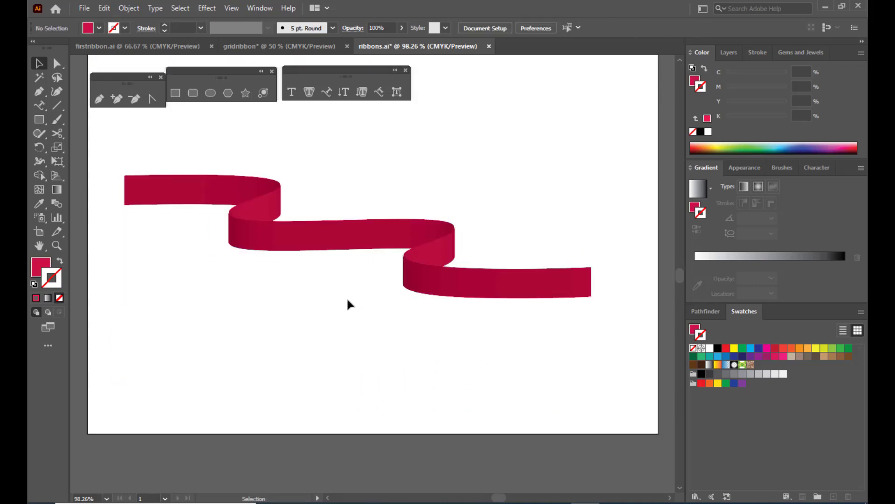
# Step: Unite the clip group of the ribbon's middle section into a single shape with Pathfinder
pyautogui.click(311, 251)
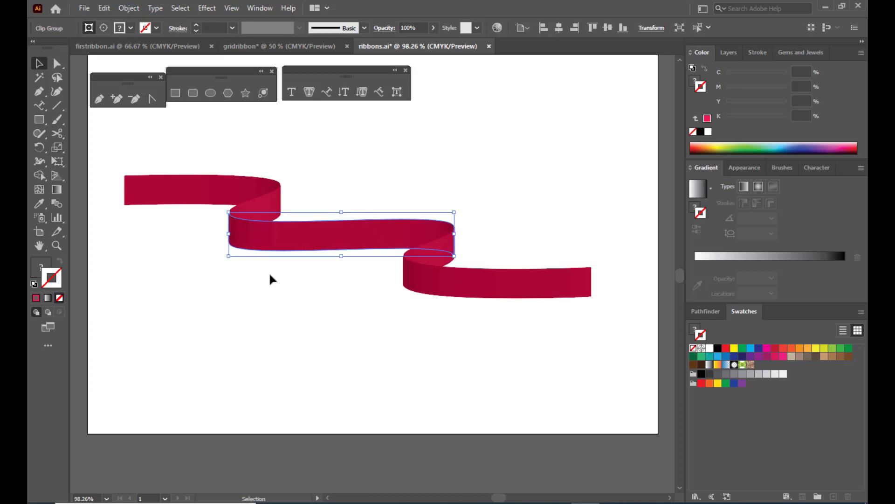
pyautogui.click(482, 290)
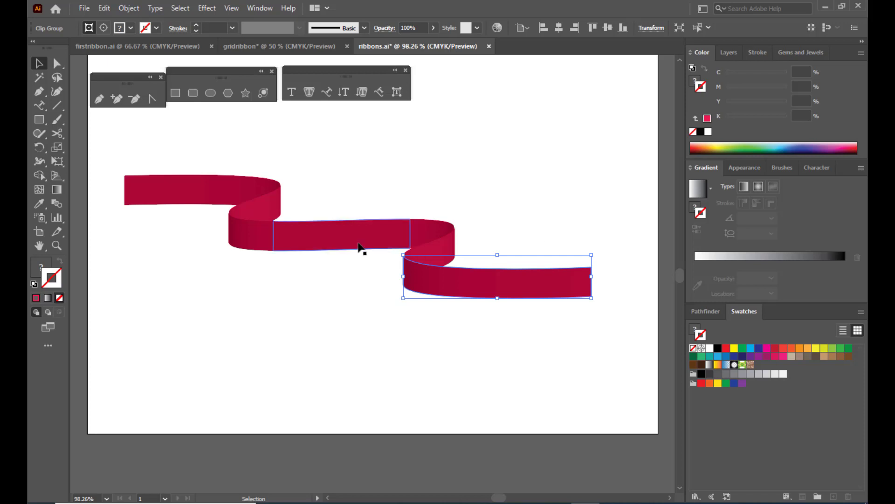
pyautogui.click(351, 244)
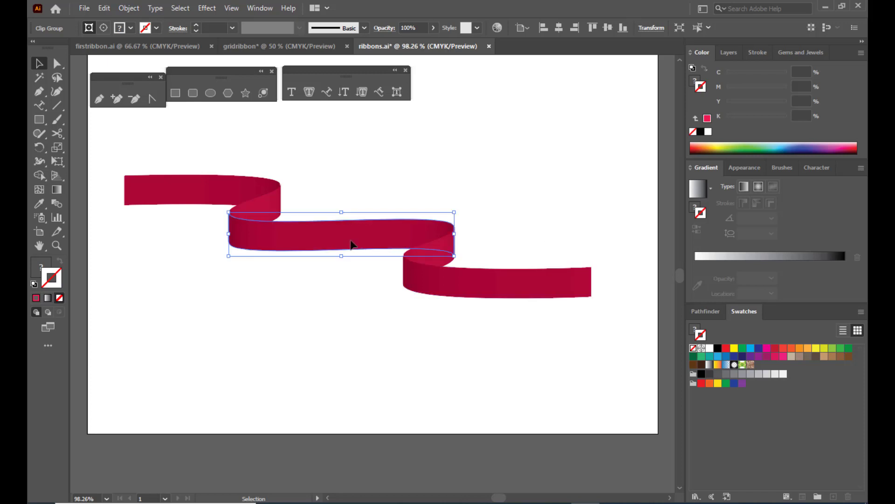
pyautogui.click(404, 175)
pyautogui.click(242, 246)
pyautogui.scroll(3, 373, 244)
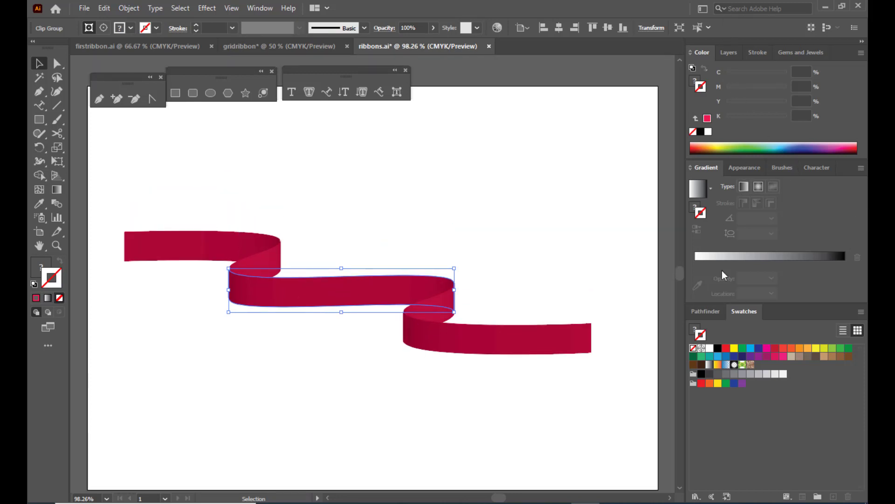
pyautogui.click(706, 311)
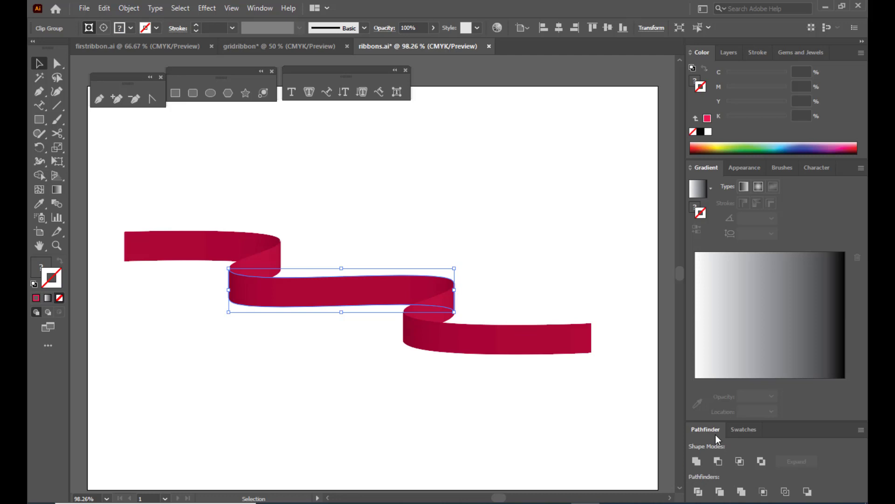
pyautogui.click(260, 9)
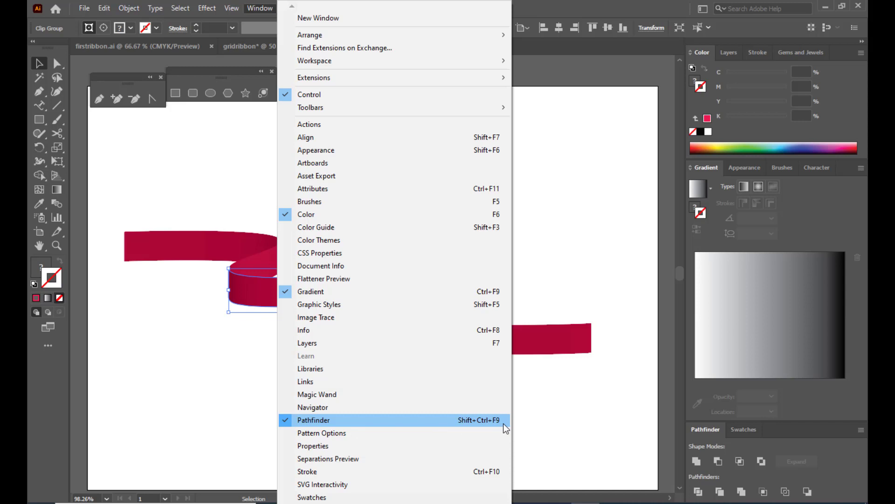
pyautogui.click(559, 4)
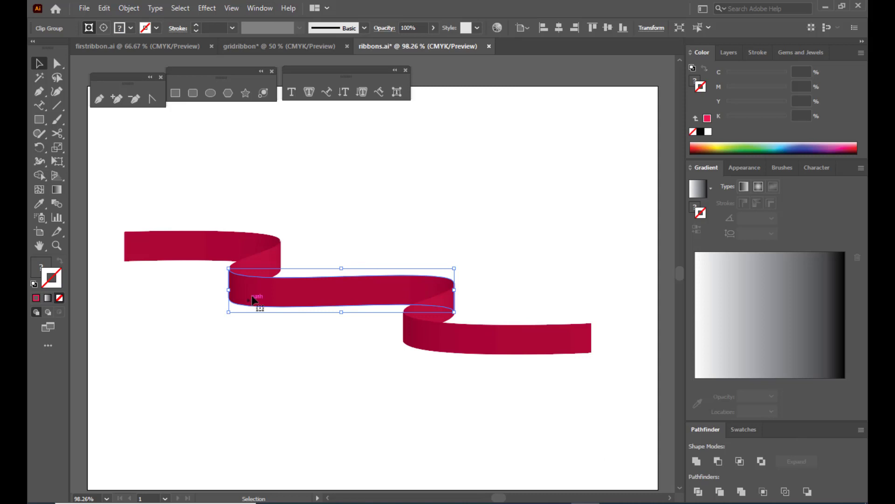
pyautogui.click(698, 463)
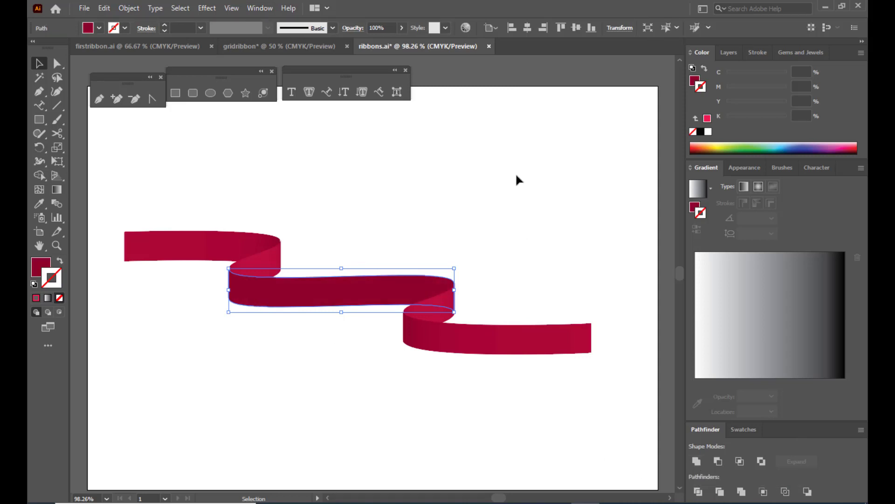
pyautogui.click(484, 305)
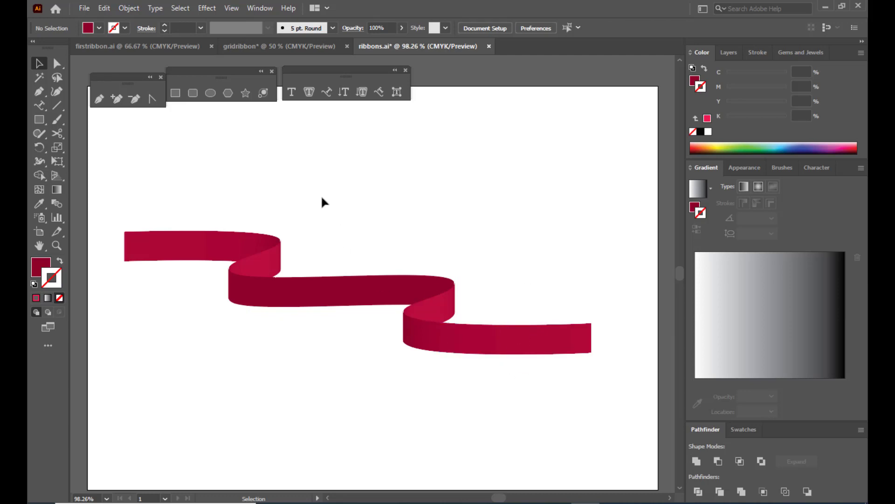
# Step: Unite the ribbon's lower-right section and each of the two folds into separate single shapes
pyautogui.click(501, 335)
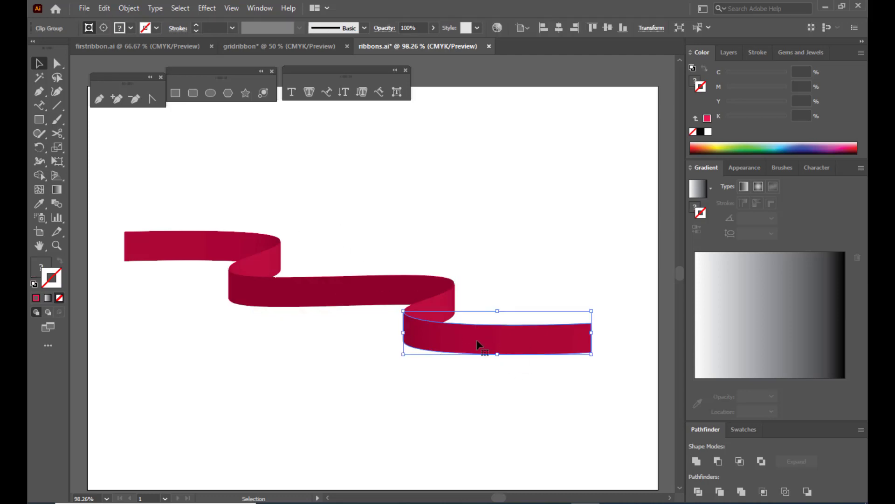
pyautogui.click(696, 463)
pyautogui.click(443, 309)
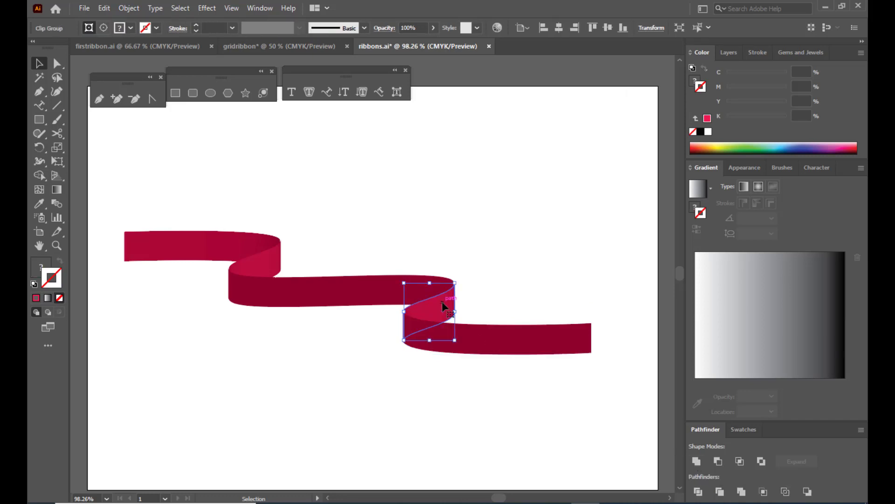
pyautogui.click(697, 462)
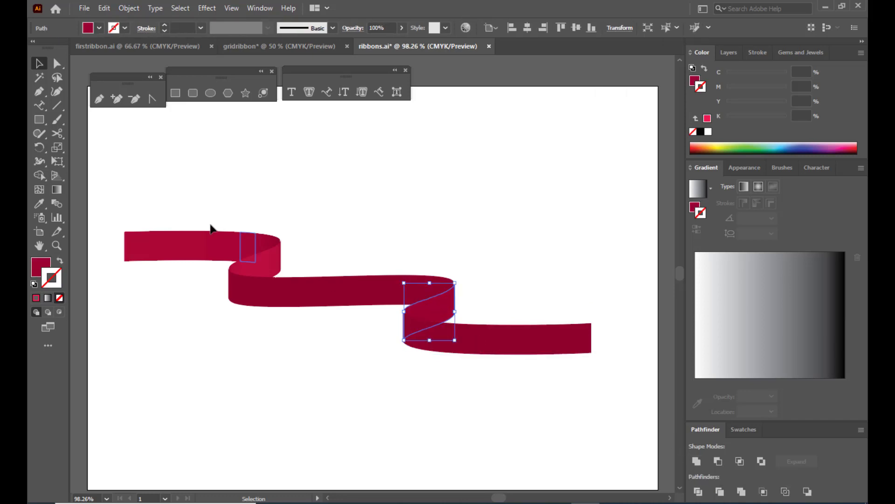
pyautogui.click(267, 261)
pyautogui.click(697, 462)
pyautogui.click(387, 187)
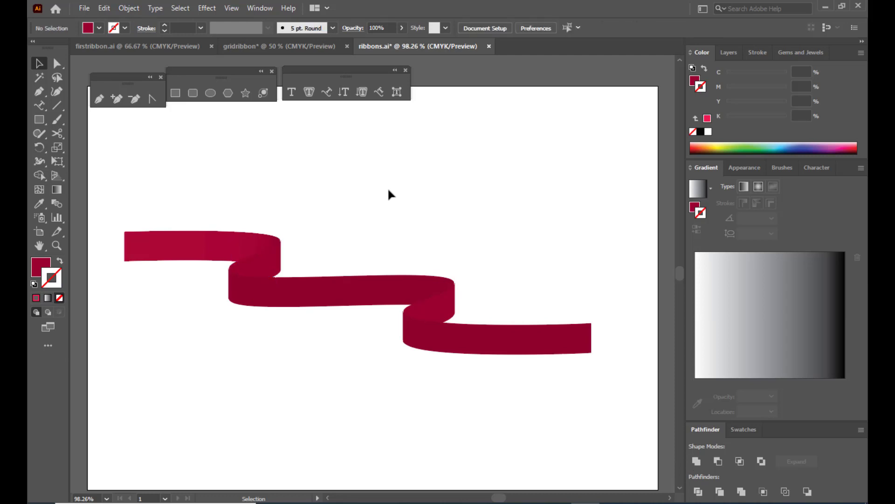
# Step: Unite the ribbon's upper-left section into a single shape and check the other sections one by one
pyautogui.click(273, 264)
pyautogui.click(314, 294)
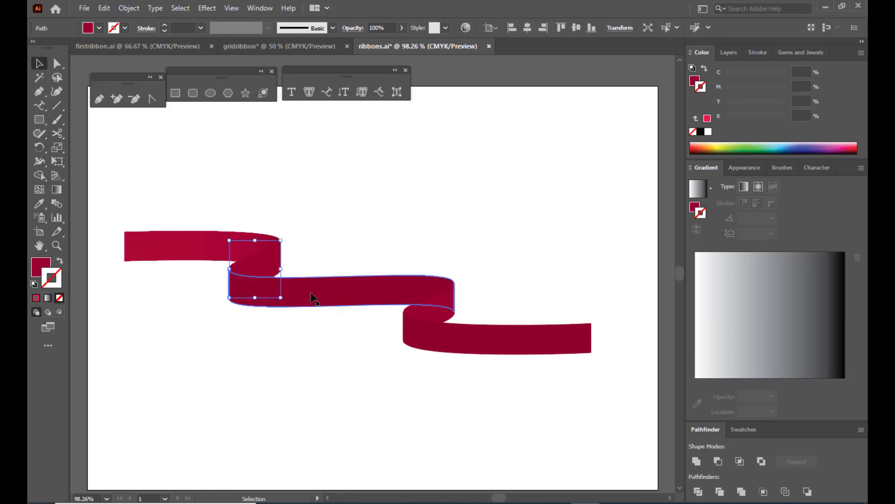
pyautogui.click(212, 244)
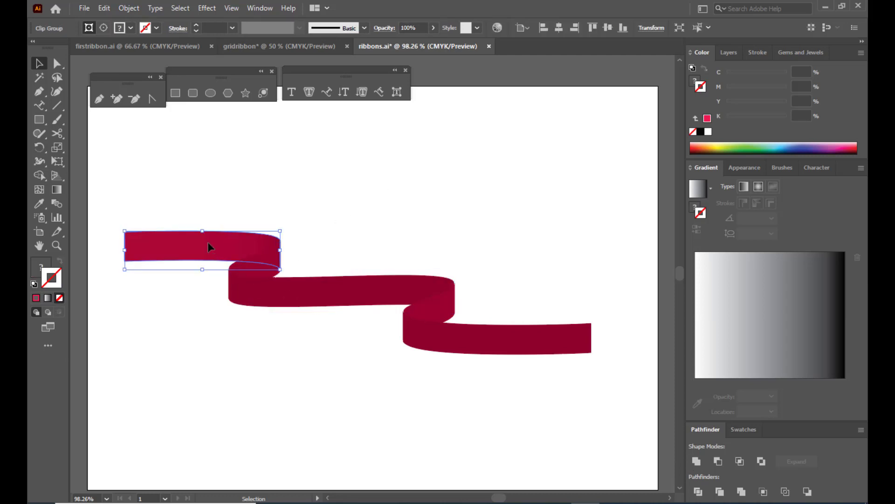
pyautogui.click(418, 172)
pyautogui.click(277, 270)
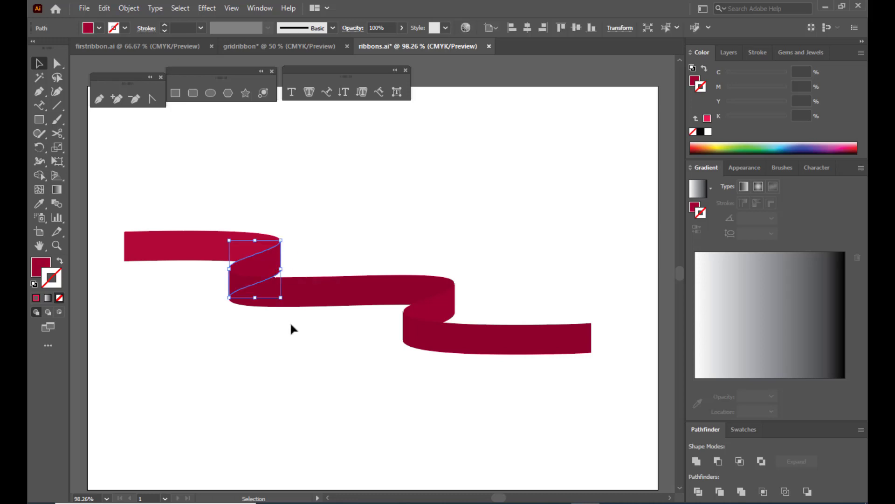
pyautogui.click(345, 303)
pyautogui.click(429, 308)
pyautogui.click(510, 343)
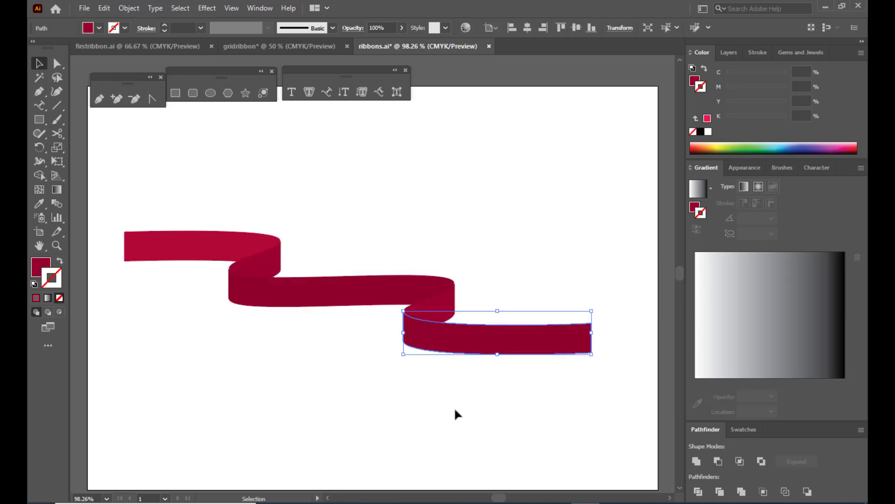
pyautogui.click(456, 413)
# Step: Select the ribbon's upper-left section and open the Gems and Jewels gradient swatch library
pyautogui.click(170, 256)
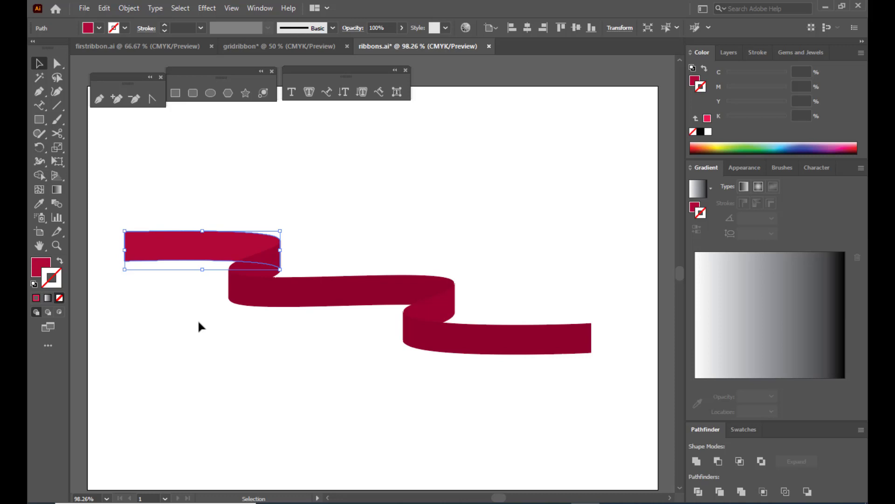
pyautogui.click(189, 215)
pyautogui.click(164, 253)
pyautogui.click(746, 429)
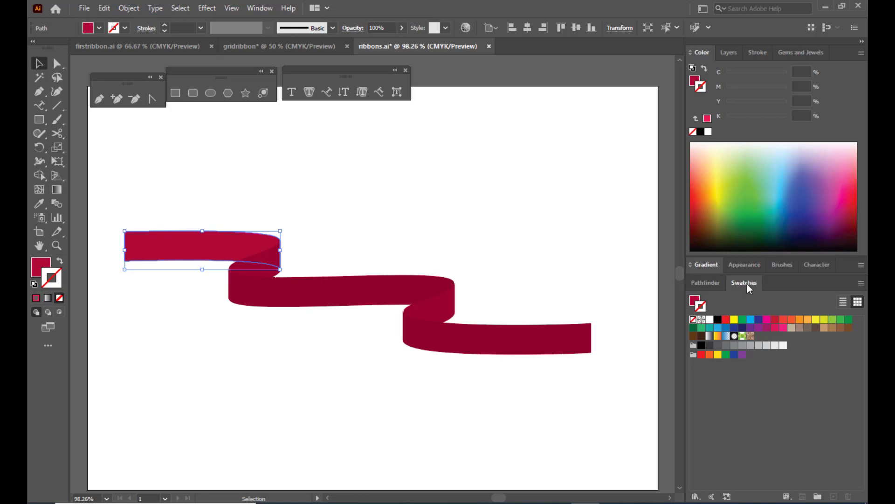
pyautogui.click(696, 496)
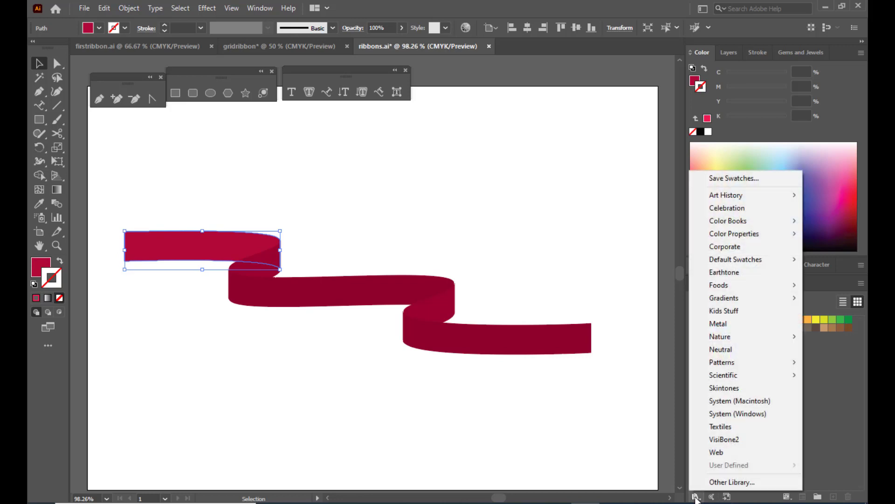
pyautogui.moveTo(722, 303)
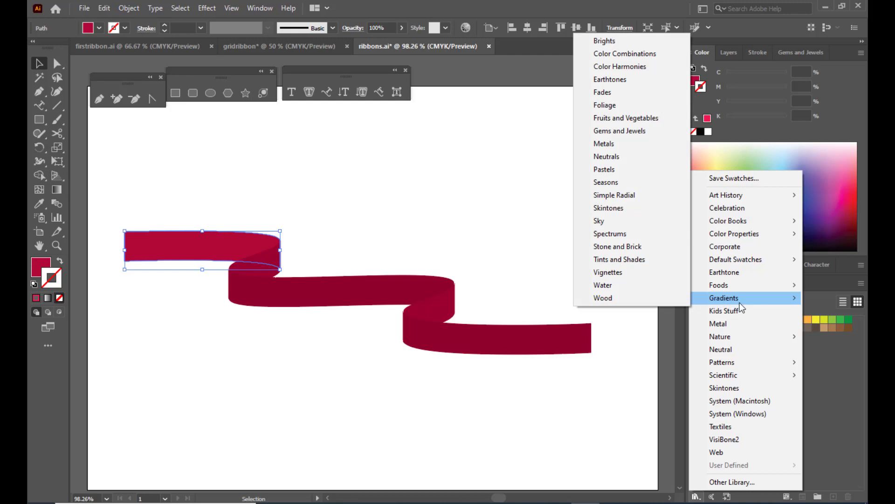
pyautogui.click(646, 136)
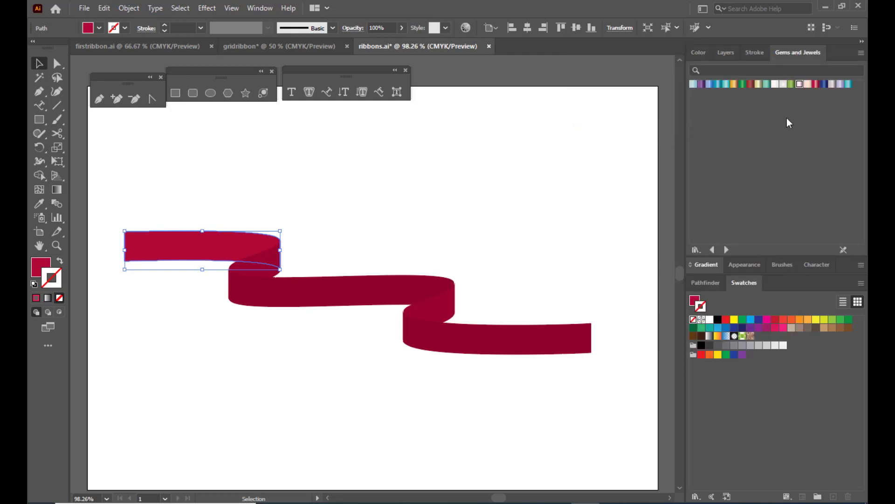
# Step: Fill the upper-left section with the green gradient from Gems and Jewels and set its stroke to none
pyautogui.click(790, 85)
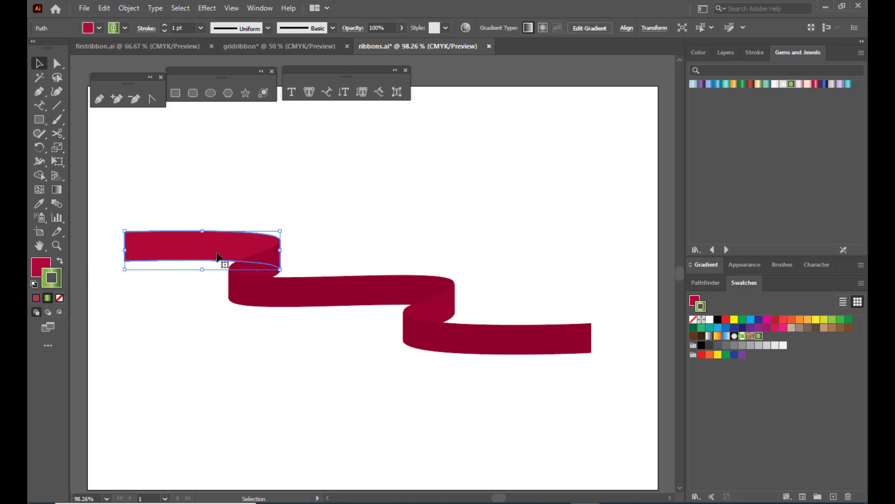
pyautogui.click(60, 263)
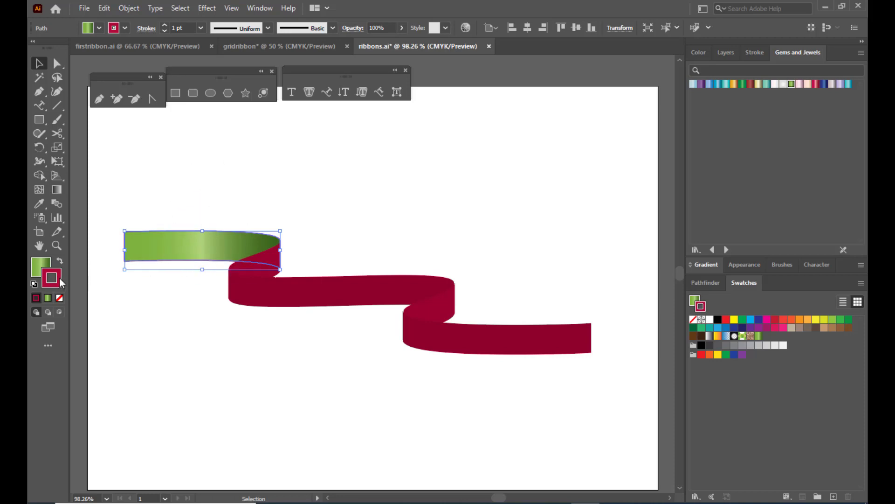
pyautogui.click(61, 298)
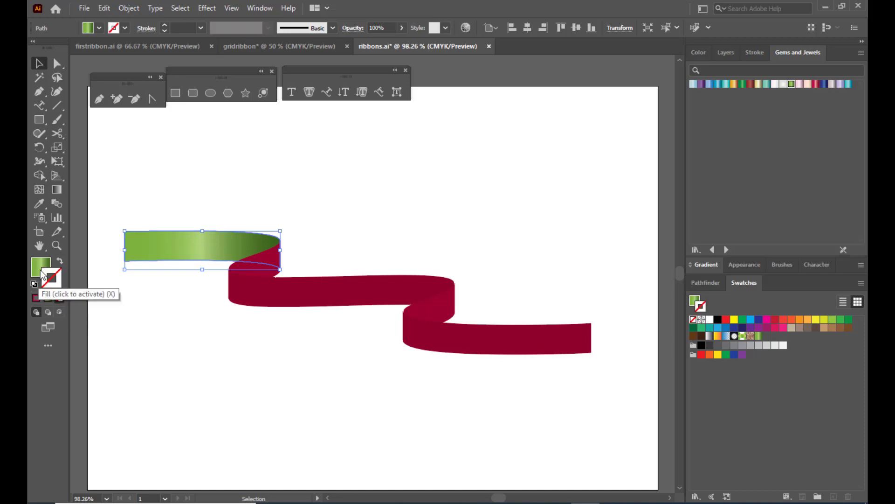
pyautogui.click(39, 264)
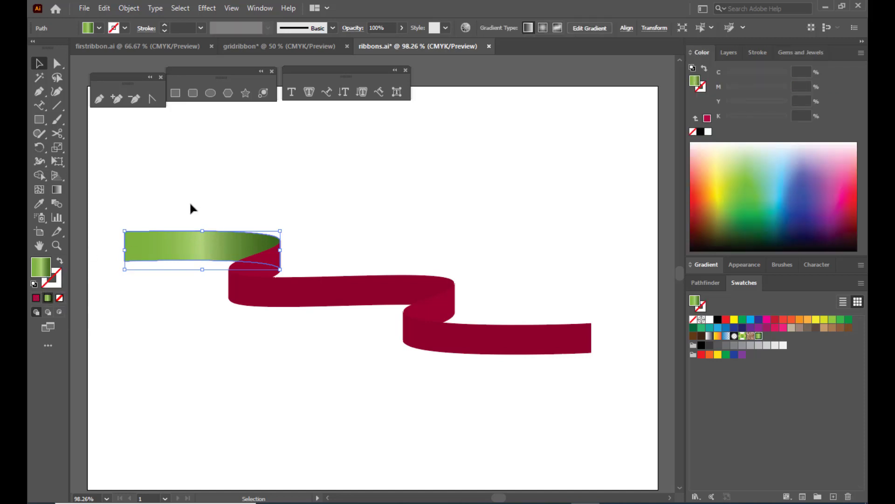
pyautogui.click(340, 186)
# Step: Copy the green gradient fill from the upper-left section onto the ribbon's middle section with the Eyedropper
pyautogui.click(336, 296)
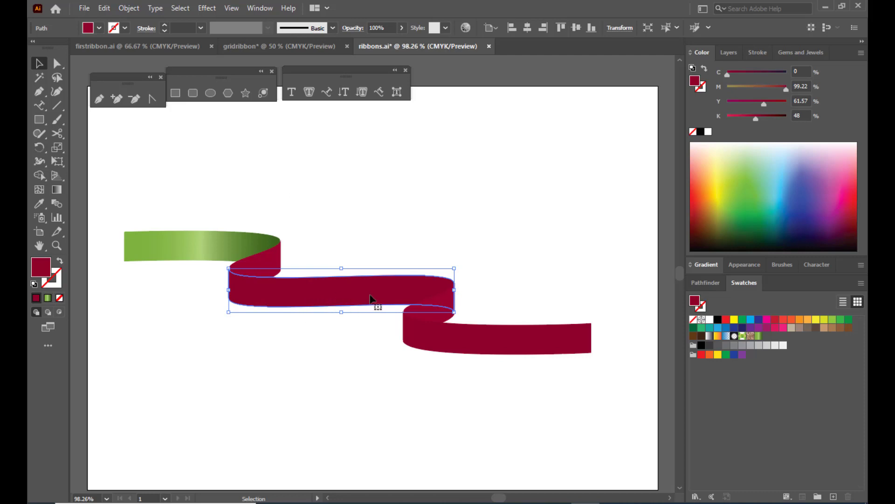
pyautogui.click(40, 205)
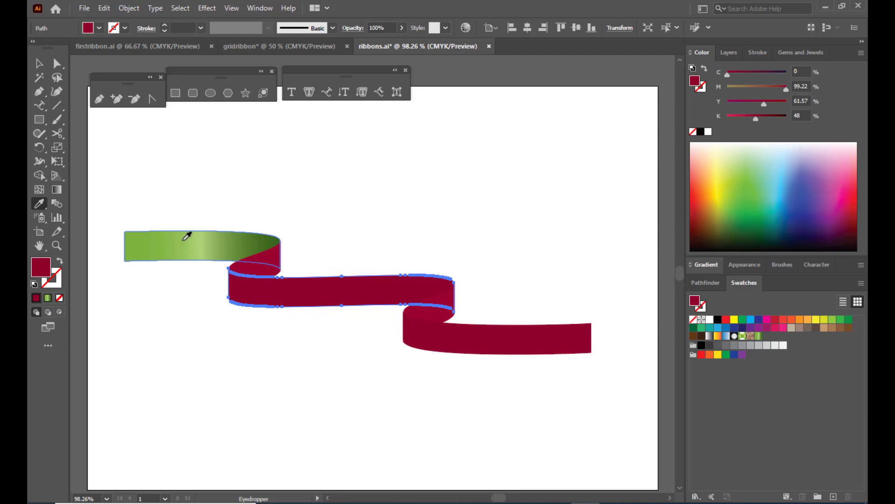
pyautogui.click(186, 236)
pyautogui.click(37, 63)
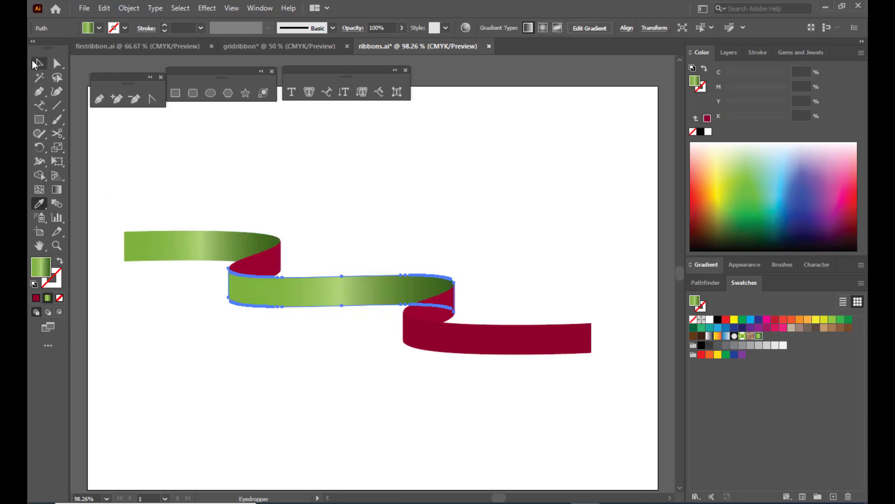
pyautogui.click(543, 366)
# Step: Give the ribbon's lower-right section the same green gradient by sampling the upper-left section with the Eyedropper
pyautogui.click(467, 354)
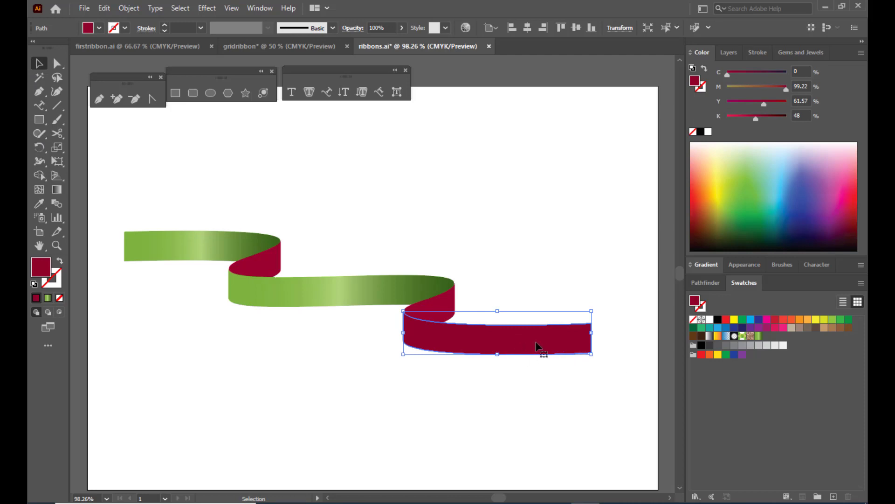
pyautogui.click(38, 205)
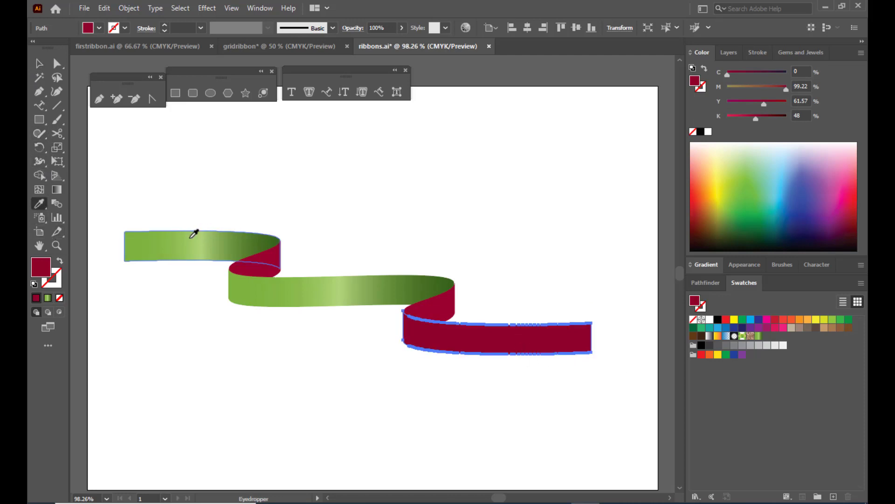
pyautogui.click(190, 237)
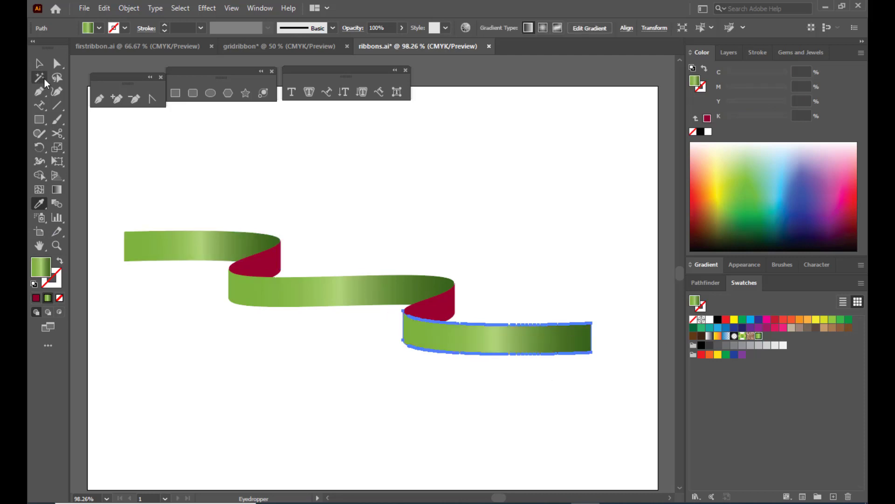
pyautogui.click(39, 63)
pyautogui.click(447, 204)
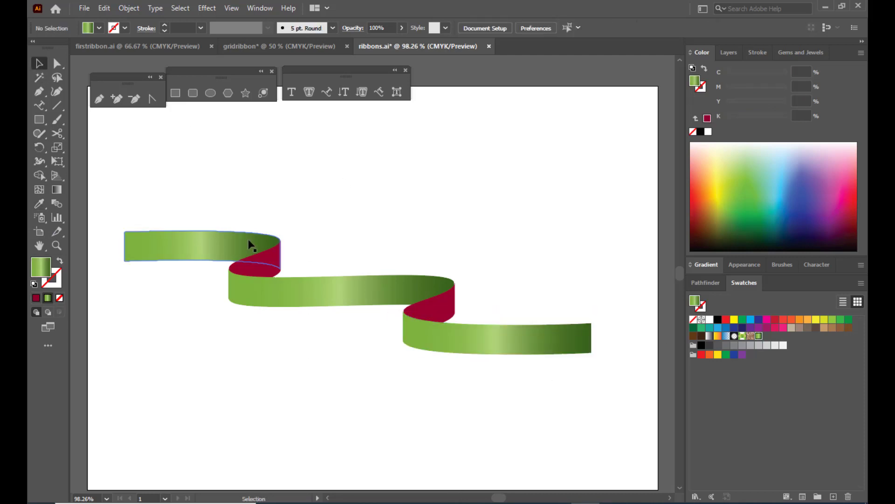
# Step: Fill both red folds of the ribbon with the dark blue gradient from the Gems and Jewels library
pyautogui.click(257, 260)
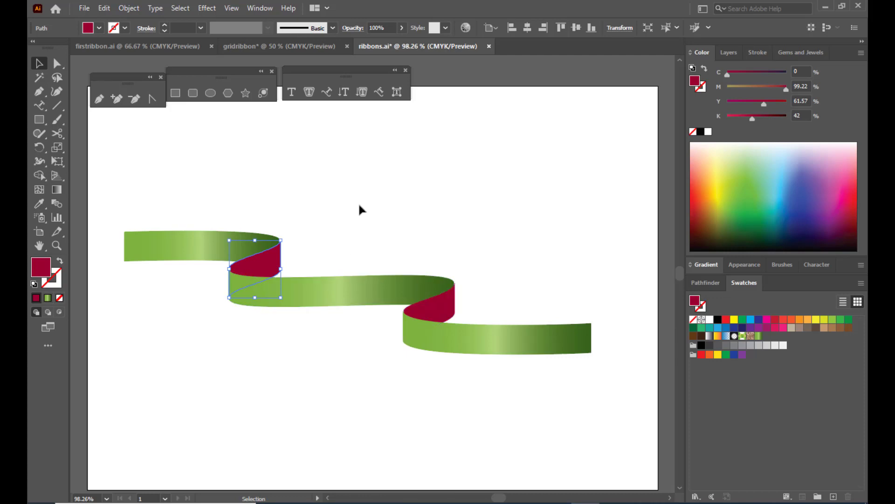
pyautogui.click(370, 199)
pyautogui.click(273, 267)
pyautogui.click(809, 52)
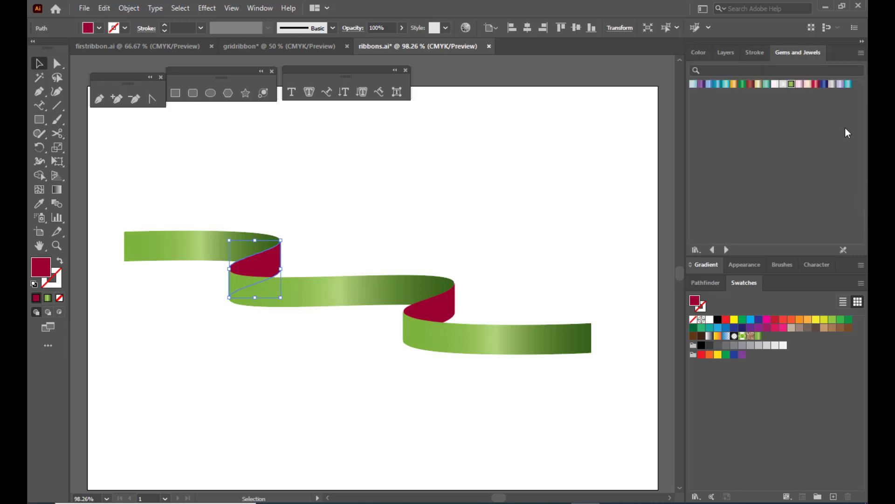
pyautogui.click(825, 84)
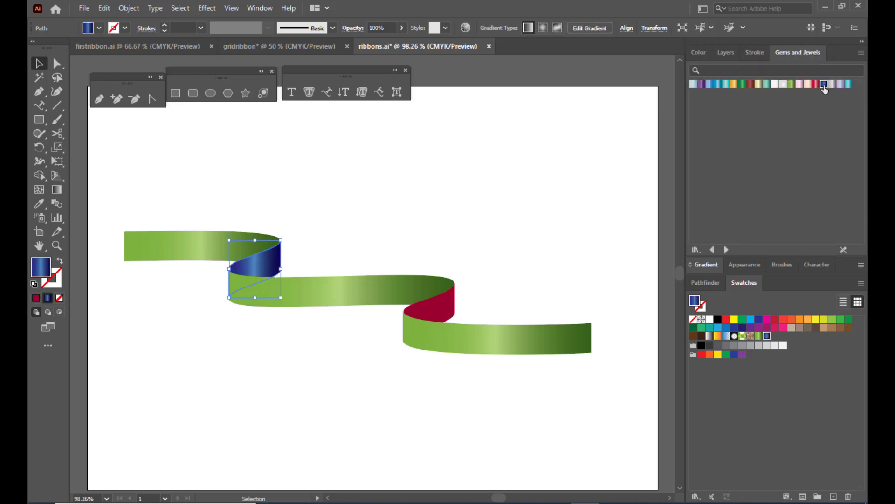
pyautogui.click(455, 301)
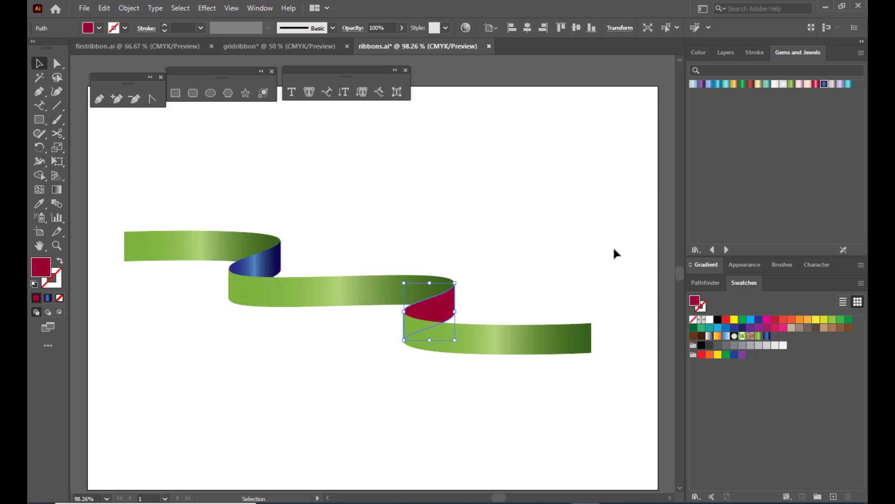
pyautogui.click(824, 84)
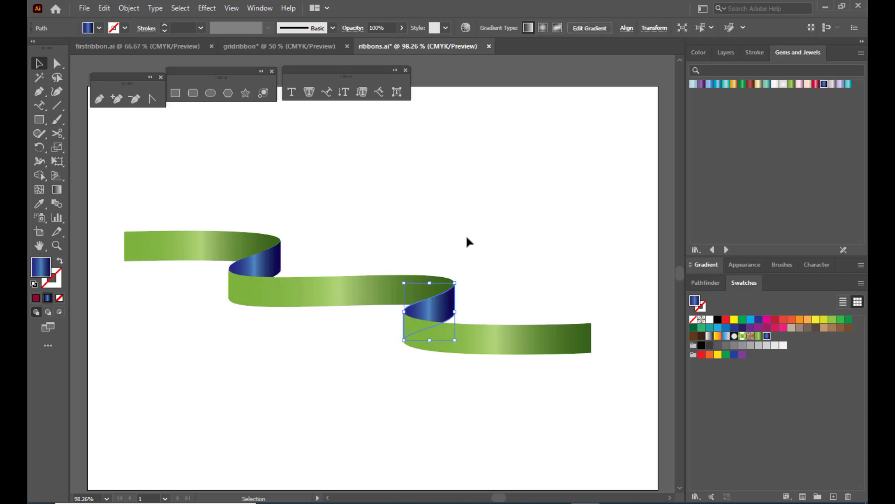
pyautogui.click(433, 208)
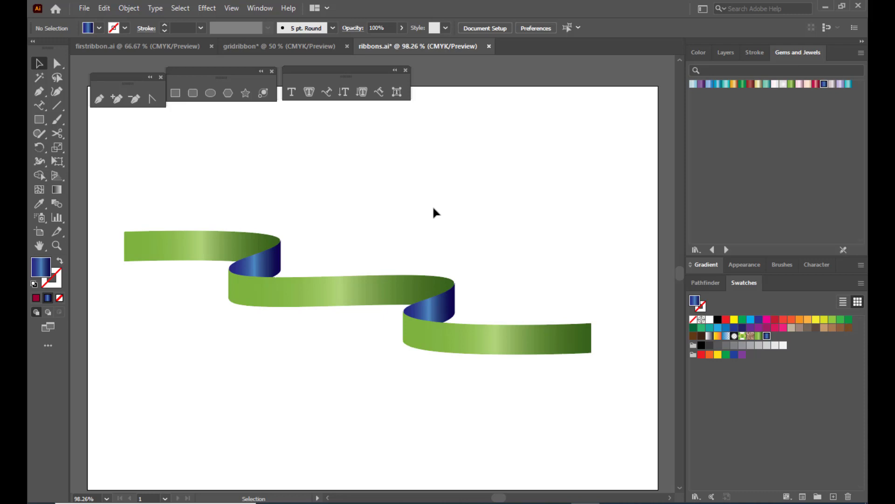
# Step: Shift the whole ribbon slightly up and left, and narrow it horizontally by pulling its left edge inward
pyautogui.moveTo(121, 191); pyautogui.dragTo(617, 426)
pyautogui.moveTo(474, 340); pyautogui.dragTo(454, 329)
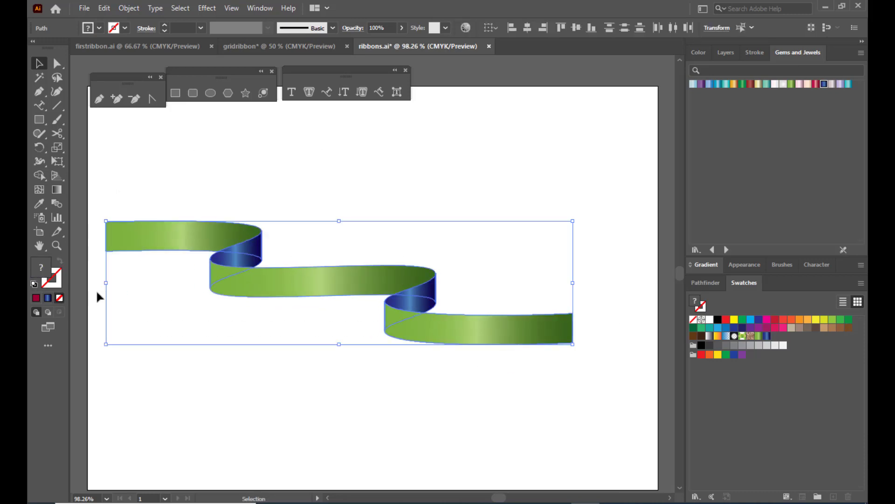
pyautogui.moveTo(107, 285); pyautogui.dragTo(243, 295)
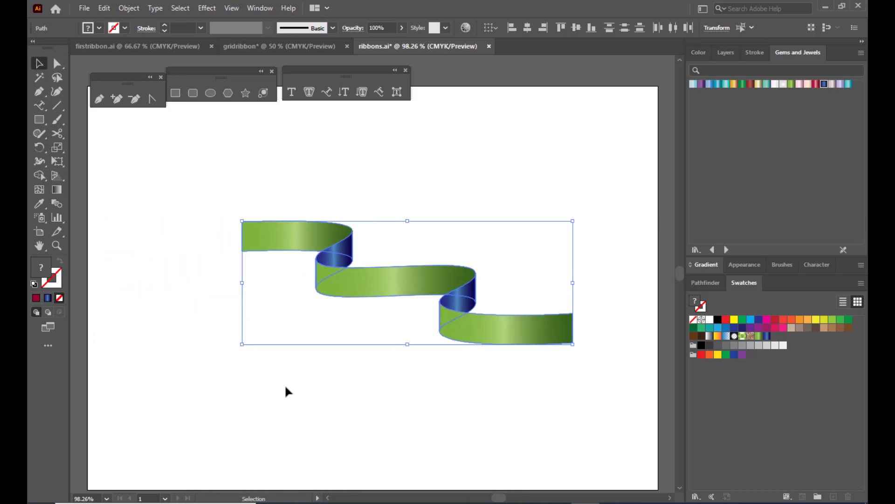
pyautogui.click(286, 387)
# Step: Add an anchor point midway on the ribbon's left end and pull it inward to form a V-shaped notch
pyautogui.hotkey('ctrl', '1')
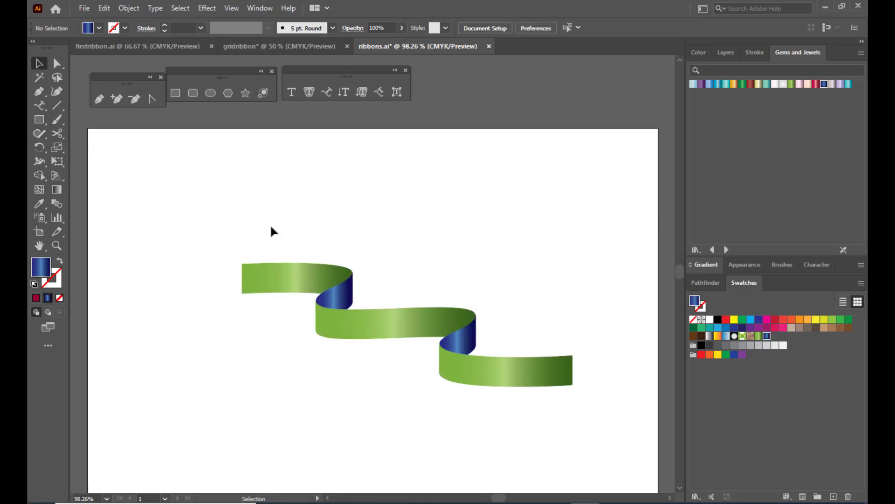
pyautogui.hotkey('ctrl', '=')
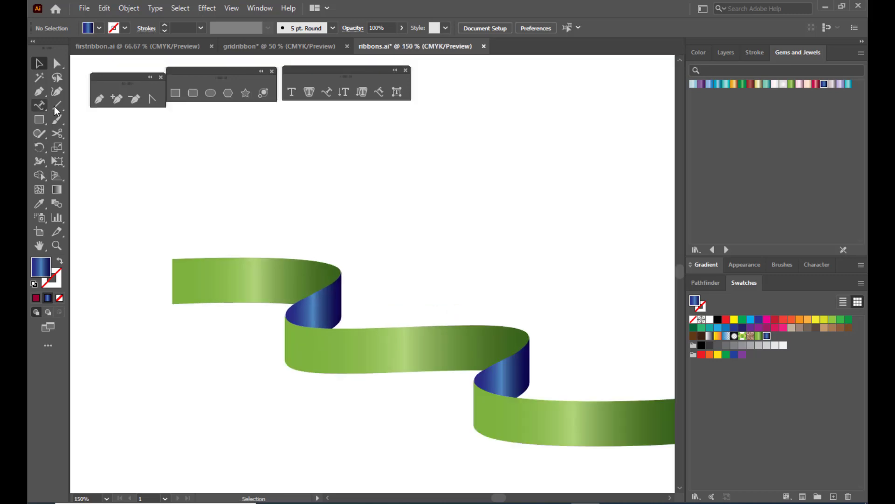
pyautogui.click(117, 98)
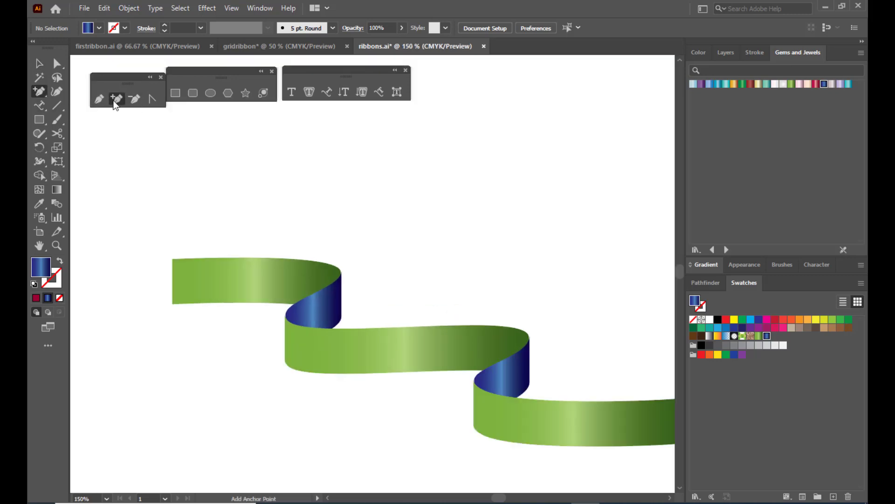
pyautogui.click(172, 282)
pyautogui.press('a')
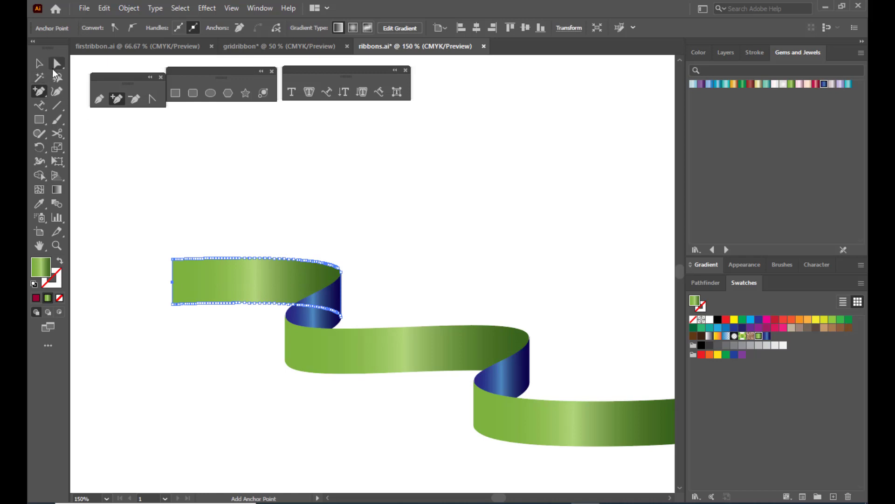
pyautogui.moveTo(172, 287); pyautogui.dragTo(243, 280)
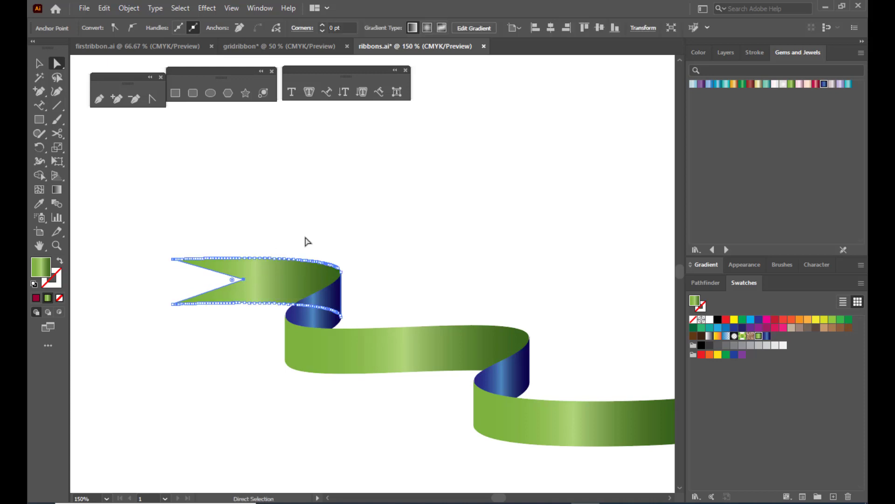
pyautogui.click(364, 206)
# Step: Select the whole ribbon and move it left and slightly down on the artboard
pyautogui.hotkey('ctrl', '0')
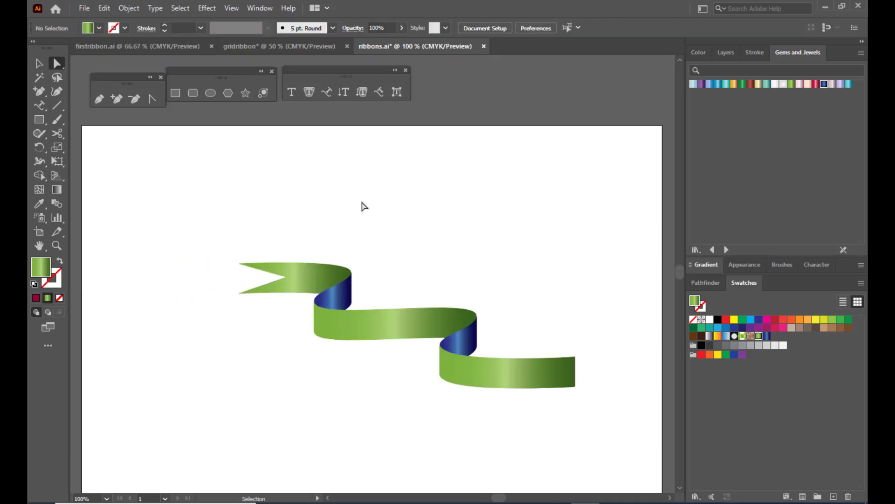
pyautogui.moveTo(268, 247); pyautogui.dragTo(536, 408)
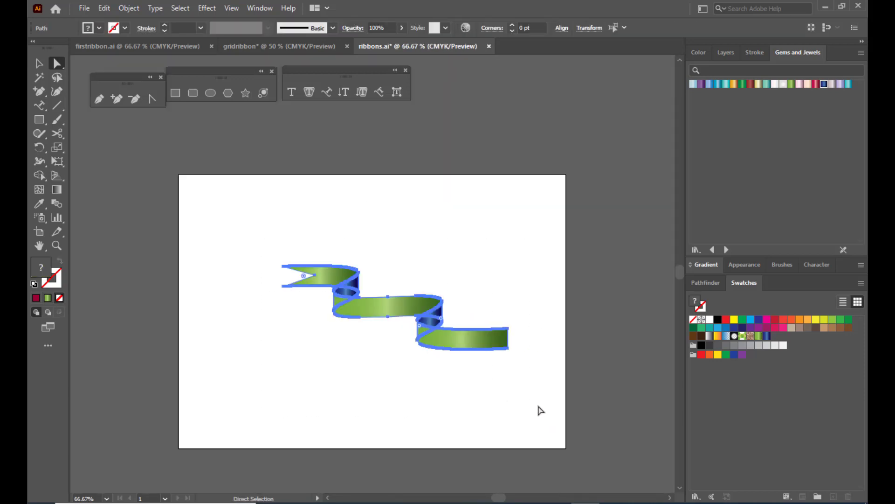
pyautogui.moveTo(478, 346); pyautogui.dragTo(379, 361)
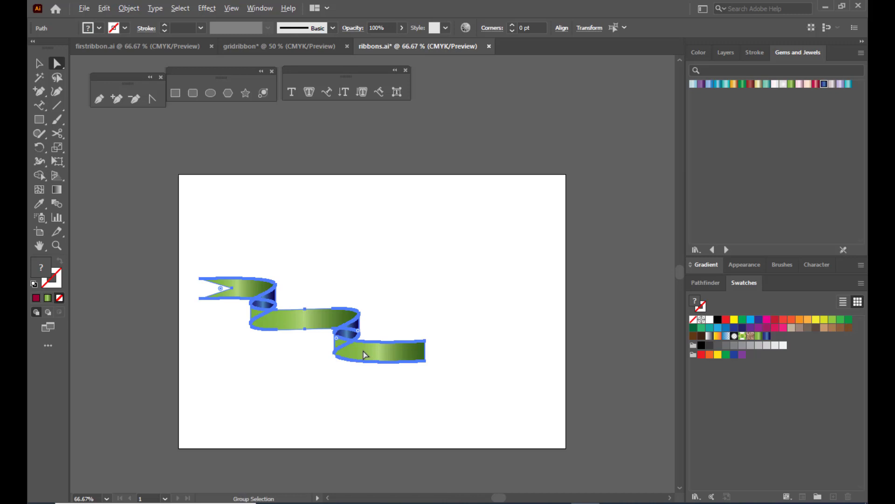
# Step: Duplicate the ribbon up and to the right of the original and nudge the copy slightly upward
pyautogui.moveTo(362, 351); pyautogui.dragTo(497, 327)
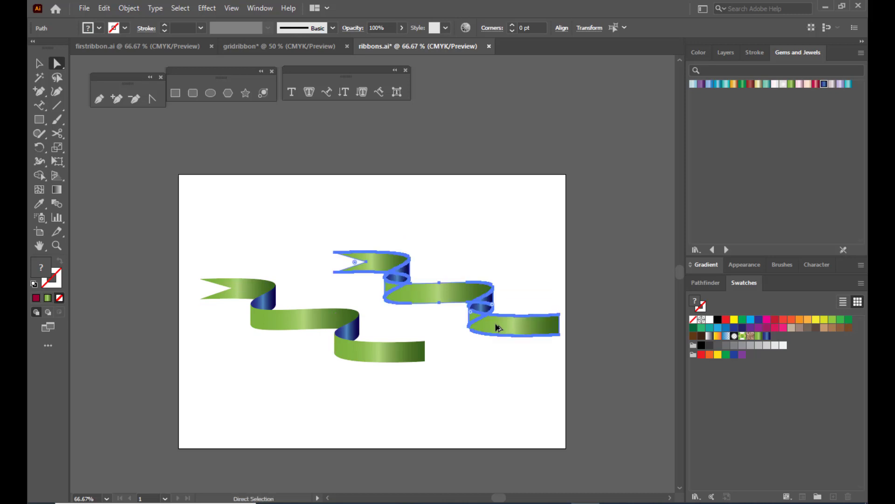
pyautogui.press('Up')
pyautogui.press('Up')
pyautogui.press('Up')
pyautogui.press('Up')
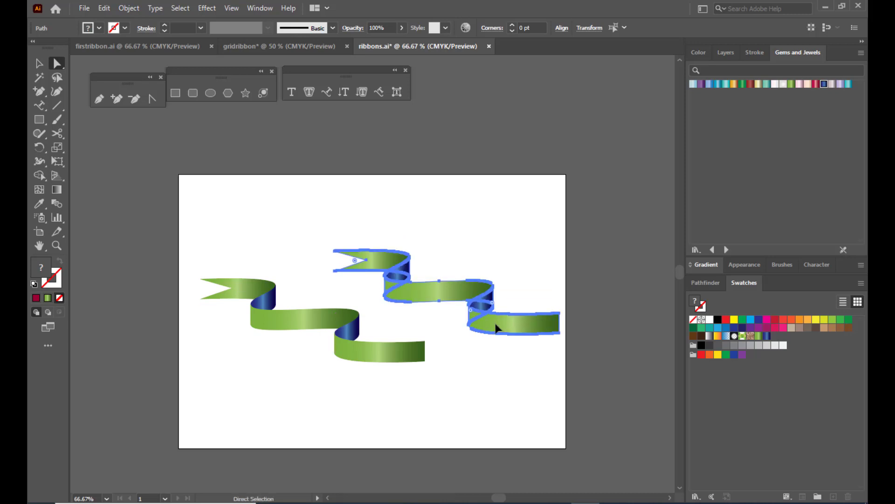
# Step: Reflect the ribbon copy across the vertical axis and move it so its plain end meets the original ribbon's end
pyautogui.rightClick(496, 325)
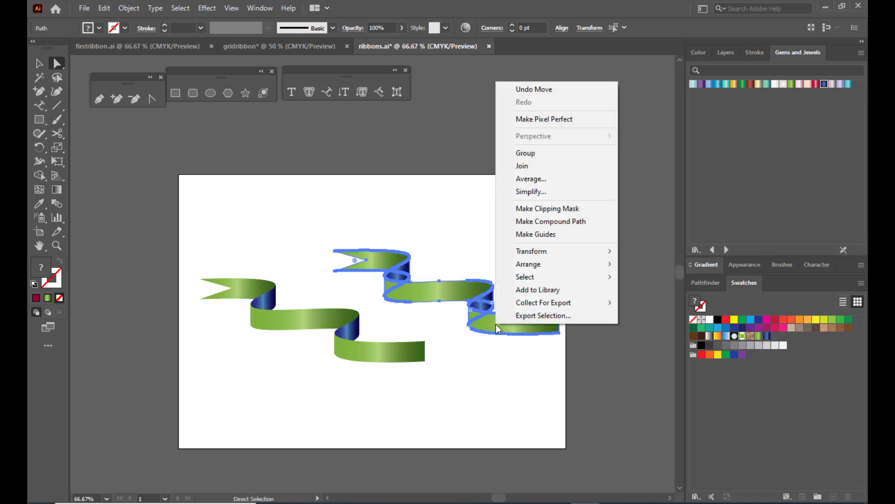
pyautogui.moveTo(556, 249)
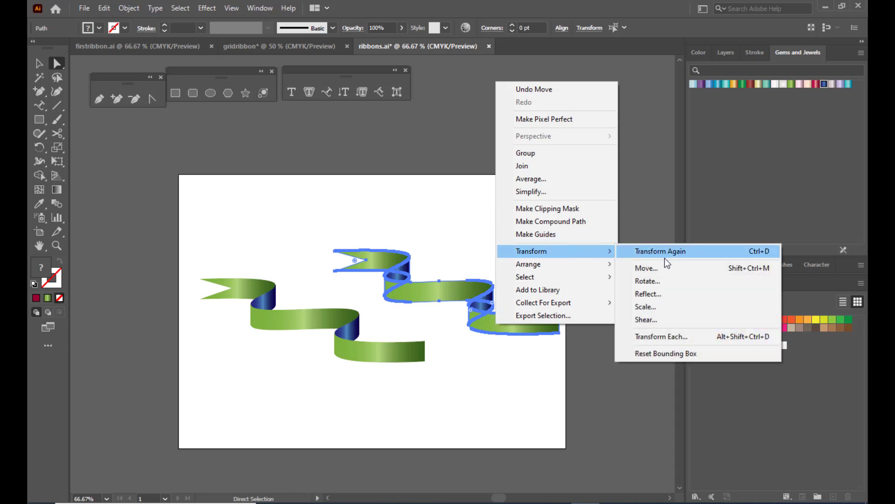
pyautogui.click(656, 295)
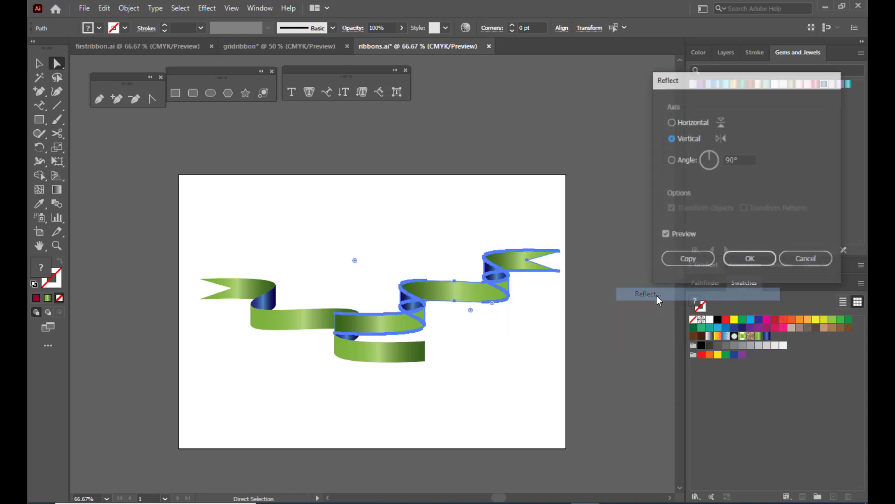
pyautogui.click(750, 260)
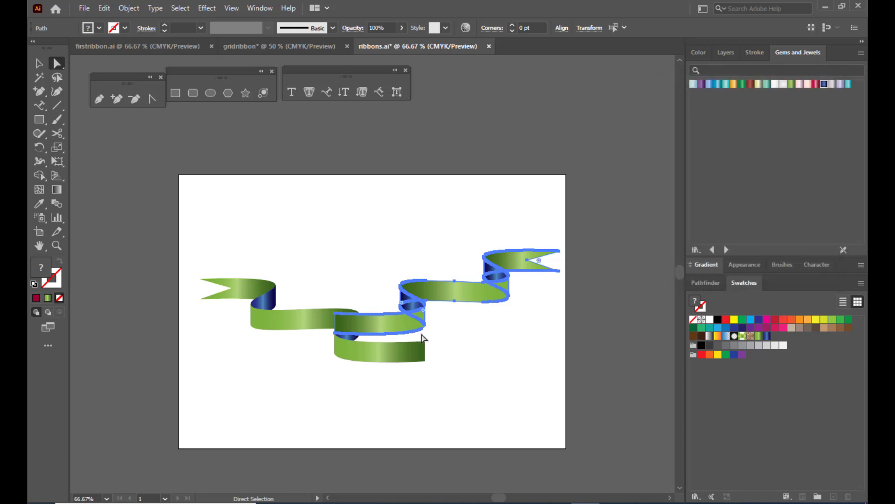
pyautogui.moveTo(389, 324); pyautogui.dragTo(483, 355)
pyautogui.click(427, 233)
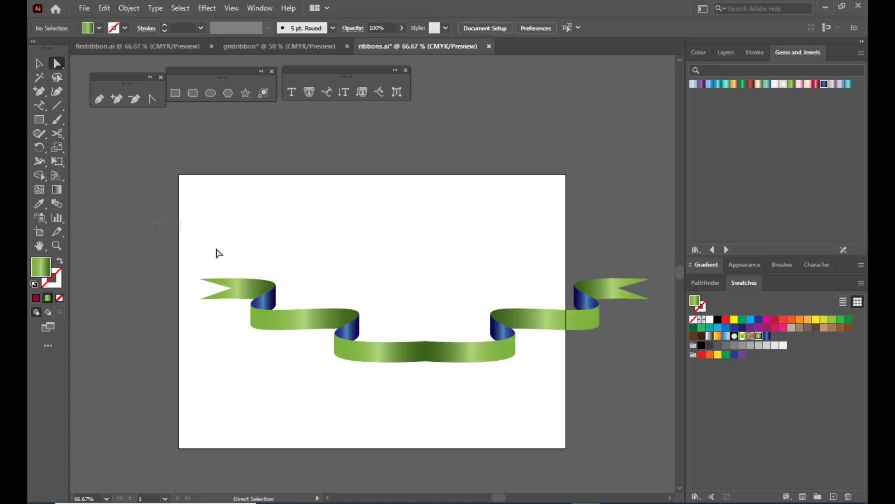
# Step: Select both ribbon halves together and scale them narrower so the combined ribbon fits the artboard's width
pyautogui.moveTo(219, 253); pyautogui.dragTo(666, 447)
pyautogui.moveTo(467, 317); pyautogui.dragTo(579, 319)
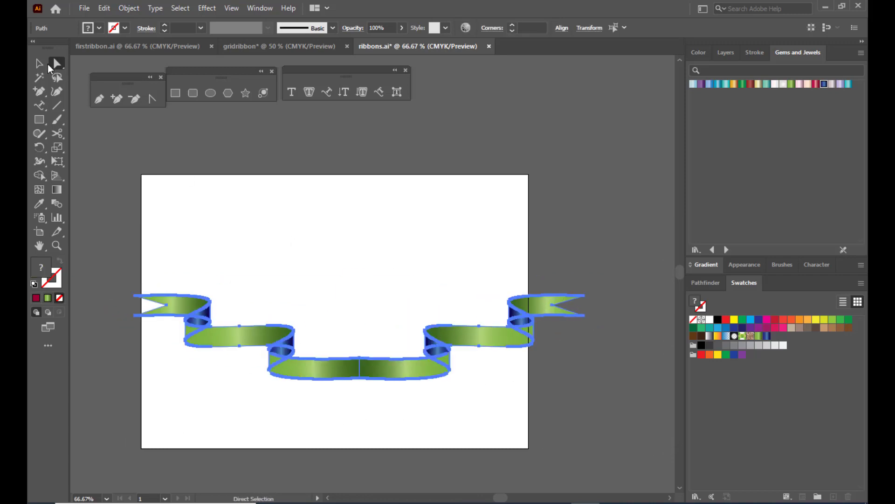
pyautogui.click(329, 225)
pyautogui.moveTo(102, 240); pyautogui.dragTo(633, 461)
pyautogui.click(39, 62)
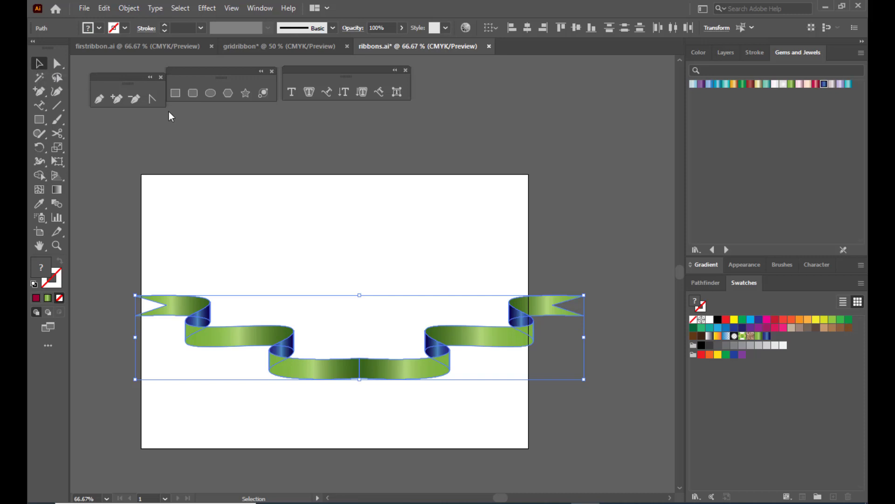
pyautogui.moveTo(583, 294); pyautogui.dragTo(489, 278)
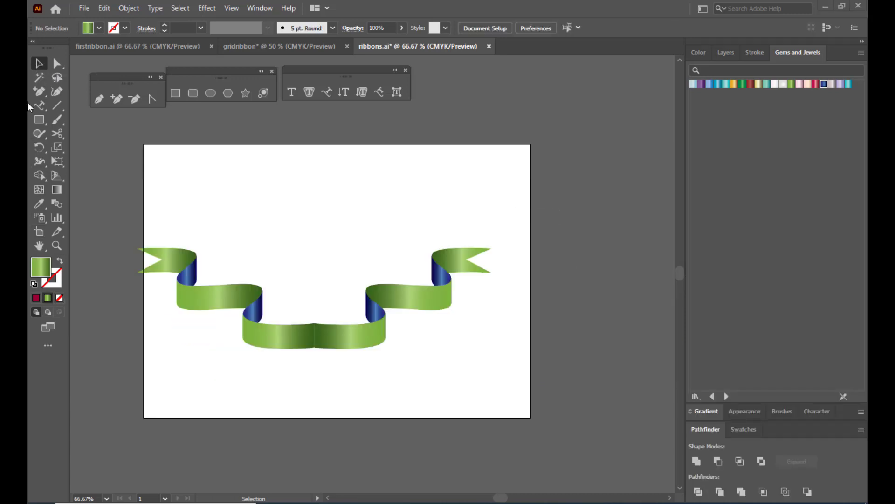
# Step: Select the whole ribbon and move it slightly right so both notched ends lie within the artboard
pyautogui.click(39, 65)
pyautogui.moveTo(115, 206); pyautogui.dragTo(589, 444)
pyautogui.moveTo(365, 340); pyautogui.dragTo(391, 344)
pyautogui.scroll(2, 343, 413)
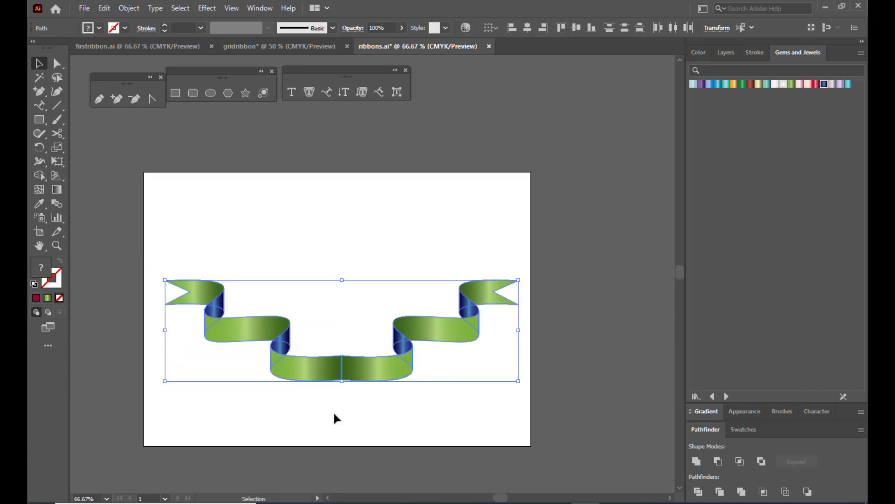
# Step: Nudge the right half of the ribbon's centre section slightly left so it overlaps the left half
pyautogui.hotkey('ctrl', '=')
pyautogui.hotkey('ctrl', '=')
pyautogui.hotkey('ctrl', '=')
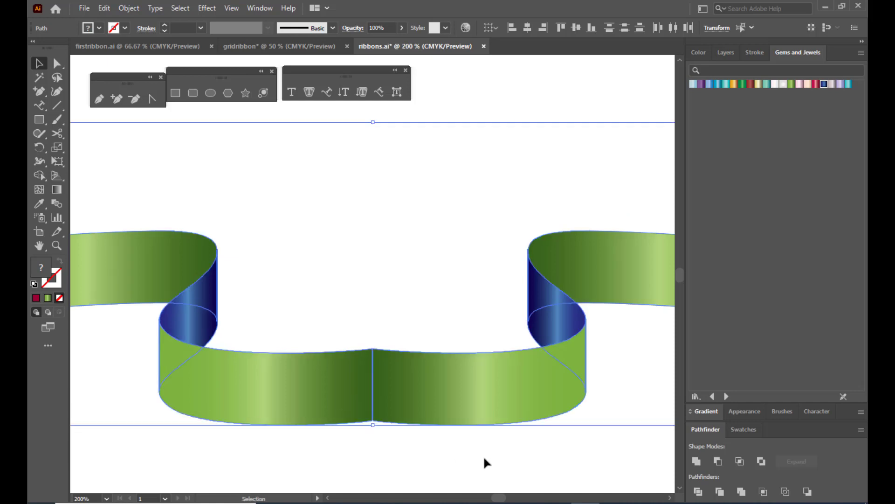
pyautogui.click(485, 462)
pyautogui.scroll(-2, 492, 450)
pyautogui.click(464, 335)
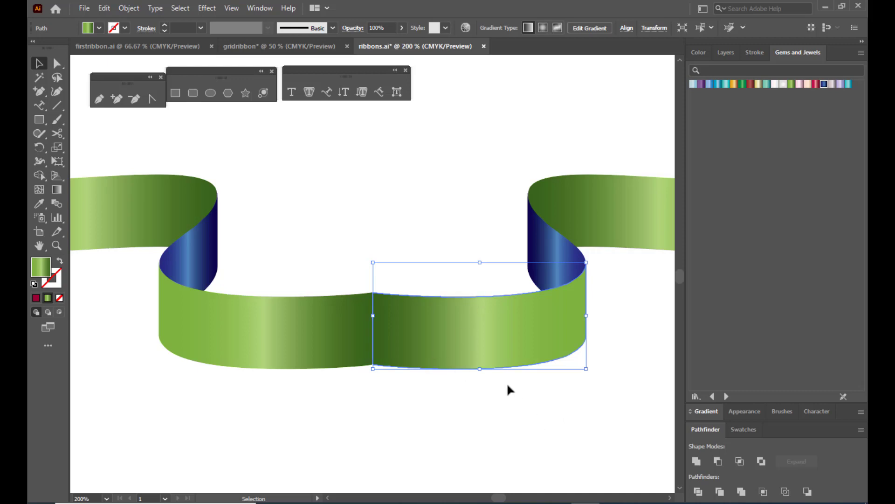
pyautogui.press('Left')
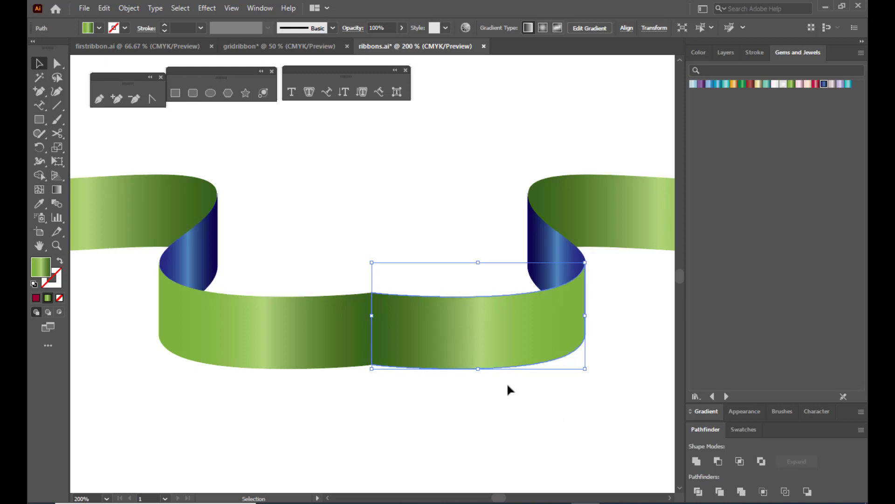
# Step: Select both halves of the centre section and unite them into a single shape
pyautogui.click(489, 394)
pyautogui.click(390, 335)
pyautogui.keyDown('shift'); pyautogui.click(242, 314); pyautogui.keyUp('shift')
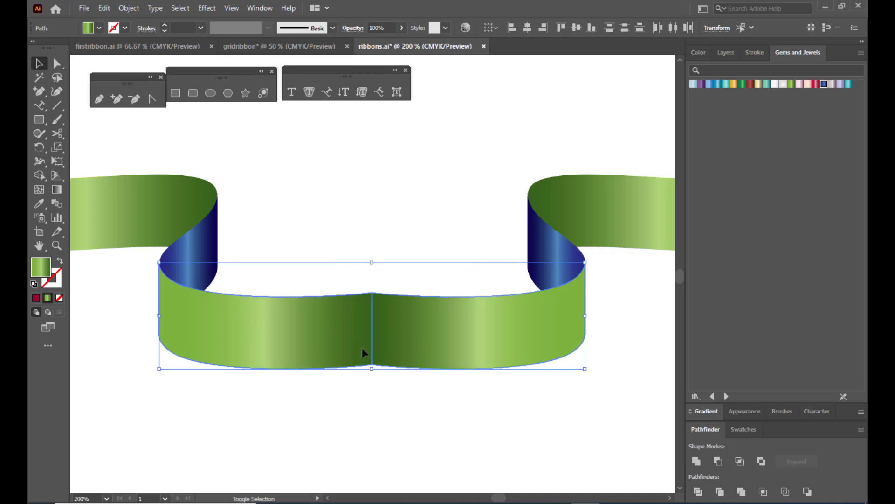
pyautogui.click(698, 465)
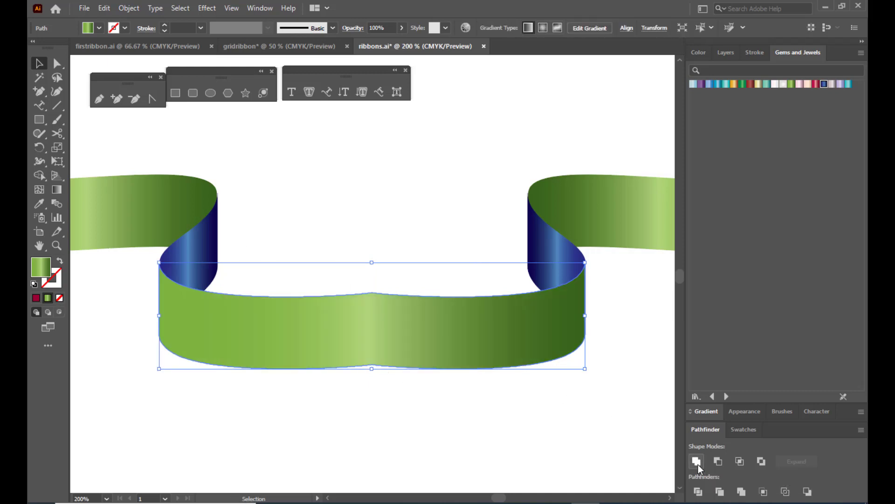
pyautogui.click(472, 440)
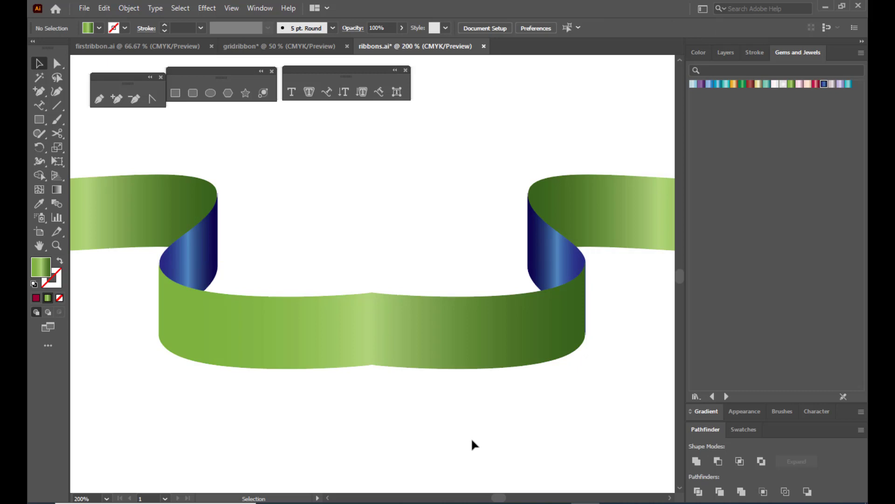
# Step: Inspect the united centre section and the blue fold at its right end up close
pyautogui.hotkey('ctrl', '-')
pyautogui.hotkey('ctrl', '-')
pyautogui.hotkey('ctrl', '-')
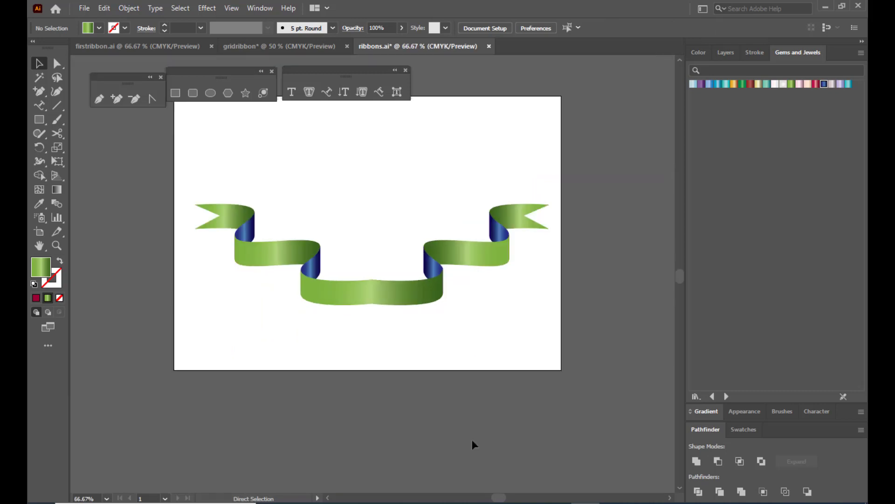
pyautogui.hotkey('ctrl', '+')
pyautogui.hotkey('ctrl', '+')
pyautogui.scroll(2, 570, 303)
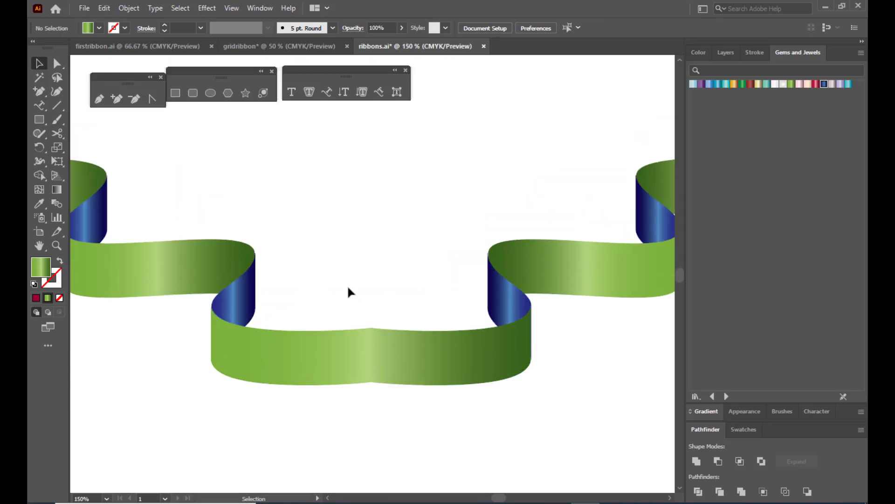
pyautogui.press('h')
pyautogui.moveTo(509, 312); pyautogui.dragTo(446, 304)
pyautogui.hotkey('ctrl', '+')
pyautogui.hotkey('ctrl', '+')
pyautogui.hotkey('ctrl', '+')
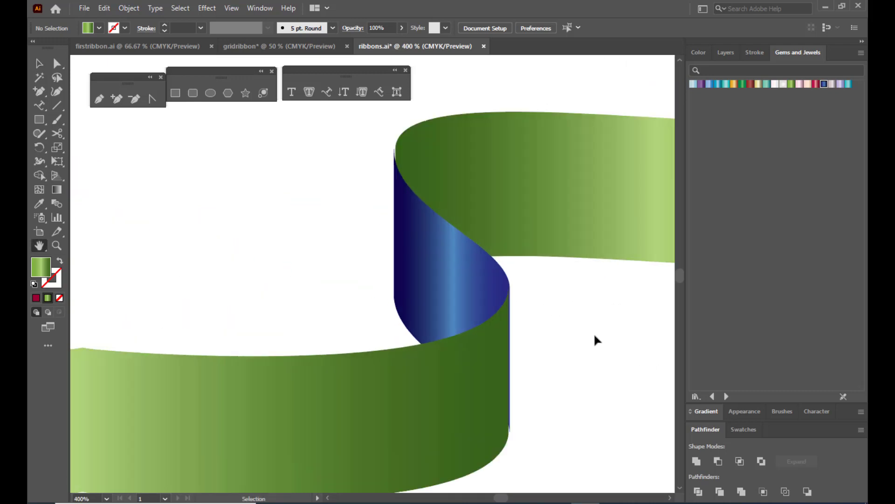
# Step: Select the two blue folds, the middle green section and the notched end on the ribbon's right side together
pyautogui.click(39, 63)
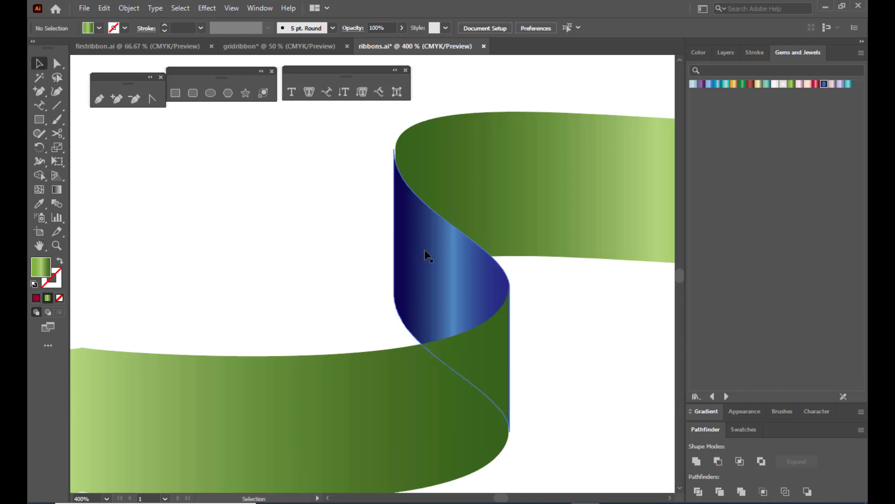
pyautogui.click(443, 229)
pyautogui.keyDown('shift'); pyautogui.click(557, 160); pyautogui.keyUp('shift')
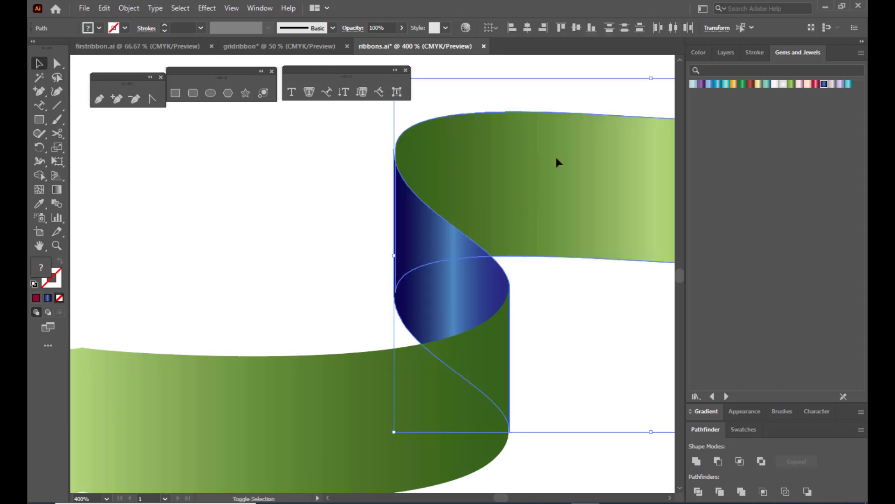
pyautogui.hotkey('ctrl', '-')
pyautogui.hotkey('ctrl', '-')
pyautogui.hotkey('ctrl', '-')
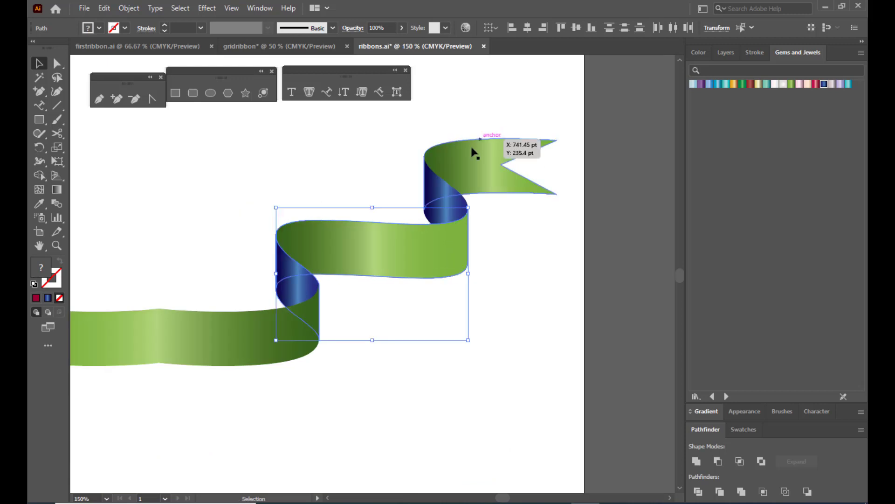
pyautogui.keyDown('shift'); pyautogui.click(437, 180); pyautogui.keyUp('shift')
pyautogui.keyDown('shift'); pyautogui.click(451, 157); pyautogui.keyUp('shift')
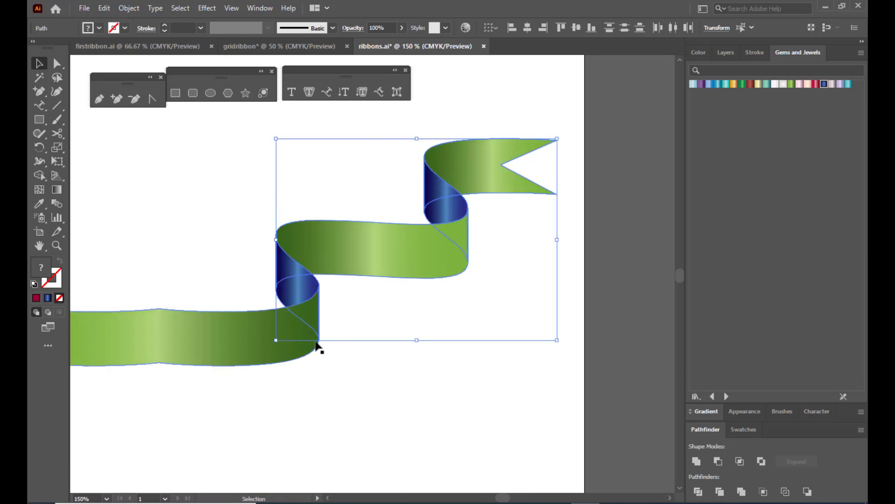
# Step: Examine how the selected right-hand sections line up with each other and with the centre section
pyautogui.scroll(2, 317, 347)
pyautogui.hotkey('ctrl', '+')
pyautogui.hotkey('ctrl', '+')
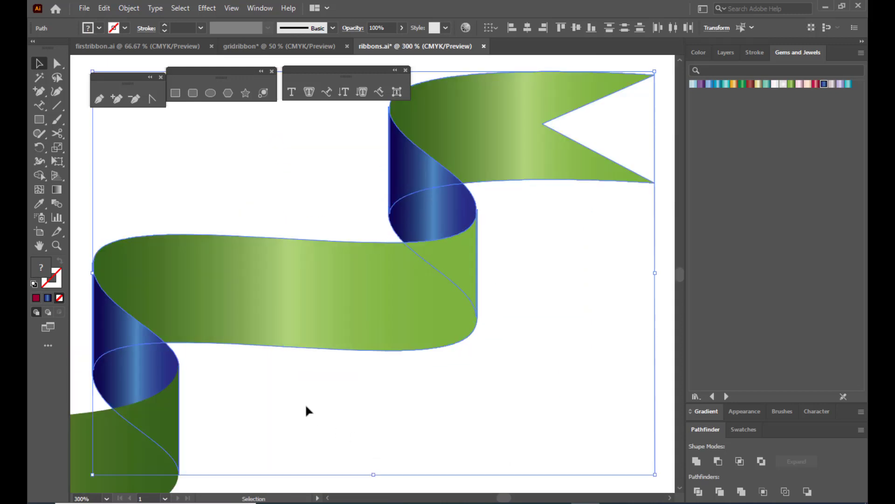
pyautogui.press('space')
pyautogui.moveTo(302, 388); pyautogui.dragTo(550, 300)
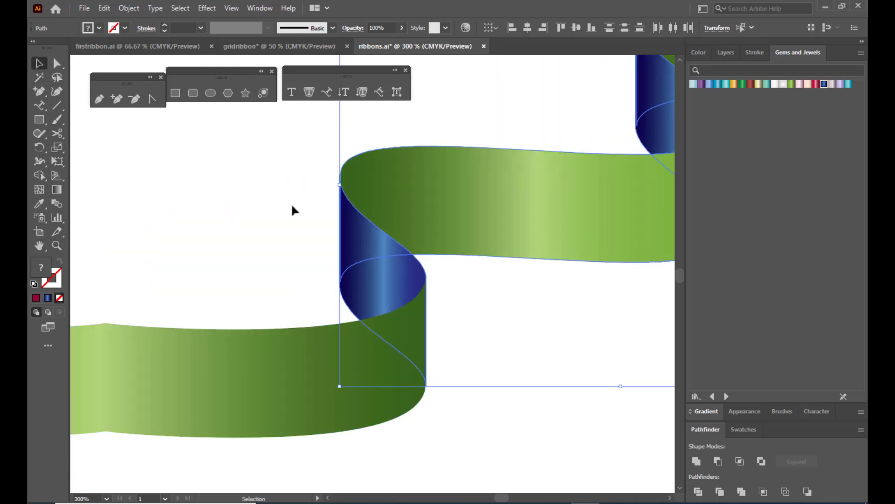
pyautogui.hotkey('ctrl', '-')
pyautogui.hotkey('ctrl', '-')
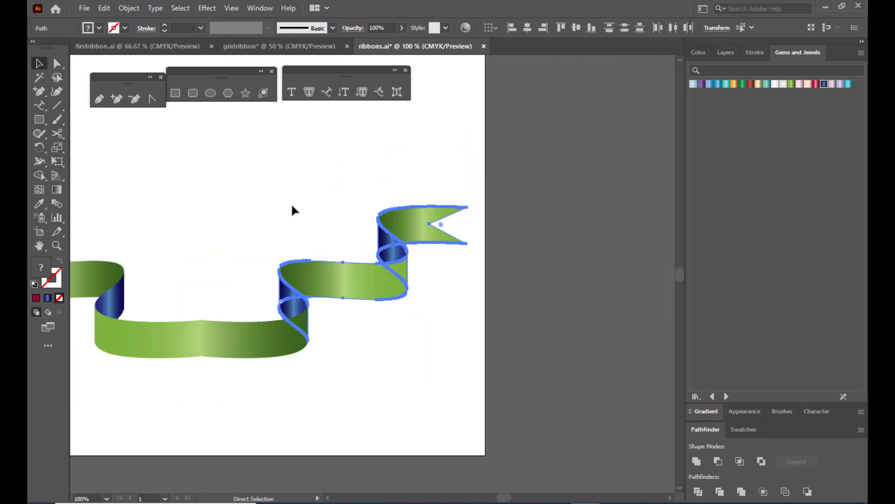
pyautogui.click(290, 407)
# Step: Nudge the left notched end, upper blue fold and middle green section slightly right, shifting the notched end a little further
pyautogui.press('space')
pyautogui.moveTo(236, 356); pyautogui.dragTo(548, 372)
pyautogui.hotkey('ctrl', '+')
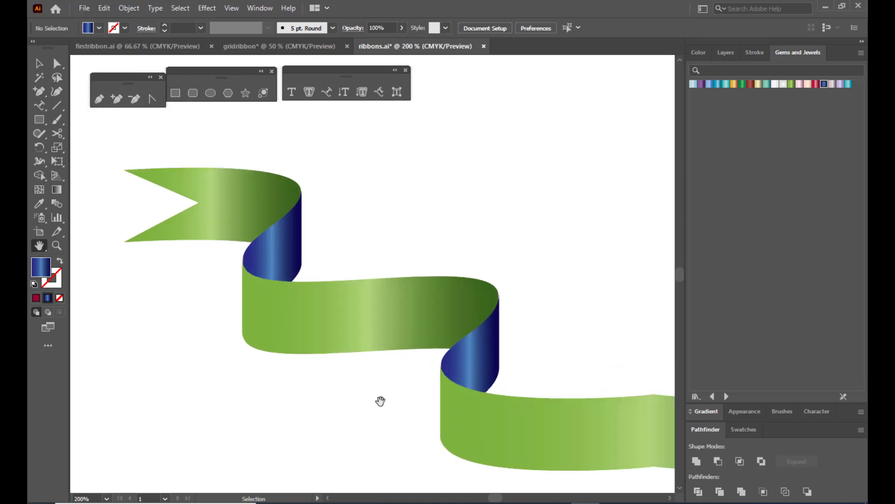
pyautogui.hotkey('ctrl', '+')
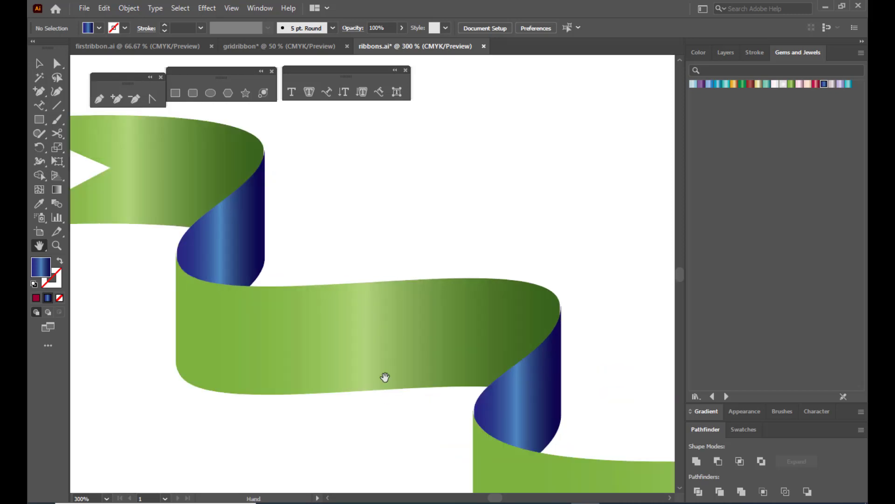
pyautogui.click(41, 68)
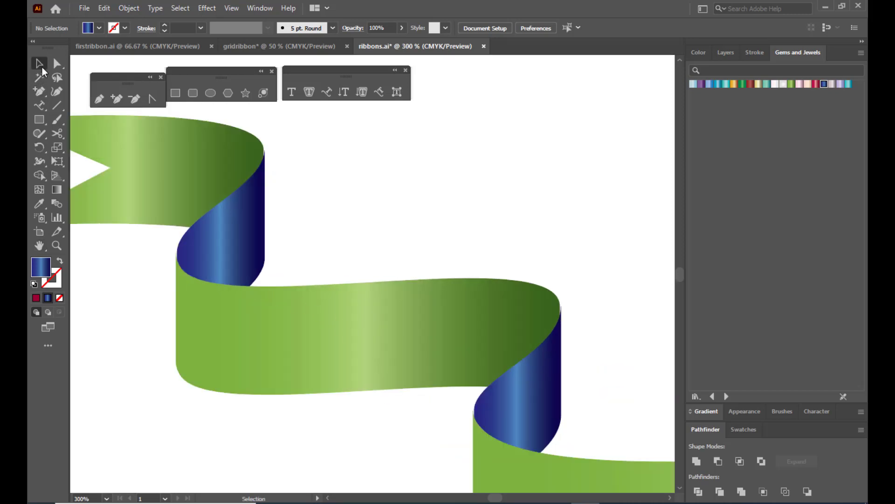
pyautogui.click(126, 145)
pyautogui.keyDown('shift'); pyautogui.click(233, 220); pyautogui.keyUp('shift')
pyautogui.keyDown('shift'); pyautogui.click(366, 357); pyautogui.keyUp('shift')
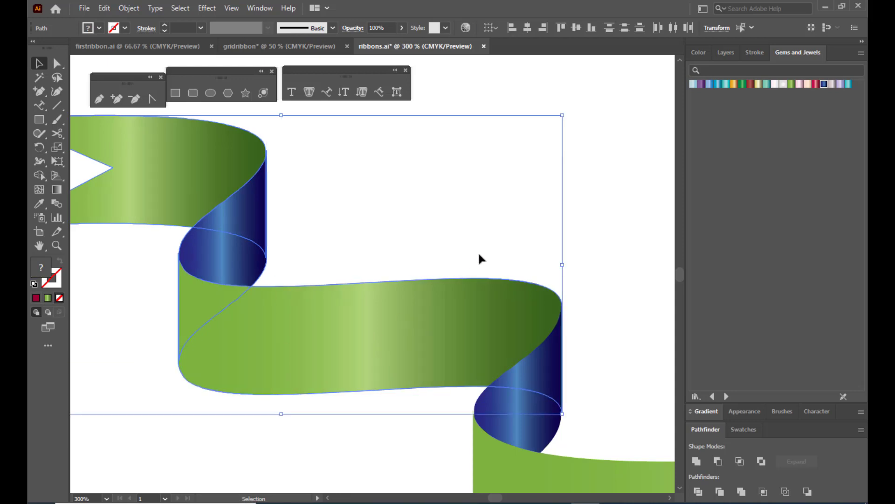
pyautogui.click(391, 189)
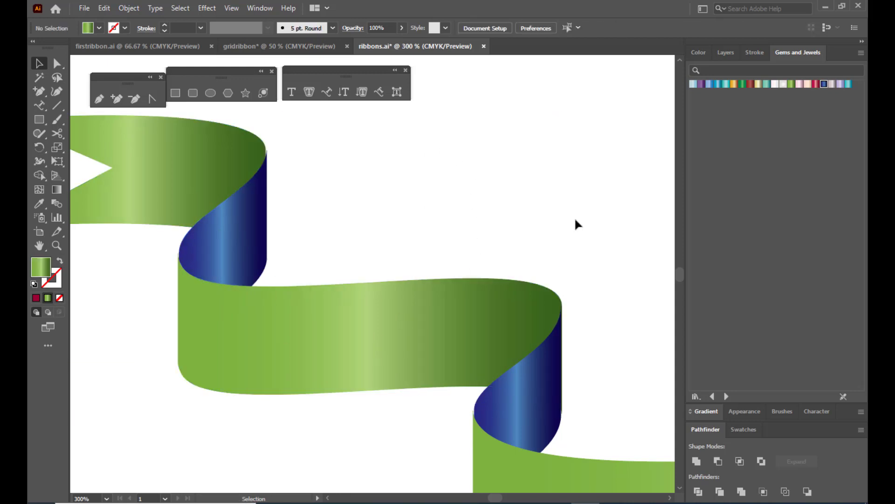
pyautogui.click(182, 145)
pyautogui.click(400, 140)
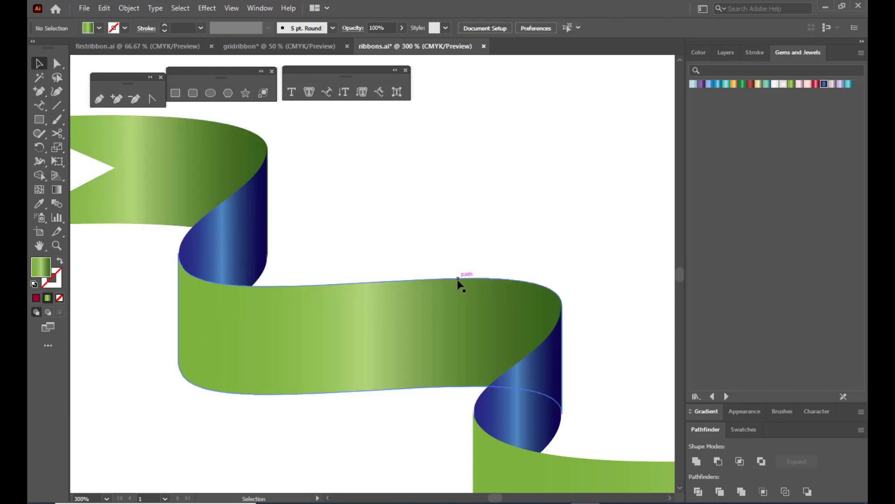
# Step: Select every section of the ribbon banner, including both notched ends, and combine them into one group
pyautogui.hotkey('ctrl', '-')
pyautogui.hotkey('ctrl', '-')
pyautogui.hotkey('ctrl', '-')
pyautogui.hotkey('ctrl', '-')
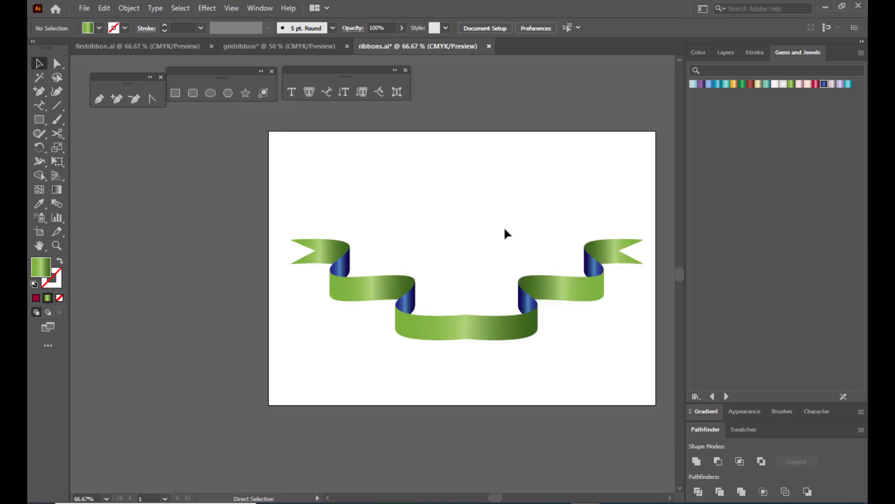
pyautogui.hotkey('ctrl', '+')
pyautogui.hotkey('ctrl', '-')
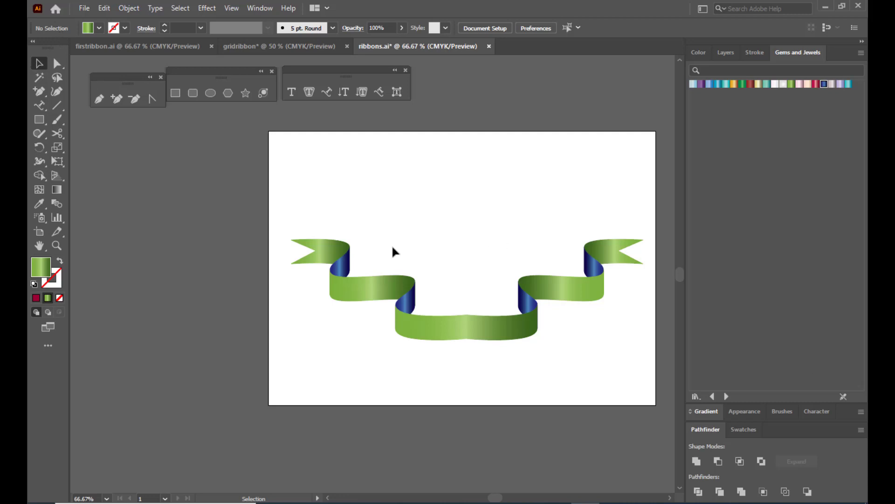
pyautogui.moveTo(290, 184); pyautogui.dragTo(651, 385)
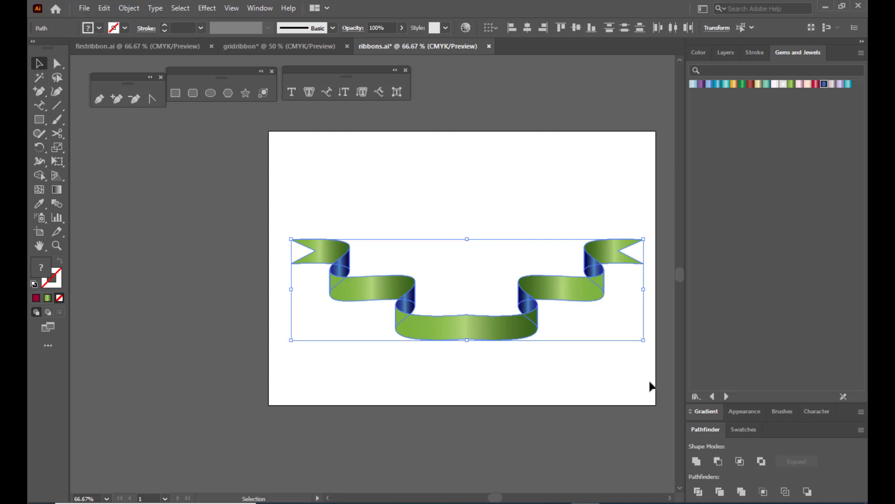
pyautogui.press('a')
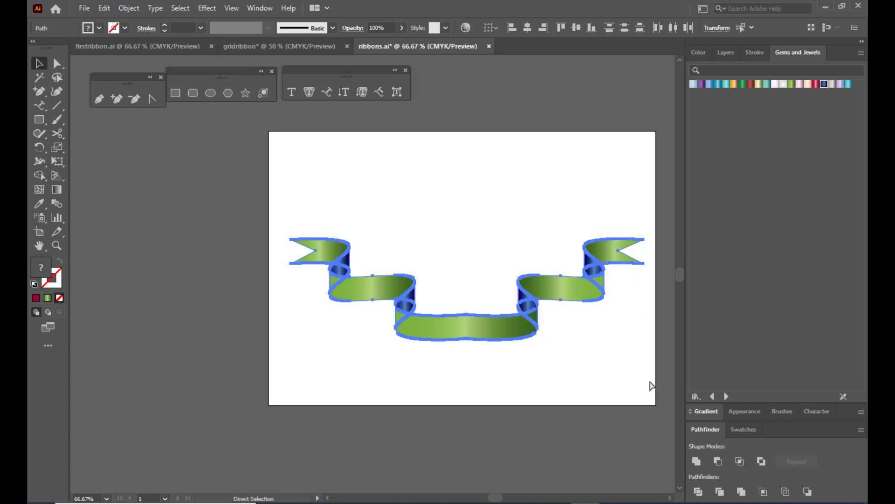
pyautogui.press('v')
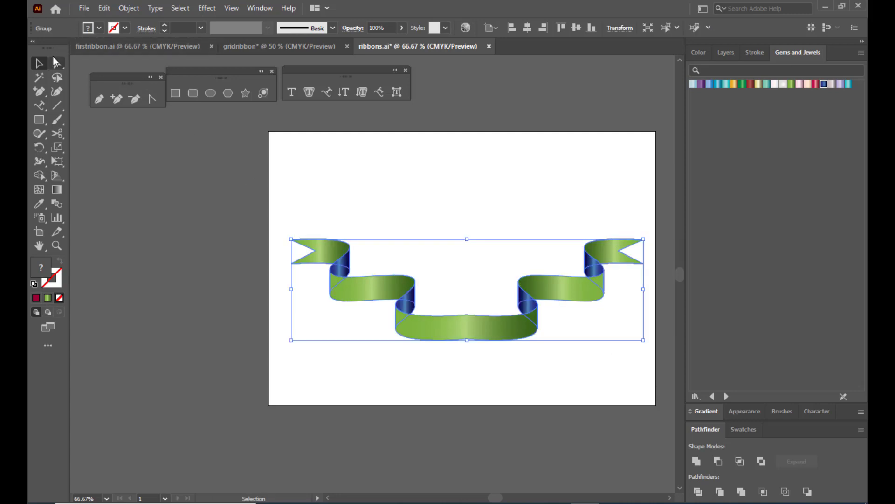
# Step: Stretch the grouped ribbon upward to about 248 pt tall and reposition it slightly on the artboard
pyautogui.moveTo(467, 239); pyautogui.dragTo(467, 228)
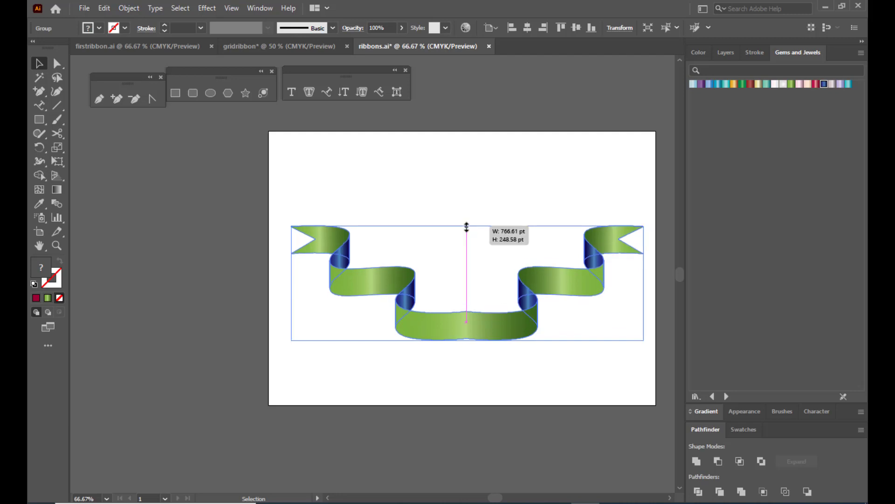
pyautogui.moveTo(491, 315)
pyautogui.mouseDown()
pyautogui.moveTo(495, 298)
pyautogui.moveTo(502, 316)
pyautogui.mouseUp()
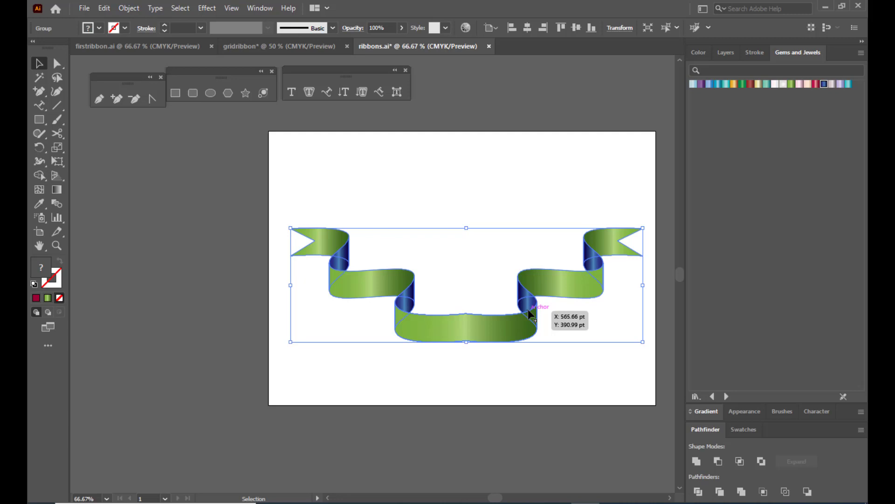
pyautogui.click(466, 179)
pyautogui.click(497, 339)
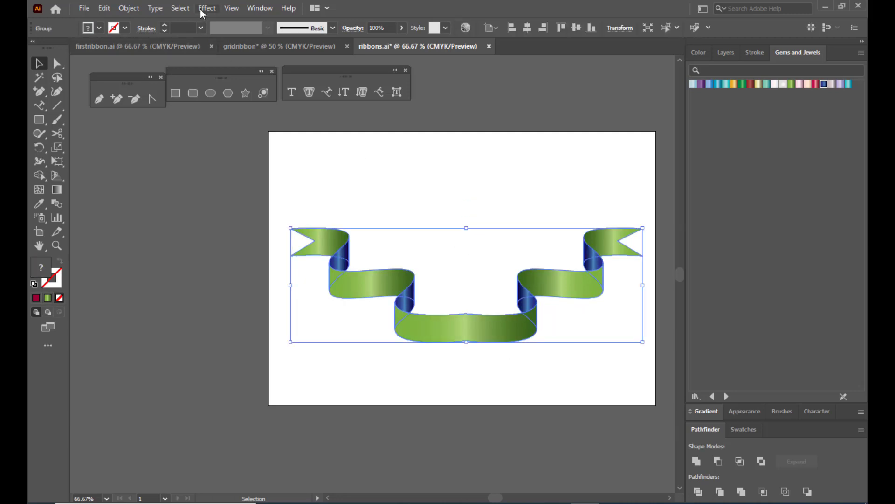
# Step: Start an Arc warp effect on the grouped ribbon and move its options dialog so that more of the artwork shows
pyautogui.click(205, 9)
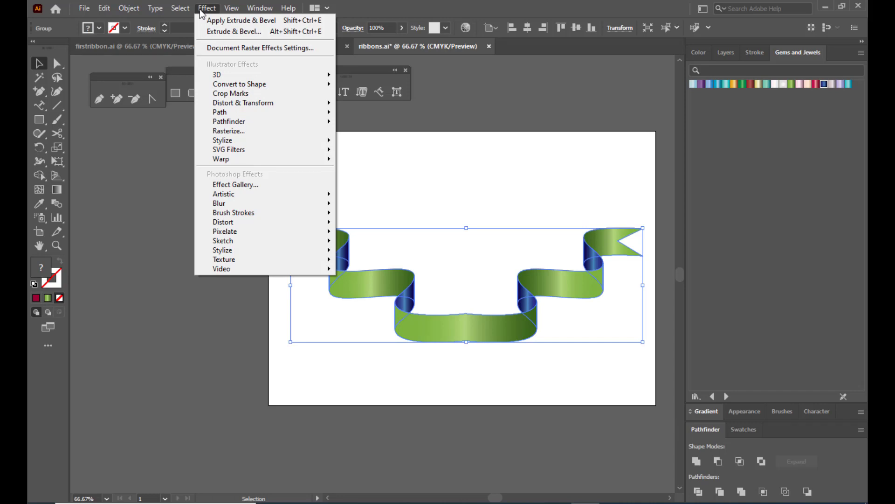
pyautogui.moveTo(232, 158)
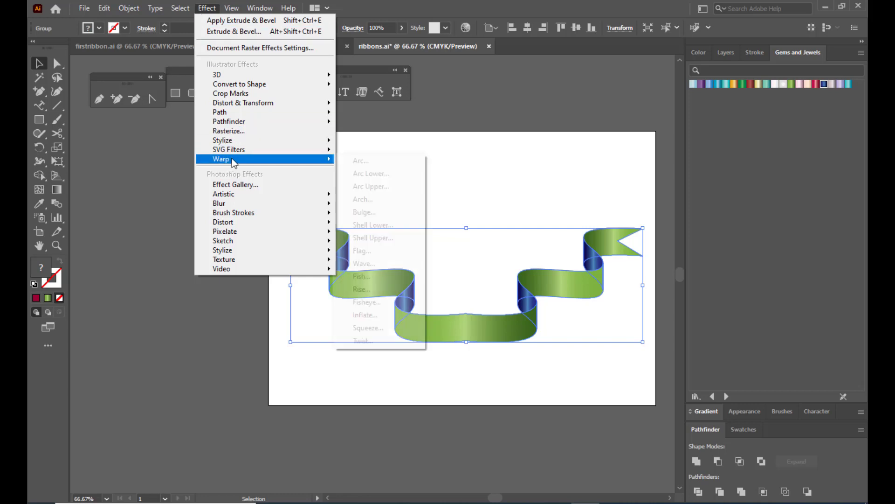
pyautogui.click(368, 161)
pyautogui.moveTo(732, 83); pyautogui.dragTo(686, 82)
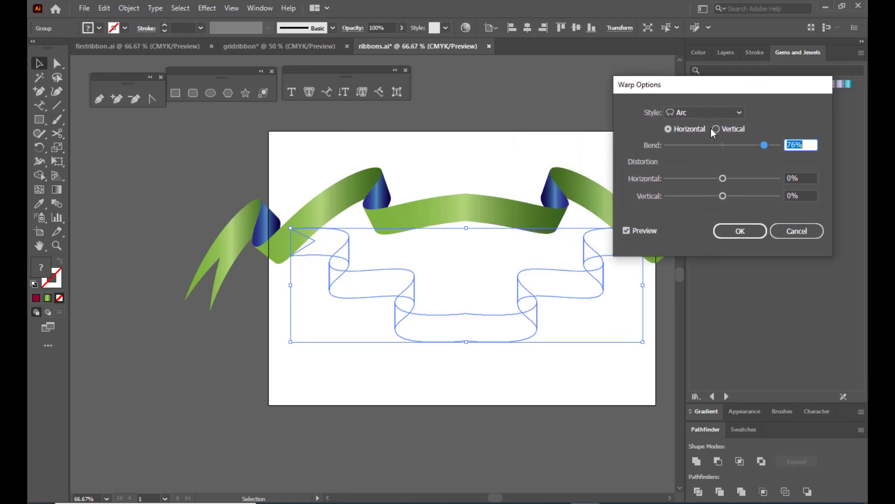
# Step: Try the Flag warp style with a -48% bend, 3% horizontal distortion and 4% vertical distortion
pyautogui.click(707, 112)
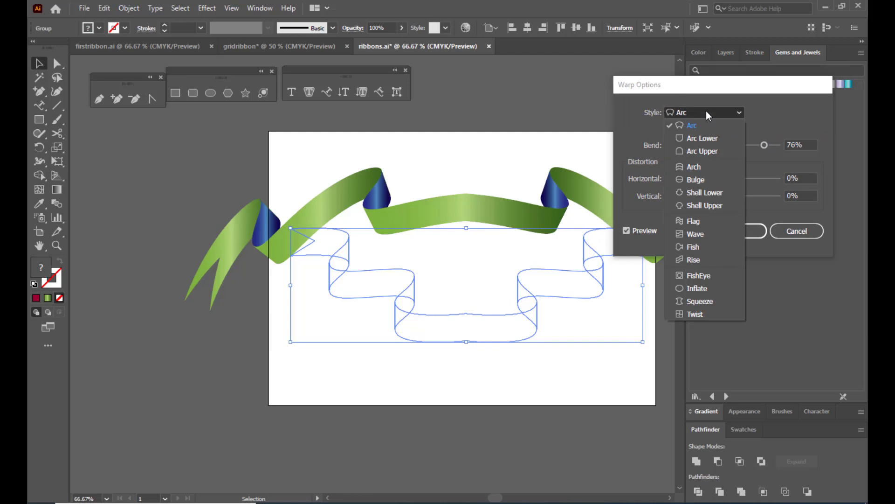
pyautogui.click(698, 221)
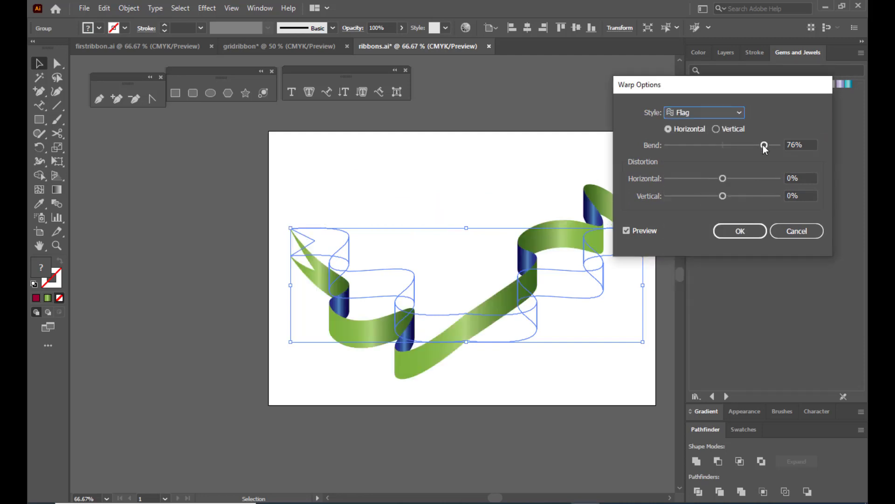
pyautogui.moveTo(764, 146); pyautogui.dragTo(695, 147)
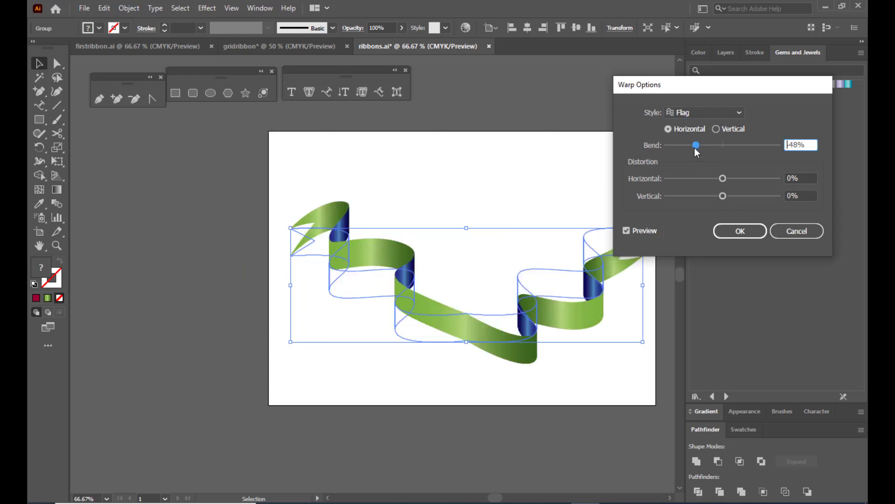
pyautogui.moveTo(686, 85); pyautogui.dragTo(725, 80)
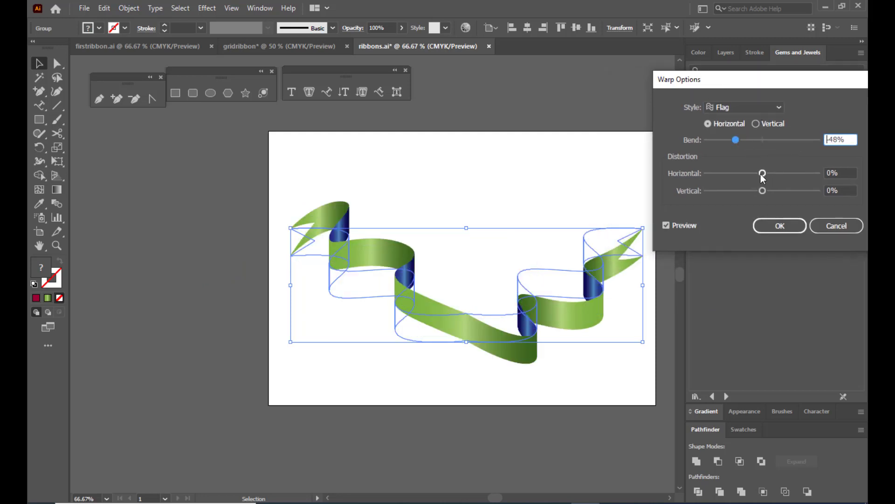
pyautogui.moveTo(762, 174)
pyautogui.mouseDown()
pyautogui.moveTo(797, 172)
pyautogui.moveTo(729, 175)
pyautogui.moveTo(765, 173)
pyautogui.moveTo(792, 189)
pyautogui.moveTo(765, 190)
pyautogui.mouseUp()
# Step: Try the Bulge warp style with a 28% bend, setting horizontal distortion to 0% and vertical distortion to 1%
pyautogui.click(741, 105)
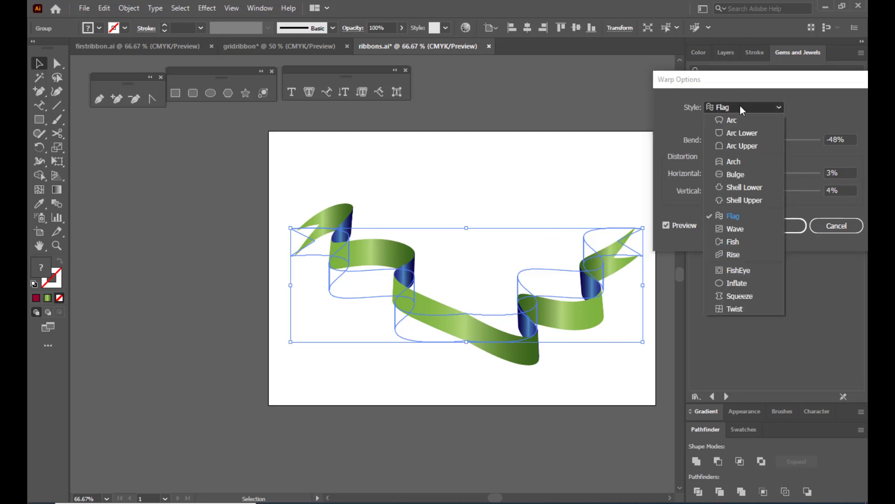
pyautogui.press('Escape')
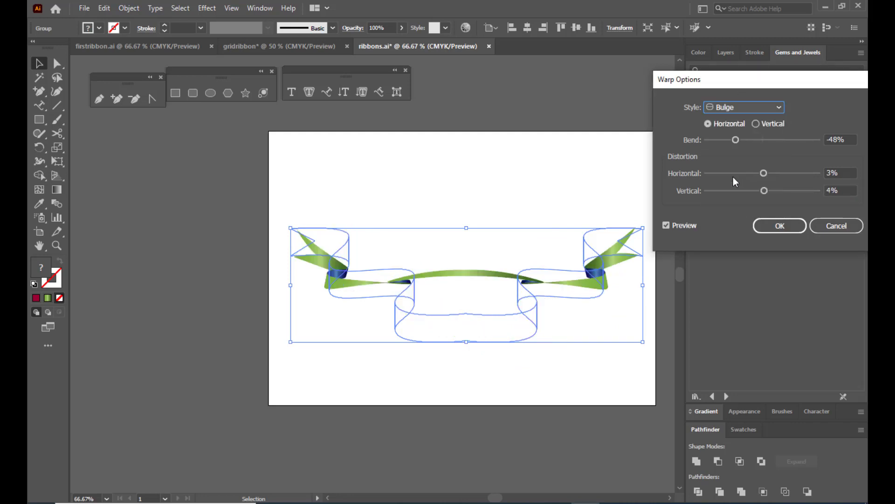
pyautogui.moveTo(735, 138); pyautogui.dragTo(780, 142)
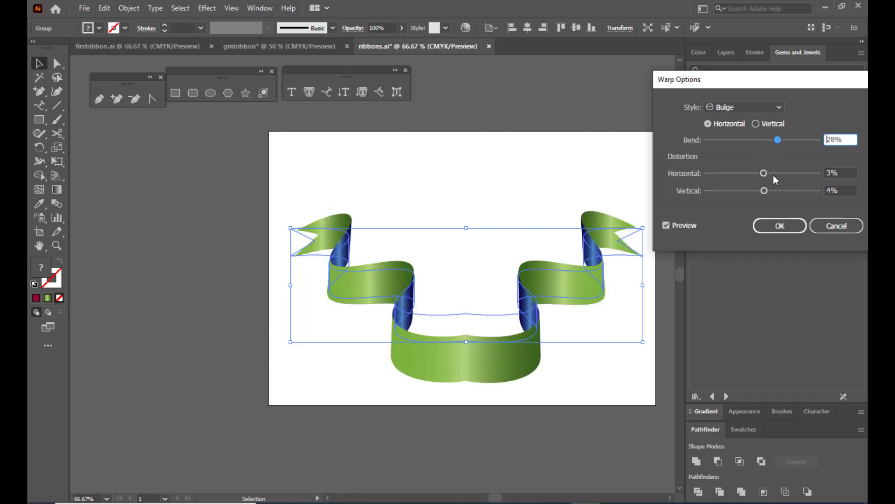
pyautogui.moveTo(774, 174); pyautogui.dragTo(765, 197)
# Step: Change the warp style to Arc with a -43% horizontal bend, apply it to the ribbon and deselect
pyautogui.click(732, 108)
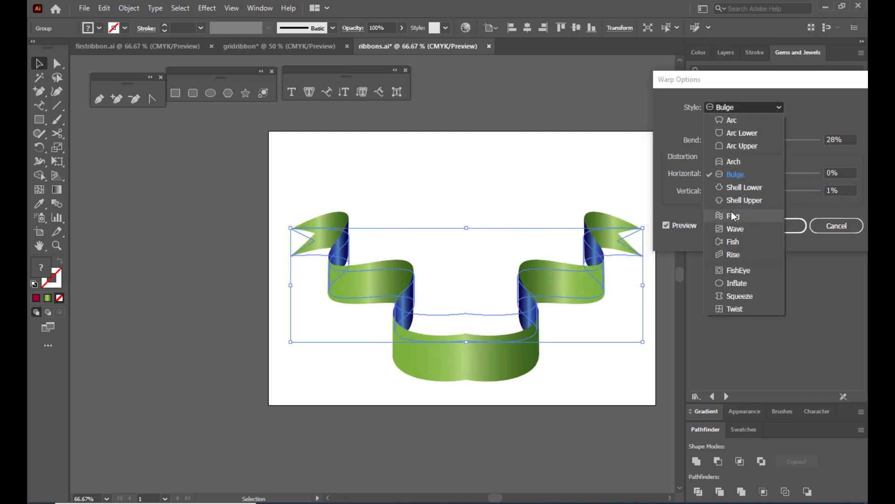
pyautogui.click(738, 121)
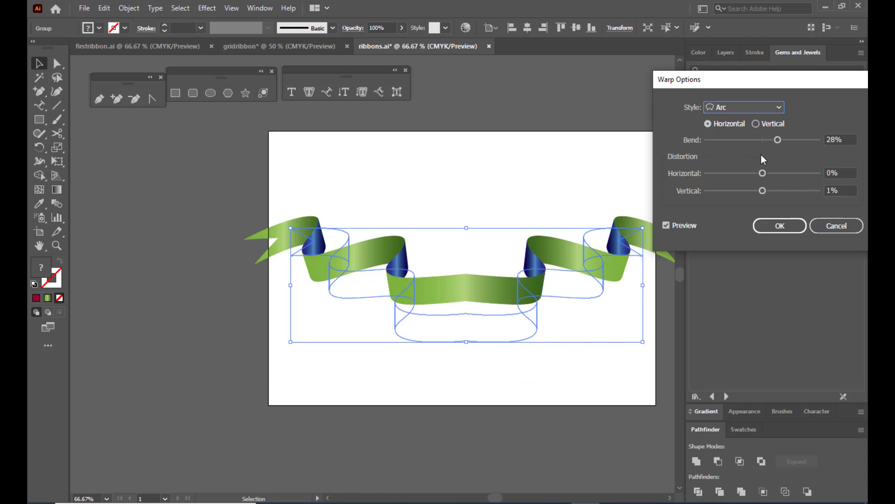
pyautogui.moveTo(776, 140); pyautogui.dragTo(741, 140)
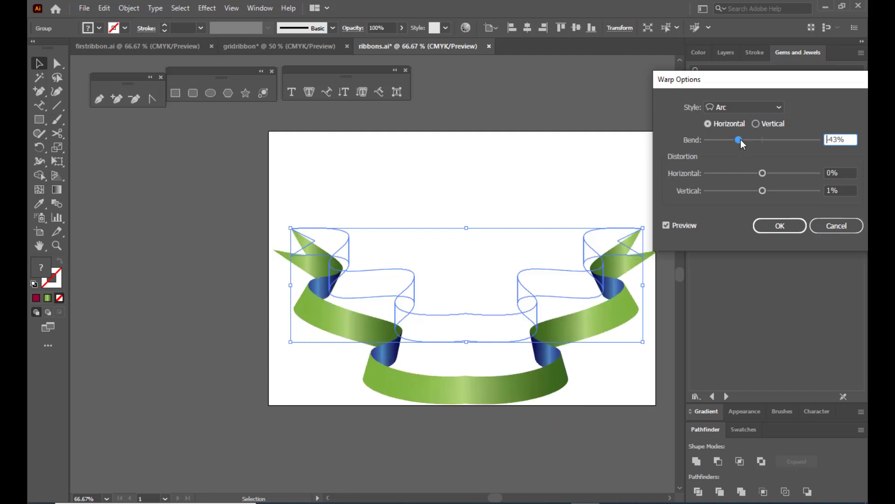
pyautogui.click(780, 225)
pyautogui.click(513, 201)
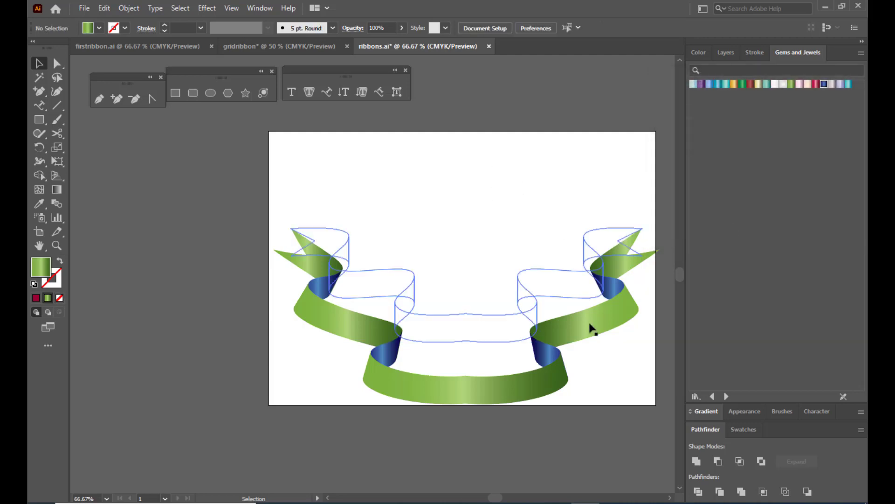
# Step: Move the warped ribbon higher on the artboard and expand its appearance into editable shapes
pyautogui.click(583, 325)
pyautogui.moveTo(583, 325); pyautogui.dragTo(588, 290)
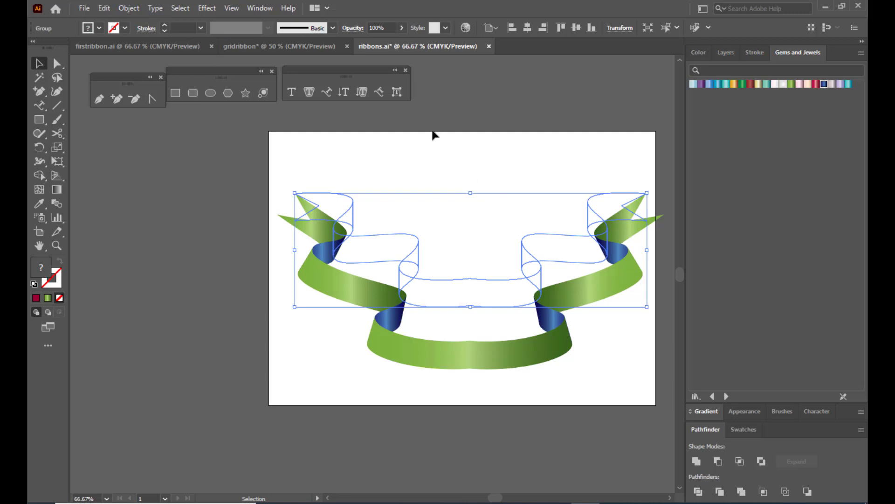
pyautogui.click(128, 8)
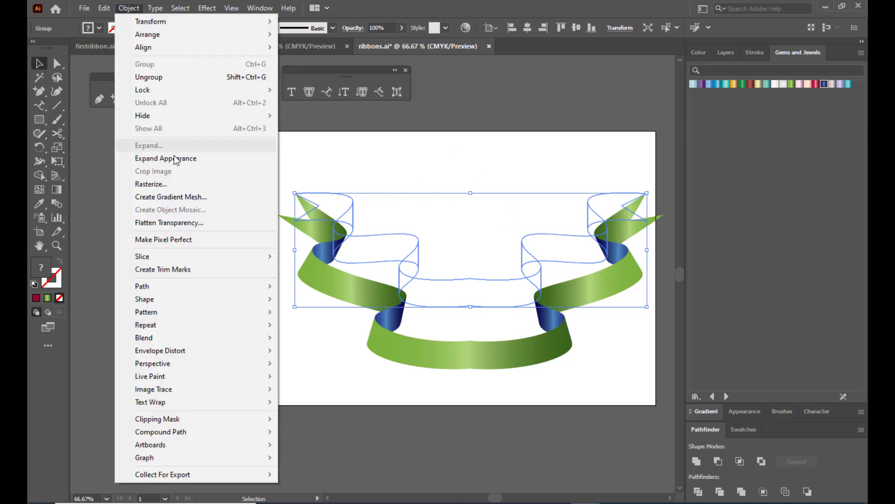
pyautogui.click(195, 158)
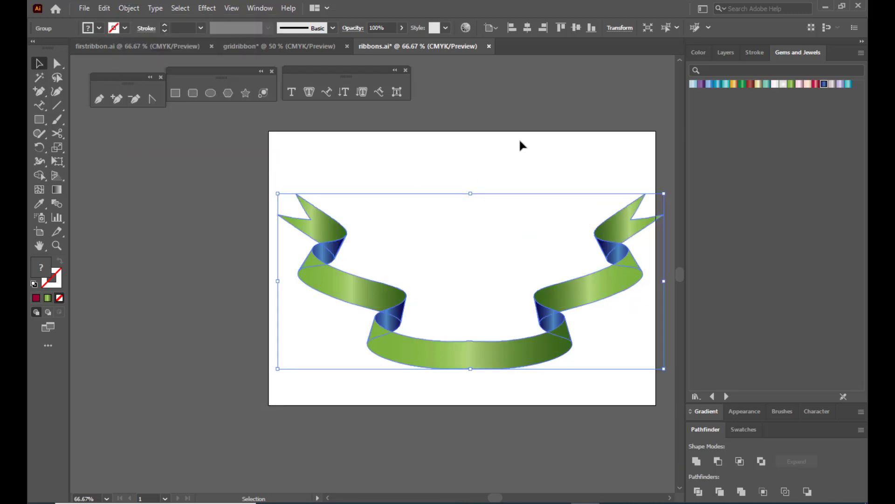
# Step: Scale the expanded ribbon down to fit inside the artboard and move it slightly upward near the horizontal centre
pyautogui.click(551, 235)
pyautogui.click(601, 283)
pyautogui.moveTo(602, 287); pyautogui.dragTo(597, 284)
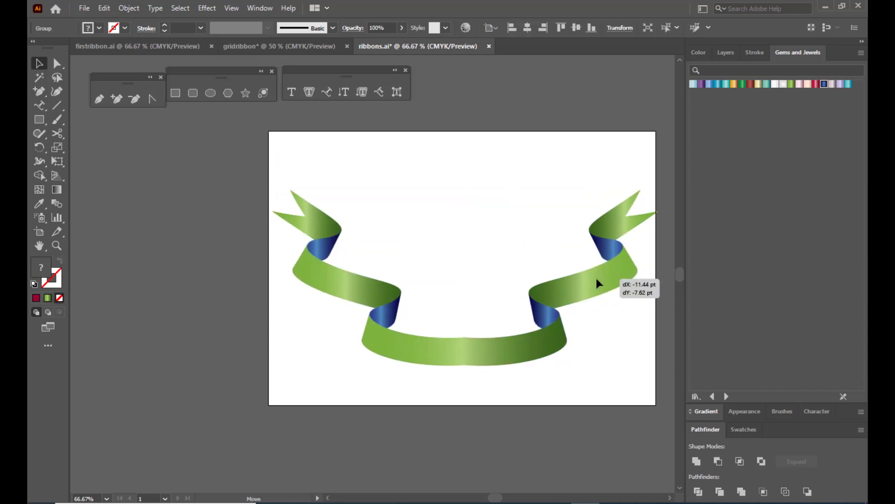
pyautogui.moveTo(661, 190); pyautogui.dragTo(639, 200)
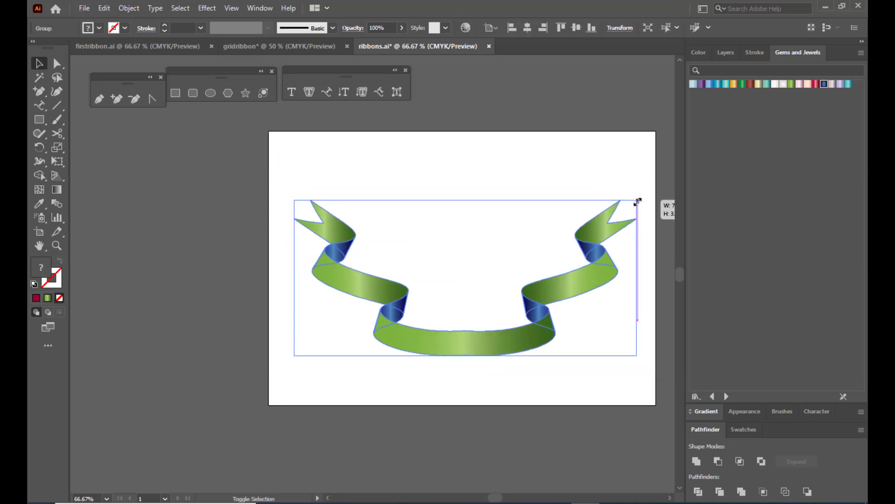
pyautogui.moveTo(592, 254)
pyautogui.mouseDown()
pyautogui.moveTo(590, 231)
pyautogui.moveTo(589, 247)
pyautogui.mouseUp()
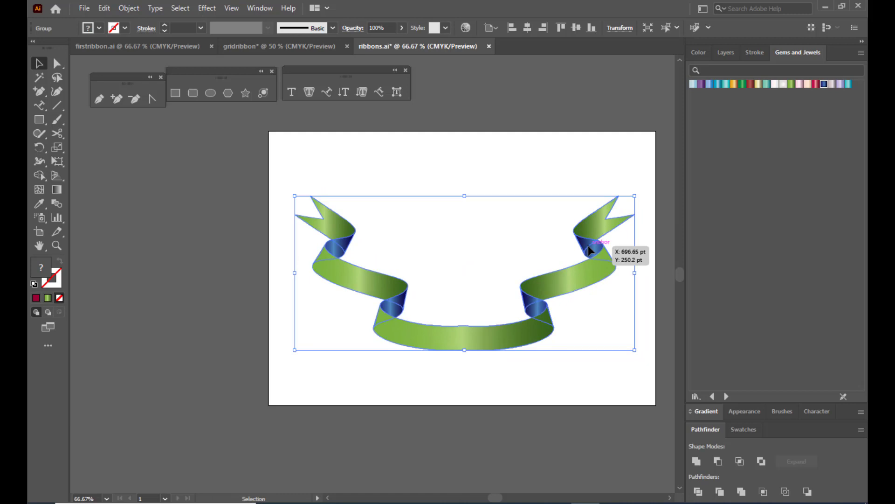
pyautogui.click(521, 150)
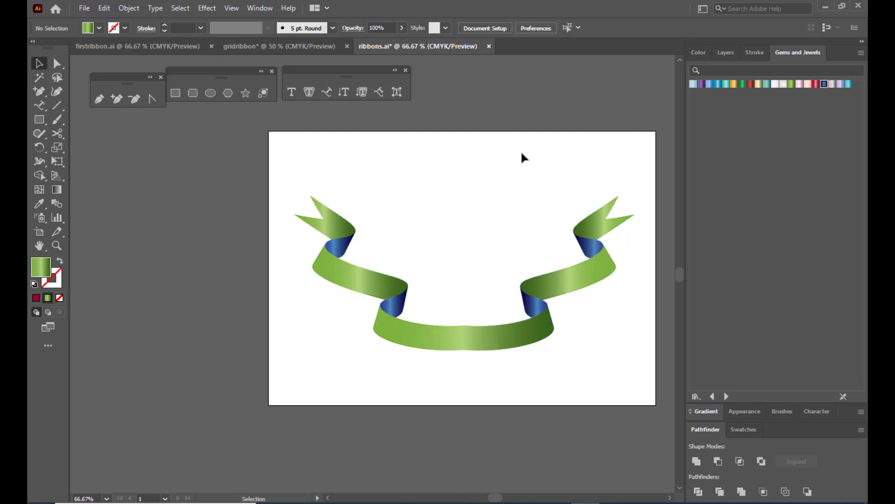
pyautogui.moveTo(580, 289); pyautogui.dragTo(579, 280)
pyautogui.click(543, 91)
# Step: Start a new star above the ribbon's centre and set its Radius 2 to 66 pt
pyautogui.click(245, 93)
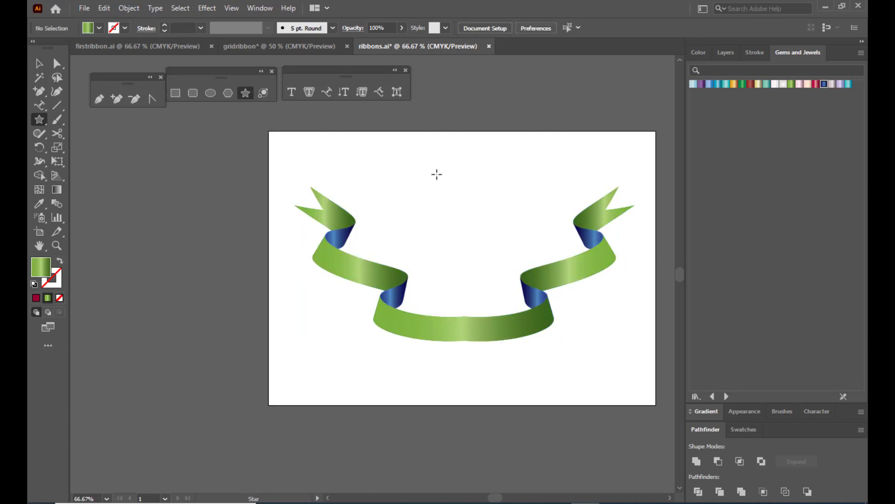
pyautogui.click(437, 174)
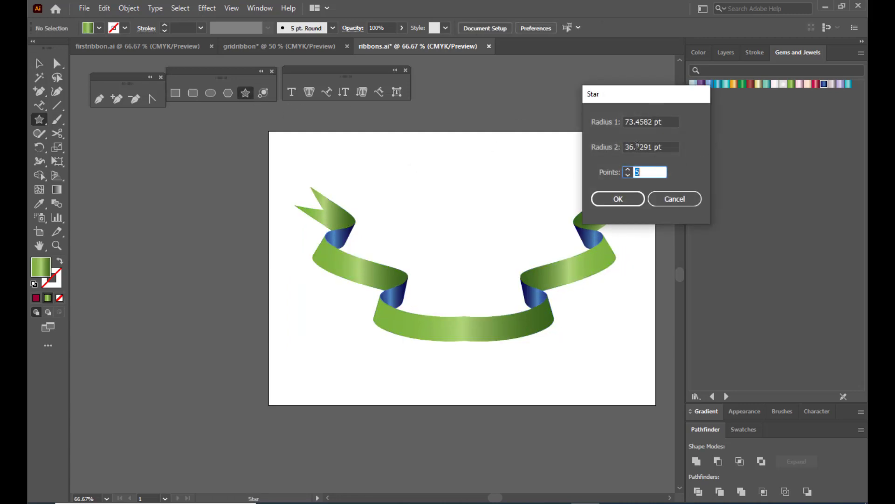
pyautogui.click(630, 147)
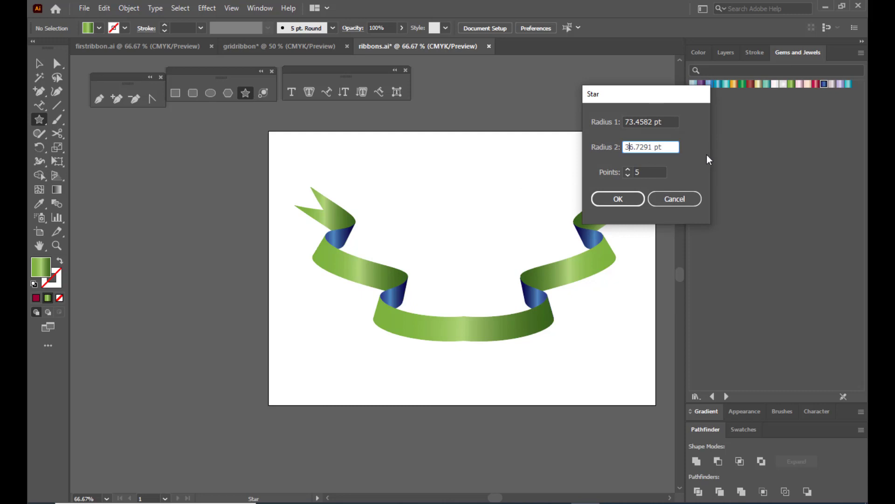
pyautogui.press('Up')
pyautogui.press('Up')
pyautogui.press('Up')
pyautogui.press('Up')
pyautogui.press('Up')
pyautogui.press('Up')
pyautogui.press('Up')
pyautogui.press('Up')
pyautogui.press('Up')
pyautogui.press('Up')
pyautogui.press('Up')
pyautogui.press('Up')
pyautogui.press('Up')
pyautogui.press('Up')
pyautogui.press('Up')
pyautogui.press('Up')
pyautogui.press('Up')
pyautogui.press('Tab')
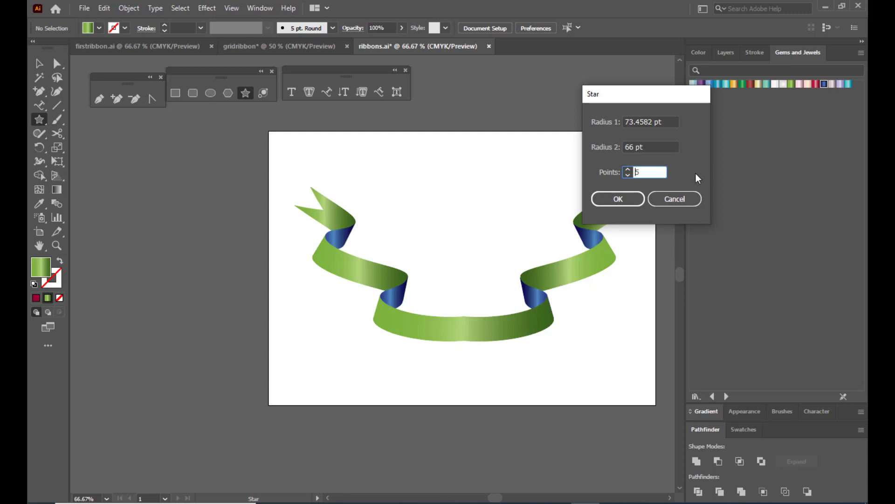
# Step: Set the star to 50 points, create it as a round serrated badge and deselect it
pyautogui.press('Up')
pyautogui.press('Up')
pyautogui.press('Up')
pyautogui.press('Up')
pyautogui.press('Up')
pyautogui.press('Up')
pyautogui.press('Up')
pyautogui.press('Up')
pyautogui.press('Up')
pyautogui.press('Up')
pyautogui.press('Up')
pyautogui.press('Up')
pyautogui.press('Up')
pyautogui.press('Up')
pyautogui.press('Up')
pyautogui.press('Up')
pyautogui.press('Up')
pyautogui.press('Up')
pyautogui.press('Up')
pyautogui.press('Up')
pyautogui.press('Up')
pyautogui.press('Up')
pyautogui.press('Up')
pyautogui.press('Up')
pyautogui.press('Up')
pyautogui.press('Up')
pyautogui.press('Up')
pyautogui.press('Up')
pyautogui.press('Up')
pyautogui.press('Up')
pyautogui.press('Up')
pyautogui.press('Up')
pyautogui.press('Up')
pyautogui.click(625, 195)
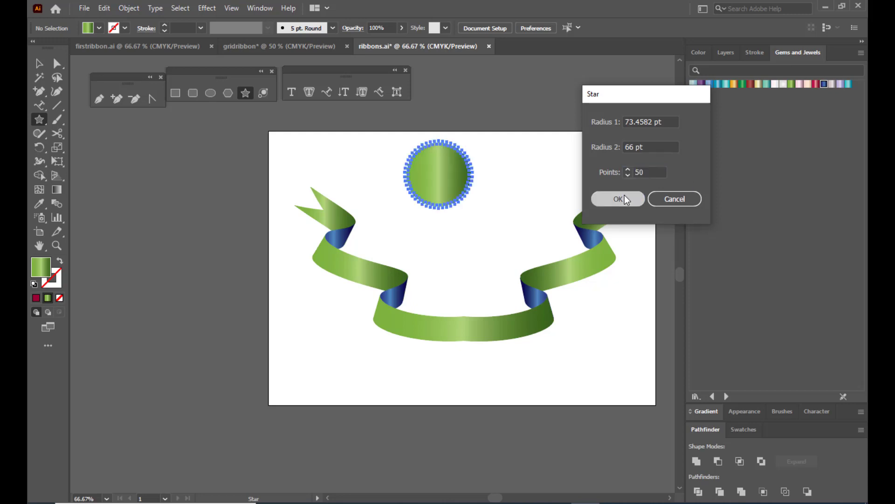
pyautogui.click(39, 63)
pyautogui.click(518, 84)
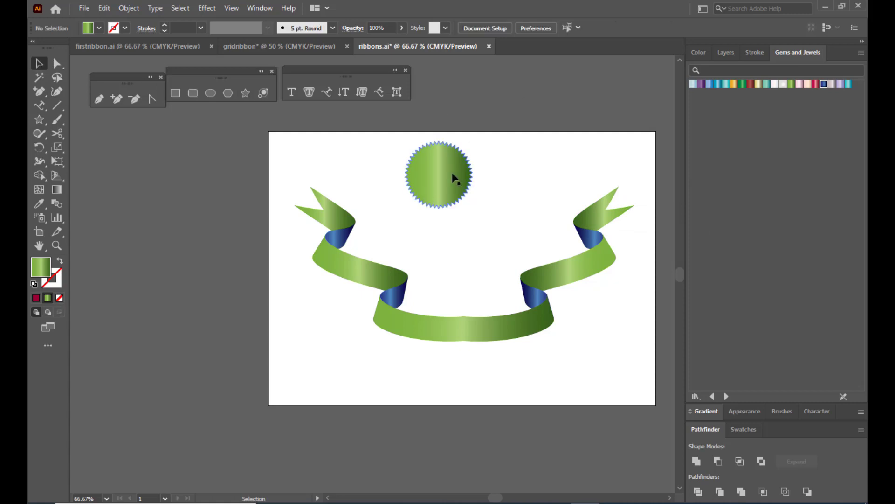
# Step: Enlarge the serrated badge to roughly twice its size and centre it above the ribbon's middle band, between the side folds
pyautogui.click(445, 165)
pyautogui.moveTo(446, 164); pyautogui.dragTo(531, 155)
pyautogui.moveTo(483, 186); pyautogui.dragTo(481, 189)
pyautogui.click(492, 96)
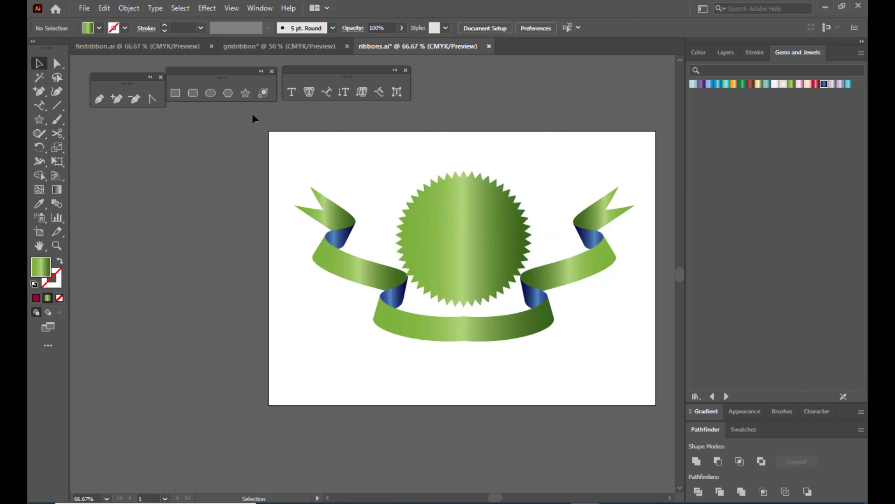
# Step: Draw a circle on the empty canvas beside the artboard with no fill and a 1 pt dark red stroke
pyautogui.click(211, 93)
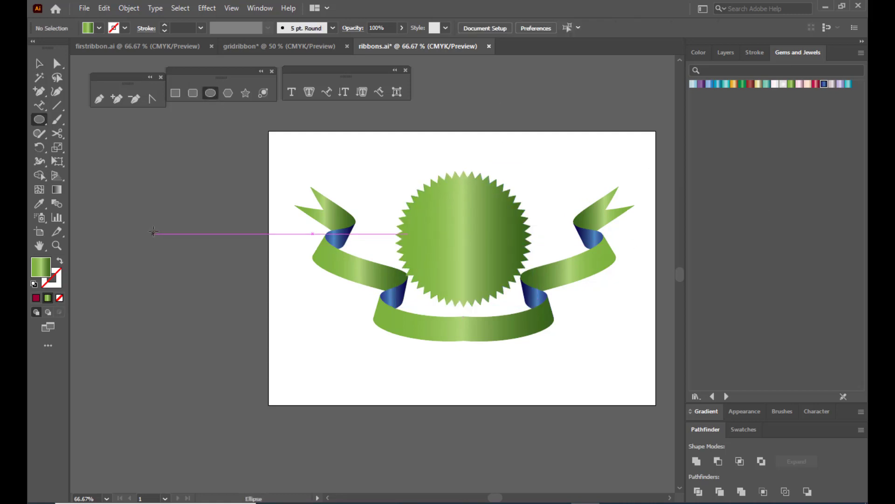
pyautogui.moveTo(156, 230); pyautogui.dragTo(224, 298)
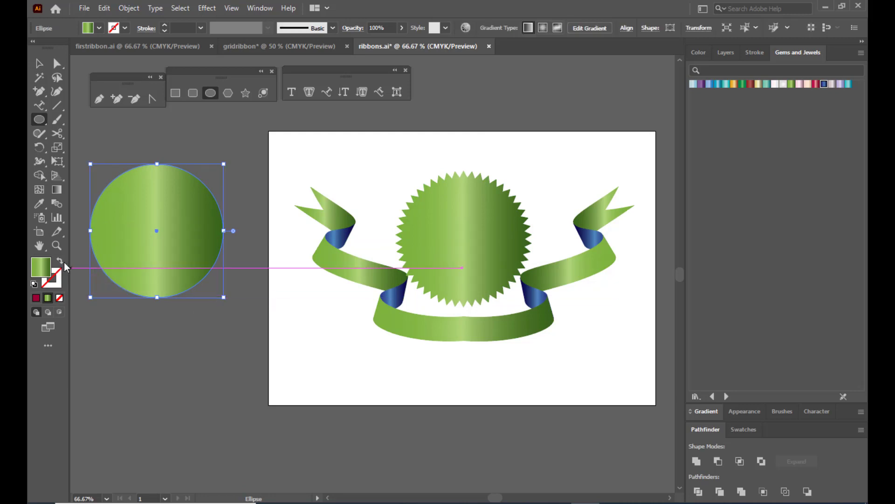
pyautogui.click(61, 262)
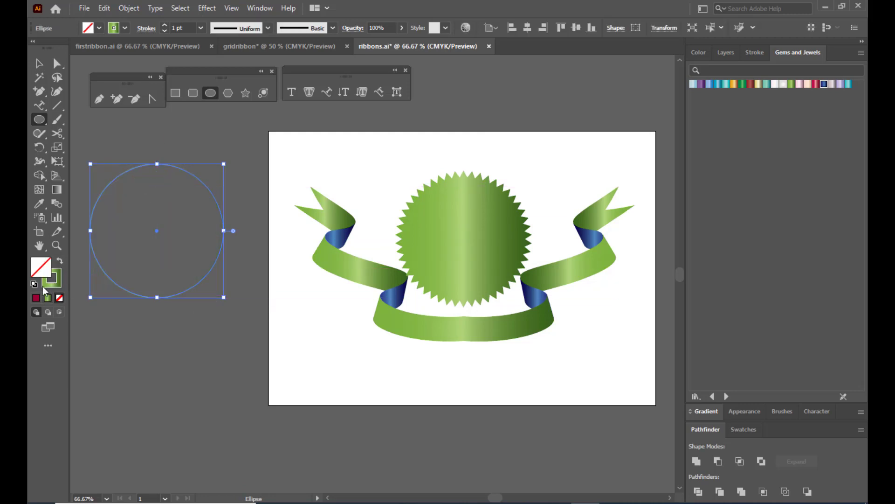
pyautogui.click(36, 298)
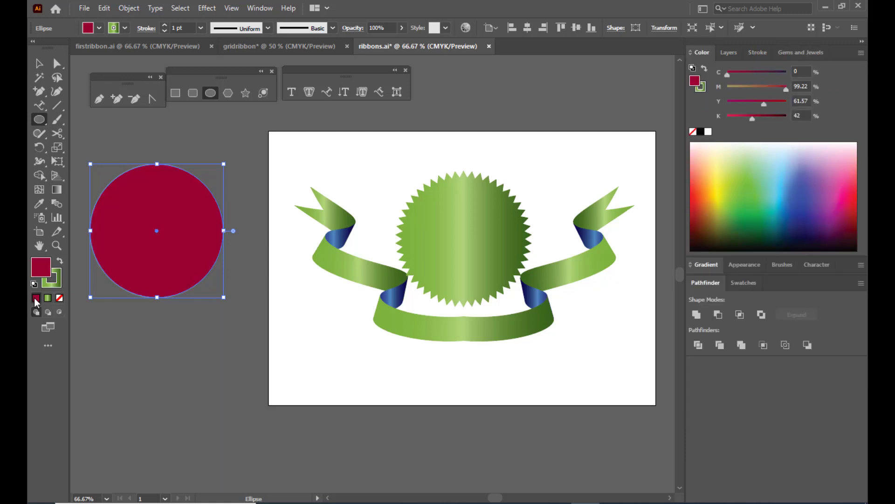
pyautogui.click(59, 261)
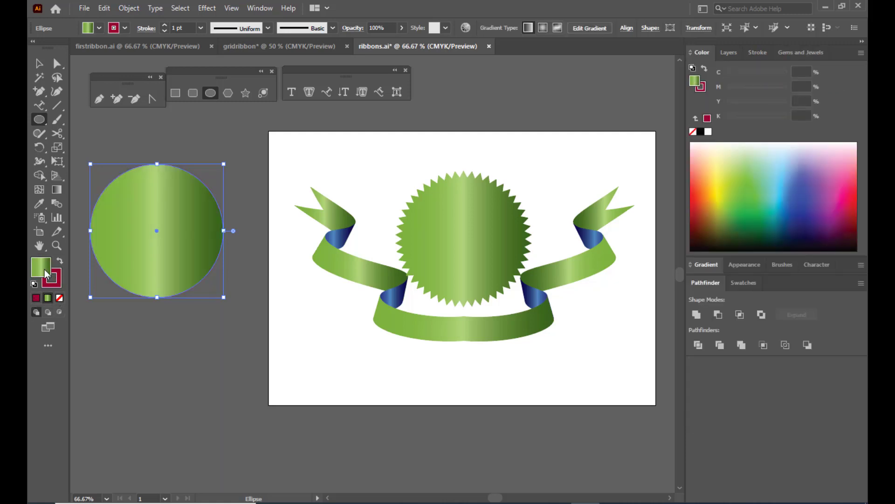
pyautogui.click(59, 298)
pyautogui.click(40, 64)
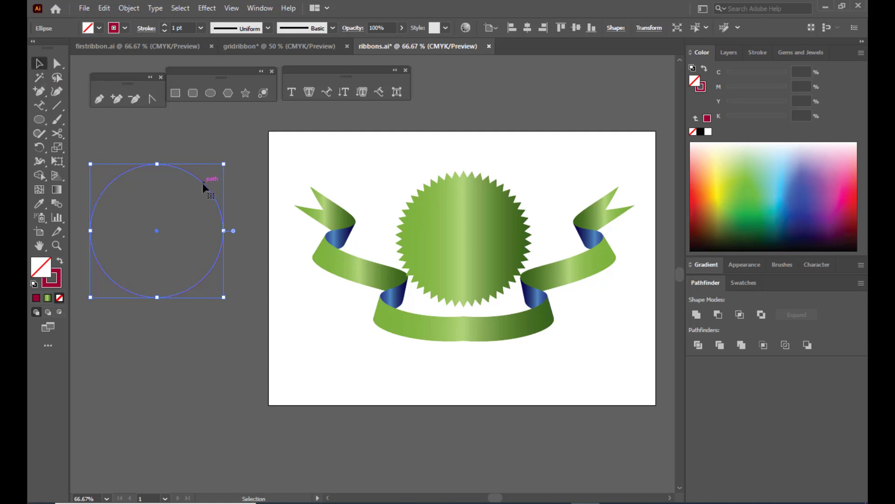
# Step: Place the outlined circle on the serrated badge, scaled to fit just inside its teeth, and nudge it up to centre it
pyautogui.moveTo(203, 183); pyautogui.dragTo(520, 181)
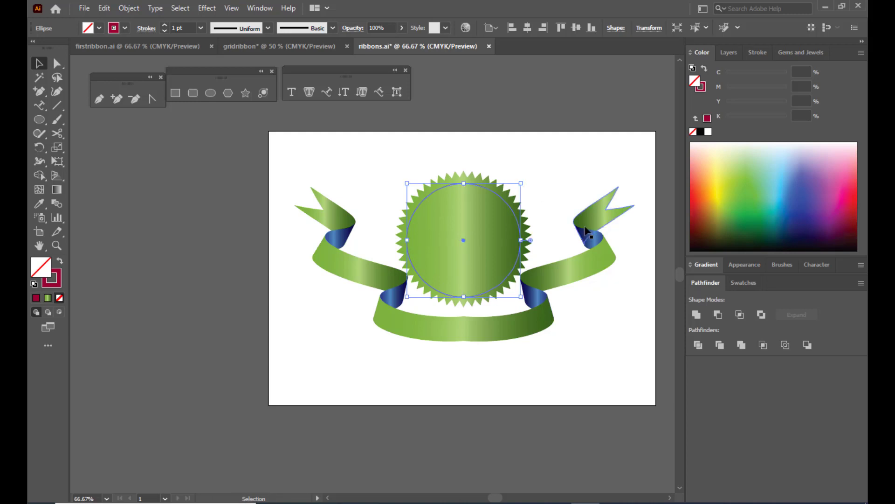
pyautogui.press('Up')
pyautogui.press('Up')
pyautogui.press('Up')
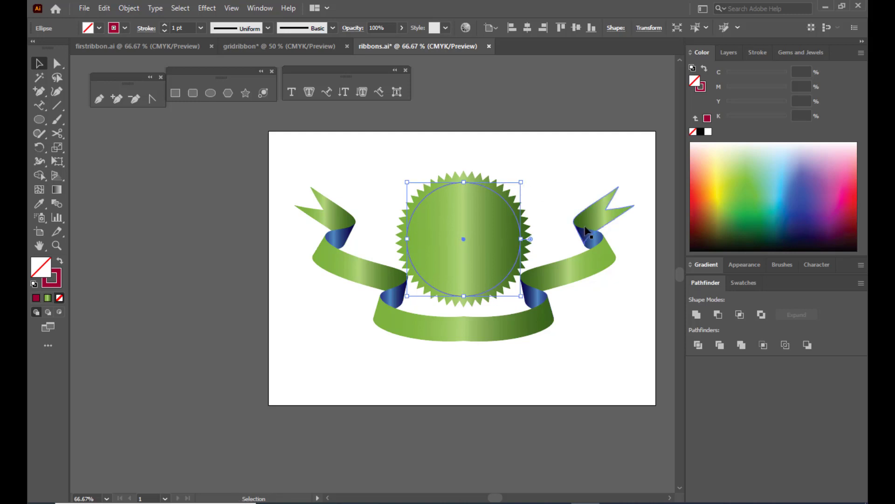
pyautogui.click(551, 106)
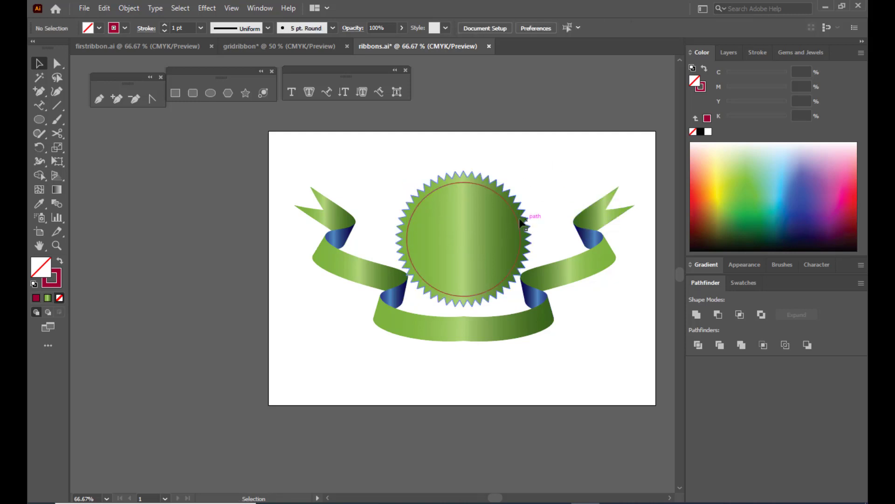
# Step: Duplicate the badge's circle outline in front and scale the copy down slightly to form a concentric inner ring
pyautogui.click(521, 223)
pyautogui.click(544, 126)
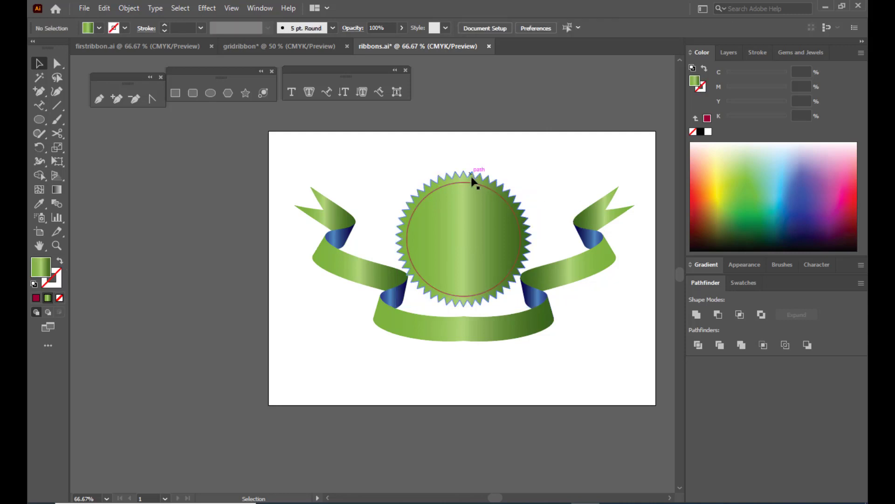
pyautogui.click(473, 180)
pyautogui.press('a')
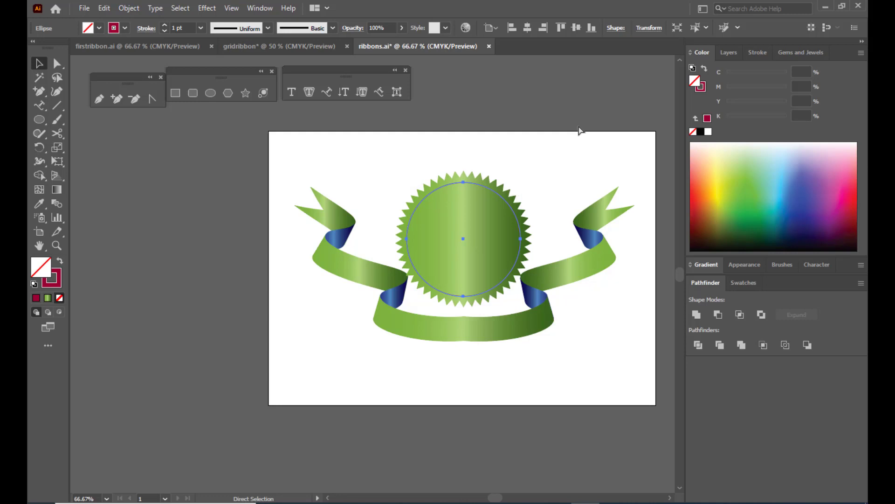
pyautogui.hotkey('ctrl', 'c')
pyautogui.hotkey('ctrl', 'f')
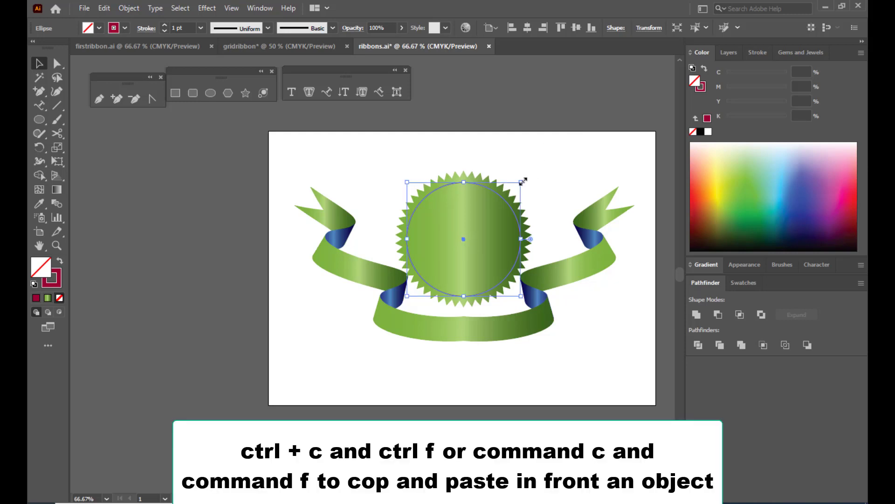
pyautogui.moveTo(523, 181); pyautogui.dragTo(519, 185)
pyautogui.click(573, 127)
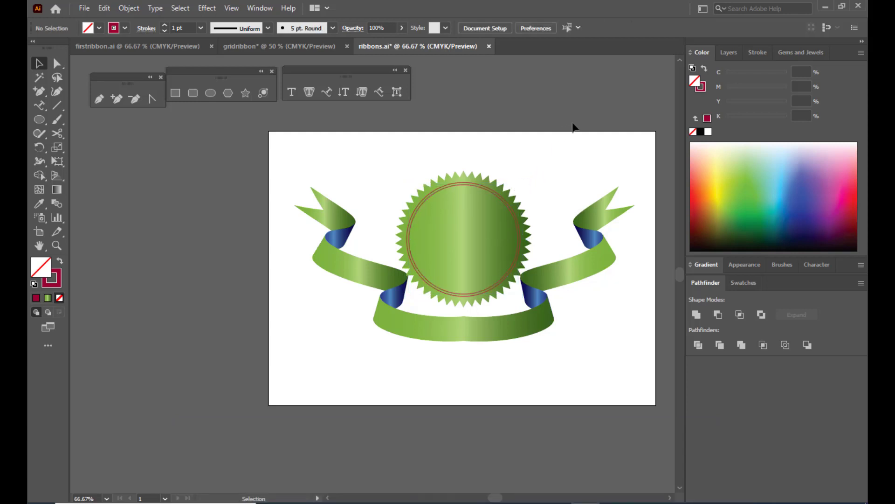
# Step: Set the inner ring's stroke colour to white, FFFFFF
pyautogui.click(456, 194)
pyautogui.doubleClick(55, 288)
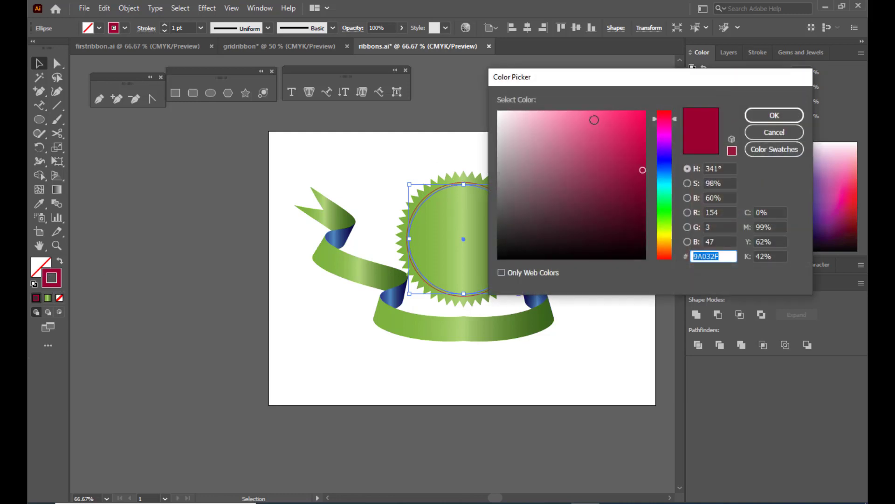
pyautogui.write('FFFFFF')
pyautogui.click(775, 115)
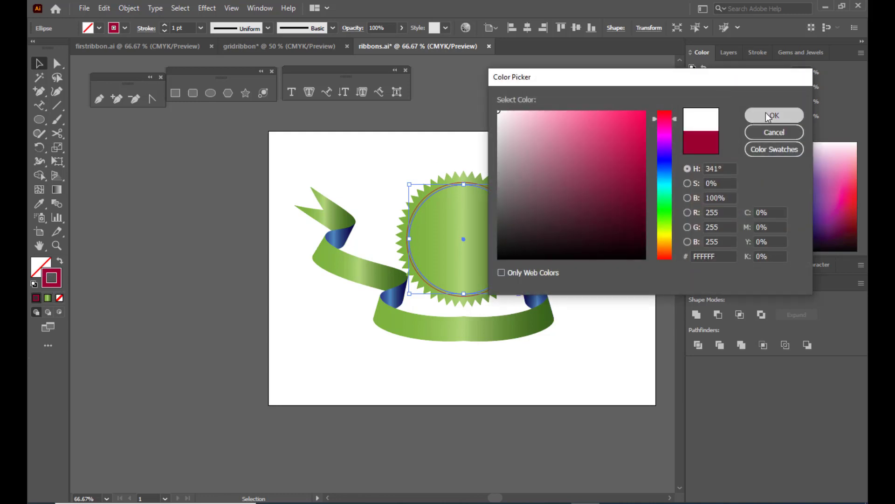
pyautogui.click(522, 174)
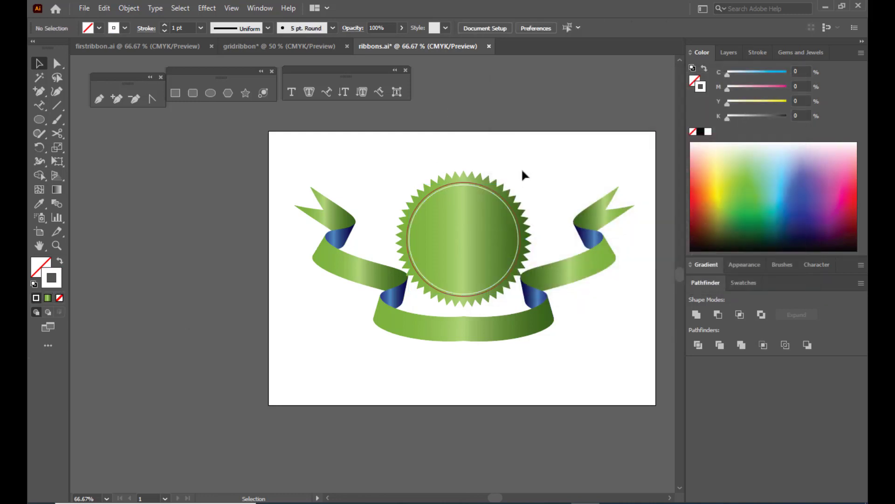
# Step: Set the outer ring's stroke colour to white, FFFFFF, and deselect it
pyautogui.click(495, 193)
pyautogui.doubleClick(47, 286)
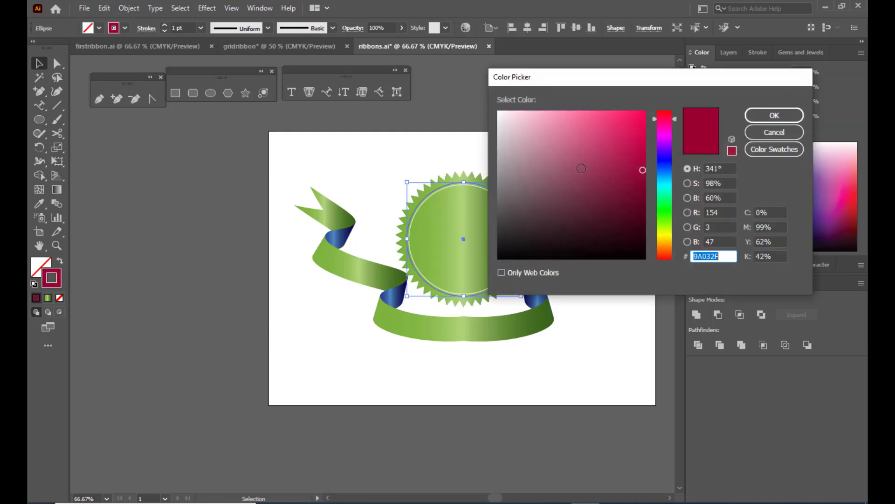
pyautogui.moveTo(582, 161); pyautogui.dragTo(489, 96)
pyautogui.click(761, 115)
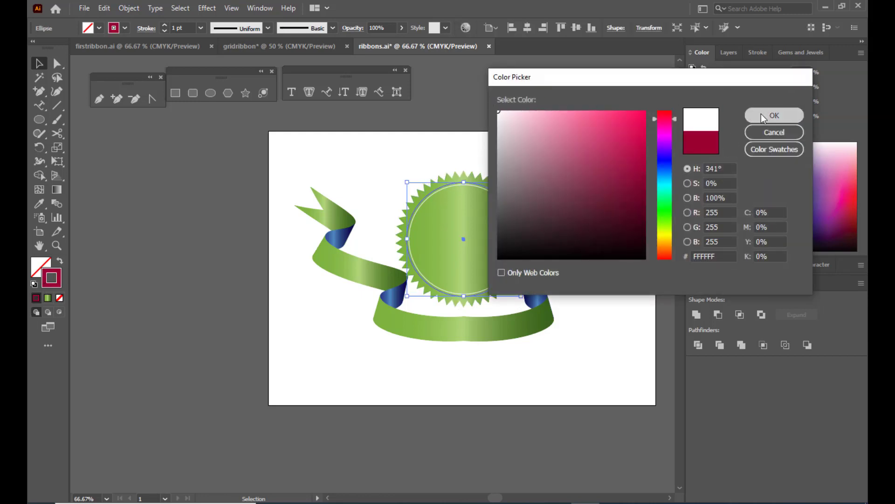
pyautogui.click(582, 74)
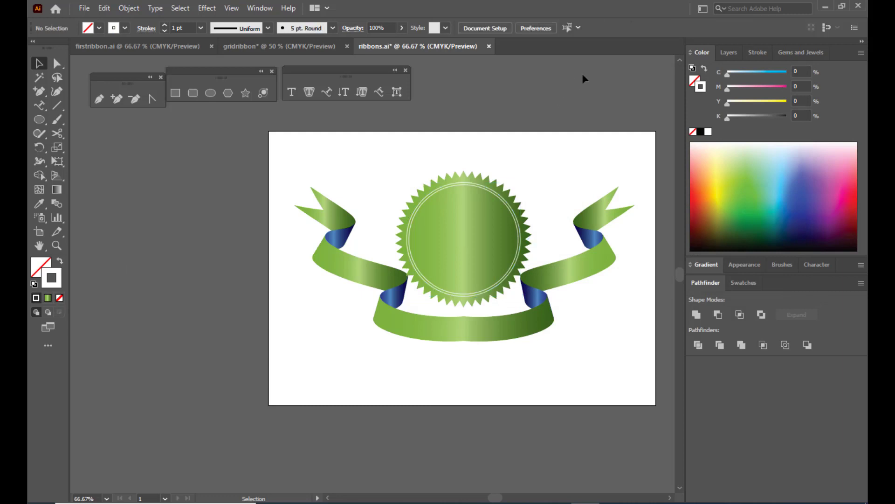
# Step: Move the ribbon group up about 20 pt so it meets the badge, and bring it to the front
pyautogui.click(588, 273)
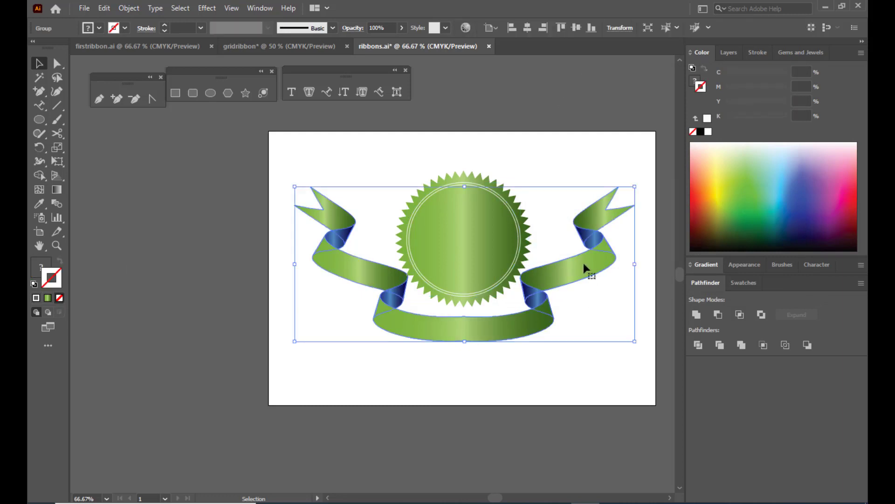
pyautogui.moveTo(579, 265)
pyautogui.mouseDown()
pyautogui.moveTo(578, 245)
pyautogui.moveTo(574, 260)
pyautogui.mouseUp()
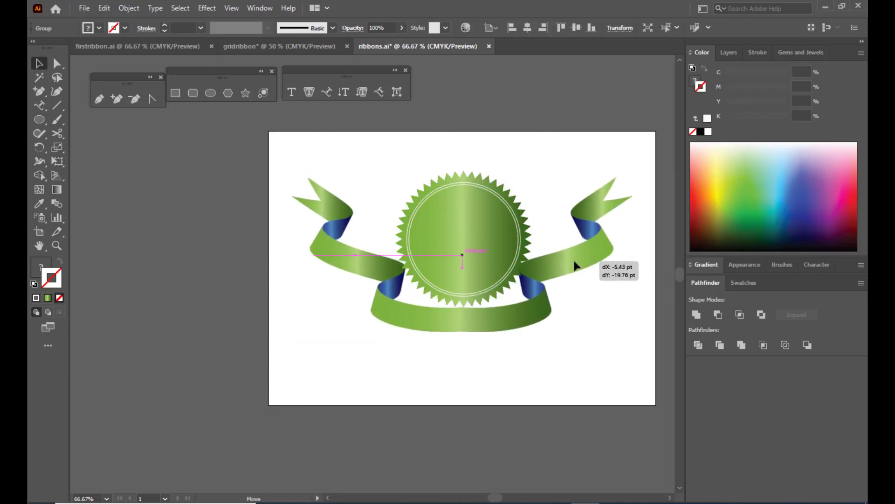
pyautogui.rightClick(574, 260)
pyautogui.moveTo(620, 403)
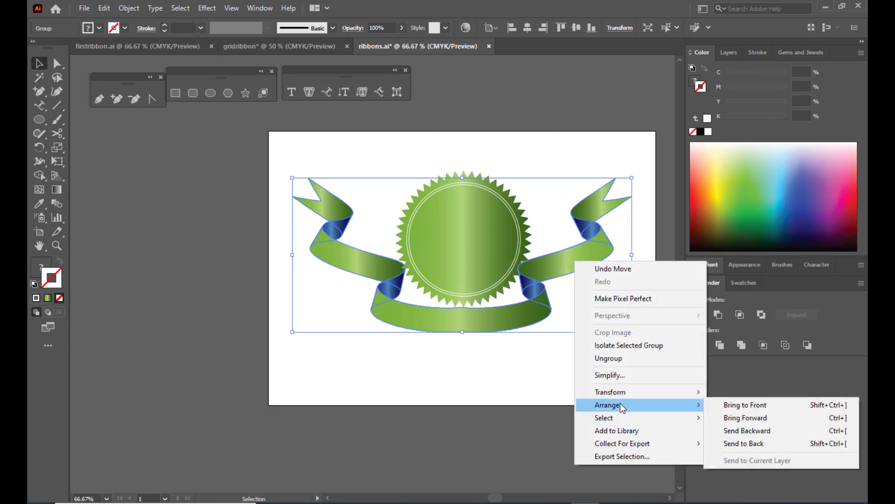
pyautogui.click(746, 405)
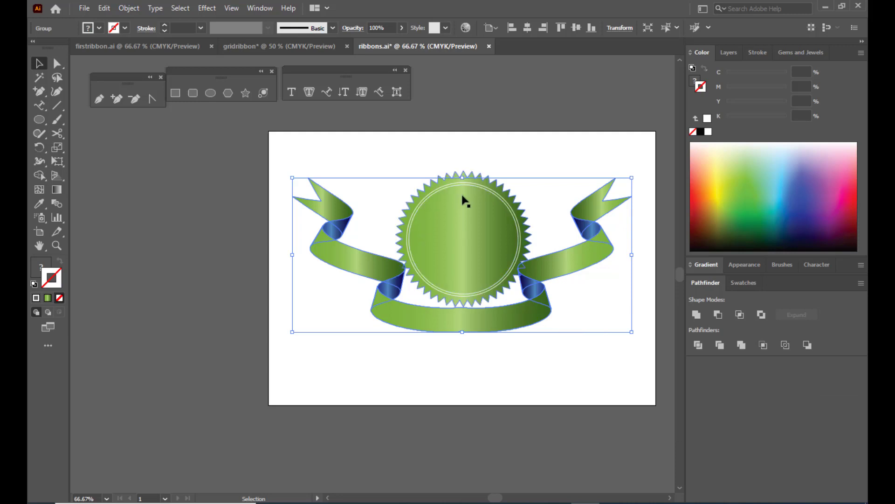
# Step: Fill the serrated badge with the Garnet gradient from Gems and Jewels and remove its stroke
pyautogui.click(478, 167)
pyautogui.click(463, 217)
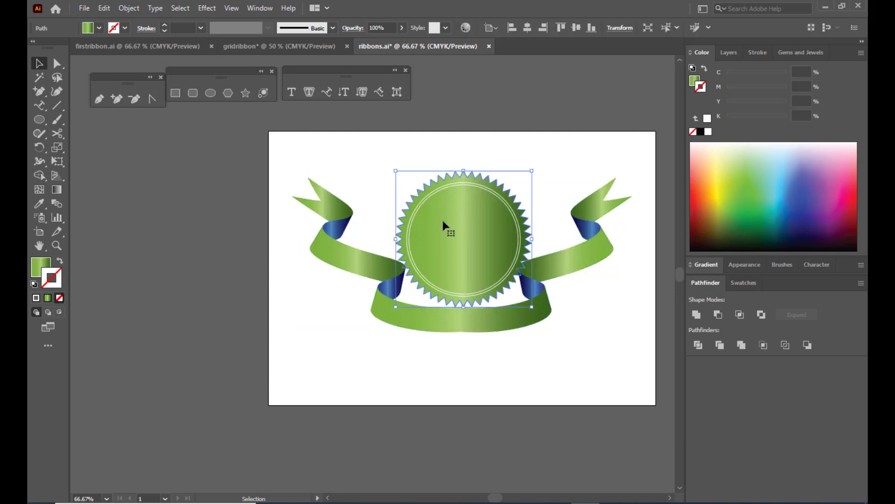
pyautogui.click(800, 52)
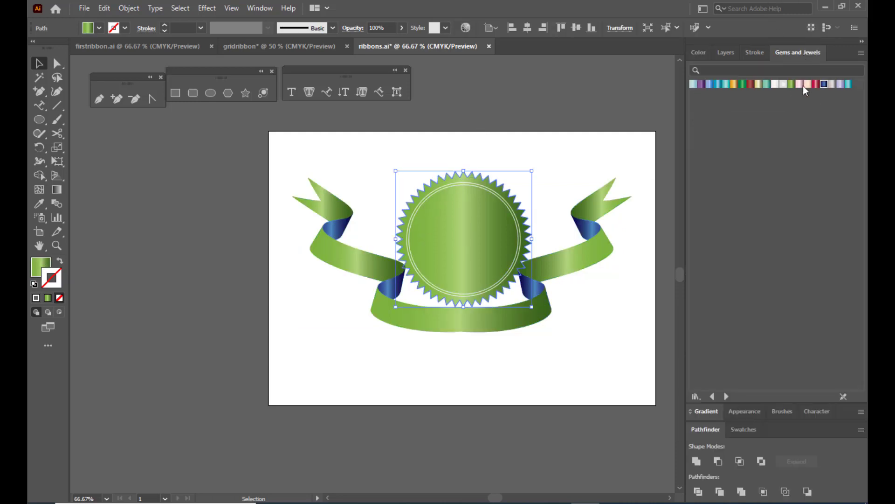
pyautogui.click(750, 84)
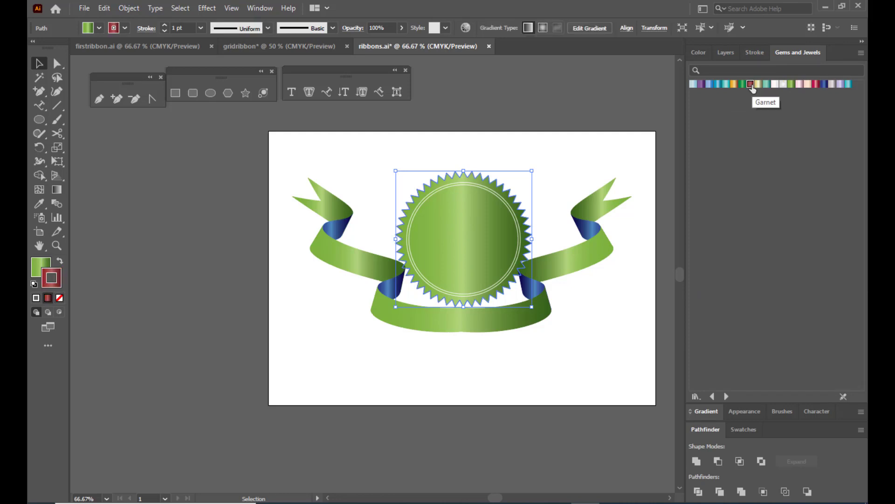
pyautogui.click(59, 260)
pyautogui.click(38, 271)
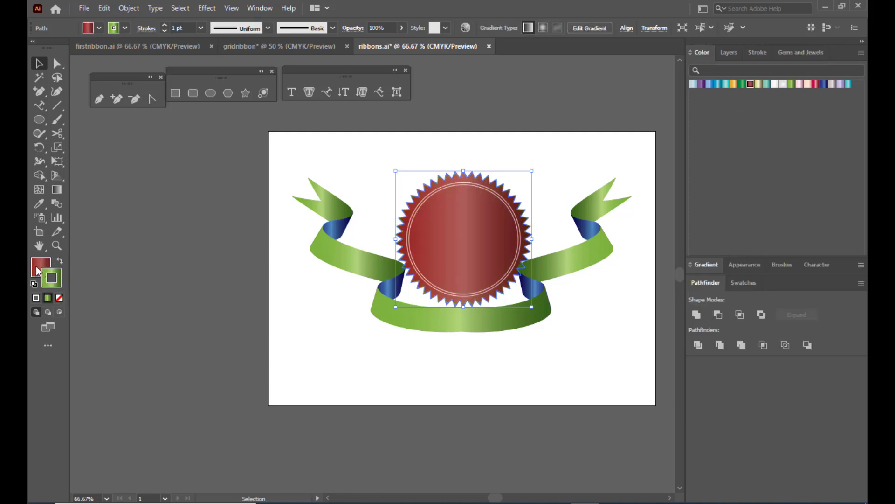
pyautogui.click(56, 283)
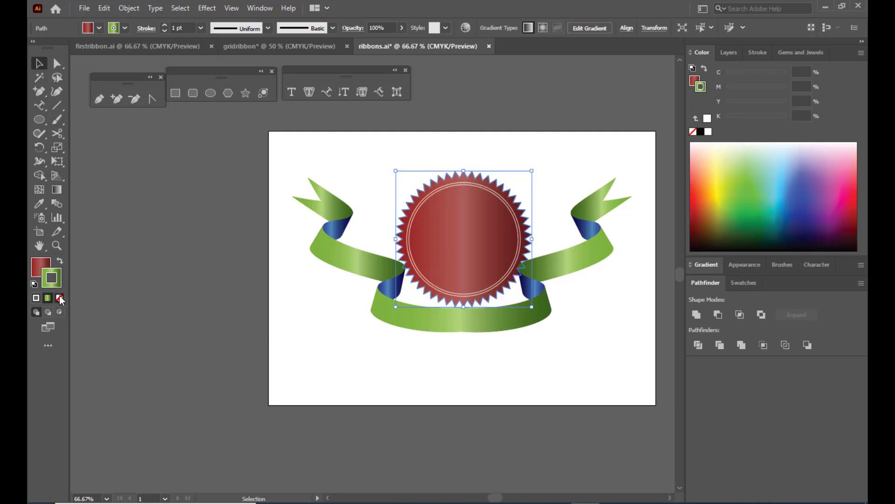
pyautogui.click(60, 298)
pyautogui.click(140, 275)
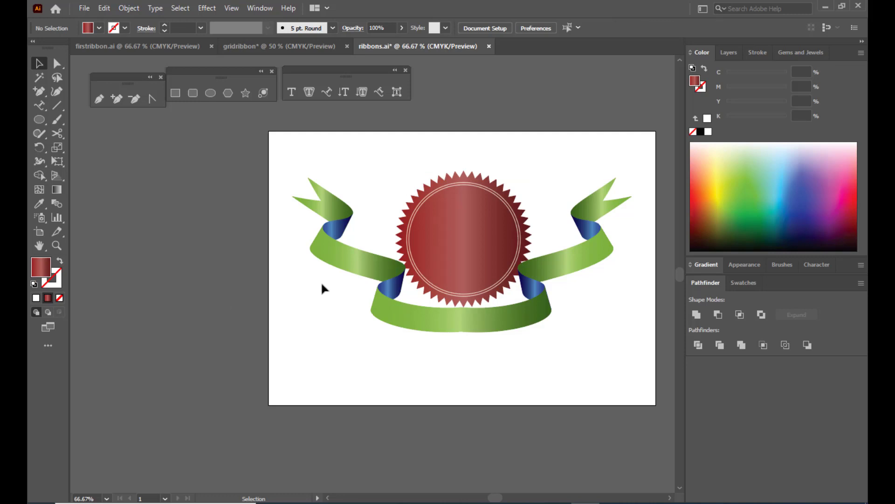
# Step: Group the serrated badge with its two rings and move it straight down behind the ribbon's middle band
pyautogui.click(480, 235)
pyautogui.moveTo(425, 150); pyautogui.dragTo(494, 233)
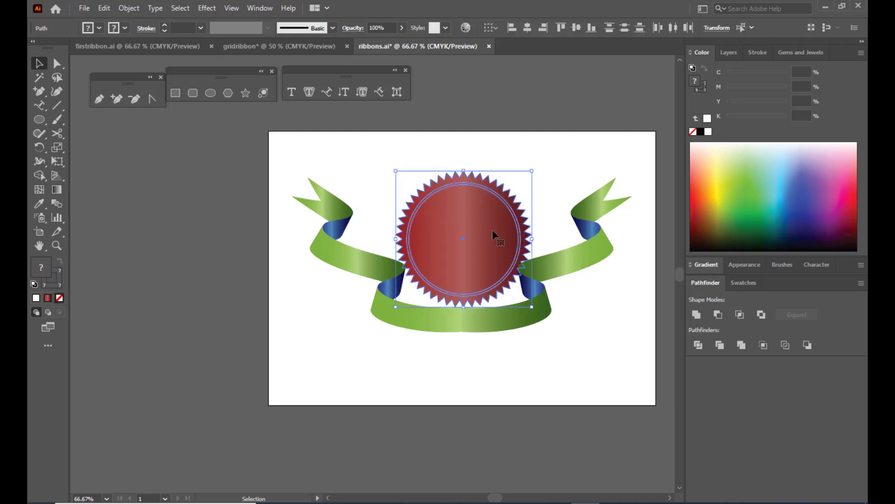
pyautogui.press('a')
pyautogui.click(523, 129)
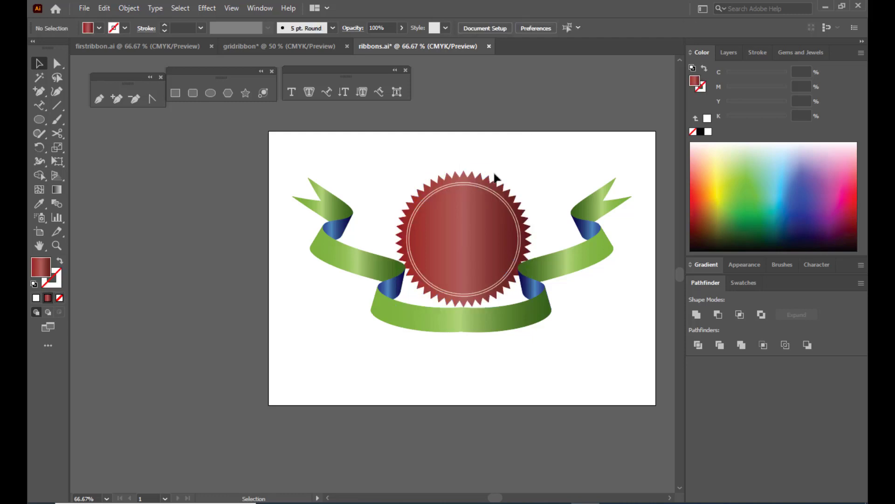
pyautogui.press('v')
pyautogui.moveTo(476, 192); pyautogui.dragTo(475, 224)
# Step: Centre the ribbon group on the badge with a slight sideways move and reflect it across the horizontal axis
pyautogui.click(562, 264)
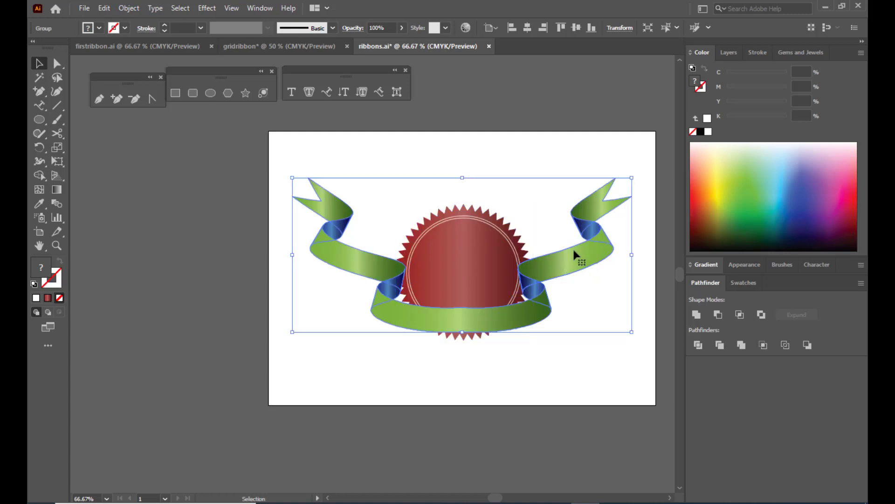
pyautogui.moveTo(573, 249); pyautogui.dragTo(570, 248)
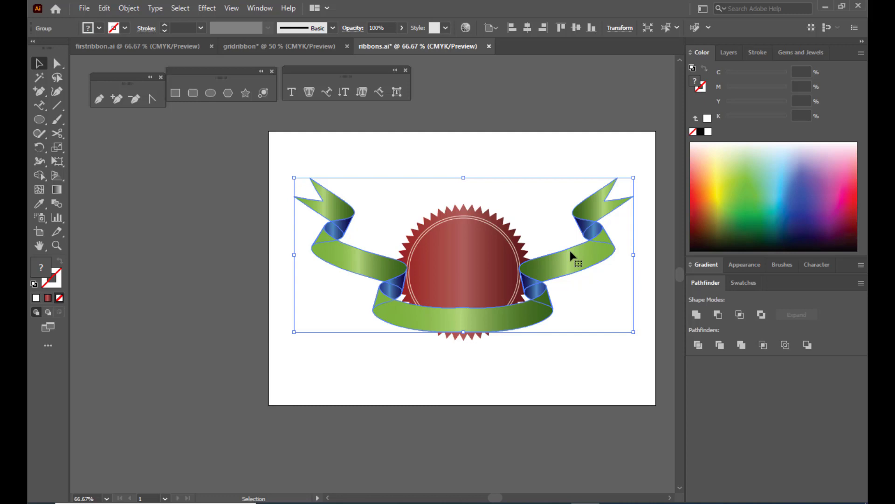
pyautogui.rightClick(570, 250)
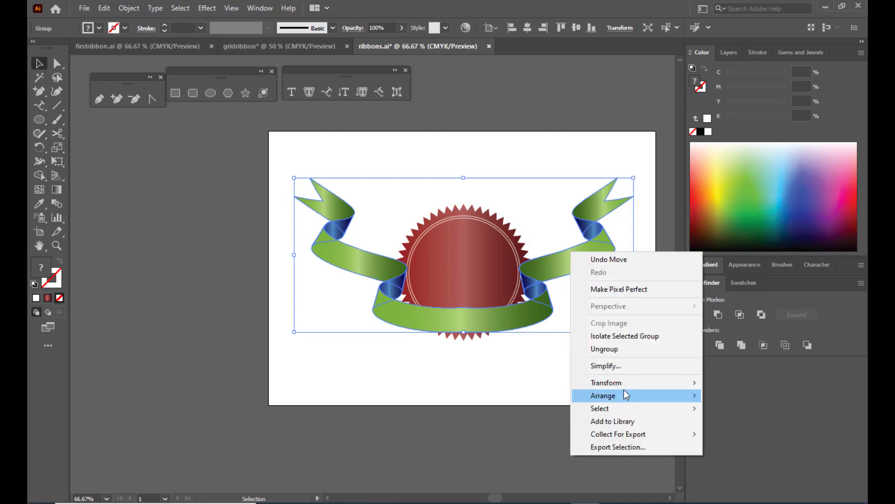
pyautogui.moveTo(625, 395)
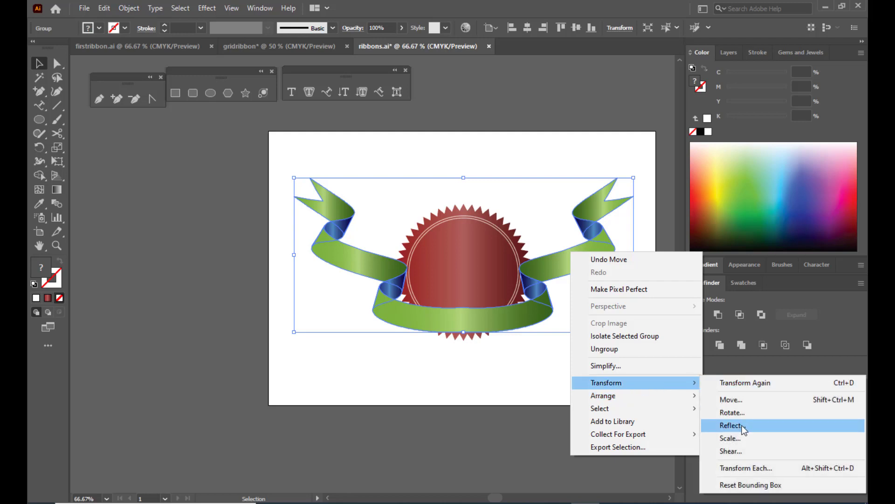
pyautogui.click(742, 425)
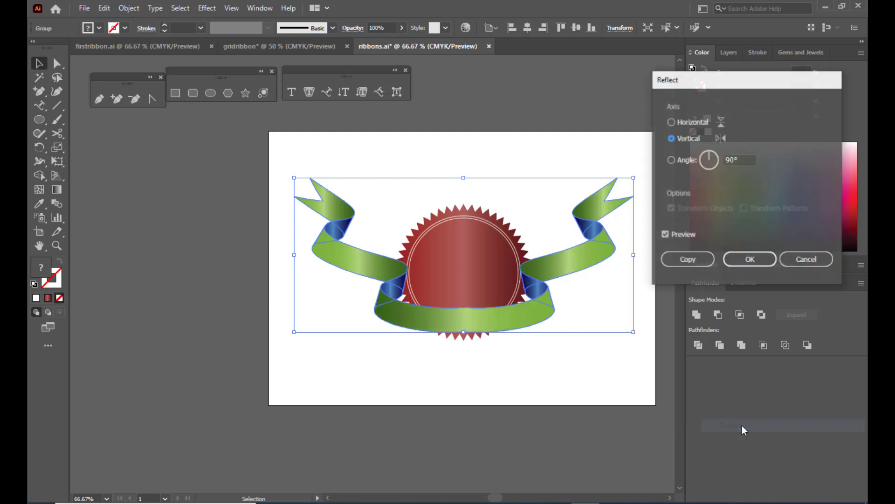
pyautogui.click(671, 123)
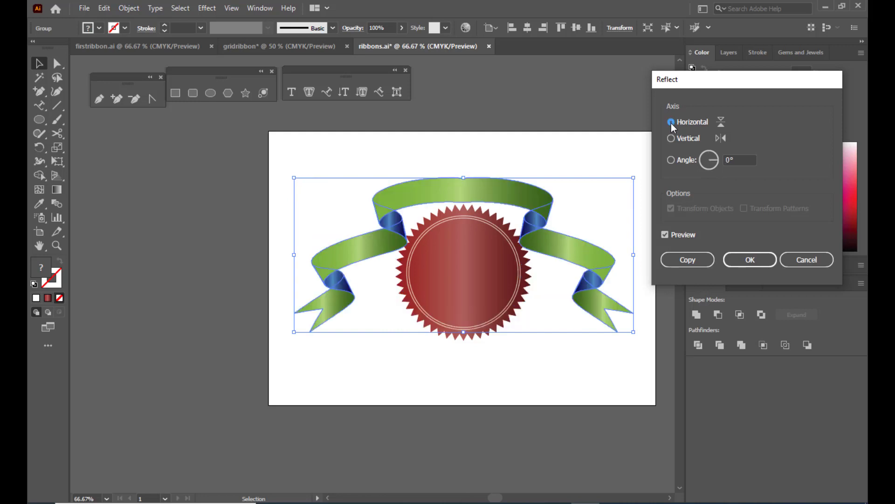
pyautogui.click(744, 259)
# Step: Move the flipped ribbon down across the badge's lower part and raise the badge group slightly
pyautogui.moveTo(503, 214); pyautogui.dragTo(496, 274)
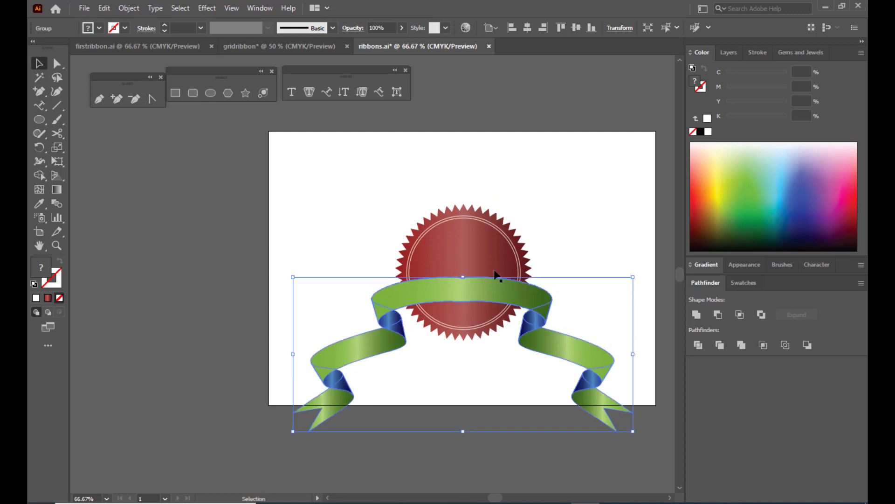
pyautogui.click(488, 252)
pyautogui.moveTo(482, 236); pyautogui.dragTo(483, 225)
# Step: Scale the ribbon group proportionally to about 80% and fit its arched band across the badge's lower part, nudging the badge up slightly
pyautogui.click(573, 357)
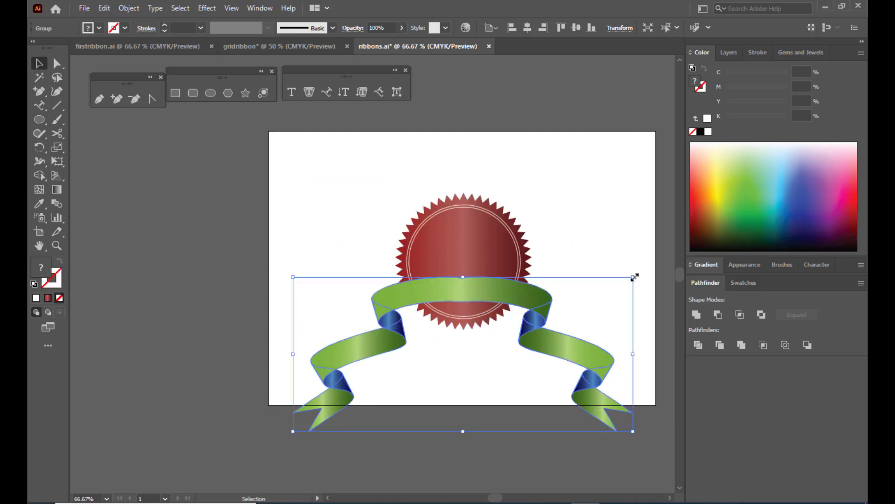
pyautogui.moveTo(634, 277); pyautogui.dragTo(599, 291)
pyautogui.moveTo(481, 299)
pyautogui.mouseDown()
pyautogui.moveTo(478, 278)
pyautogui.moveTo(476, 286)
pyautogui.mouseUp()
pyautogui.click(537, 187)
pyautogui.click(484, 228)
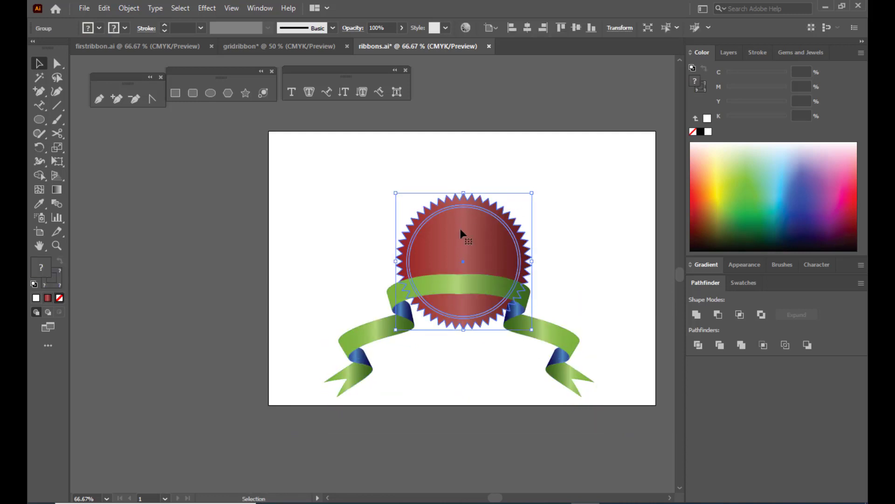
pyautogui.moveTo(462, 234); pyautogui.dragTo(462, 223)
pyautogui.hotkey('ctrl', 'shift', 'a')
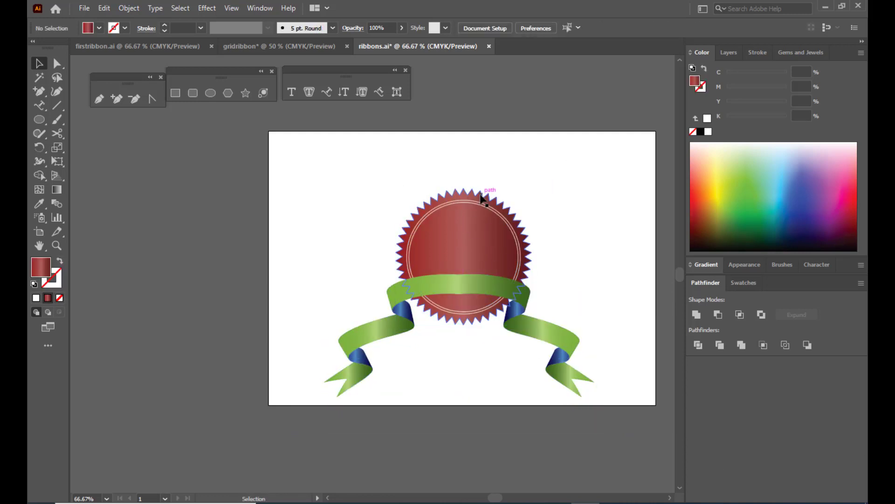
# Step: Add the point text RSART and enlarge it to about 56 pt in the badge's centre above the ribbon
pyautogui.click(292, 92)
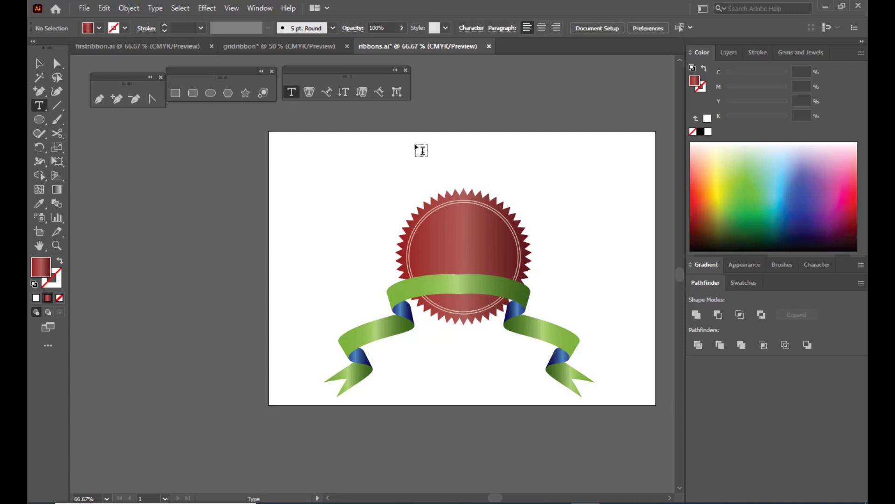
pyautogui.click(337, 195)
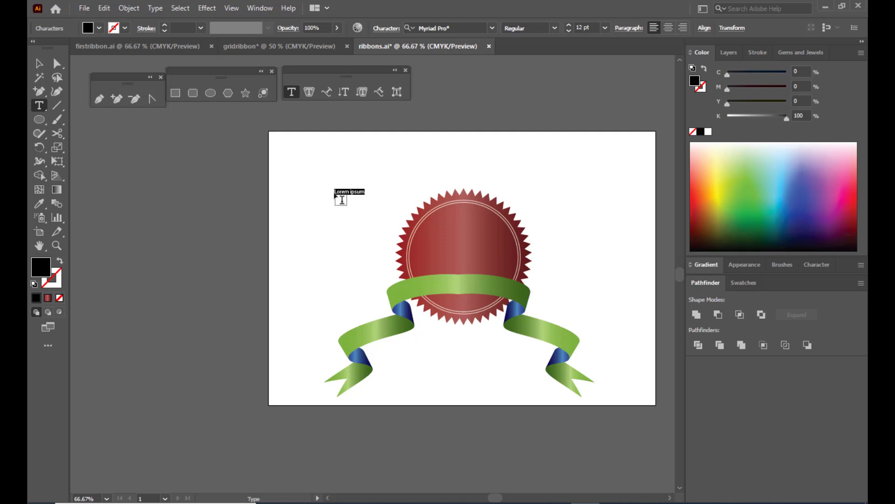
pyautogui.press('BackSpace')
pyautogui.write('RSART')
pyautogui.press('Escape')
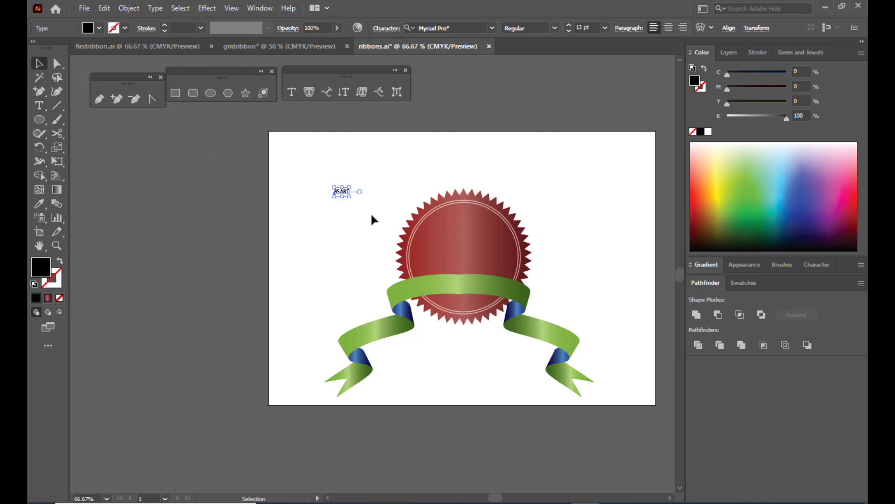
pyautogui.moveTo(346, 197); pyautogui.dragTo(497, 239)
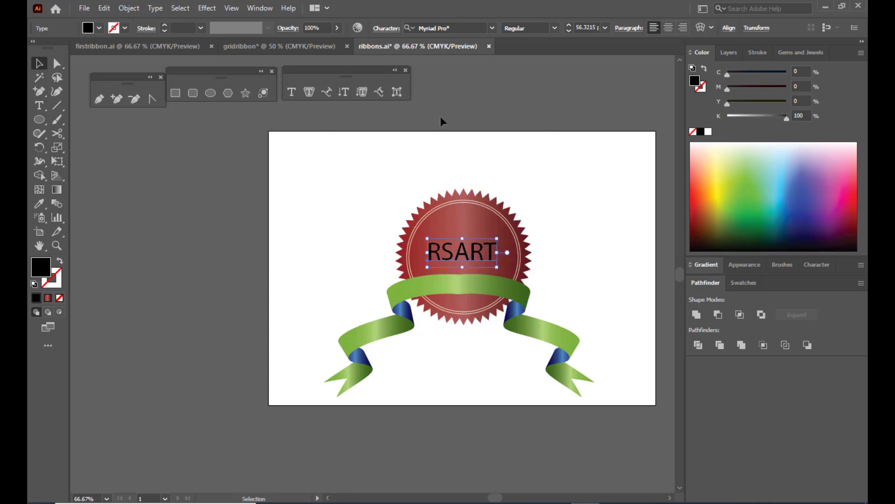
# Step: Set the RSART text in Impact, enlarge it to about 62 pt and fill it with white
pyautogui.click(466, 27)
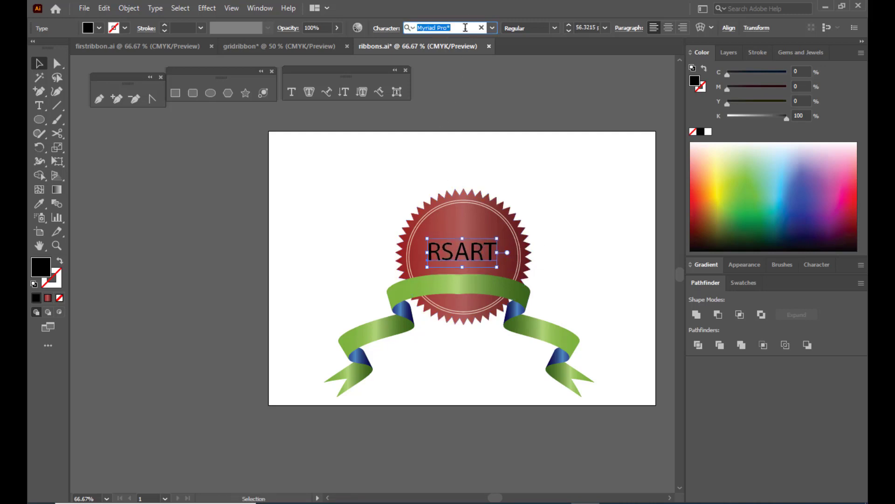
pyautogui.write('IMPACT')
pyautogui.press('Return')
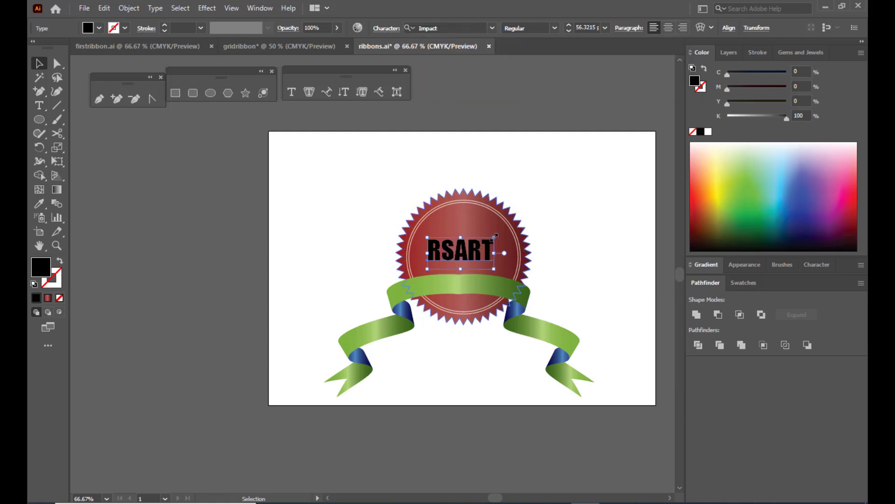
pyautogui.moveTo(495, 235); pyautogui.dragTo(484, 252)
pyautogui.click(708, 132)
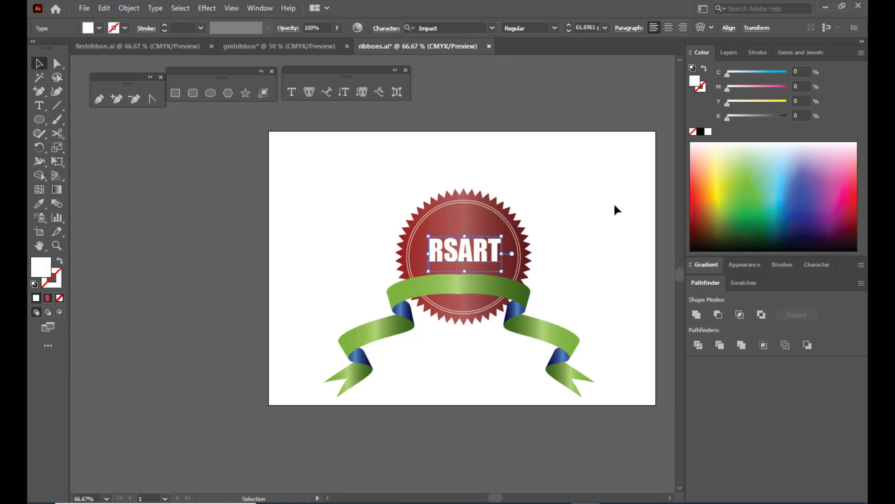
# Step: Nudge the RSART text slightly left and up to centre it in the badge, and deselect it
pyautogui.press('Left')
pyautogui.press('Left')
pyautogui.press('Left')
pyautogui.press('Up')
pyautogui.press('Up')
pyautogui.press('Up')
pyautogui.press('Up')
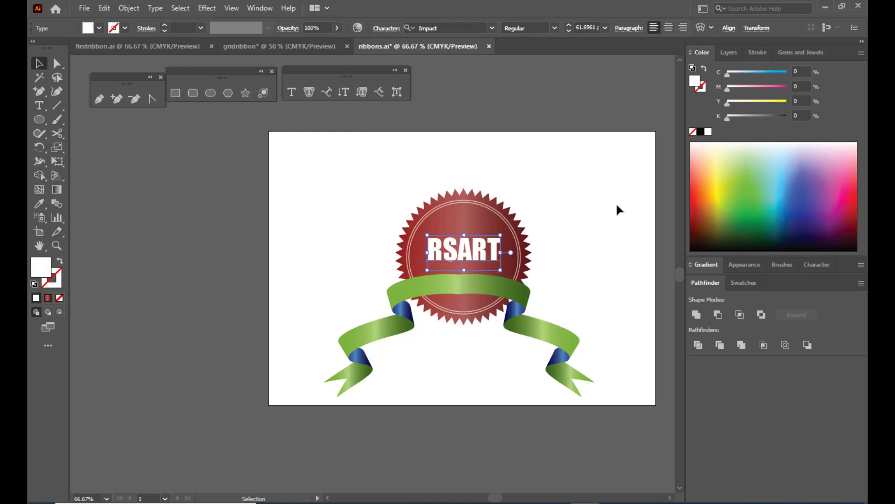
pyautogui.click(606, 208)
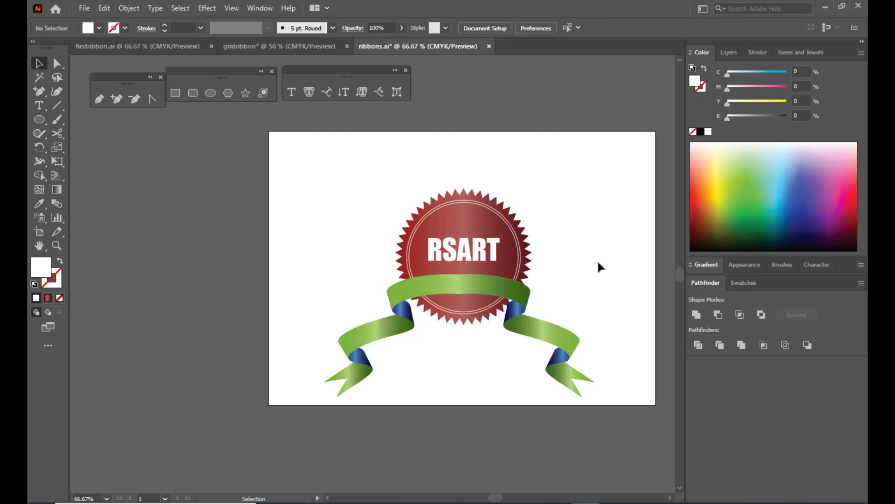
# Step: Move the ribbon group slightly right and up so its middle band is centred on the badge
pyautogui.click(499, 295)
pyautogui.click(587, 250)
pyautogui.click(497, 292)
pyautogui.moveTo(497, 292); pyautogui.dragTo(499, 289)
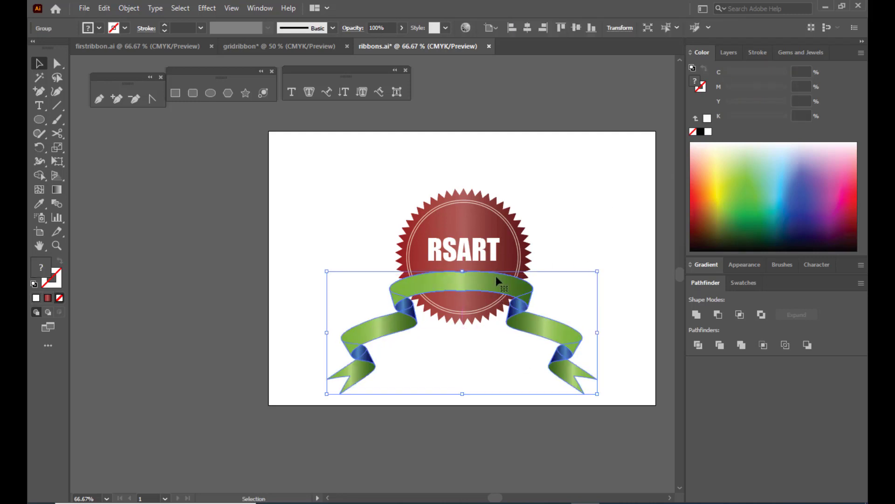
pyautogui.click(543, 204)
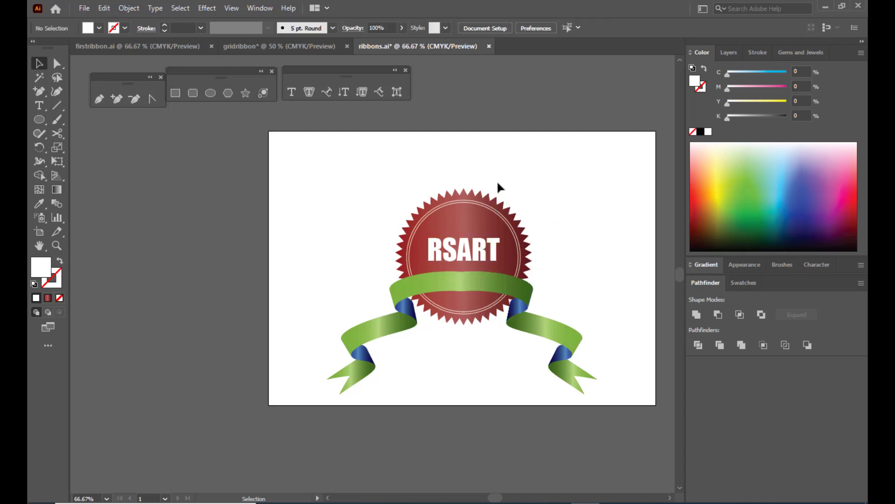
# Step: Apply a Multiply drop shadow with 58% opacity to the ribbon group and deselect it
pyautogui.scroll(2, 498, 184)
pyautogui.click(418, 326)
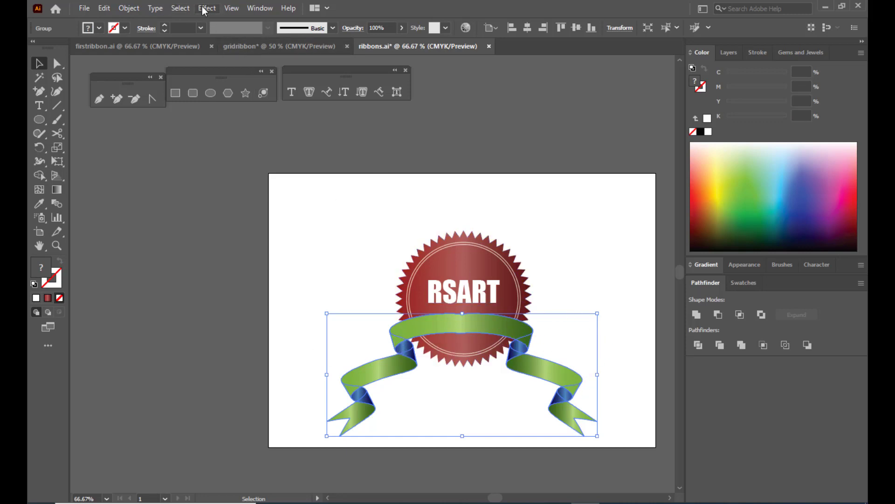
pyautogui.click(204, 10)
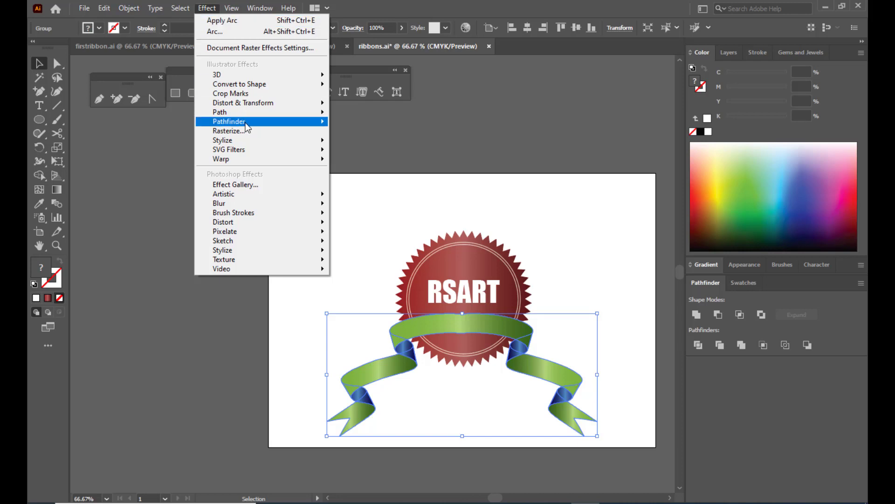
pyautogui.moveTo(239, 141)
pyautogui.click(350, 142)
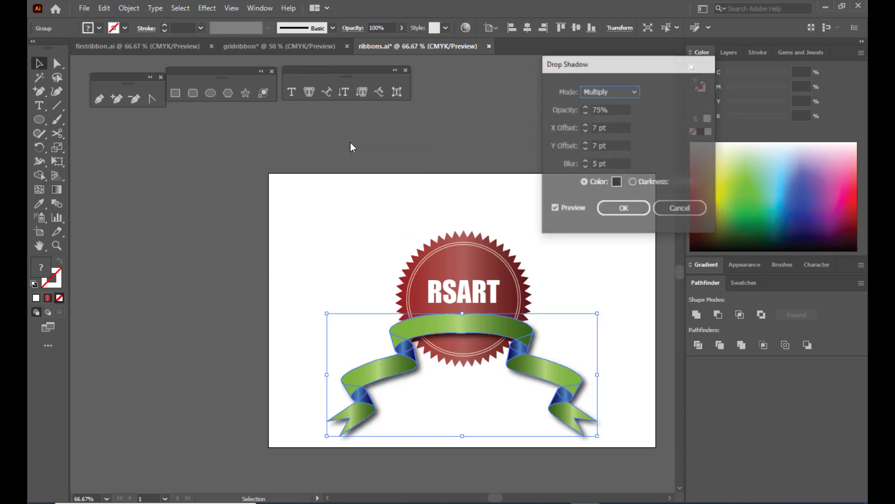
pyautogui.click(596, 110)
pyautogui.press('Down')
pyautogui.press('Down')
pyautogui.press('Down')
pyautogui.press('Down')
pyautogui.press('Down')
pyautogui.press('Down')
pyautogui.press('Down')
pyautogui.press('Down')
pyautogui.press('Down')
pyautogui.press('Down')
pyautogui.press('Down')
pyautogui.press('Down')
pyautogui.press('Down')
pyautogui.press('Down')
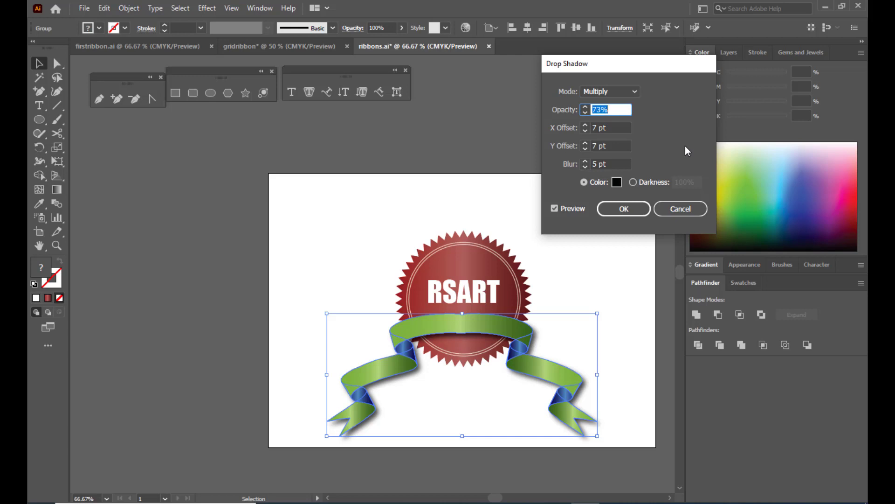
pyautogui.press('Down')
pyautogui.press('Down')
pyautogui.press('Down')
pyautogui.press('Down')
pyautogui.press('Down')
pyautogui.press('Down')
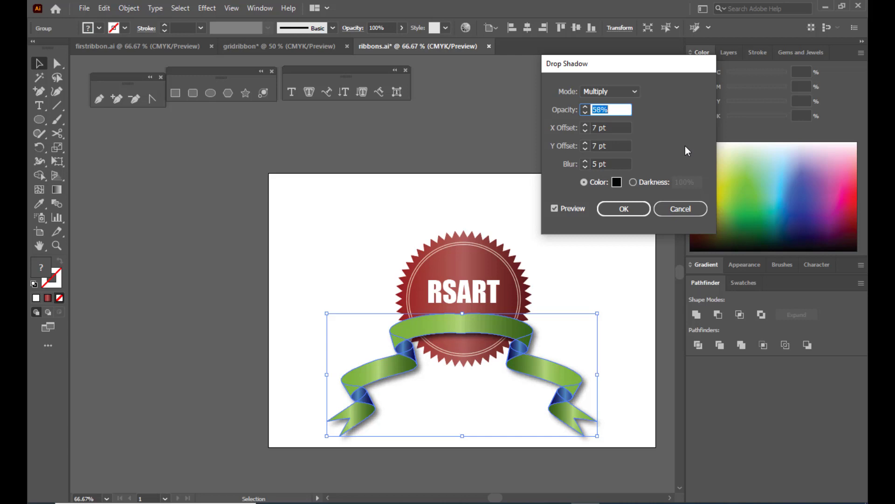
pyautogui.click(635, 213)
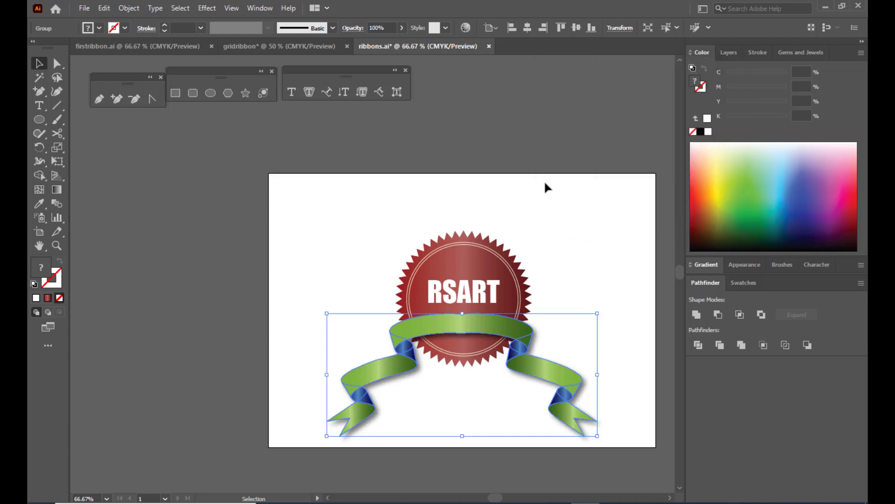
pyautogui.click(544, 144)
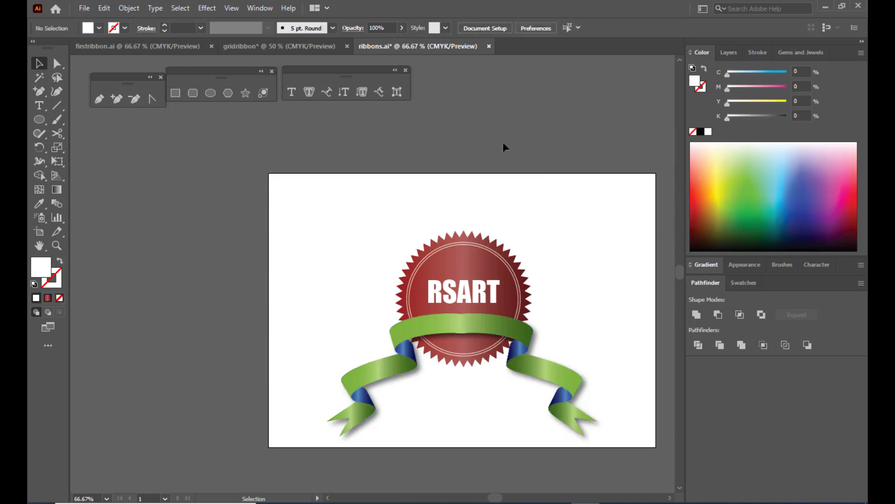
pyautogui.scroll(-2, 527, 151)
pyautogui.scroll(1, 527, 152)
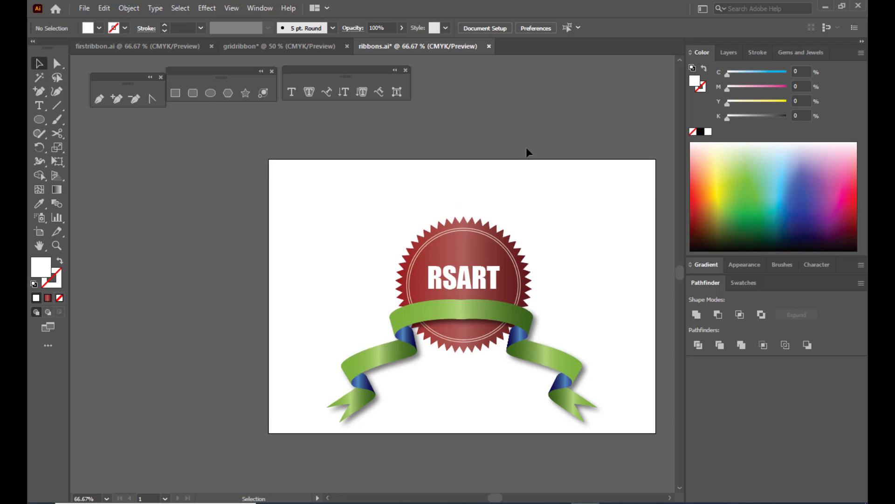